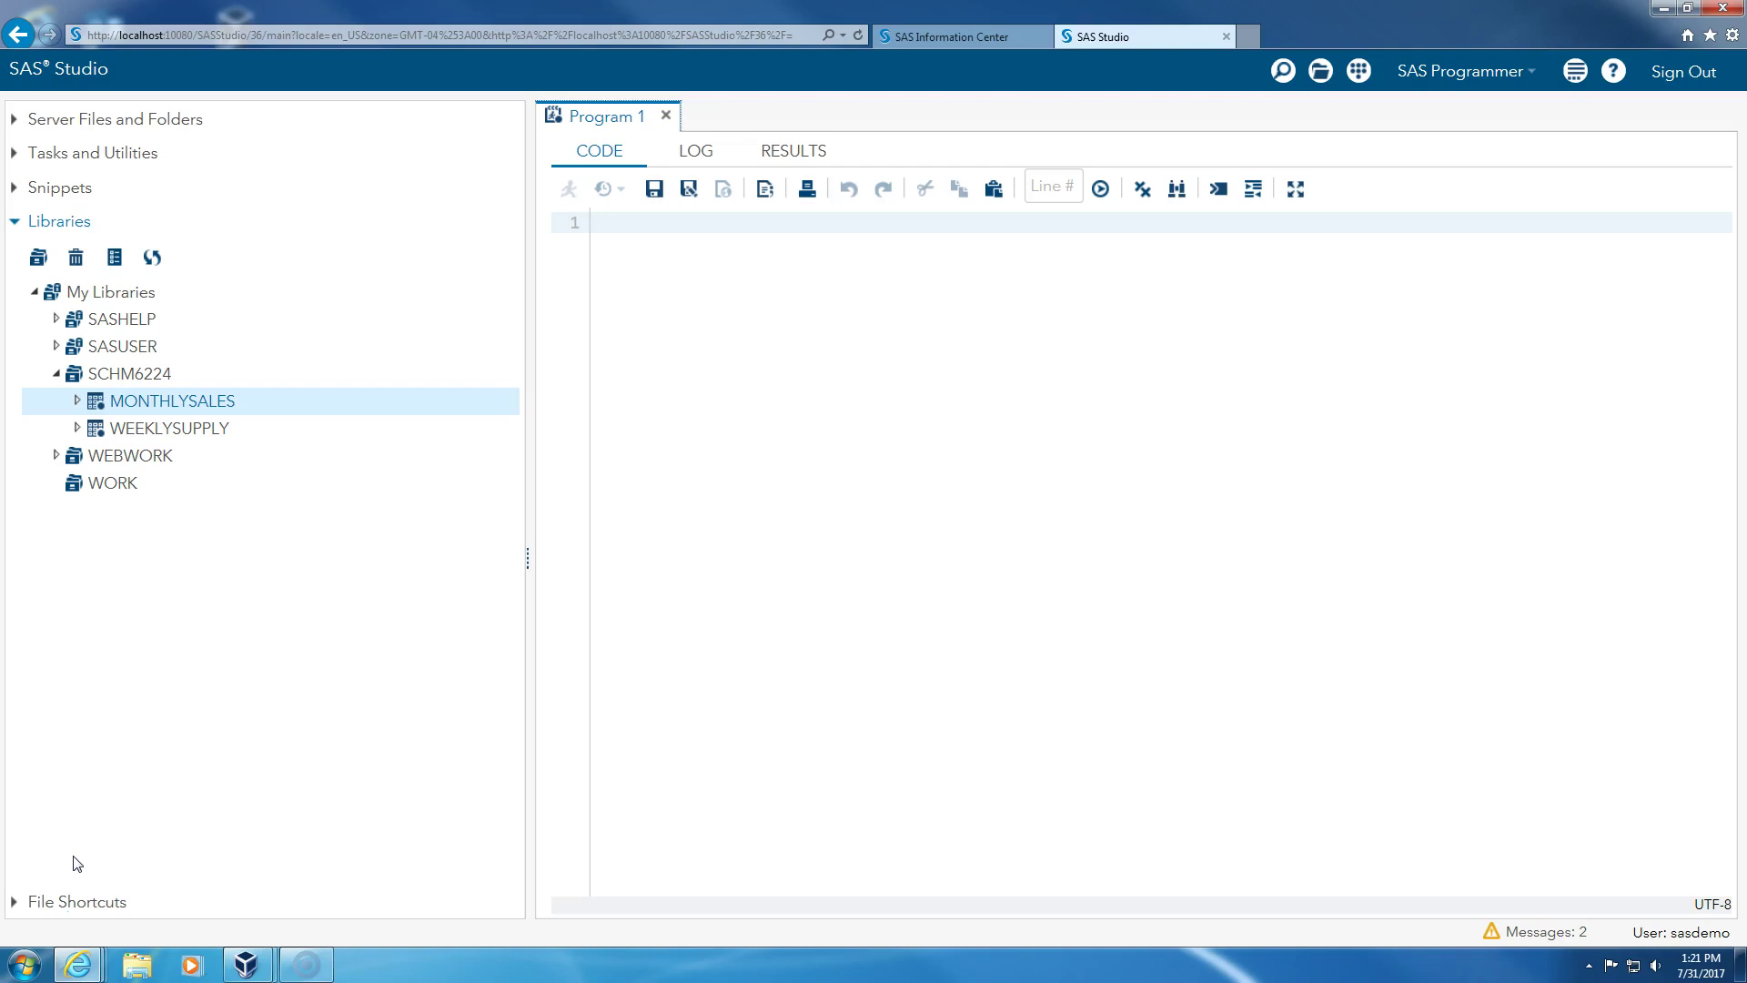
View the contents of the MONTHLYSALES table in the SCHM6224 library and close it again.
click(155, 405)
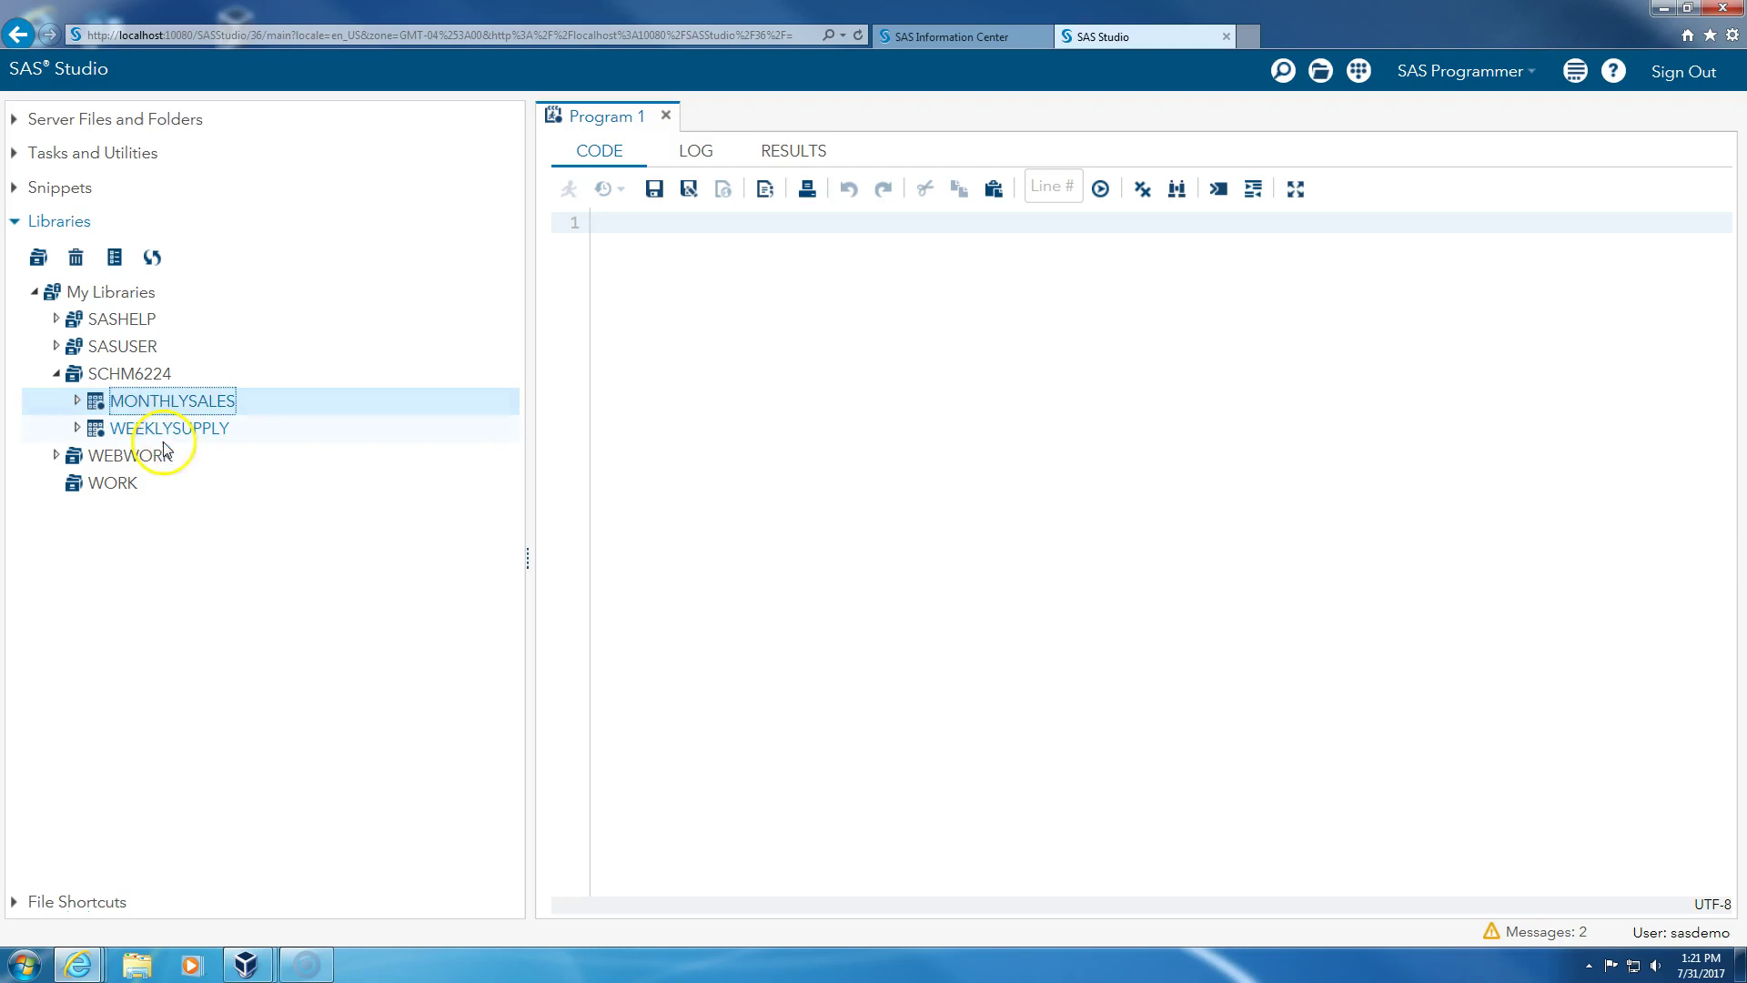
click(143, 427)
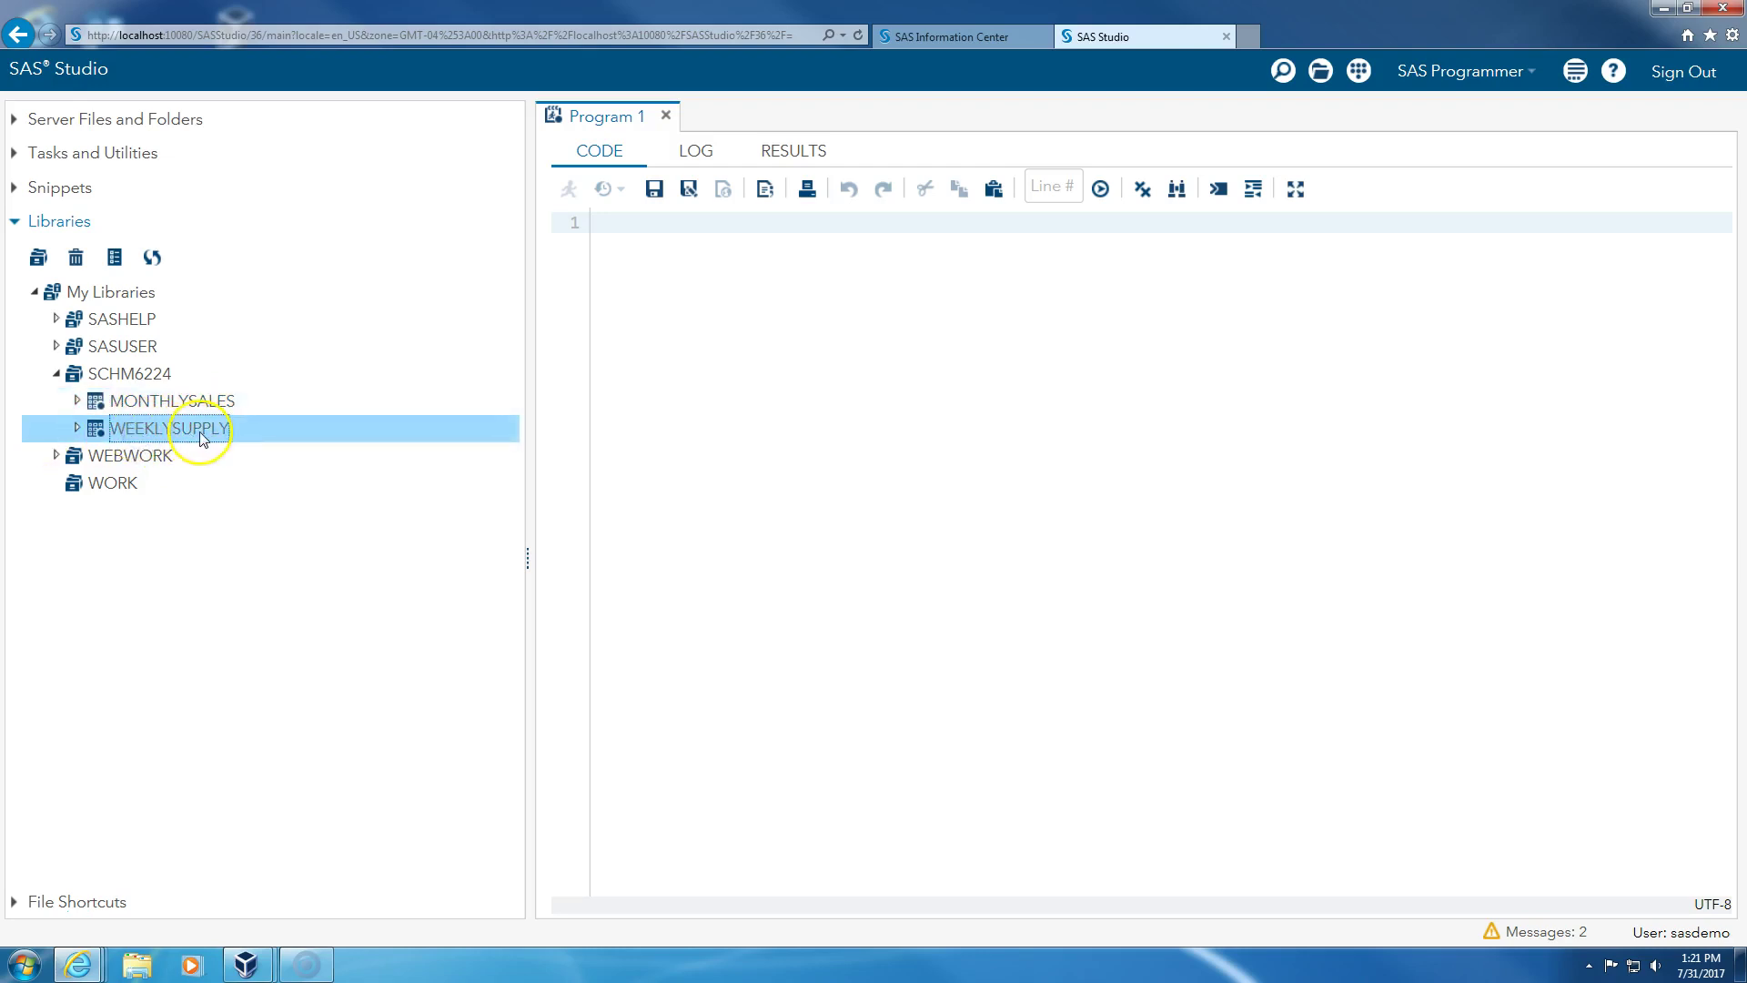
click(193, 400)
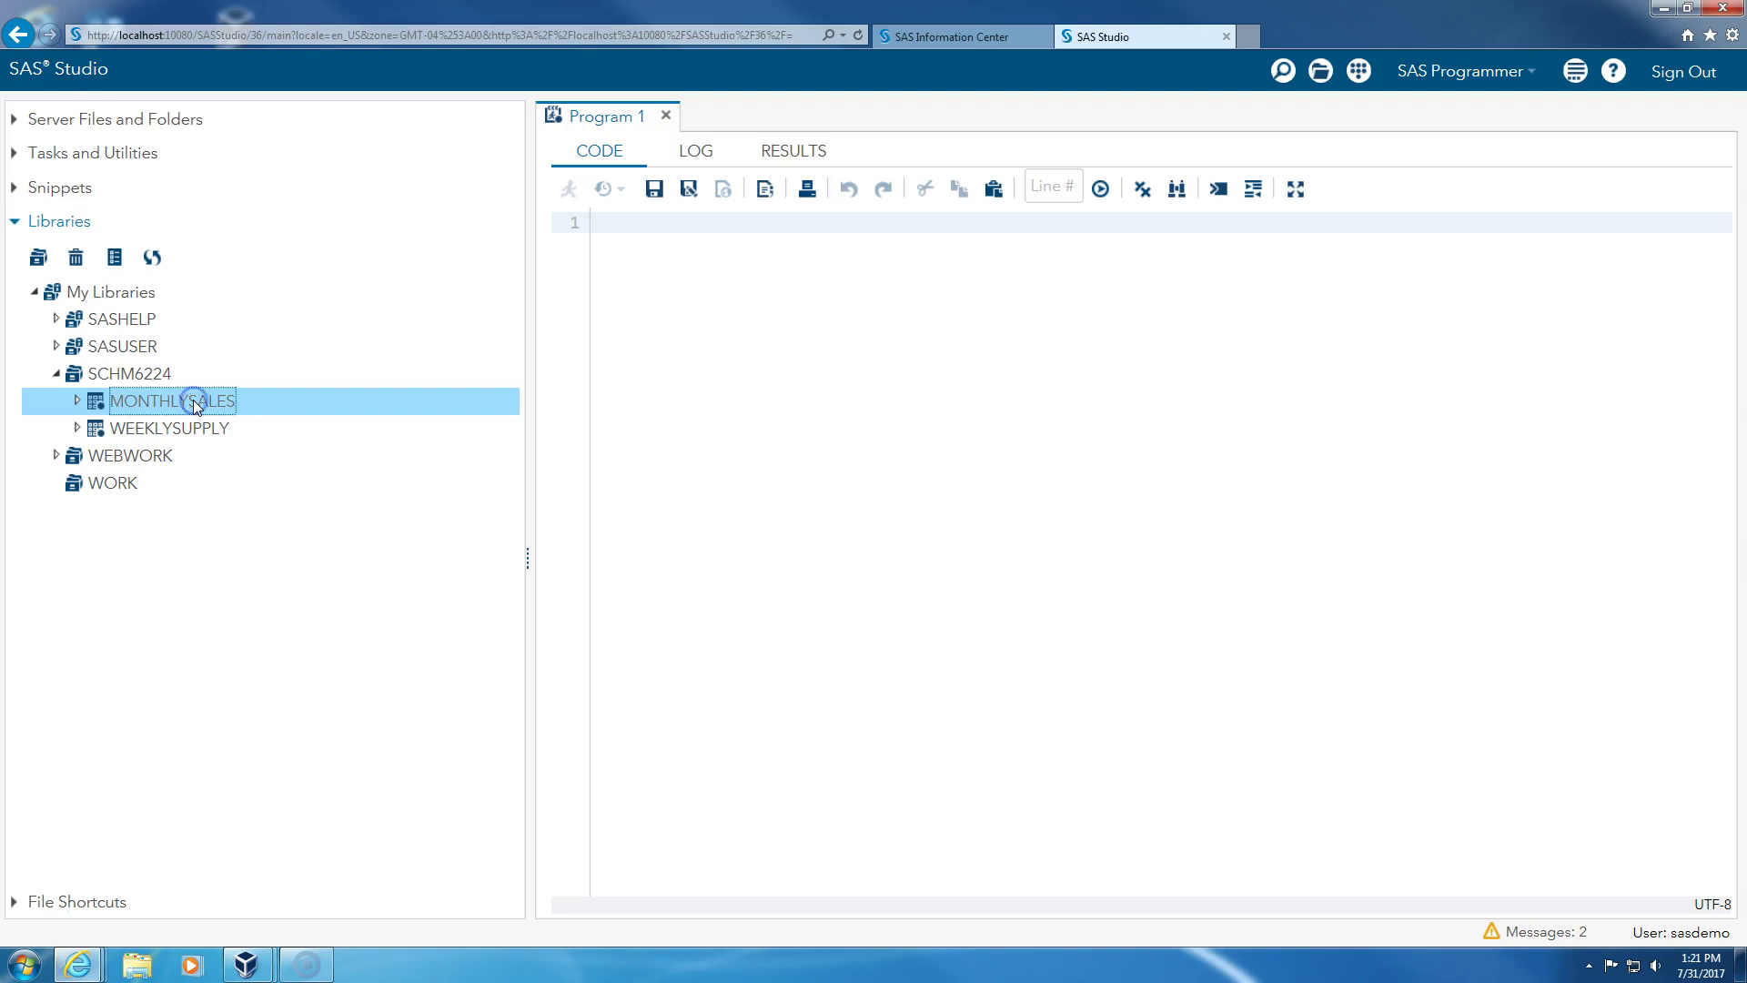
double_click(193, 400)
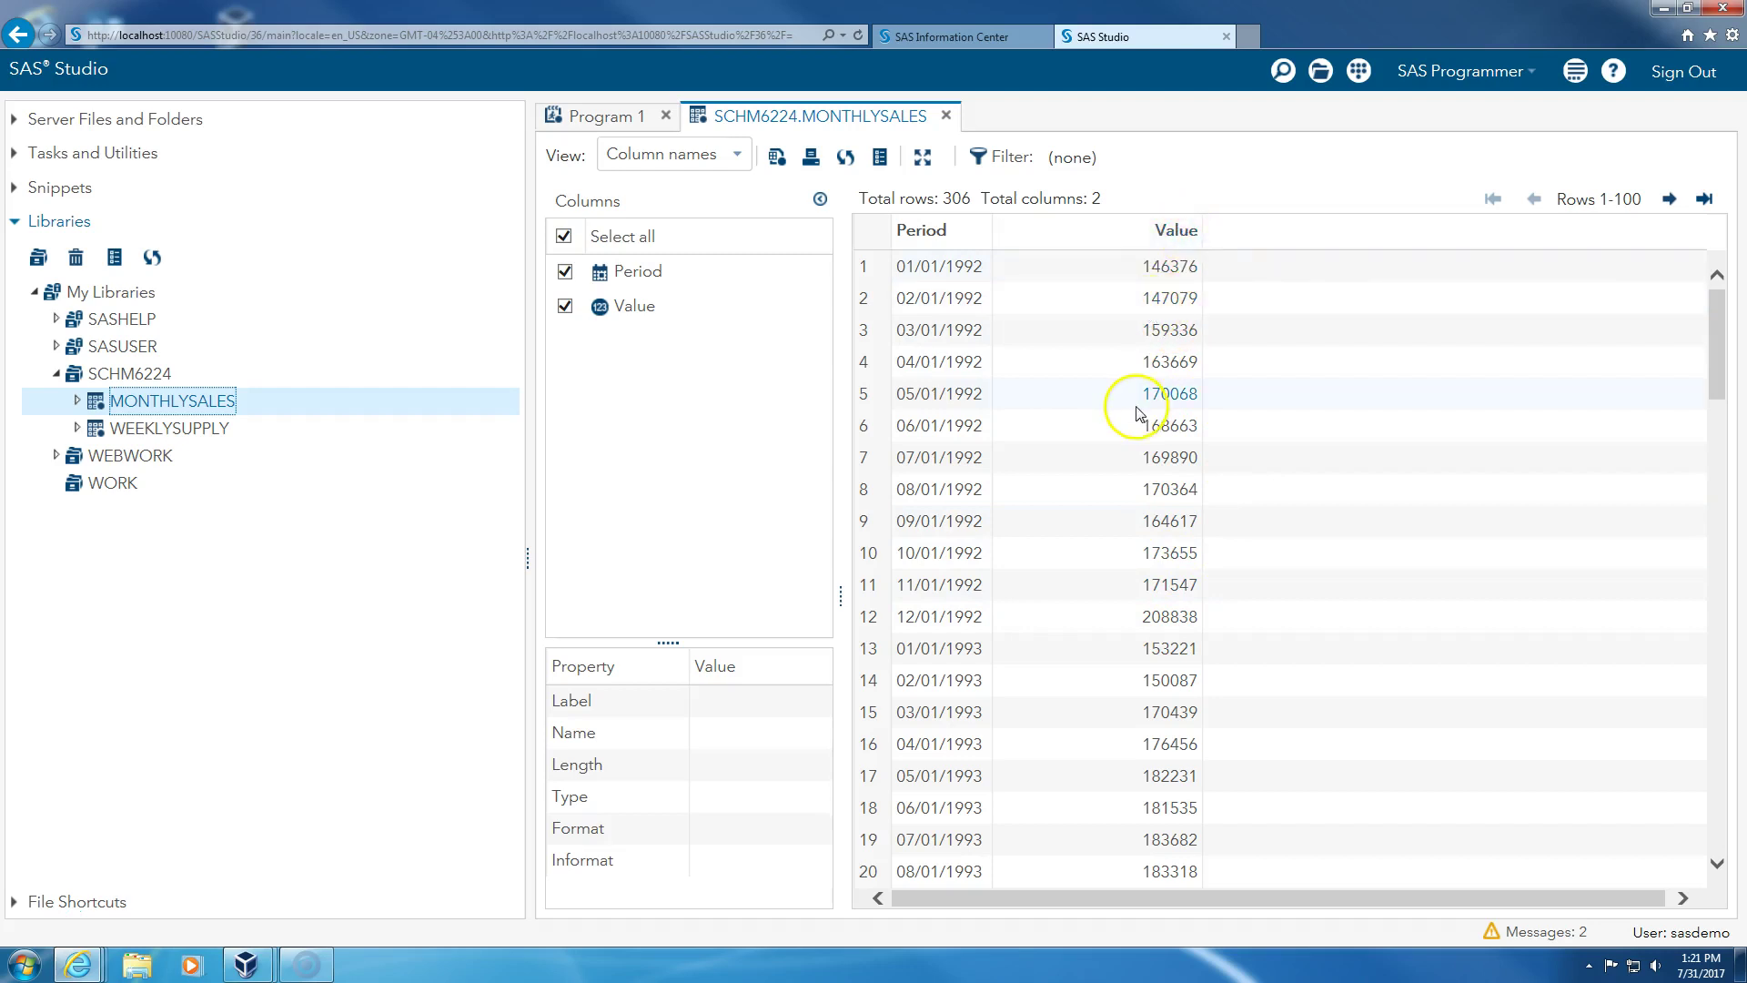
click(947, 117)
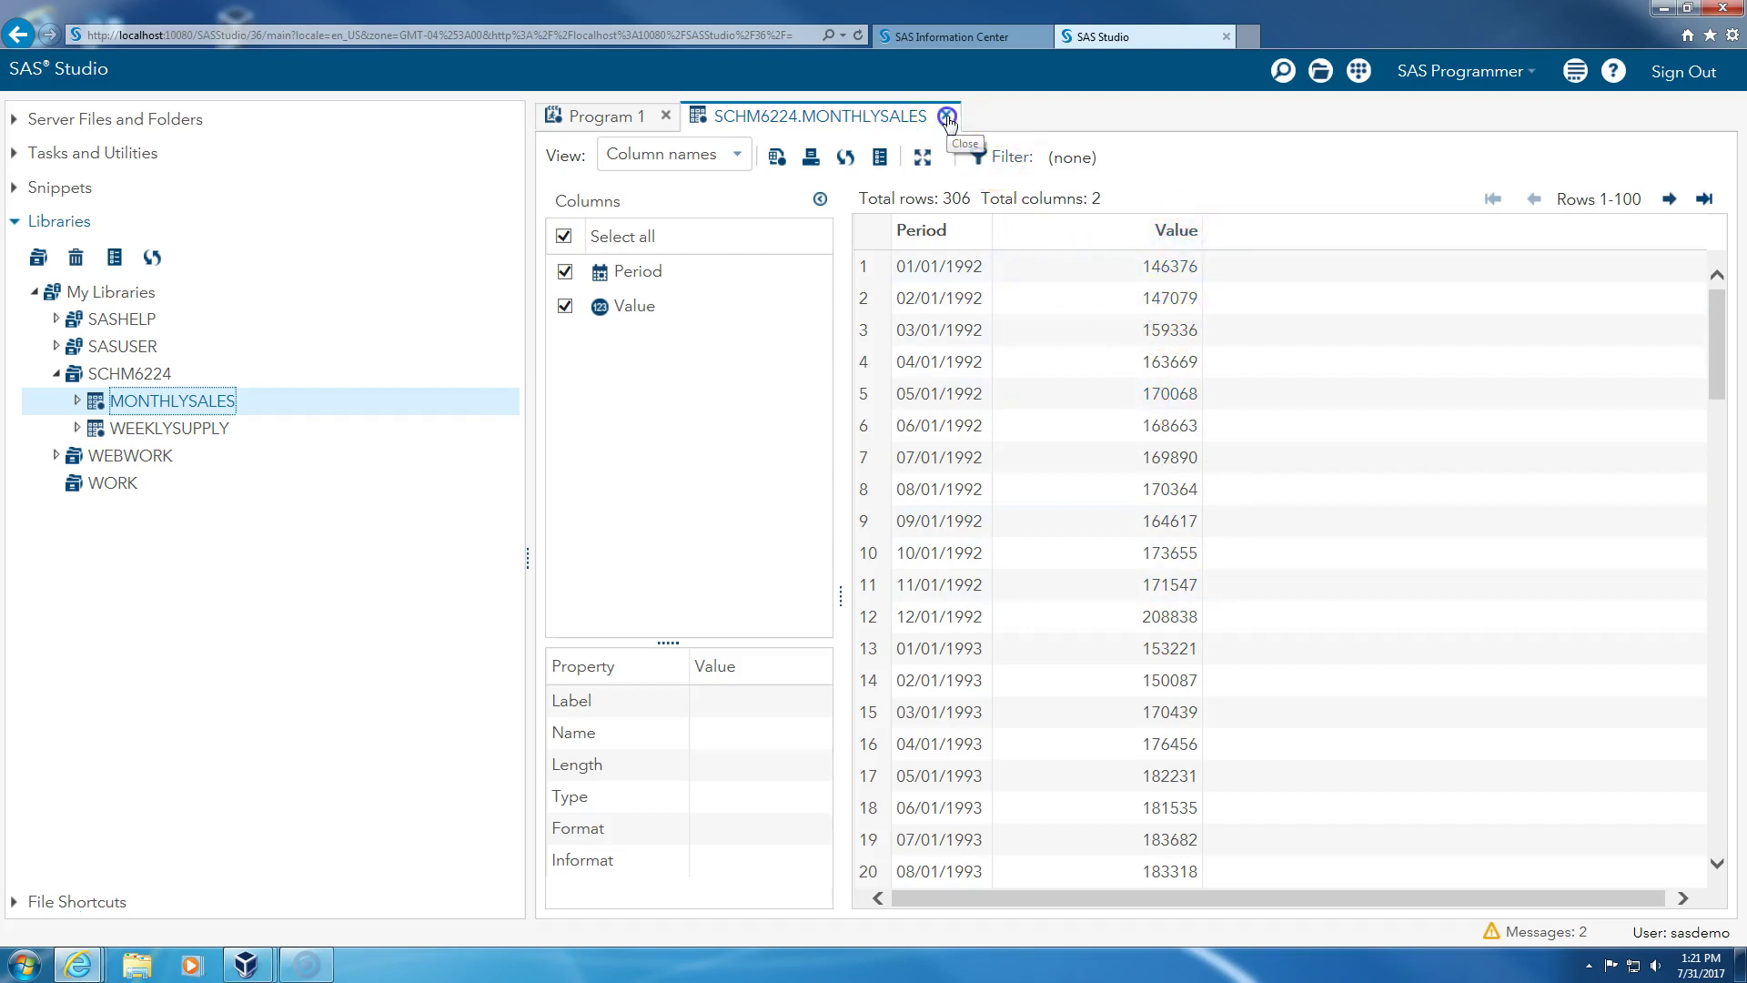
Start a PROC SGPLOT step in the empty program with data=schm6224.monthlysales.
click(895, 223)
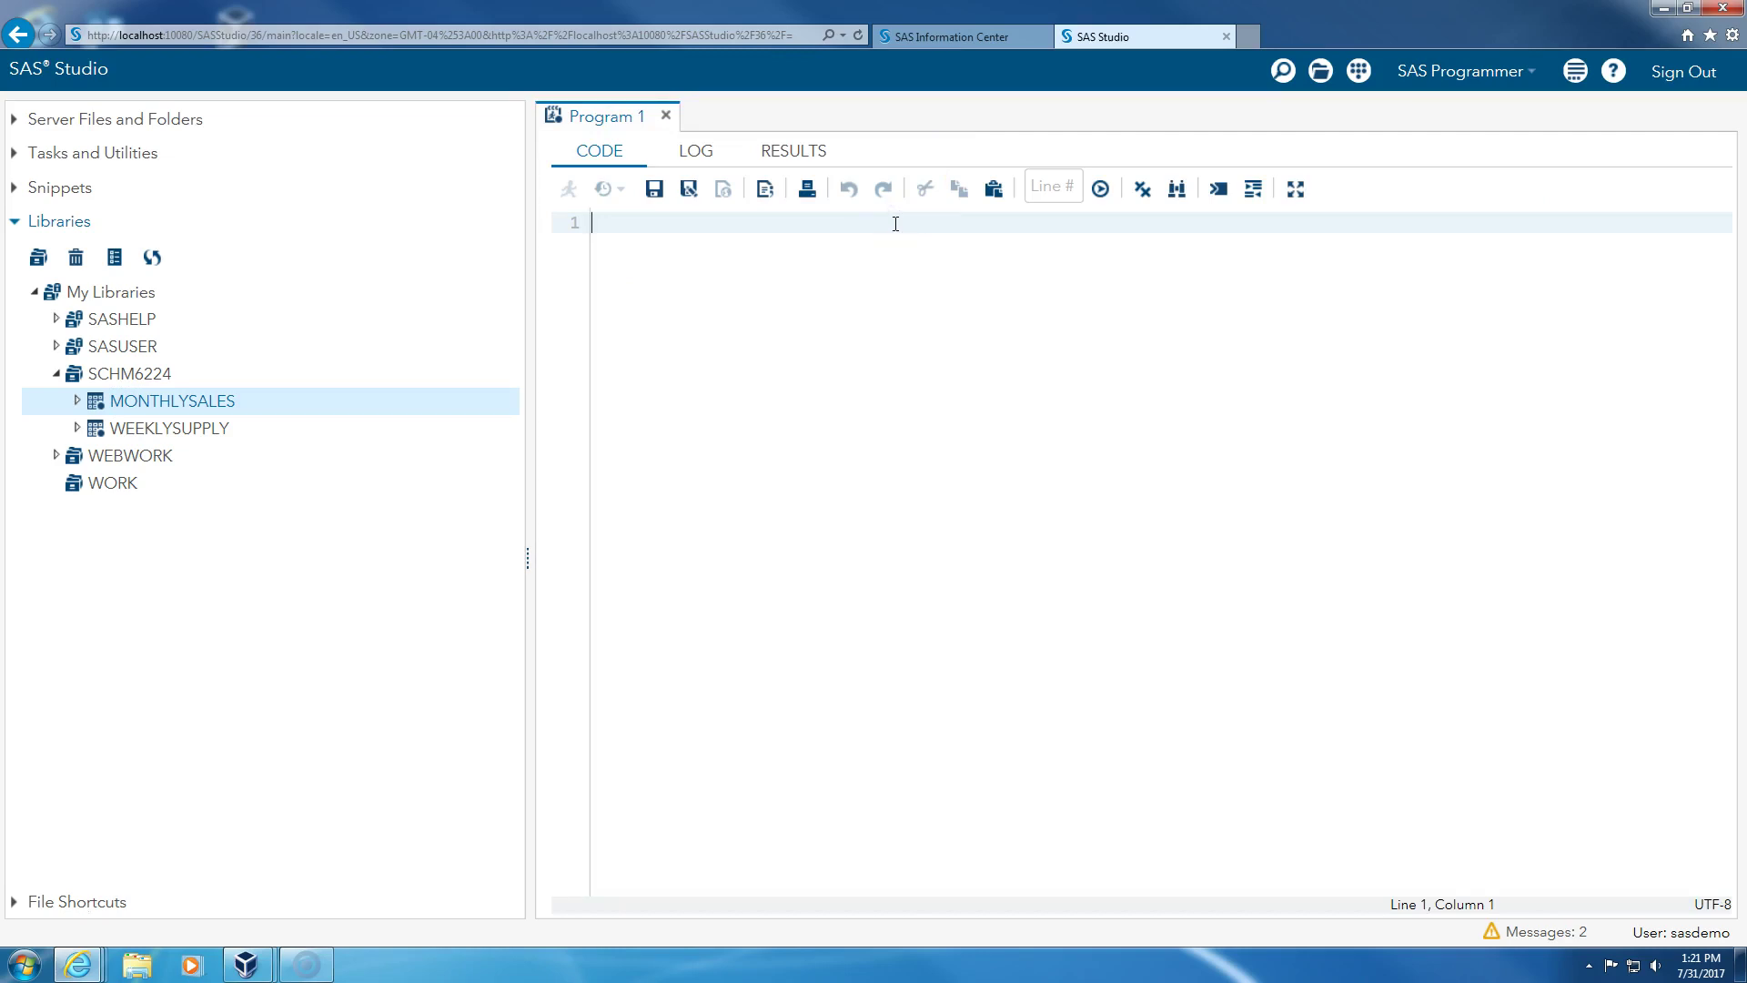
text(proc )
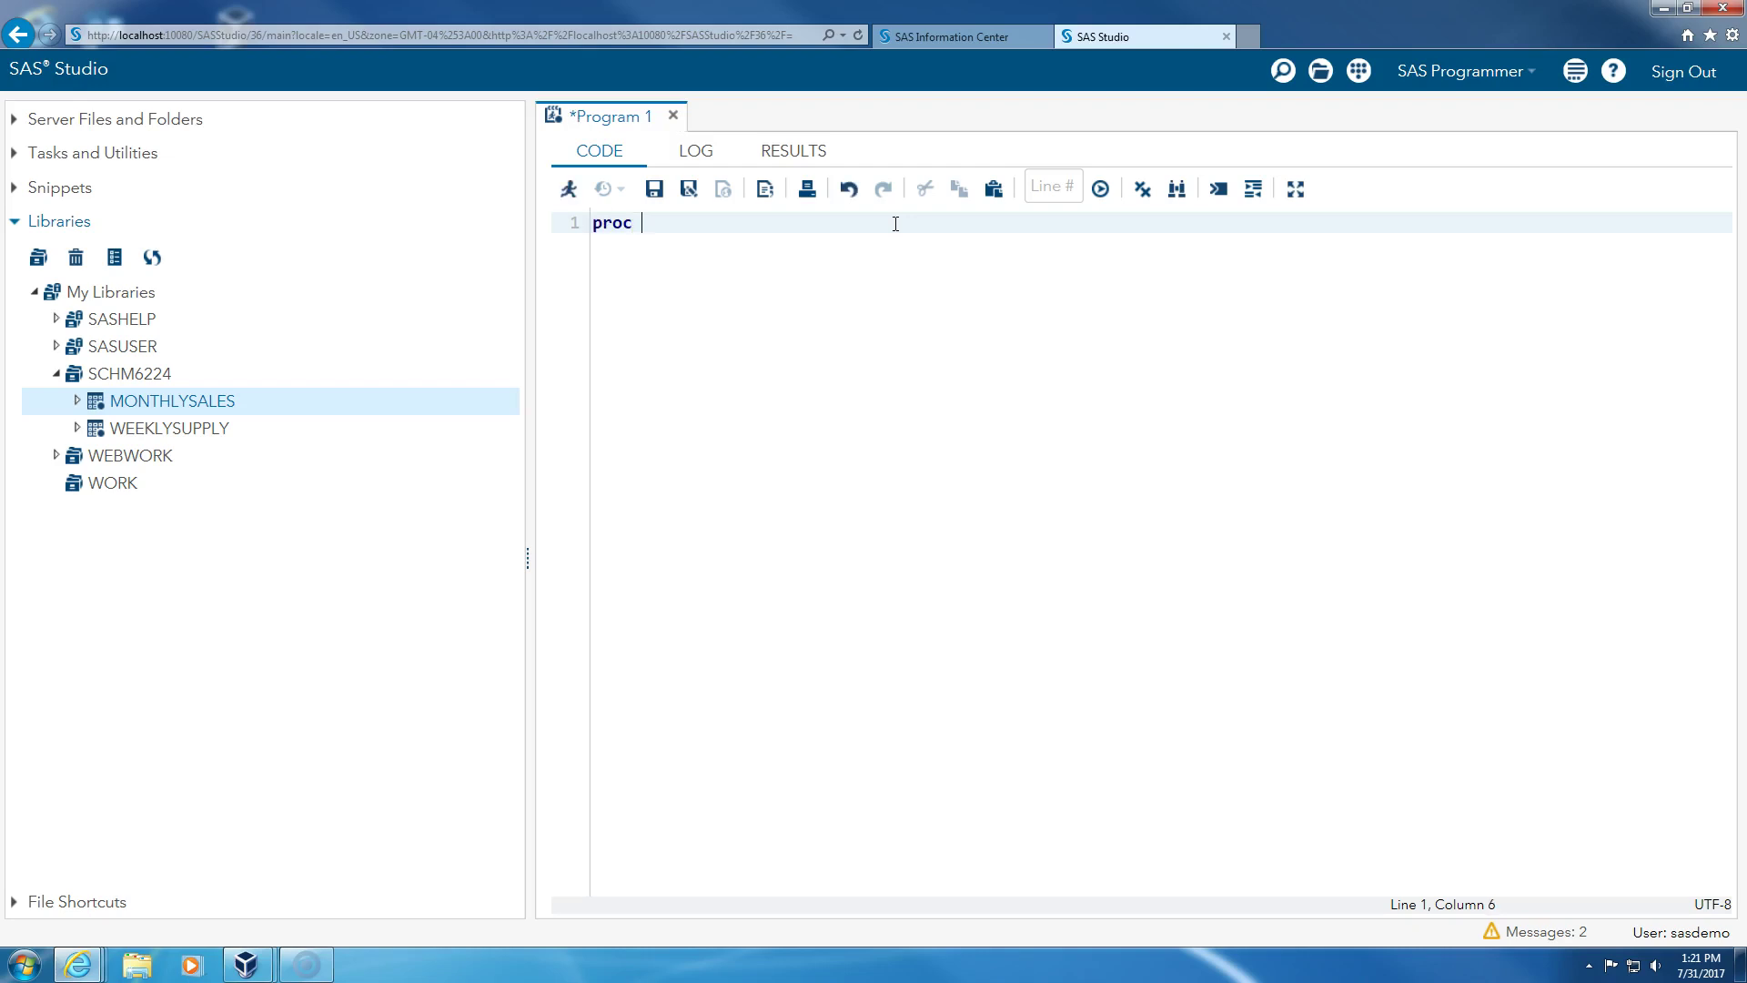
text(sgplot data=schm)
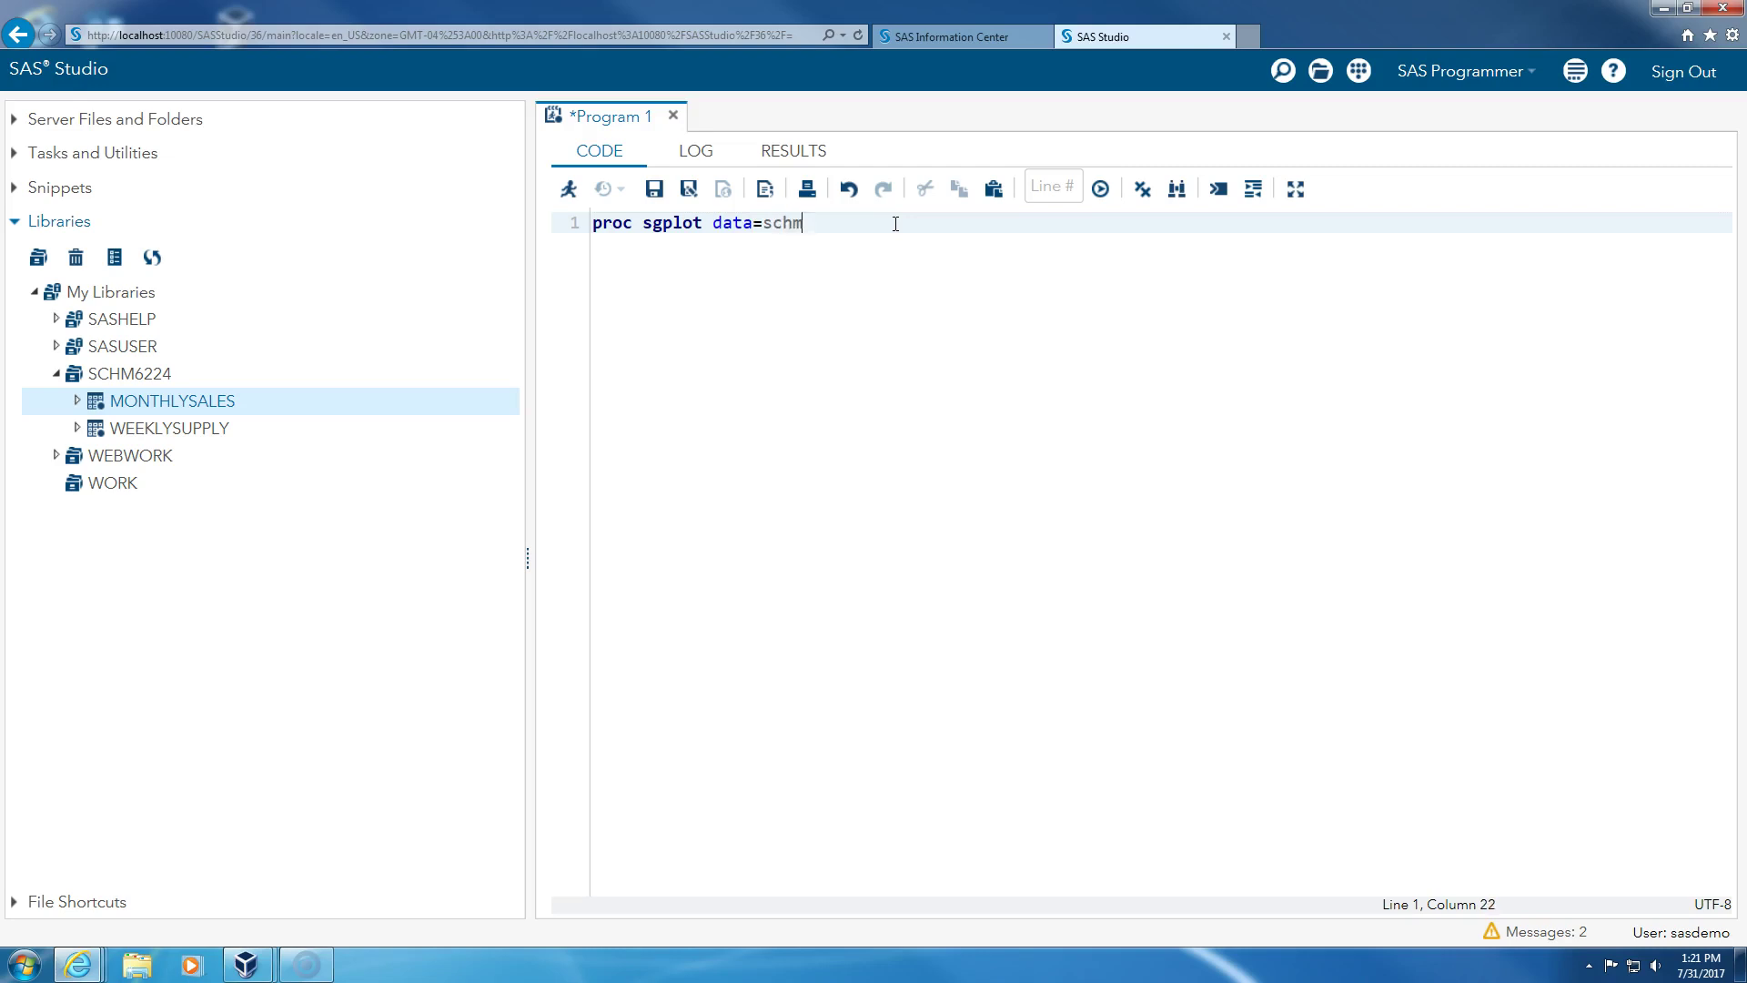
text(6224.monthlysales;)
key(Return)
key(Return)
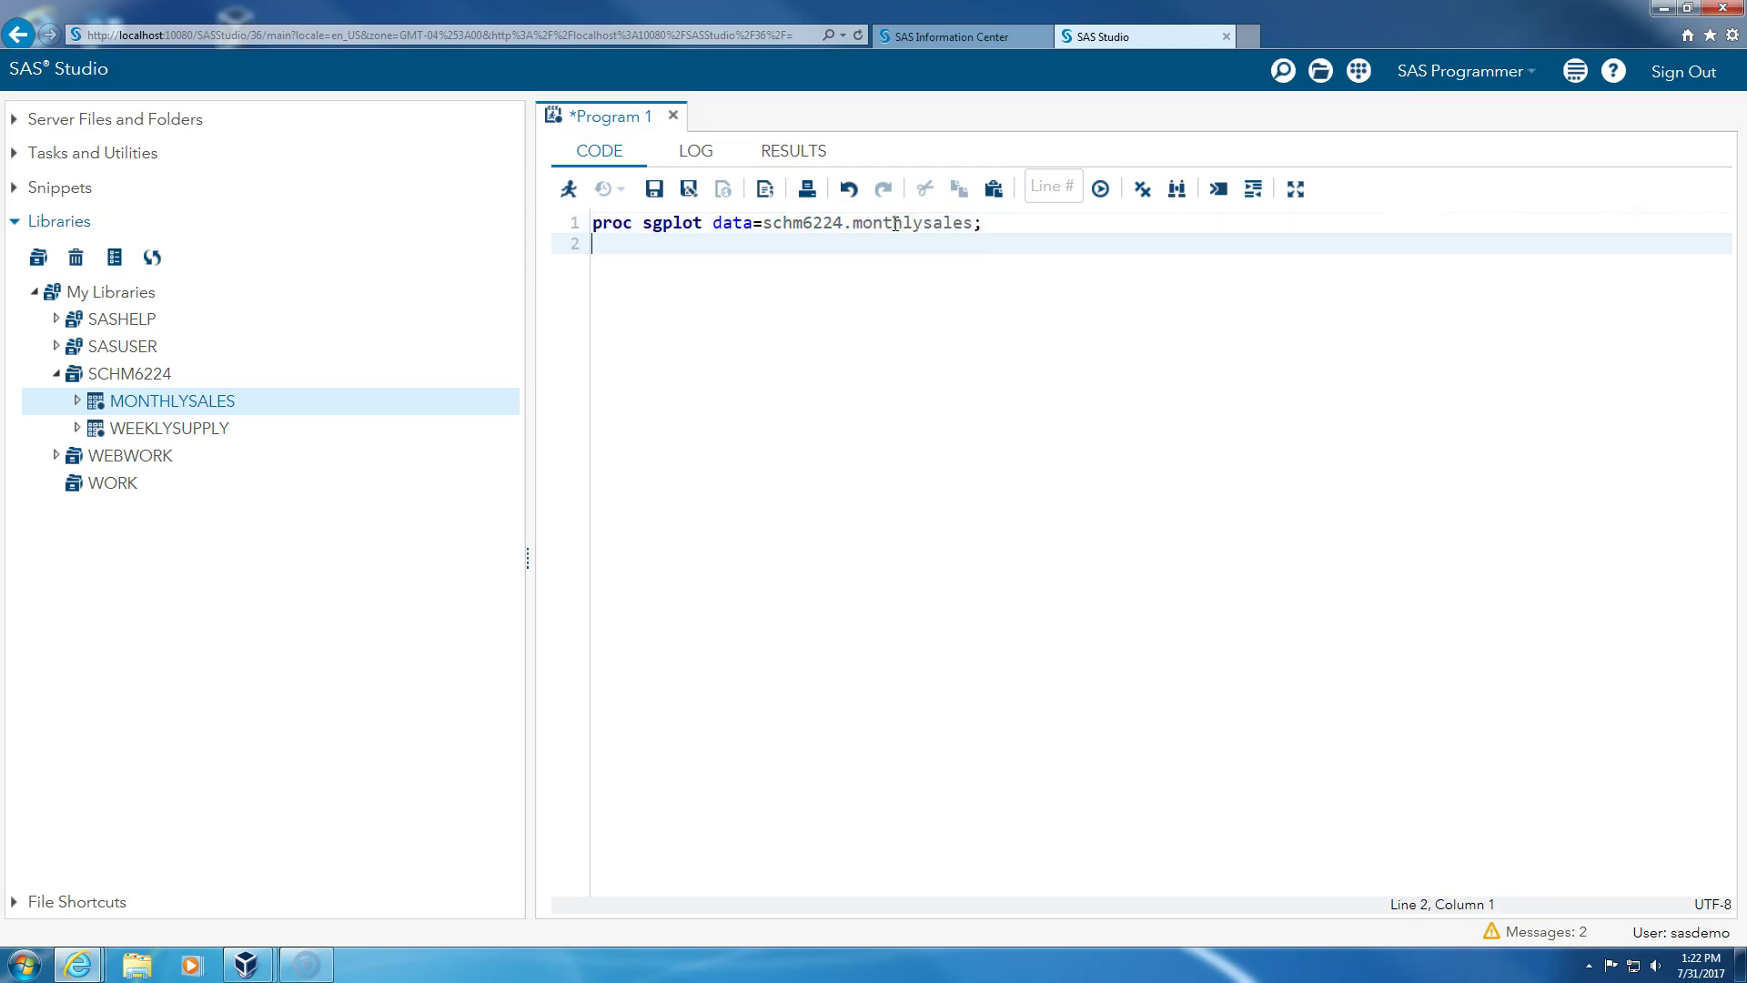
Add the statement series x=period y=value; with a closing run; to the SGPLOT step and run the program.
text(run;)
key(Up)
text(series x=)
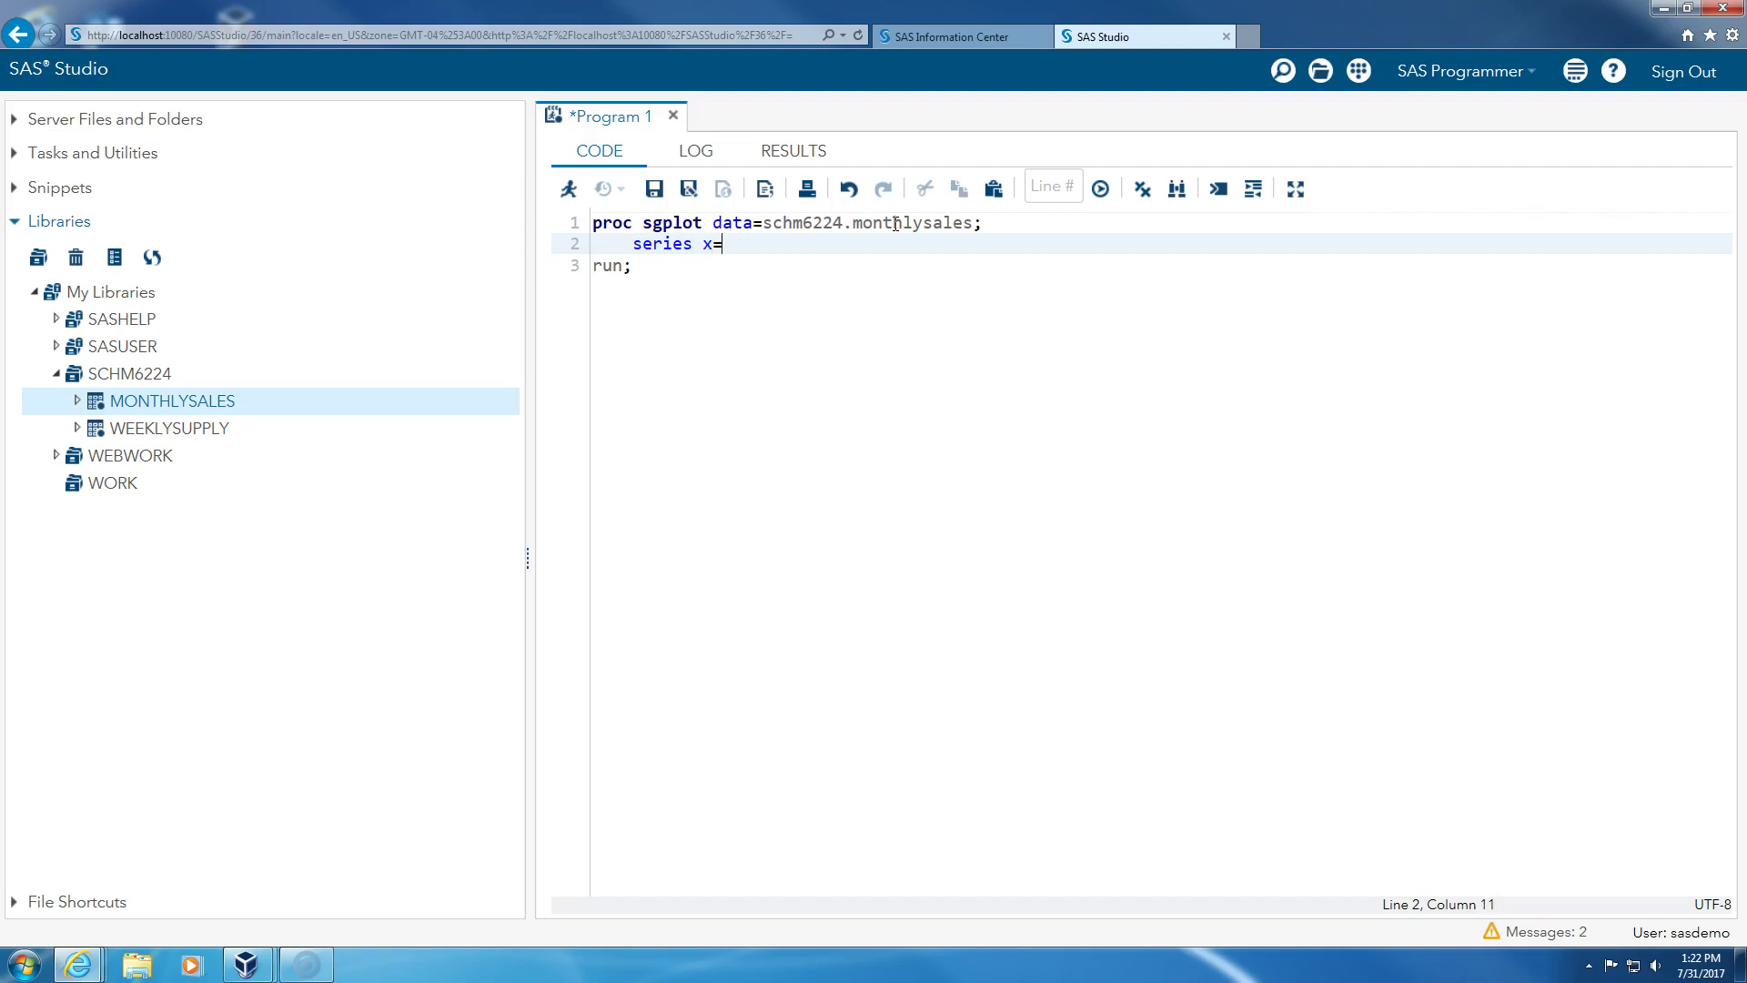
text(period y=value;)
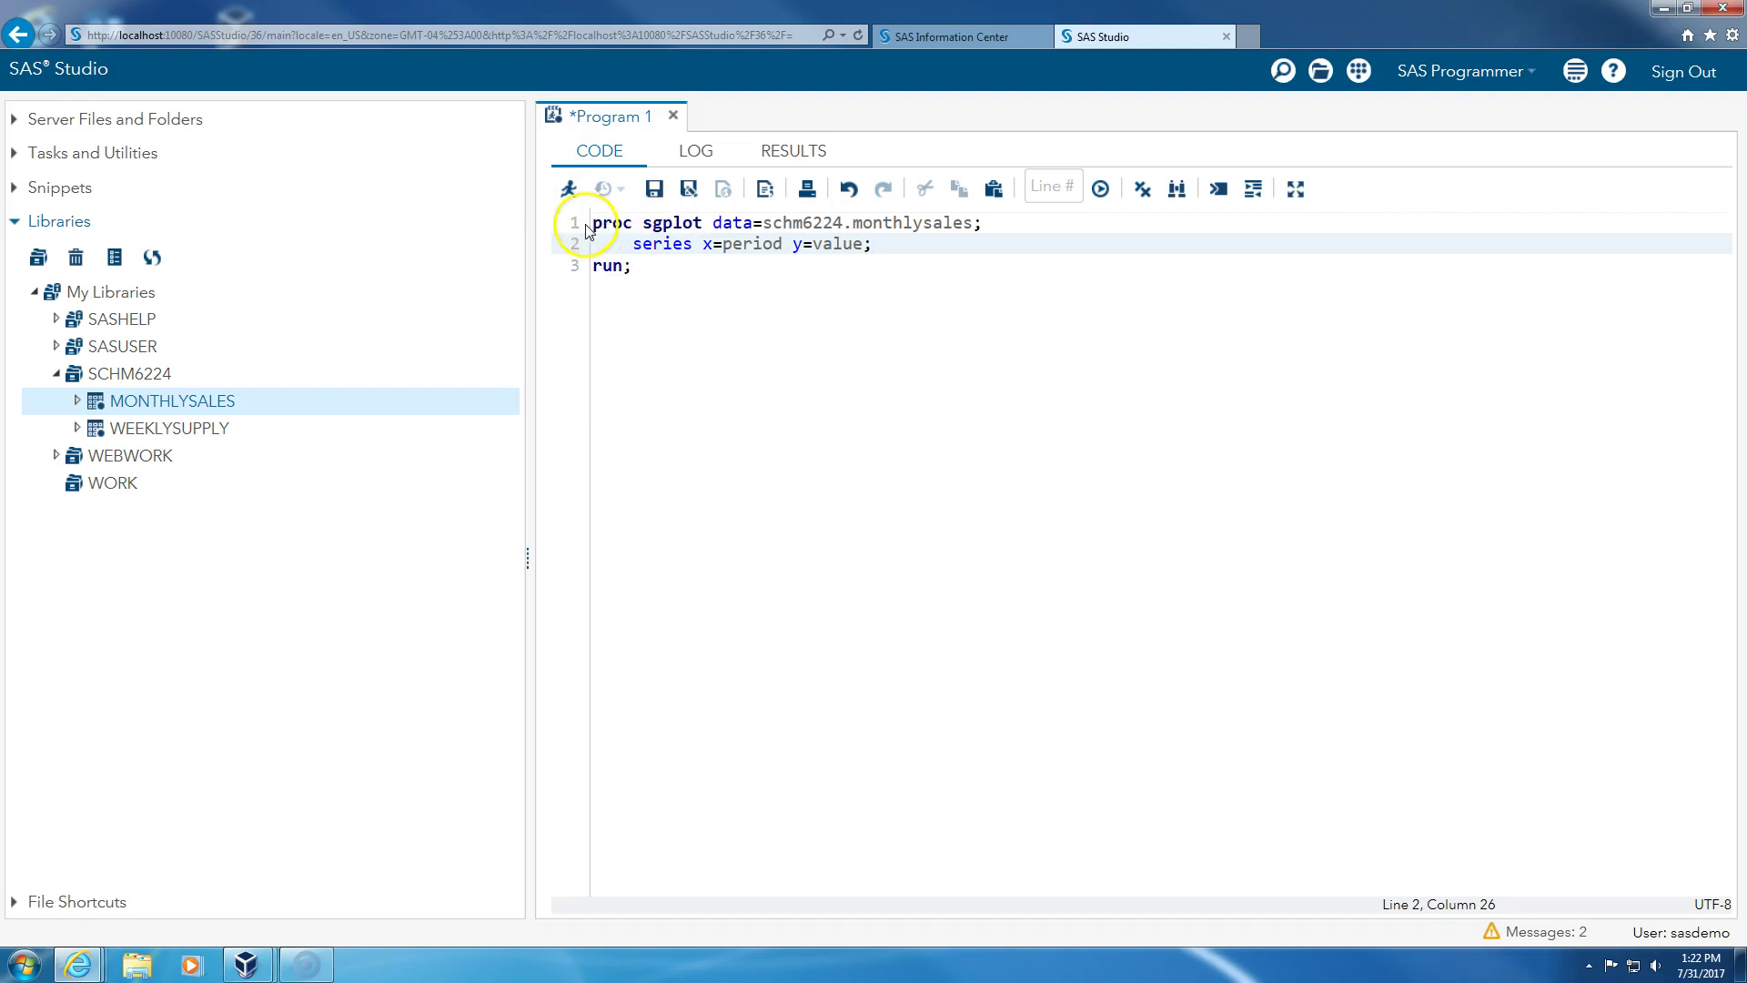
click(568, 188)
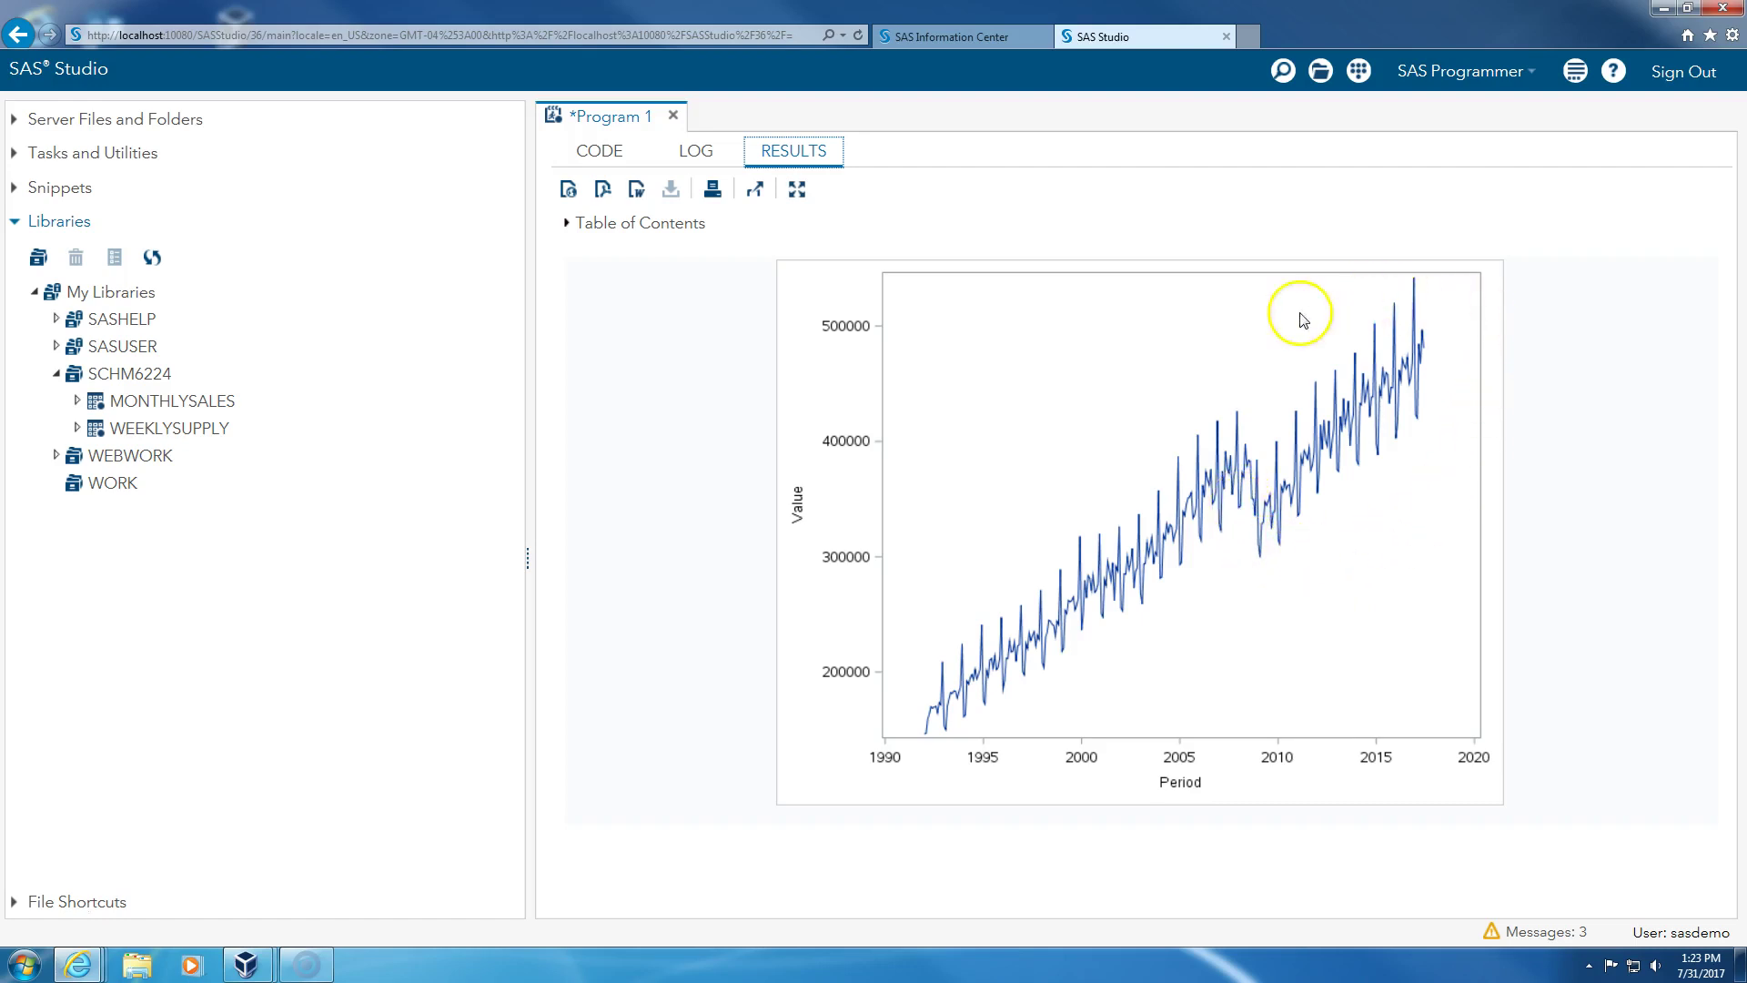
click(1268, 573)
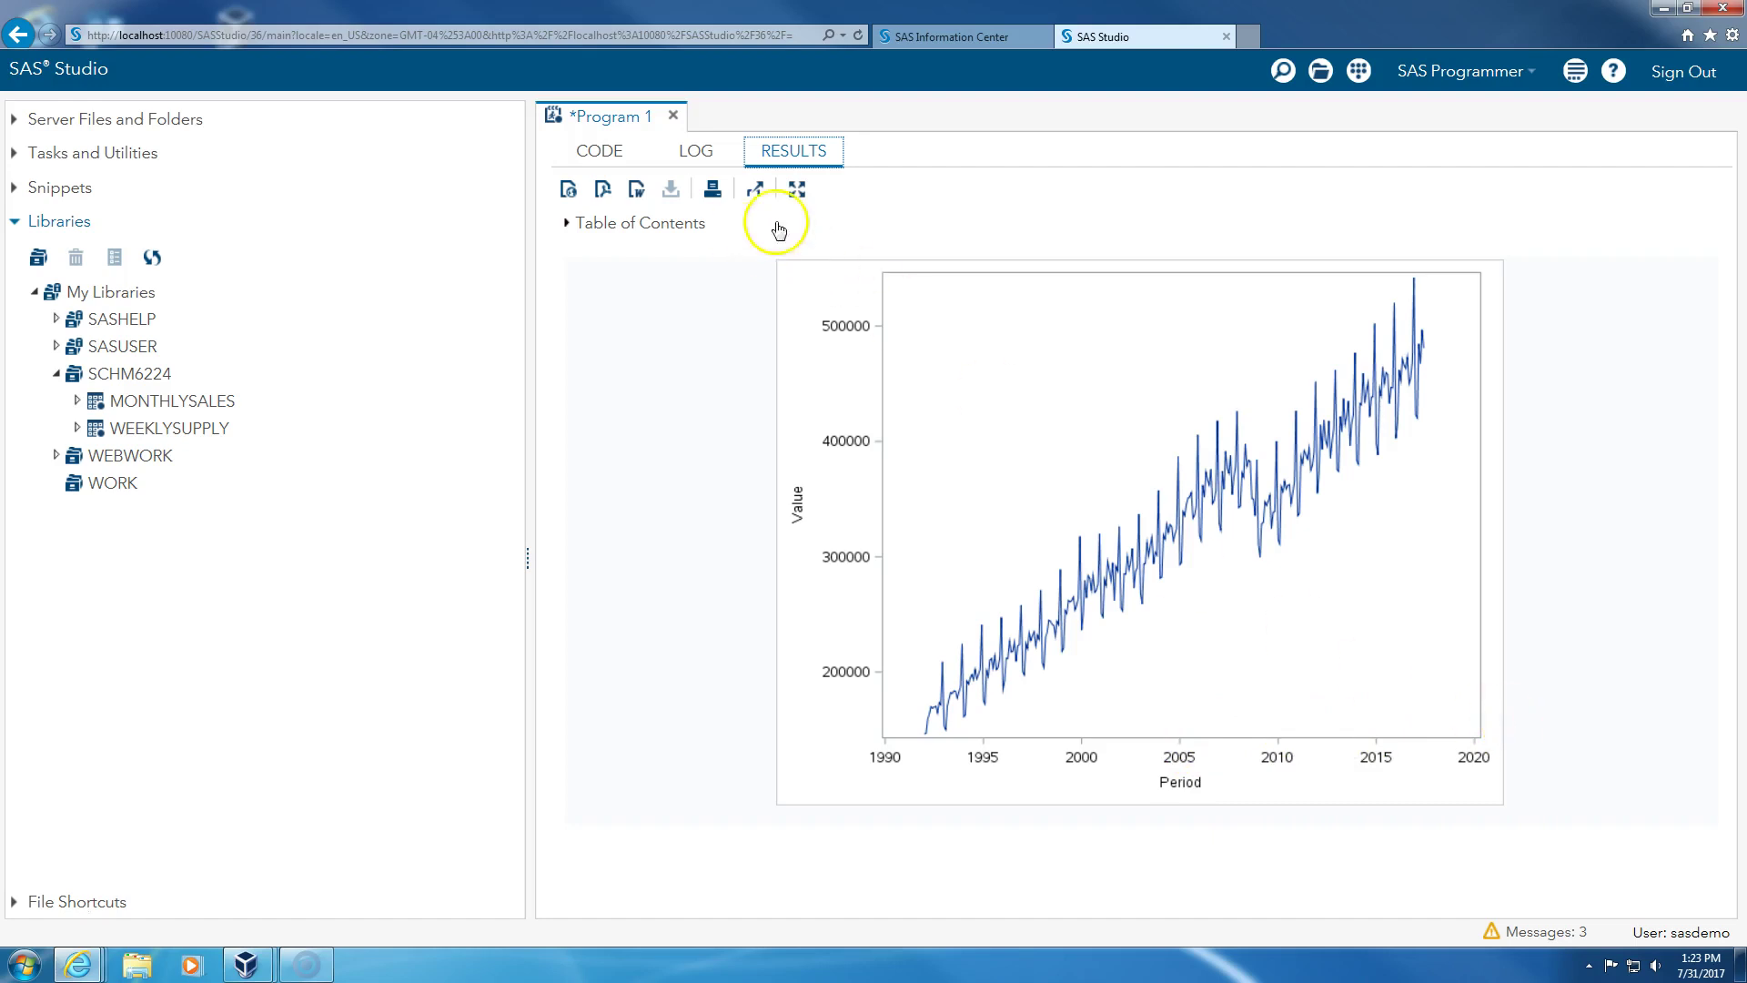
Insert the statement where year(period) > 2005; above the series statement in the SGPLOT step and run the program.
click(602, 152)
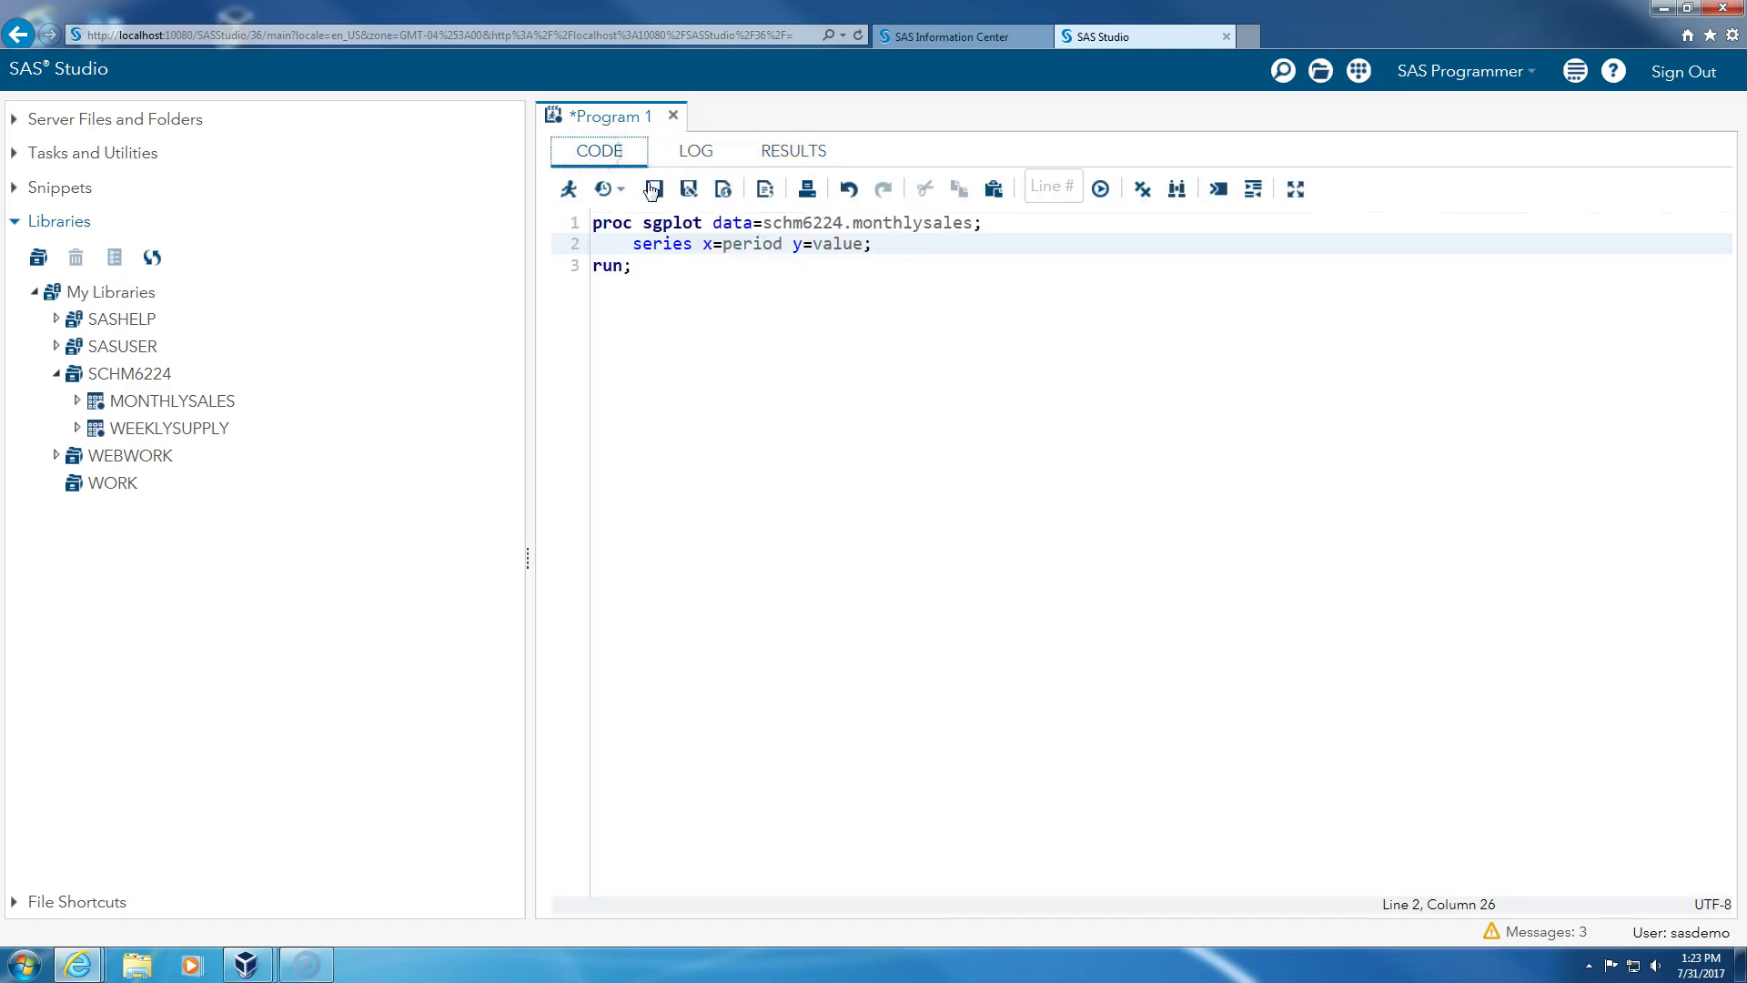
click(992, 222)
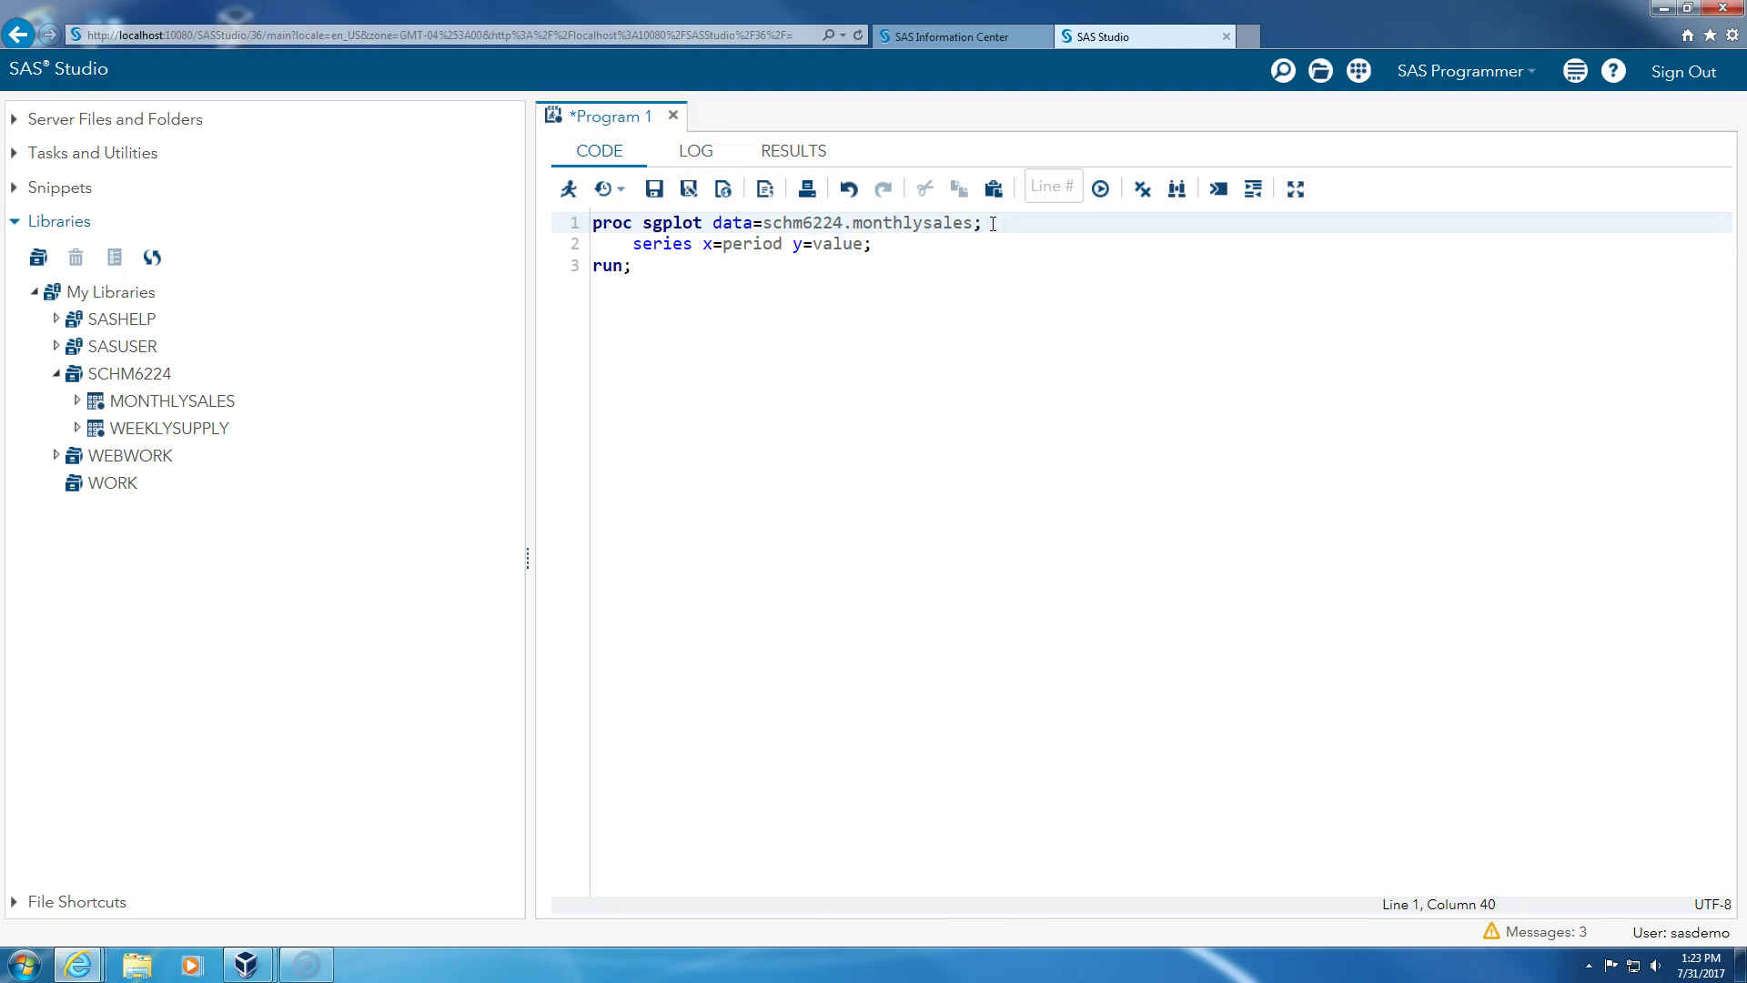
key(Return)
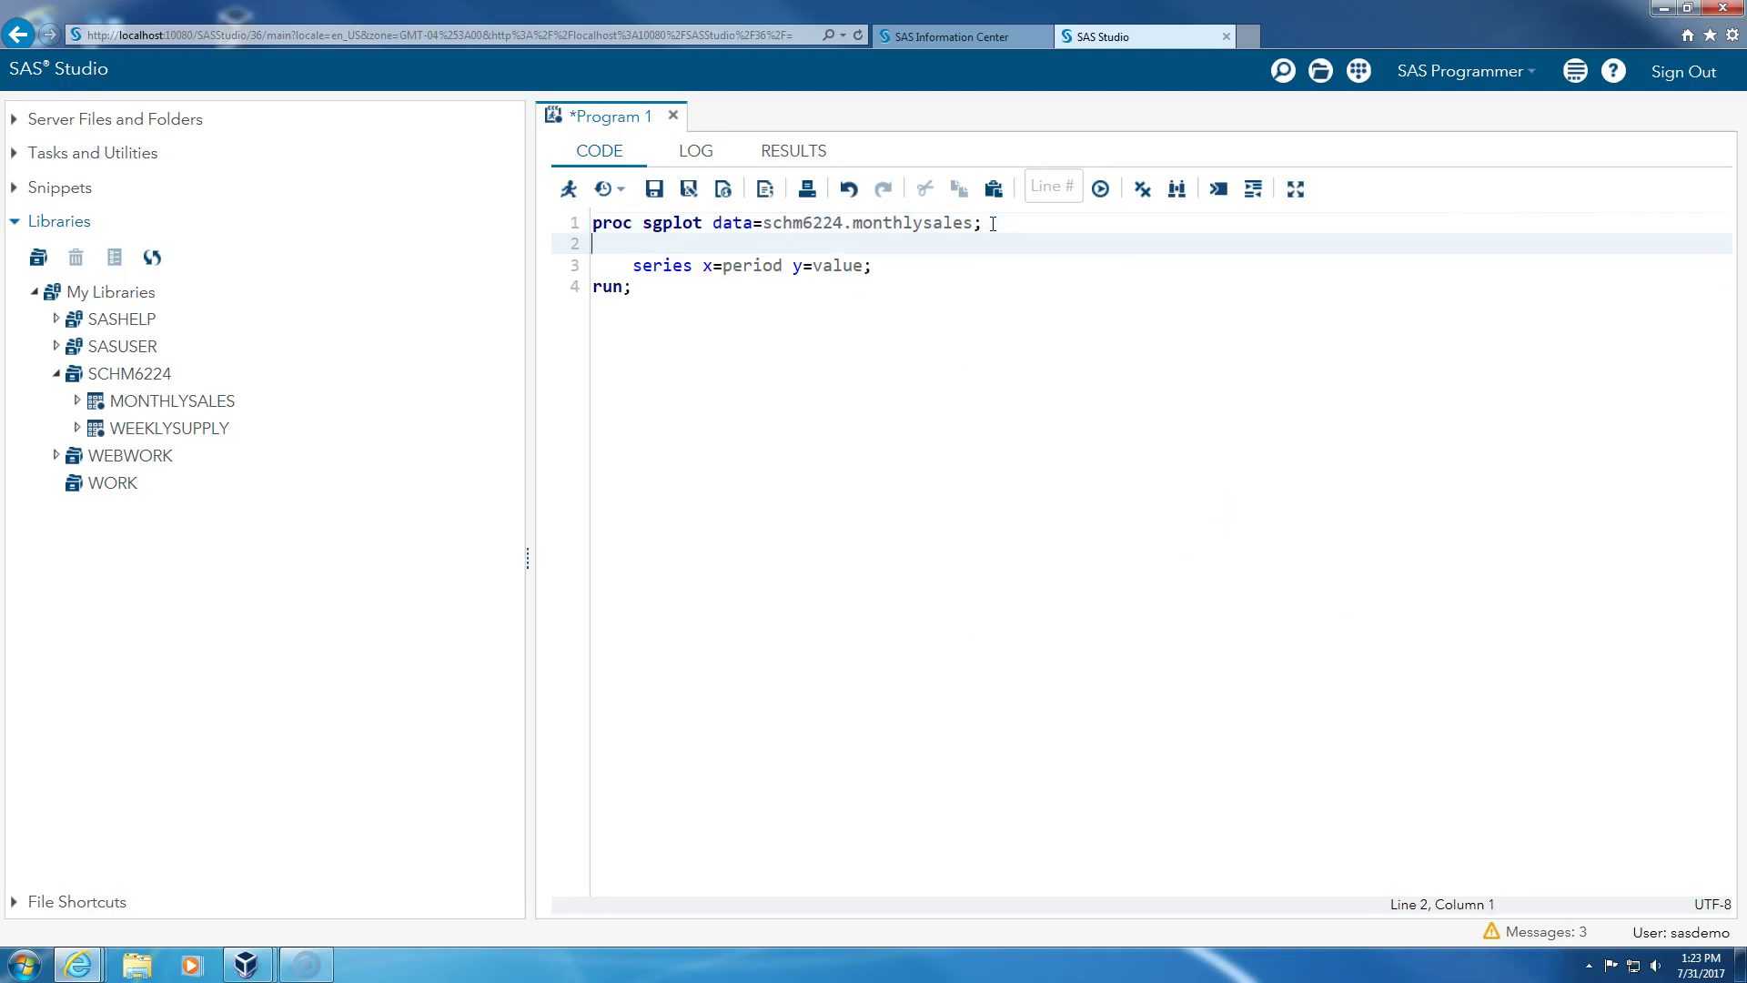
text(where year(period) > 2005;)
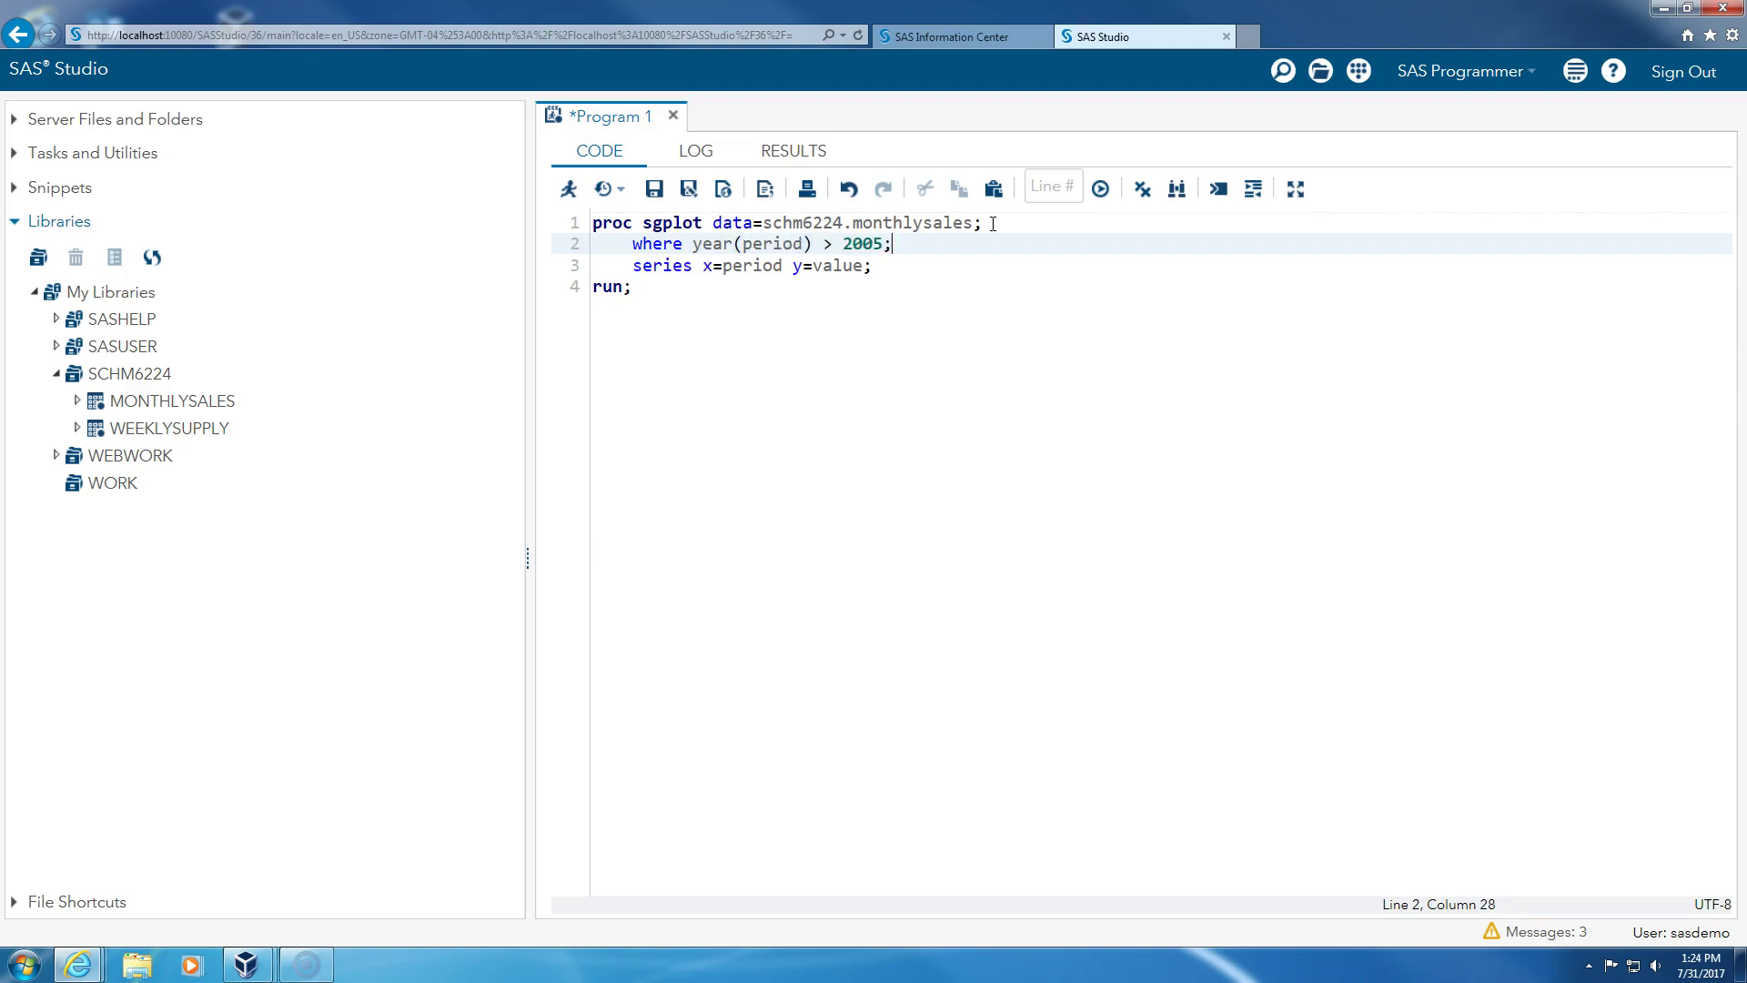
click(888, 258)
drag(632, 265, 873, 265)
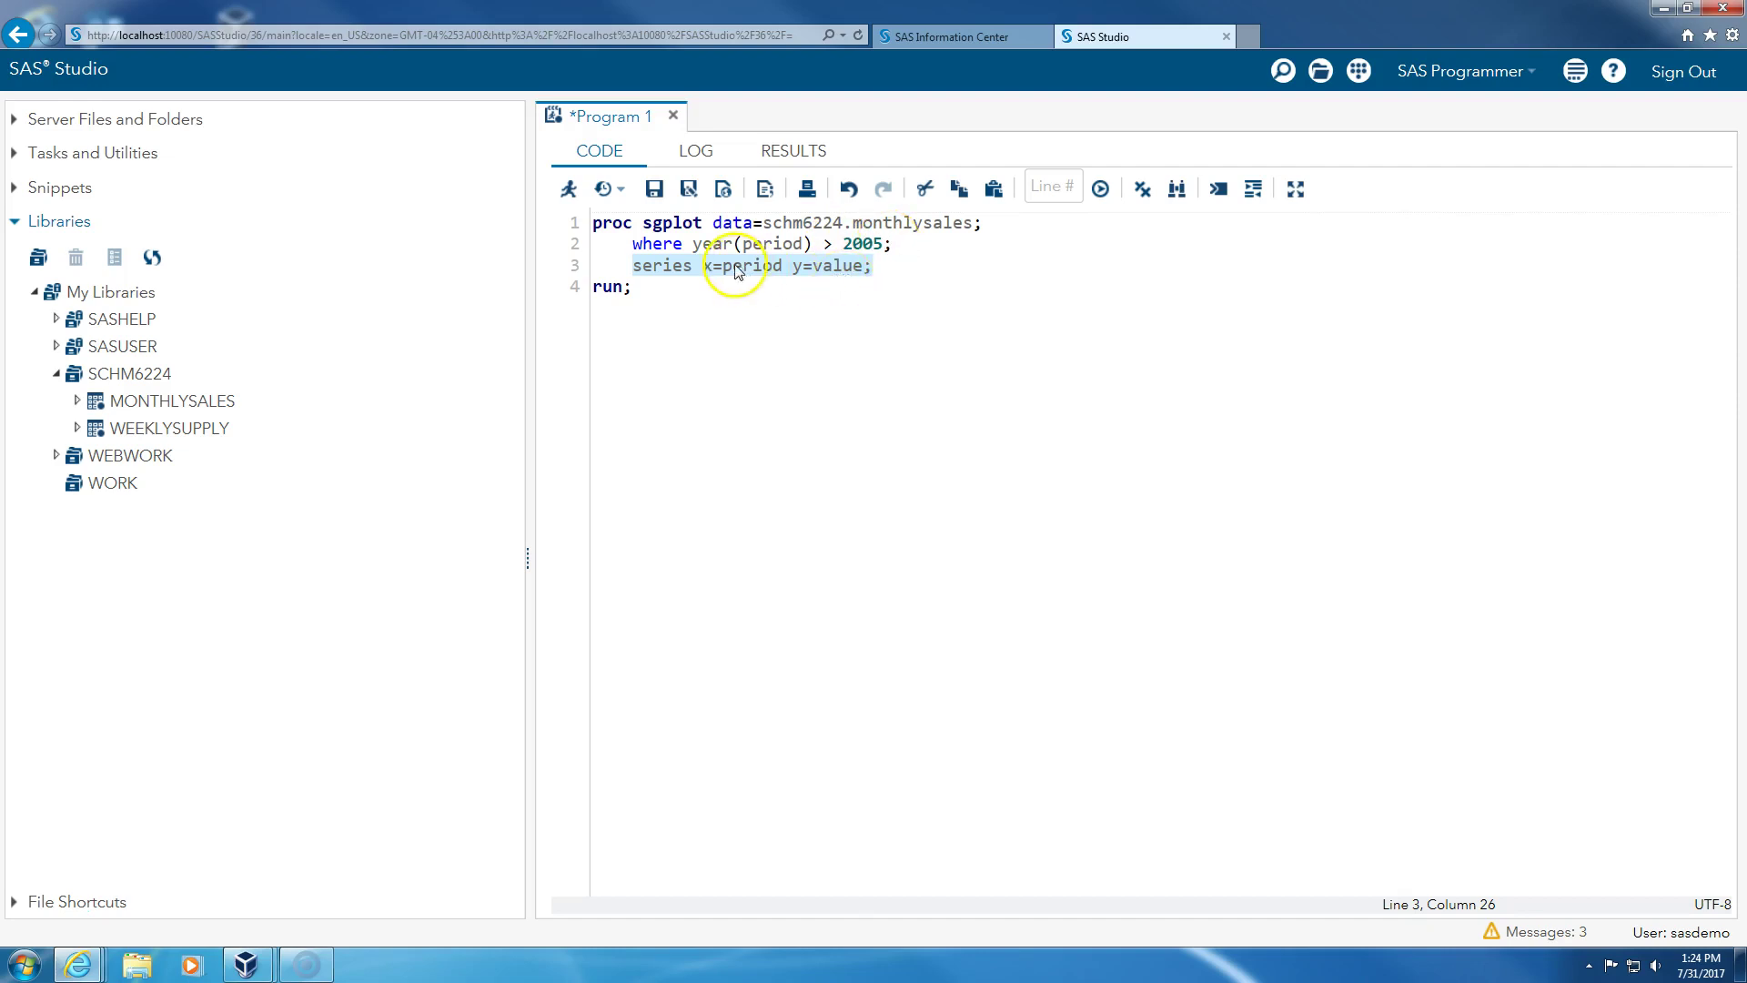
click(568, 189)
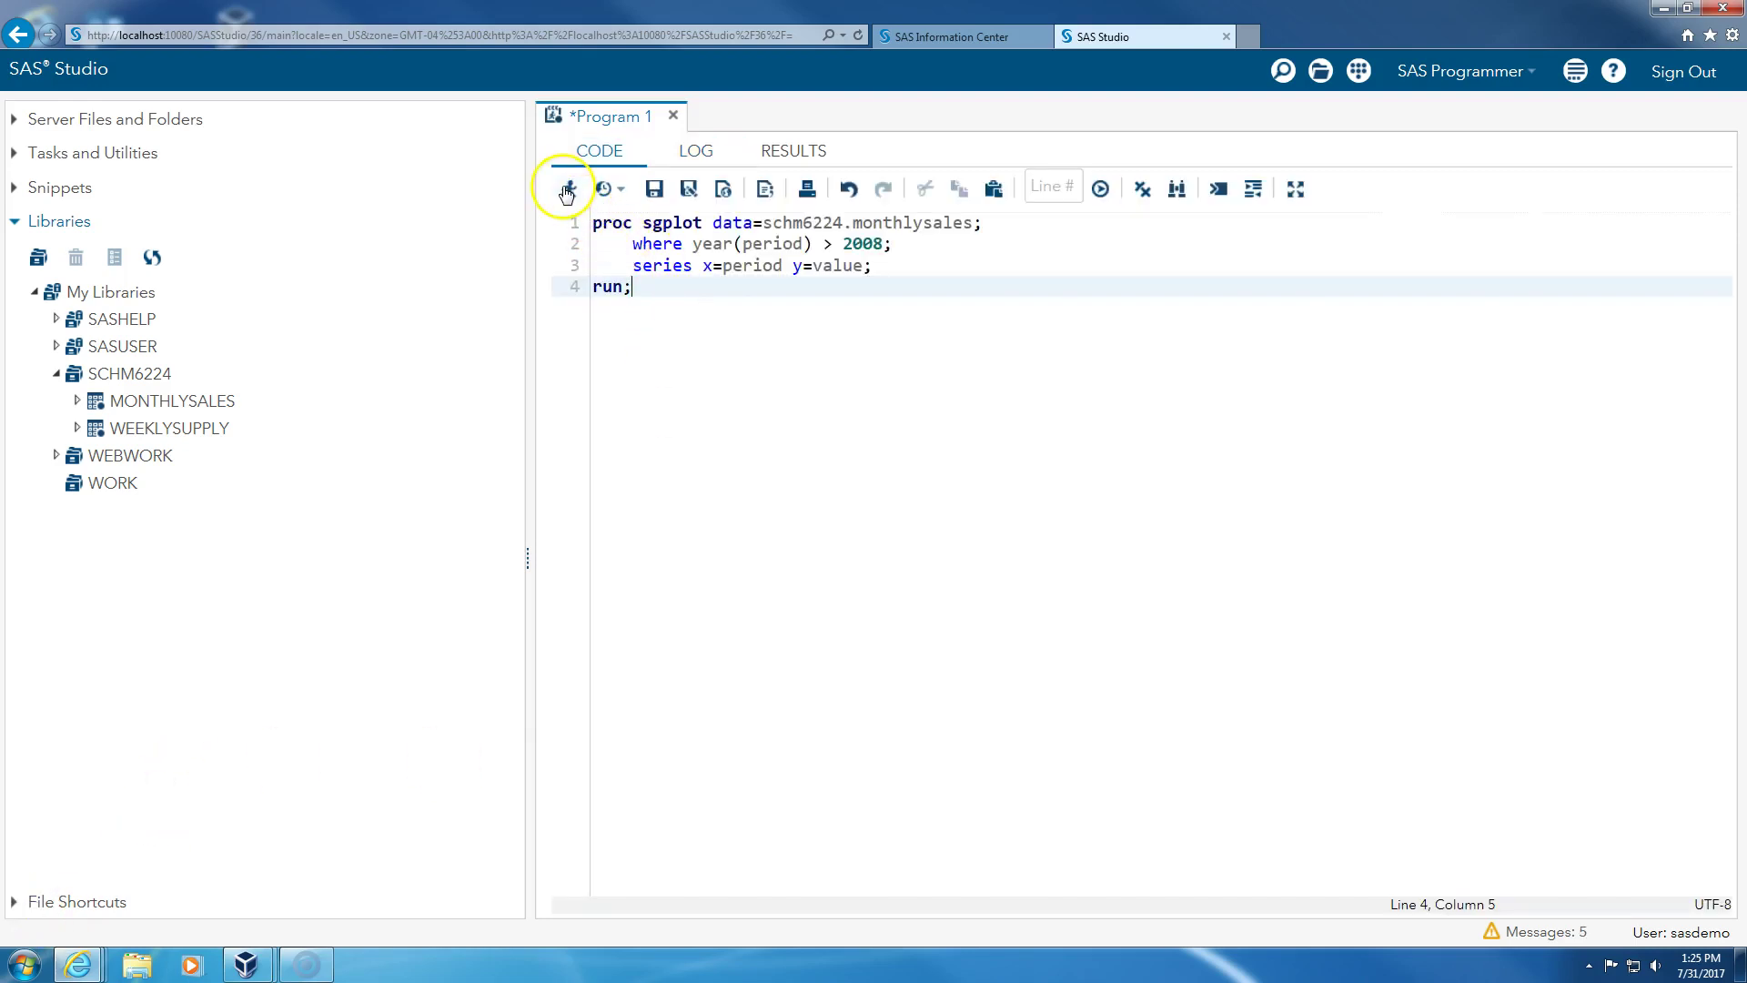
click(568, 190)
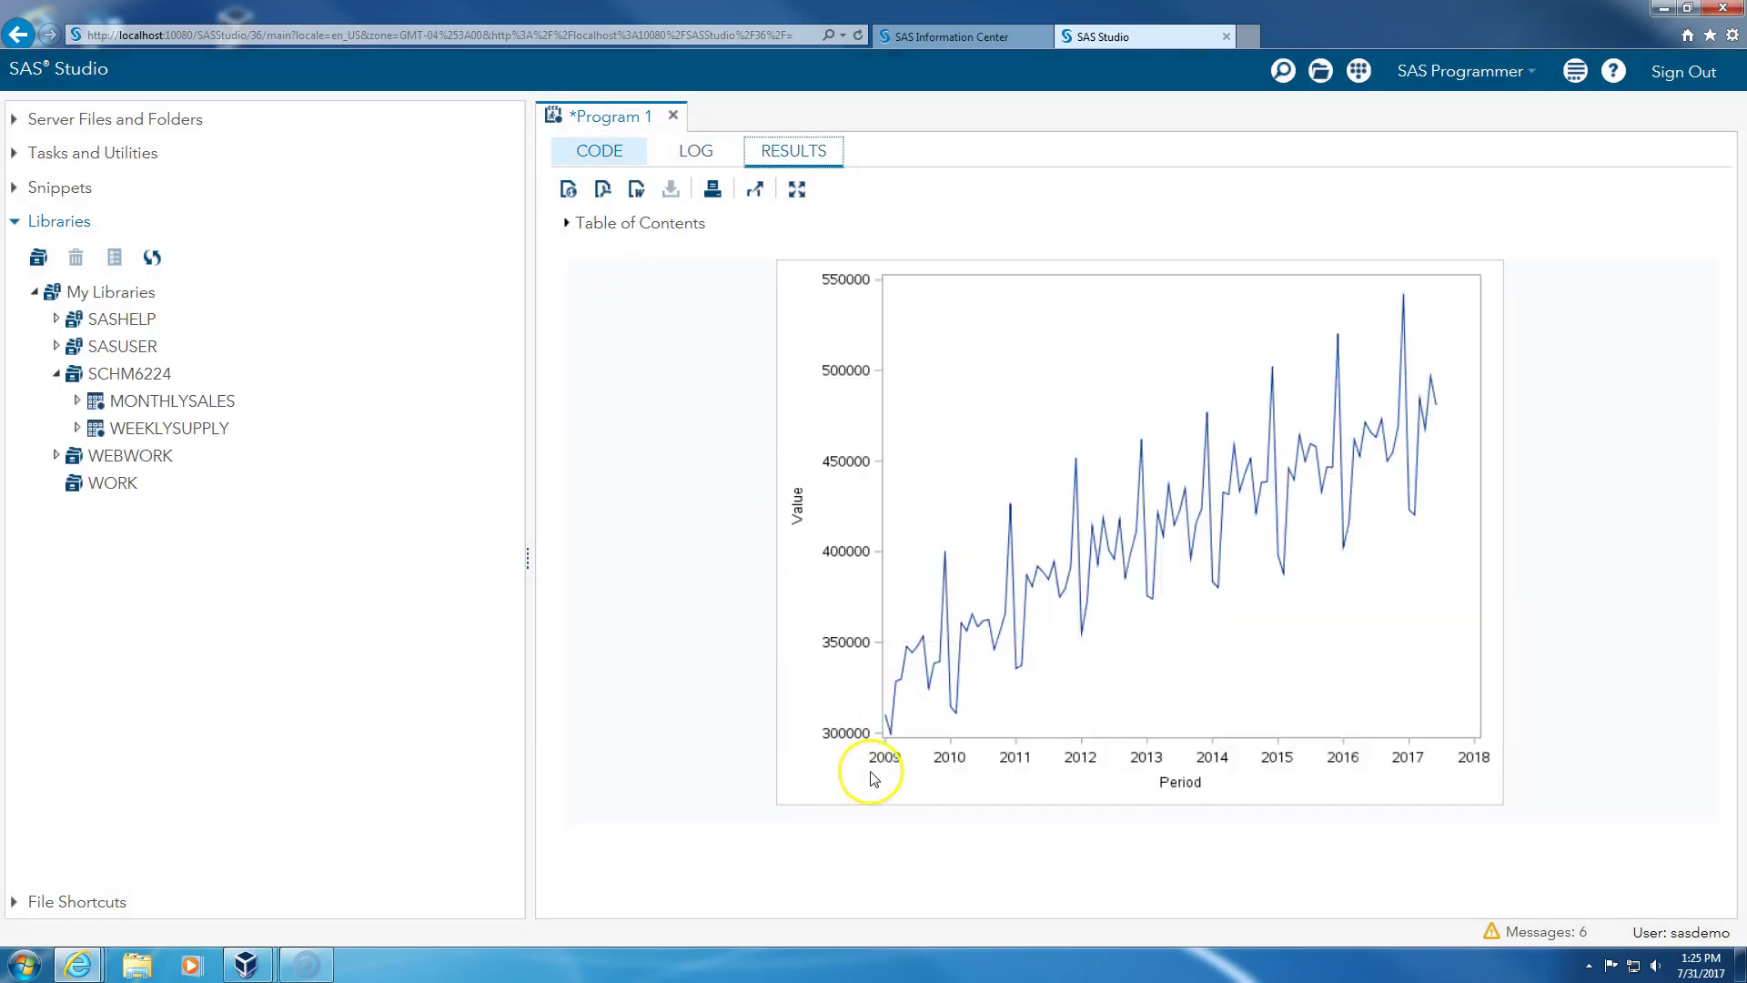
Set the year in the SGPLOT where statement to 2005 and rerun the program.
click(595, 162)
click(596, 162)
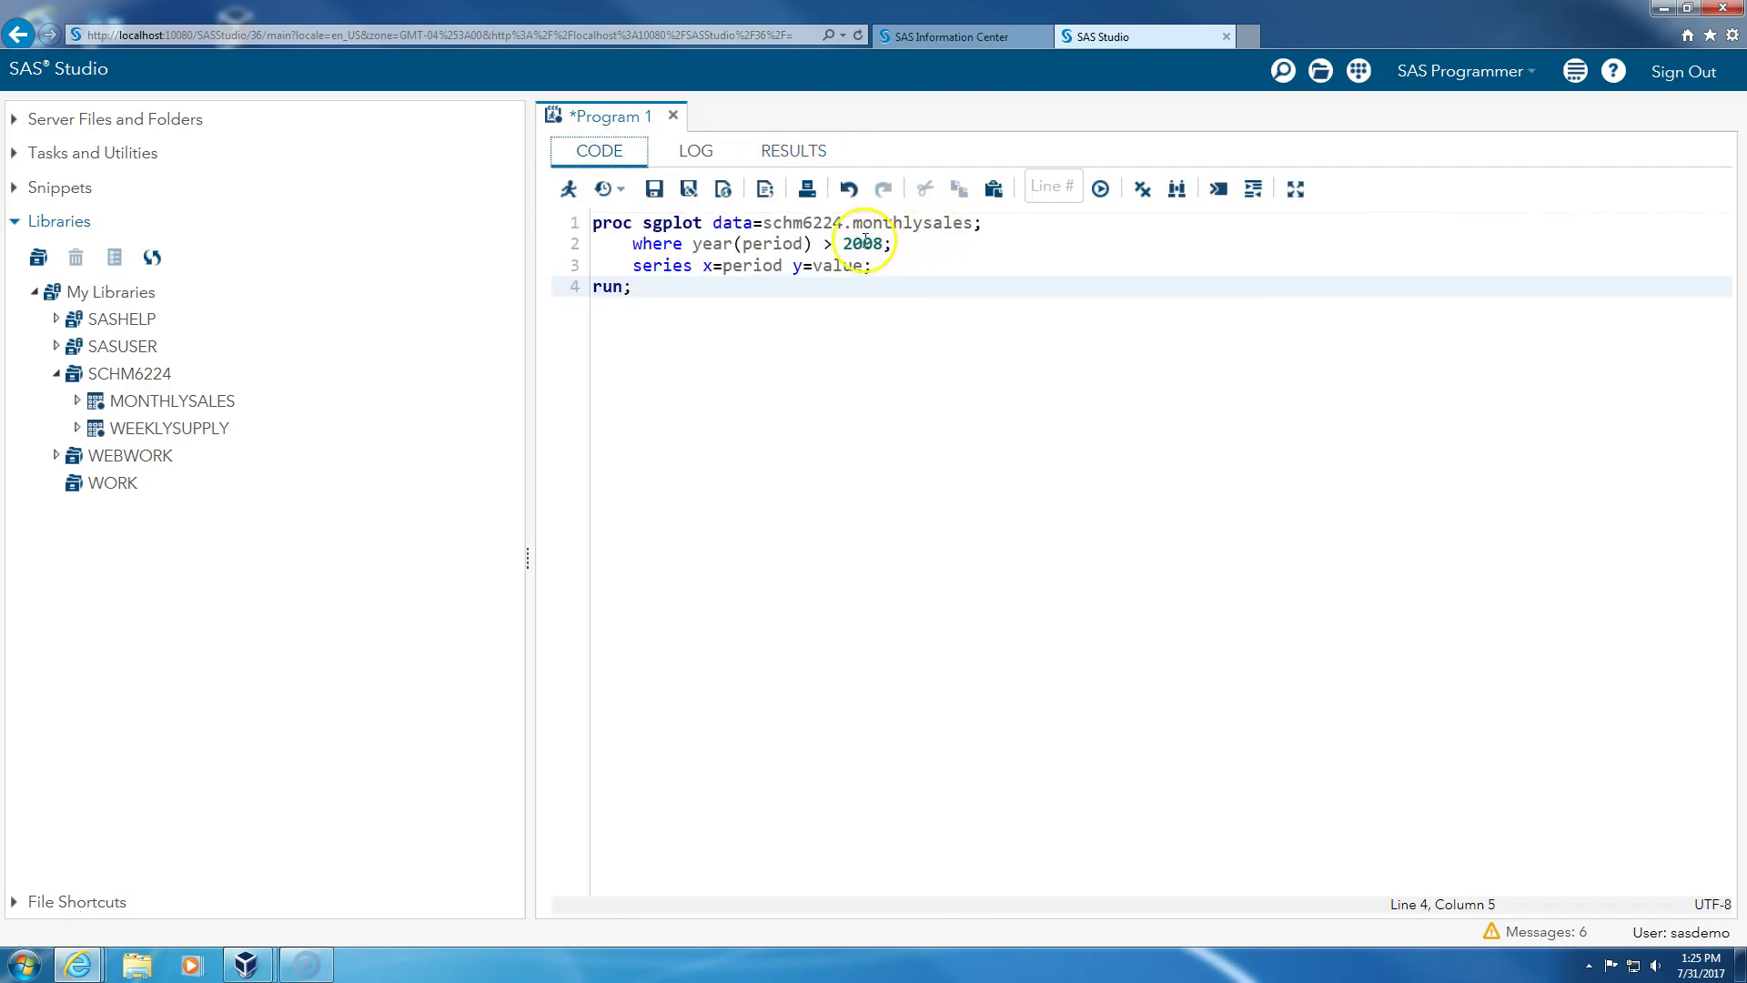
click(879, 243)
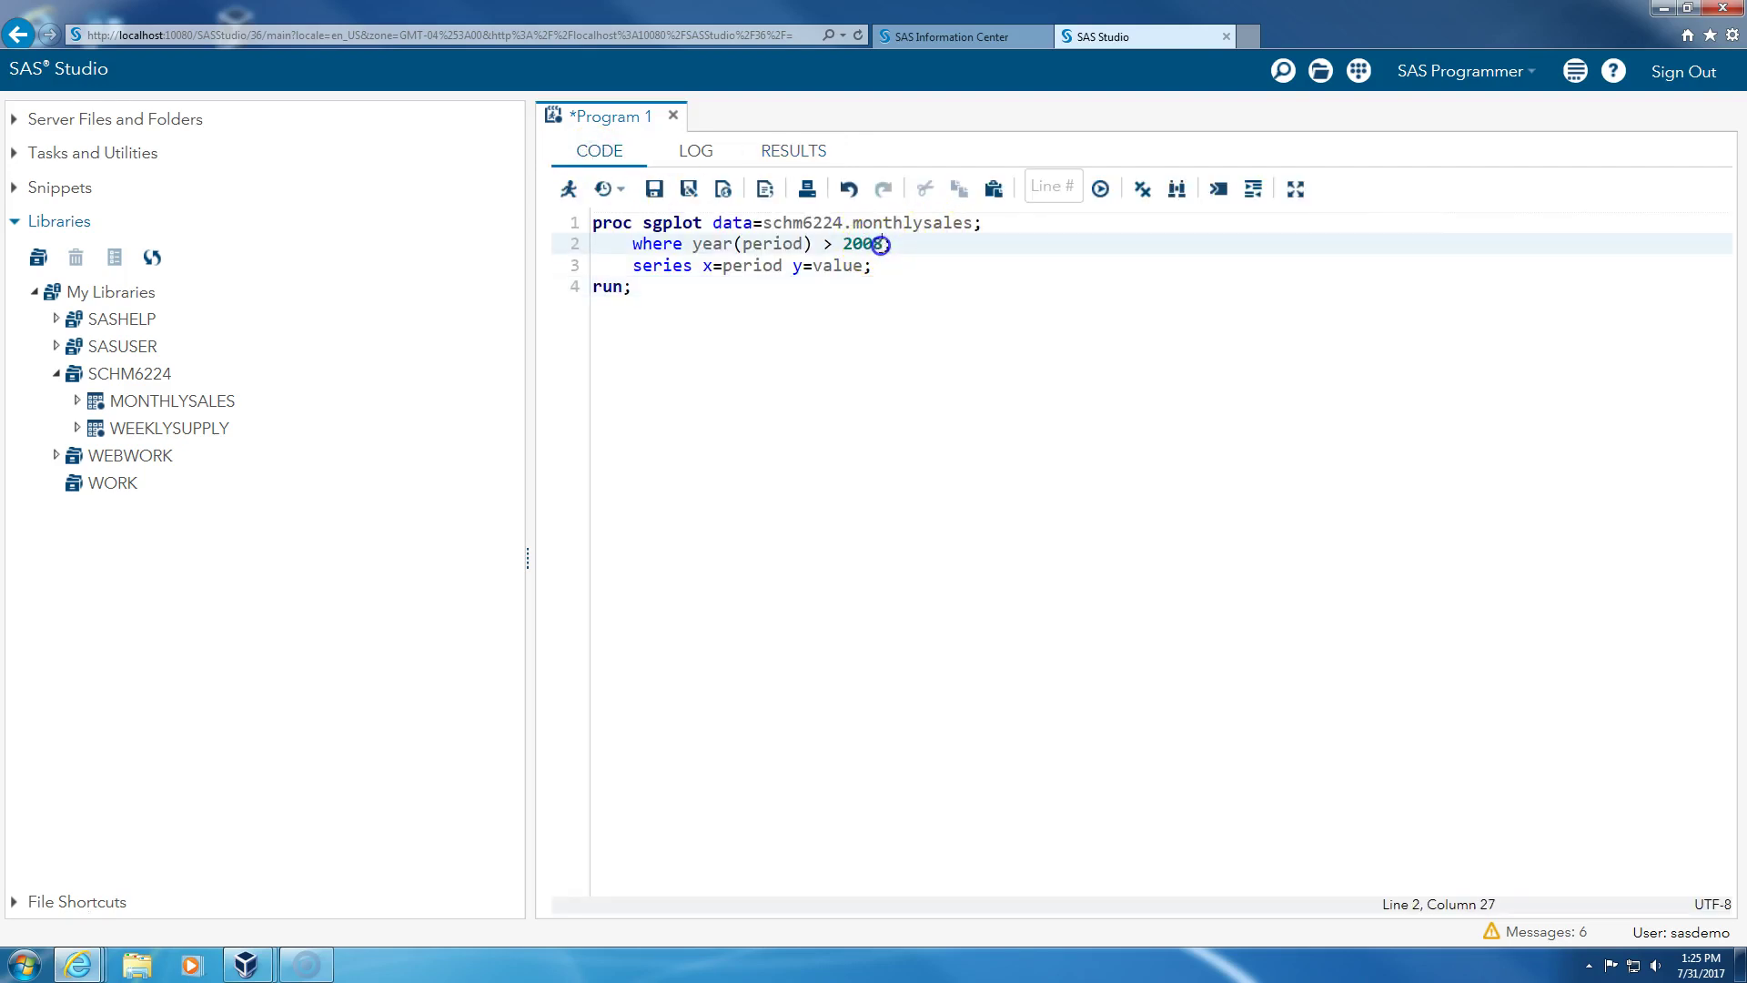
drag(880, 244, 872, 244)
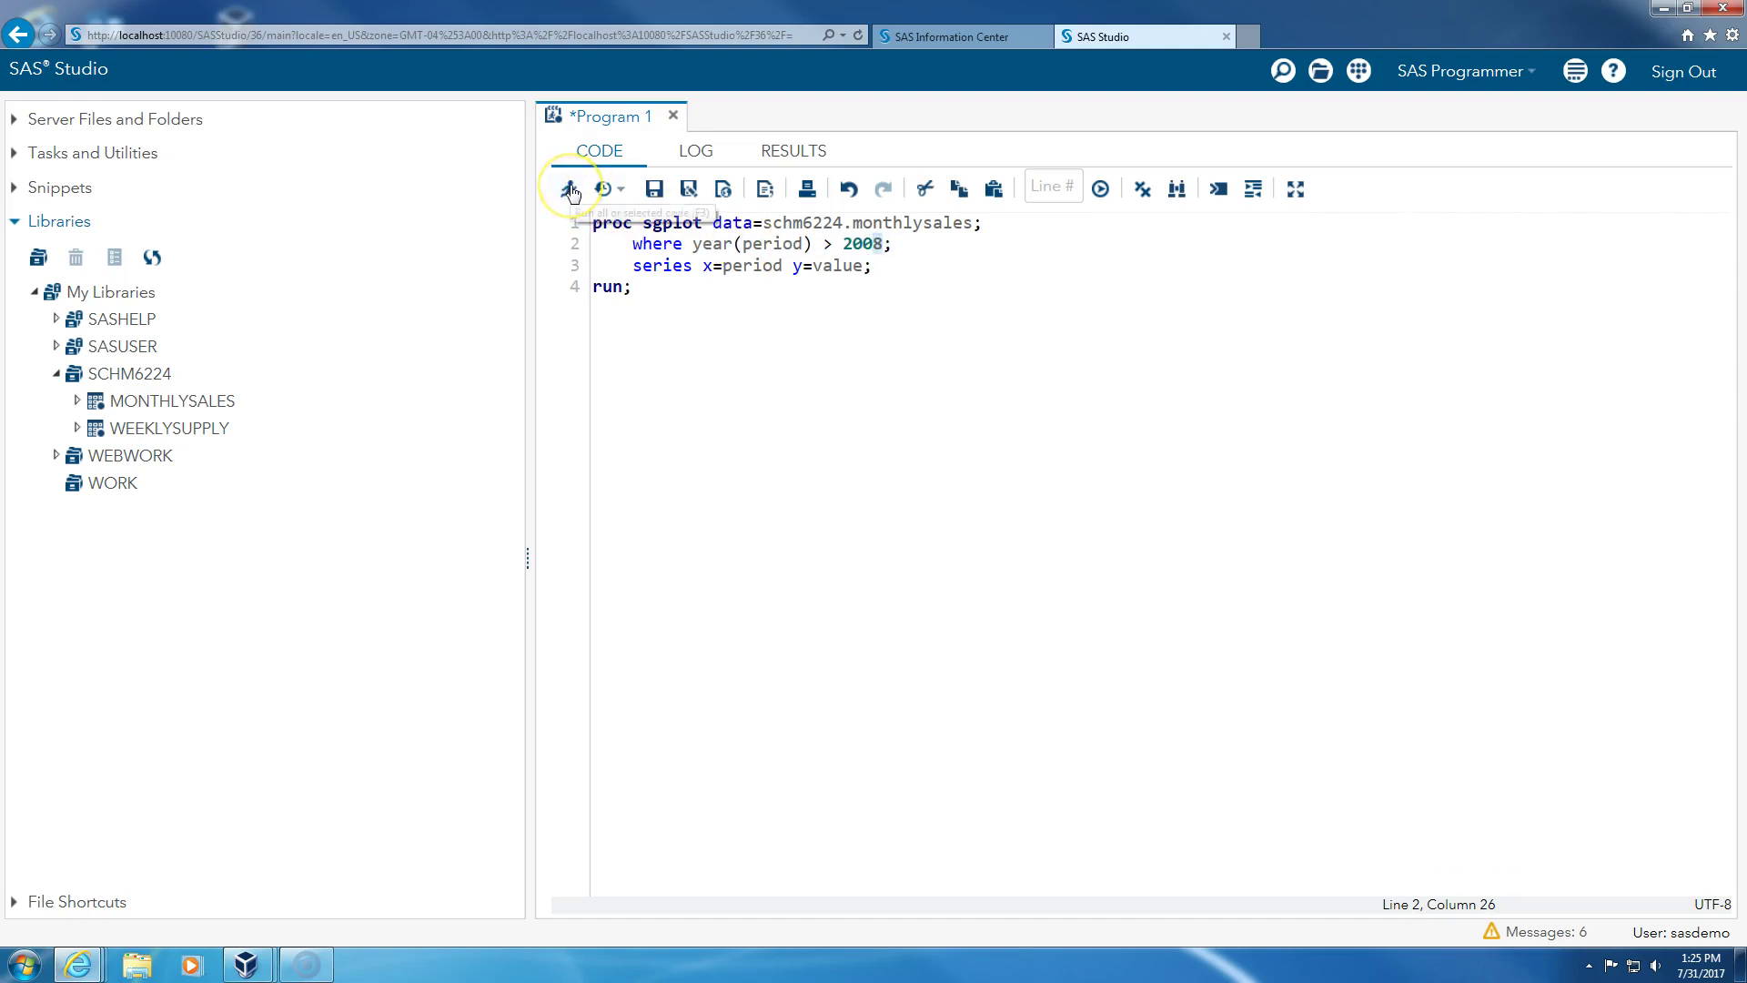
text(5)
click(955, 244)
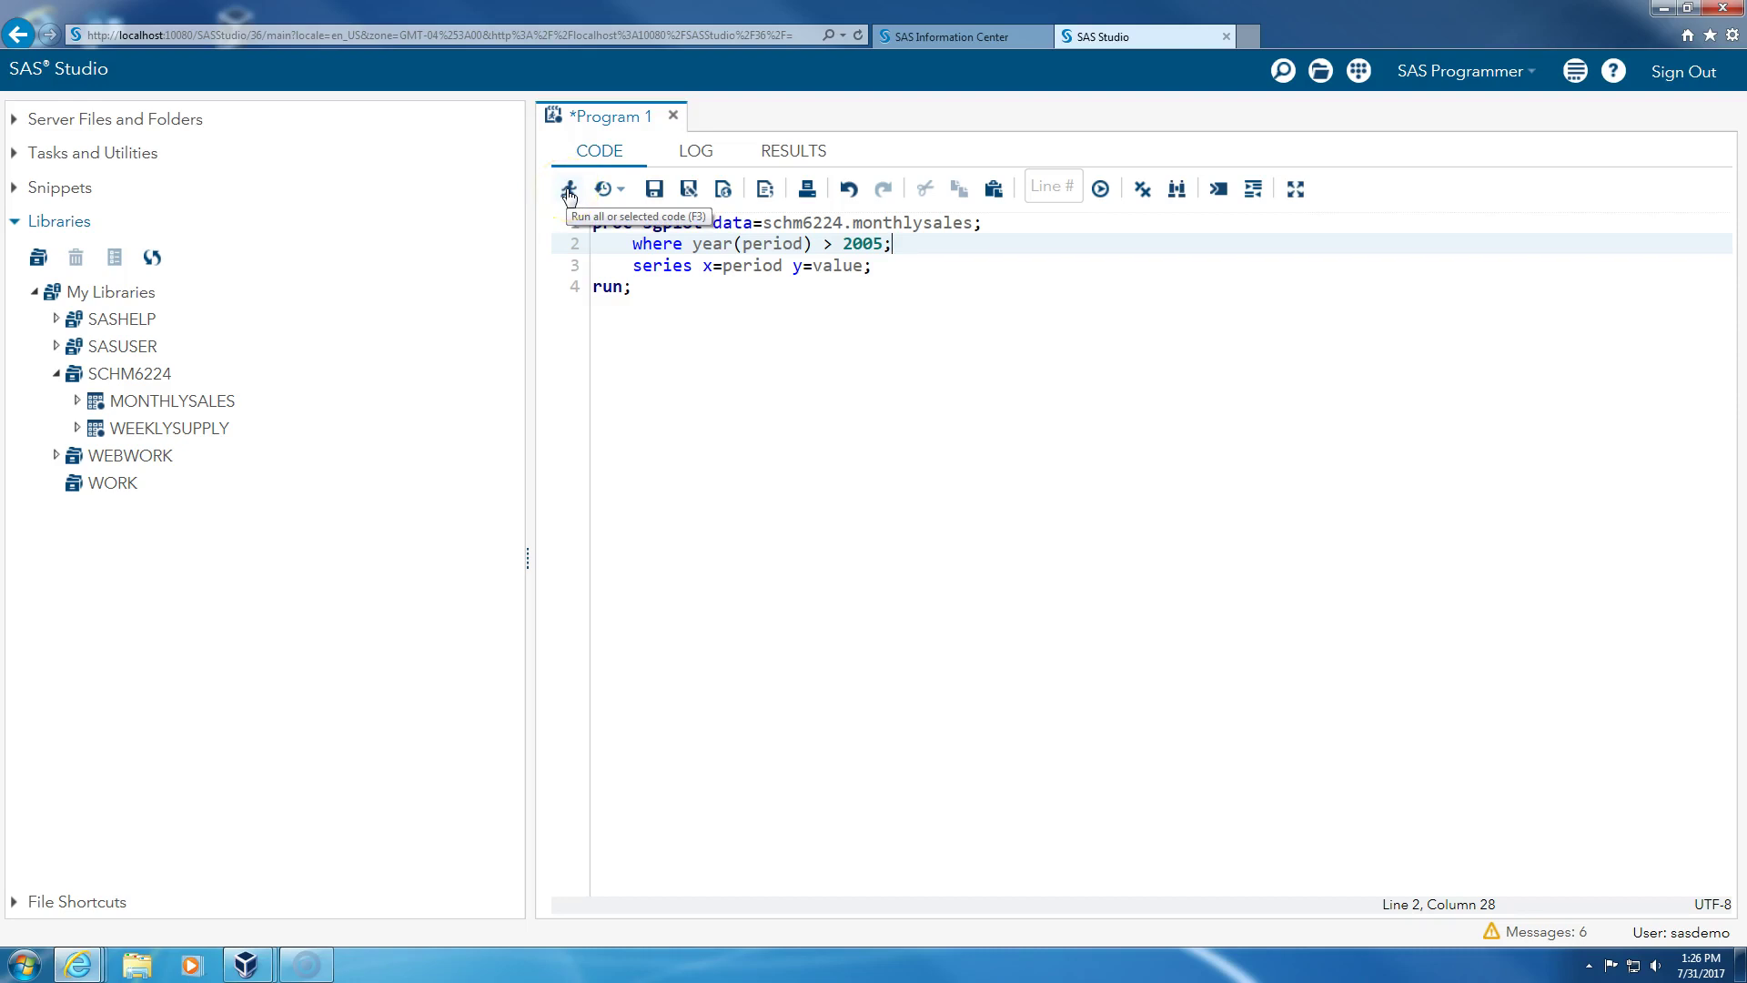
click(569, 191)
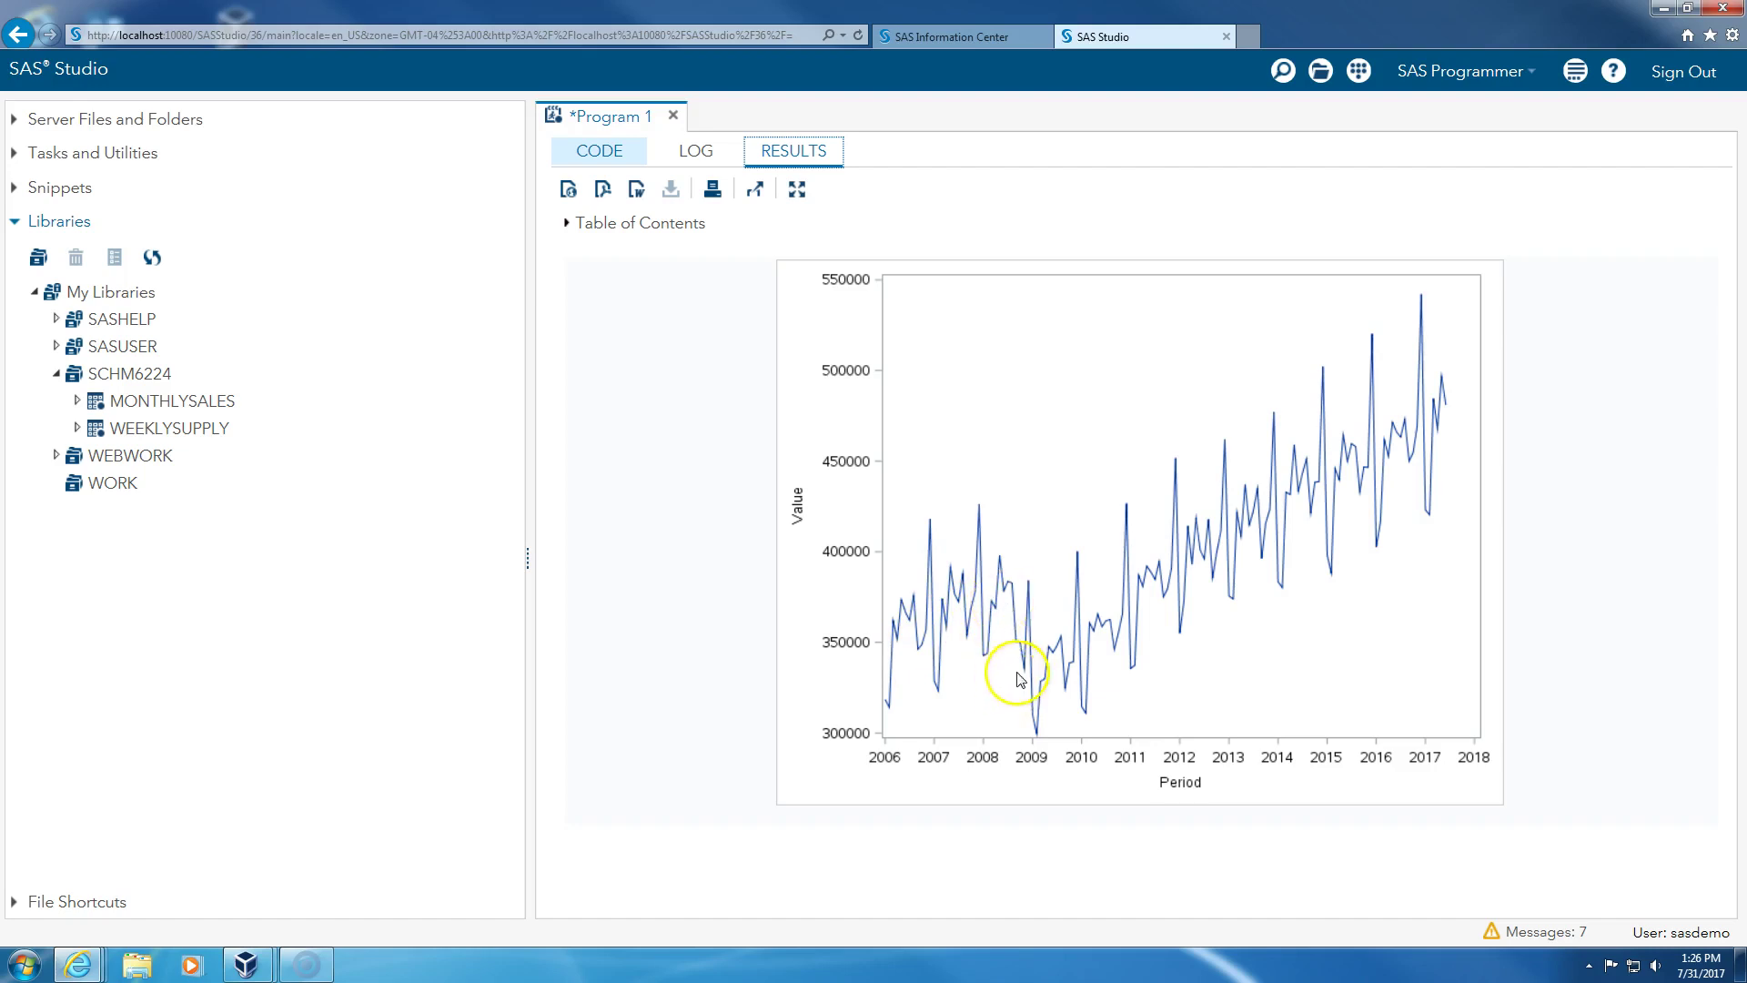
Set the year in the SGPLOT where statement to 2008 and rerun the program.
click(600, 151)
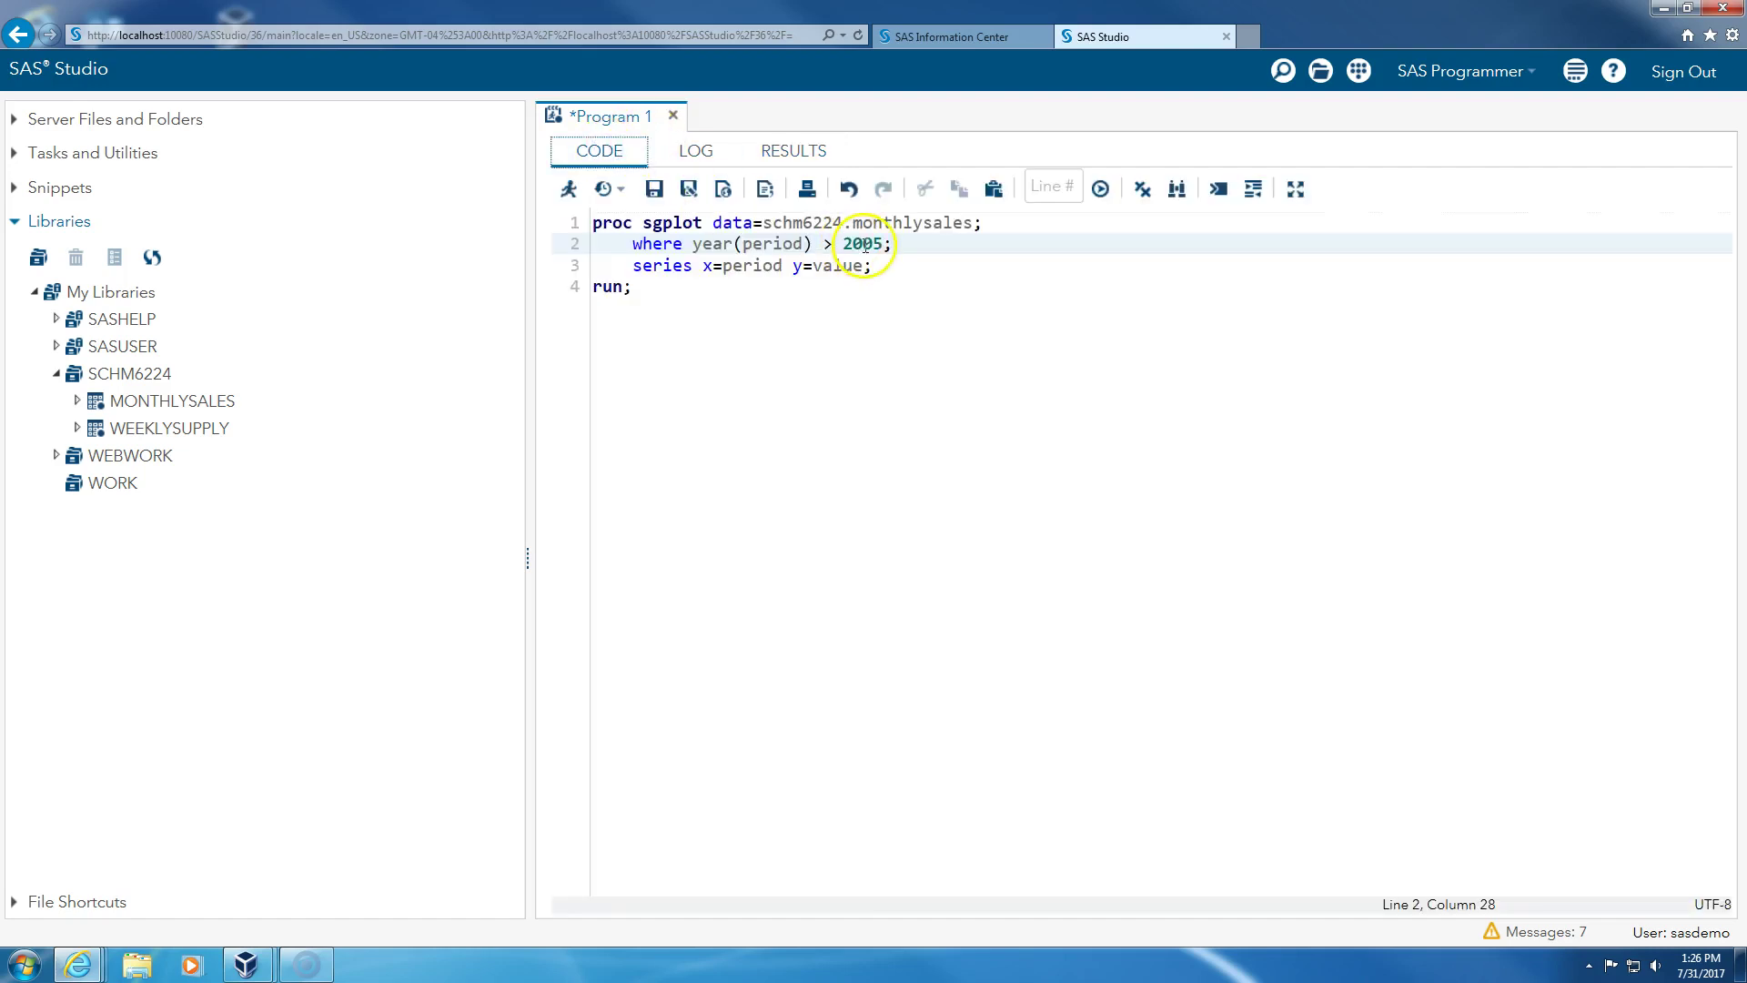
drag(855, 244, 880, 246)
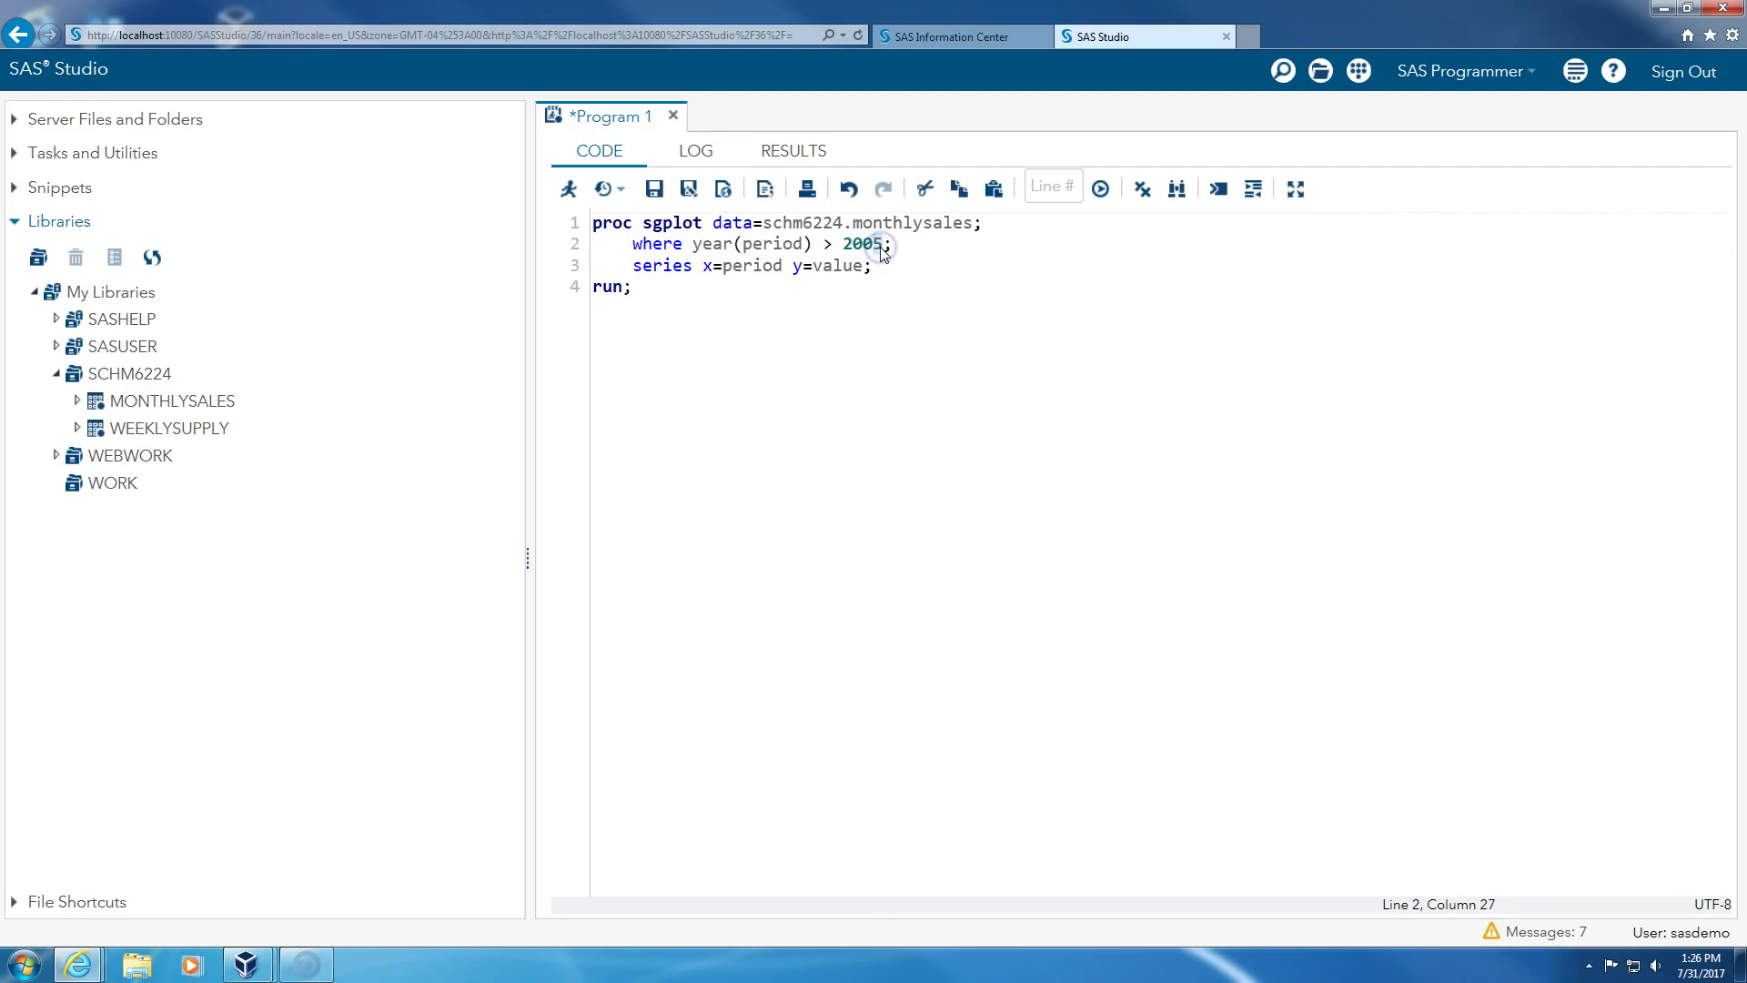
text(008)
click(568, 188)
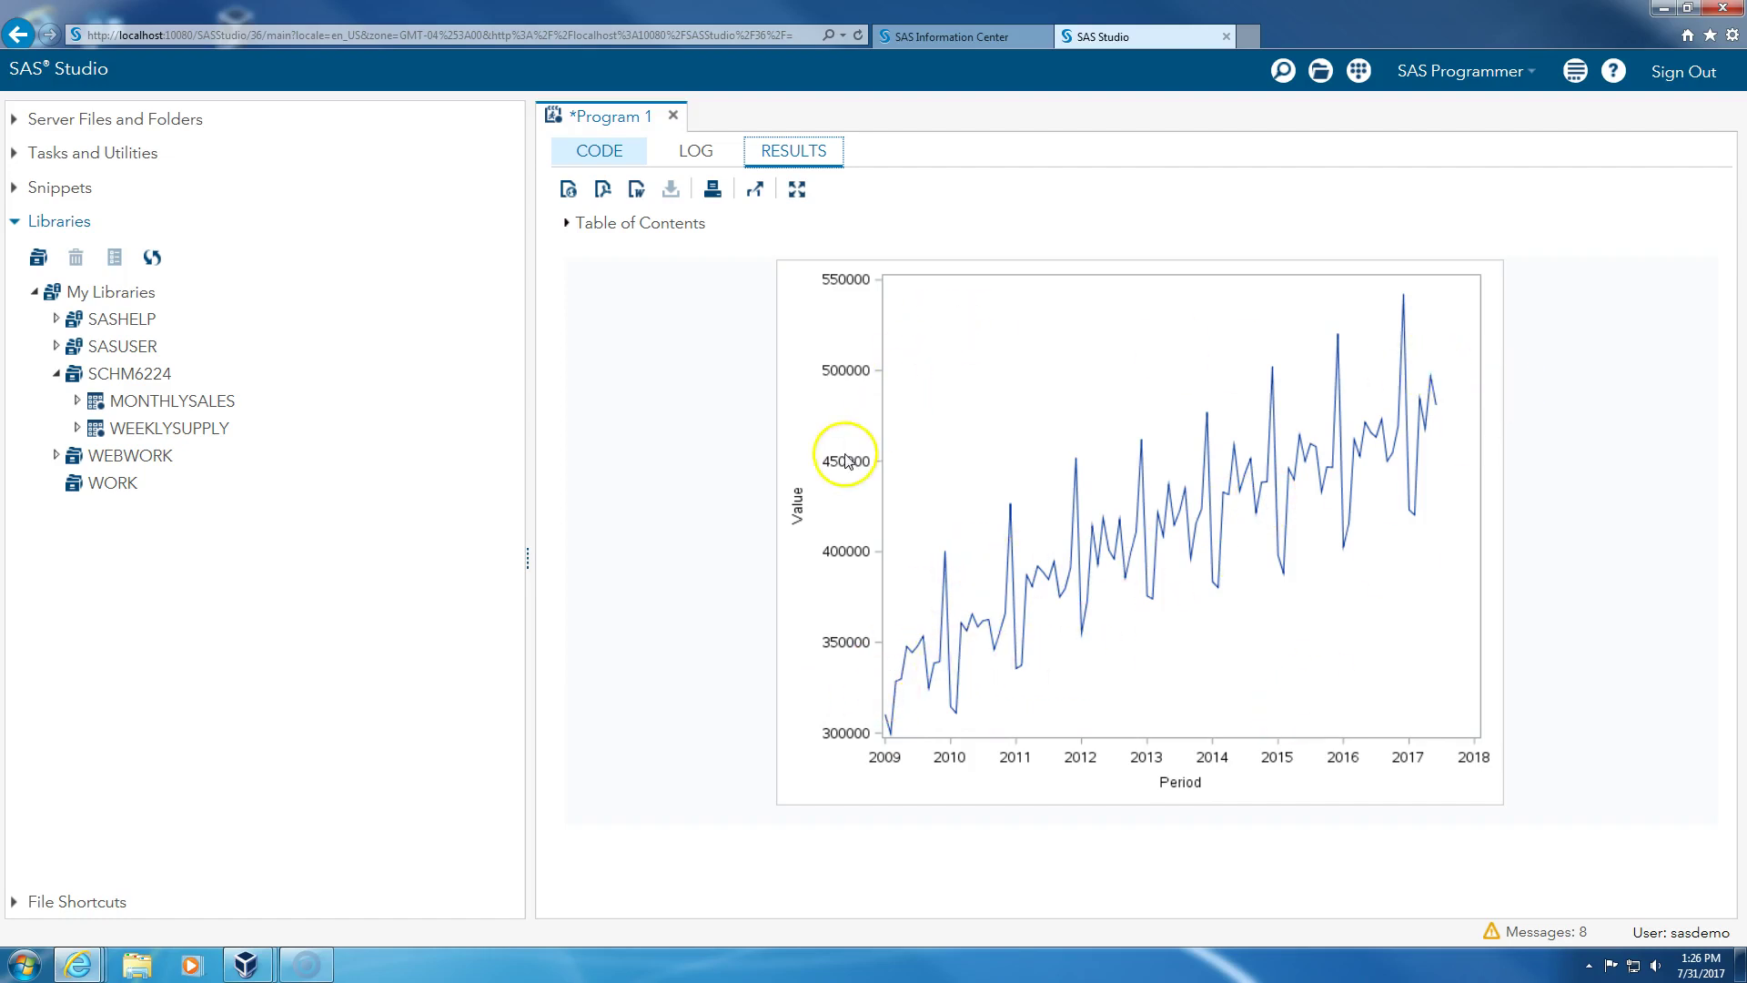
Start a PROC ESM step with data=schm6224.monthlysales below the SGPLOT code, separated by a blank line.
click(601, 153)
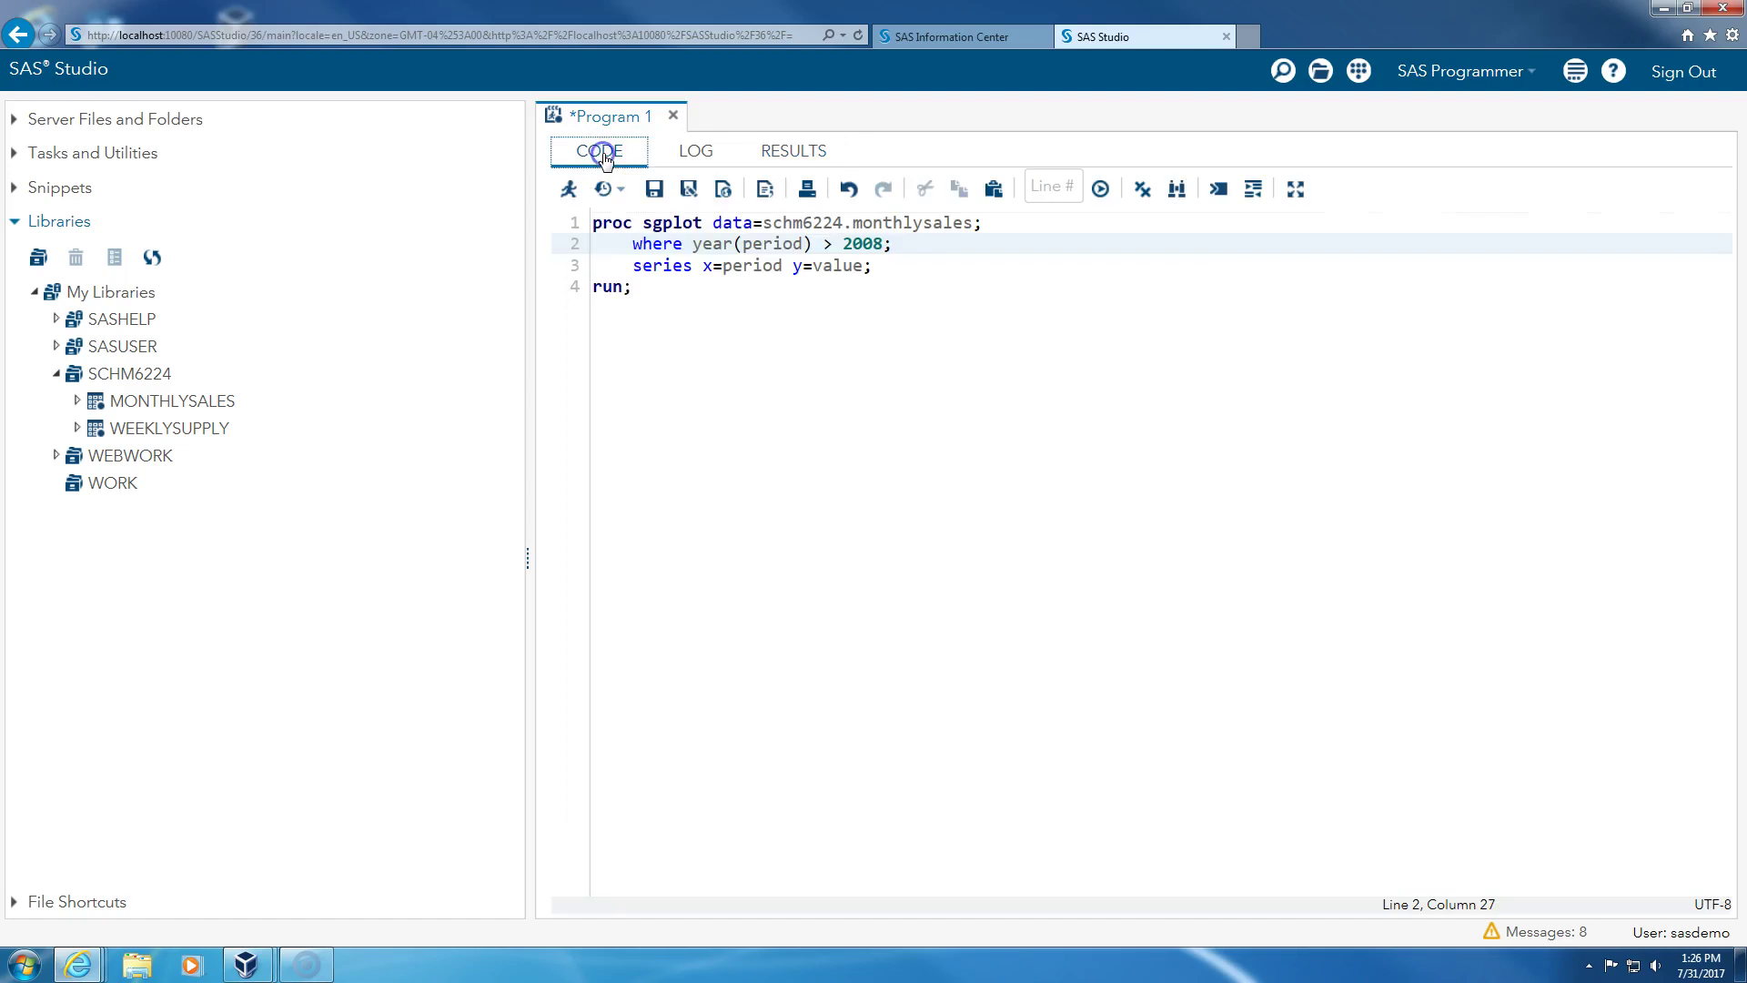
click(649, 292)
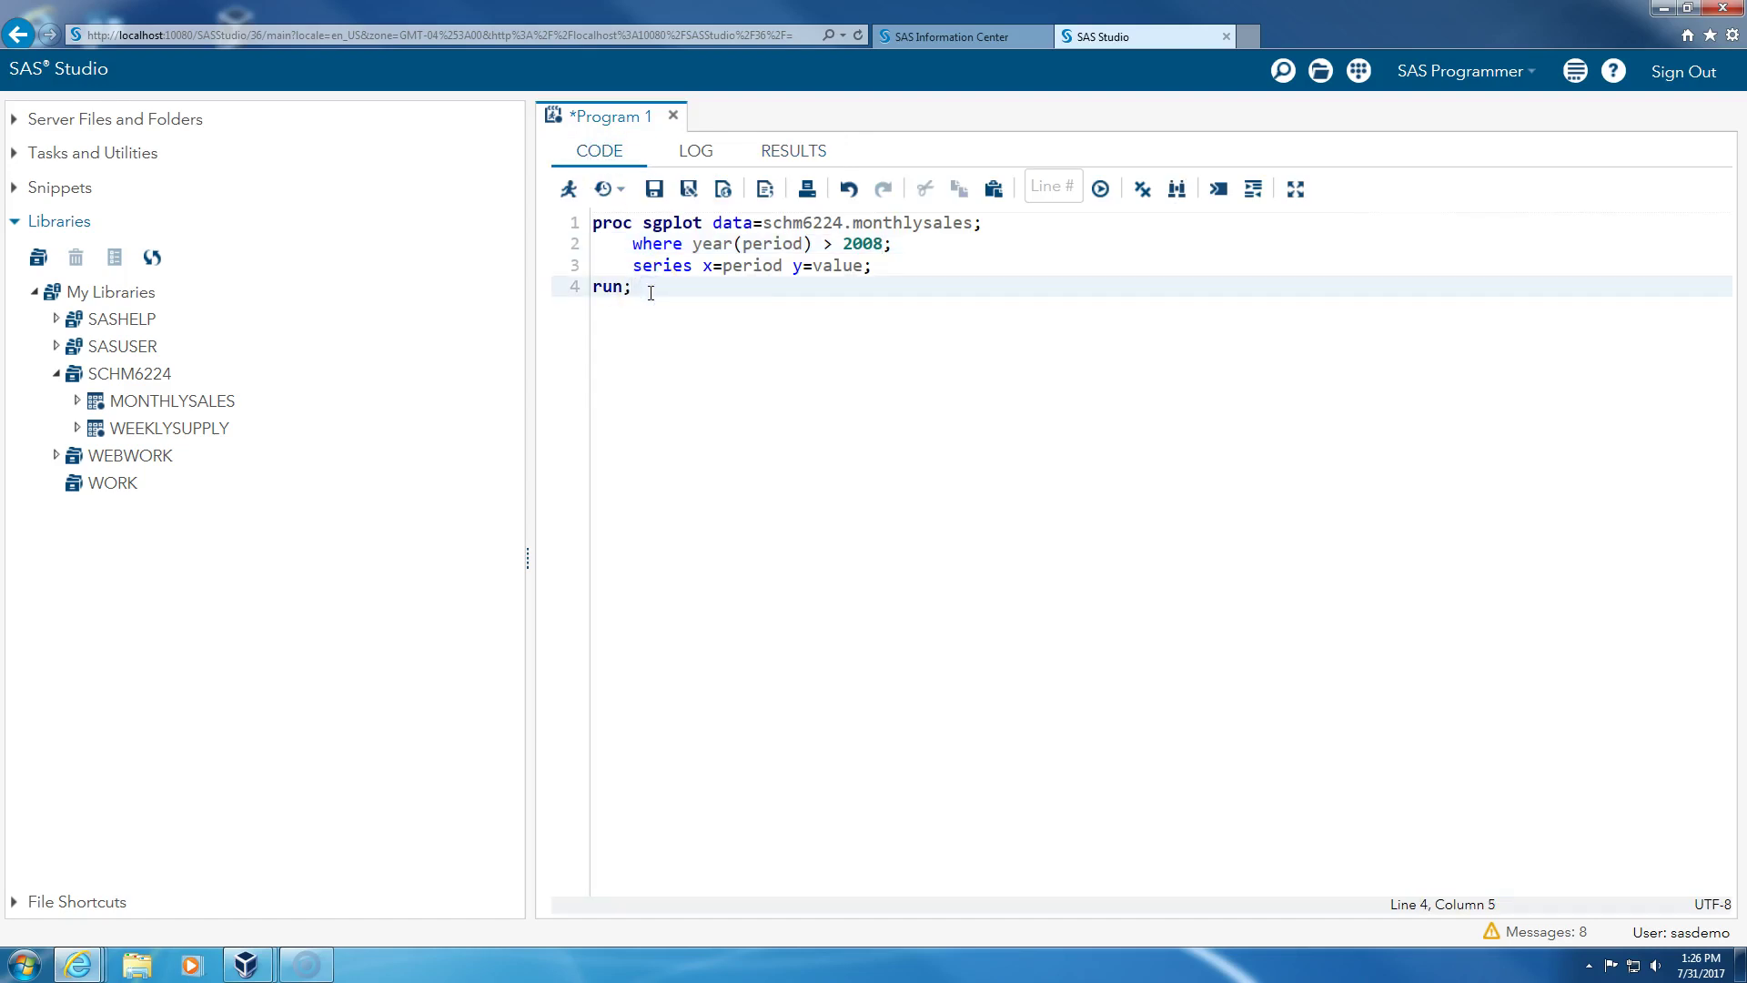
key(Return)
key(Return)
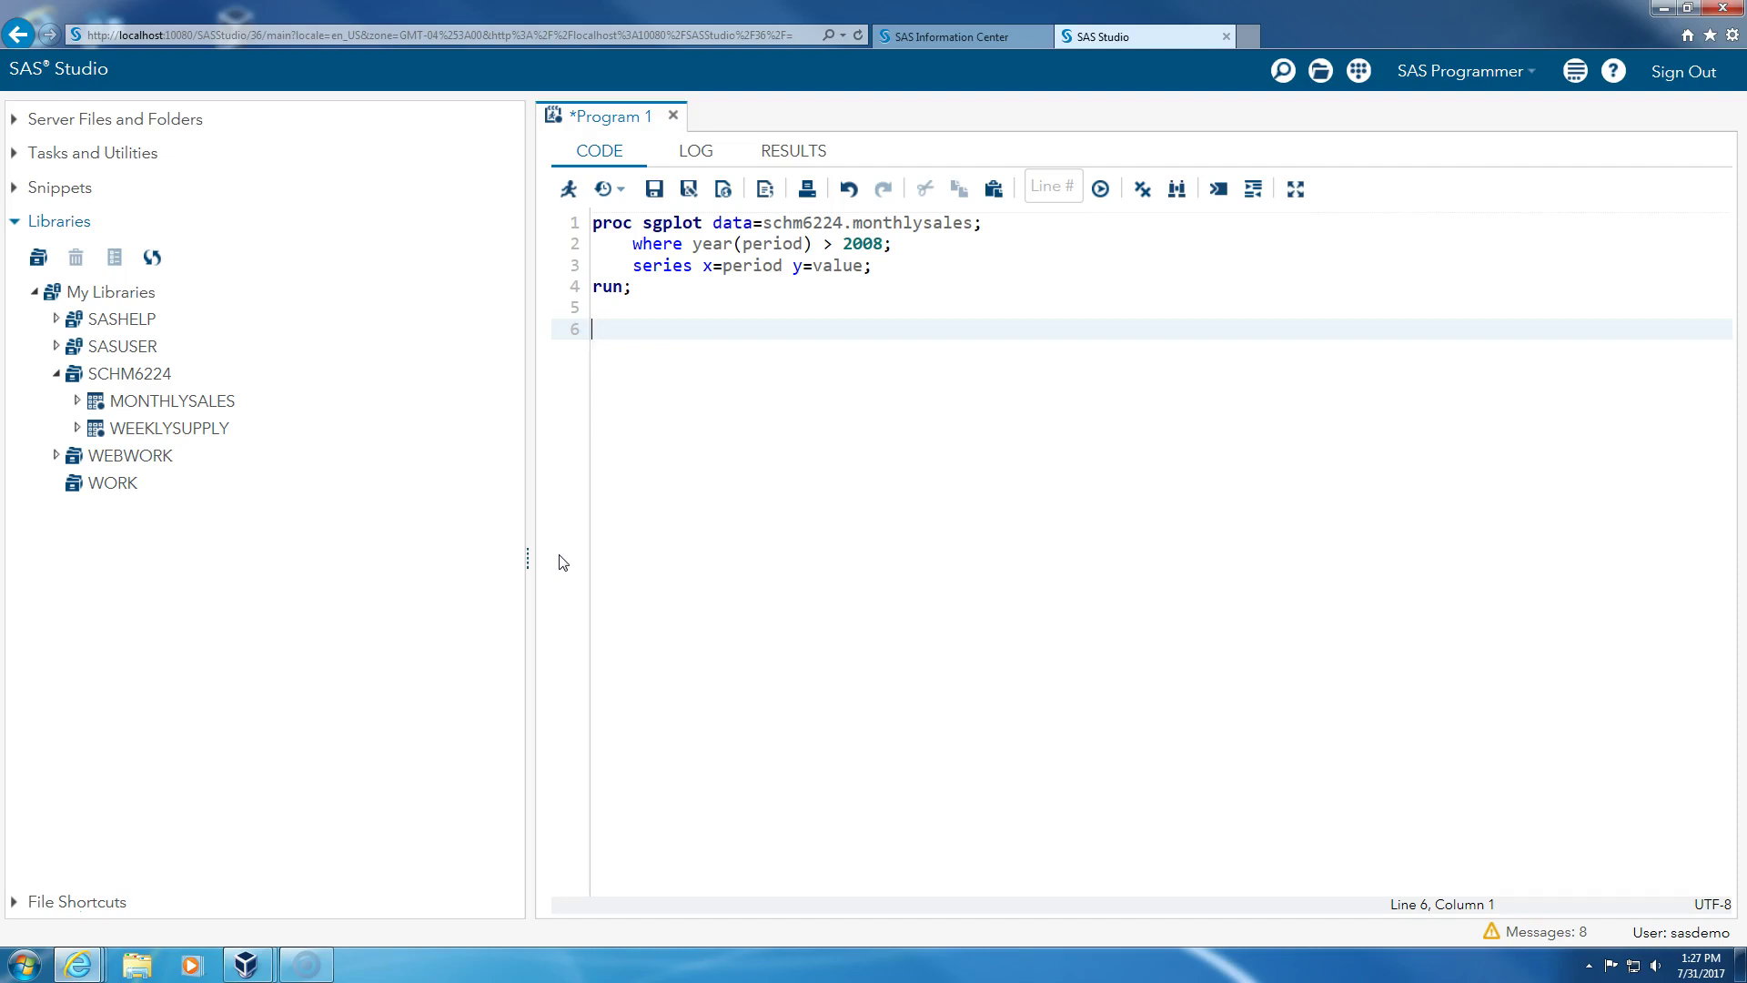
text(proc)
text( esm data)
text(=schm)
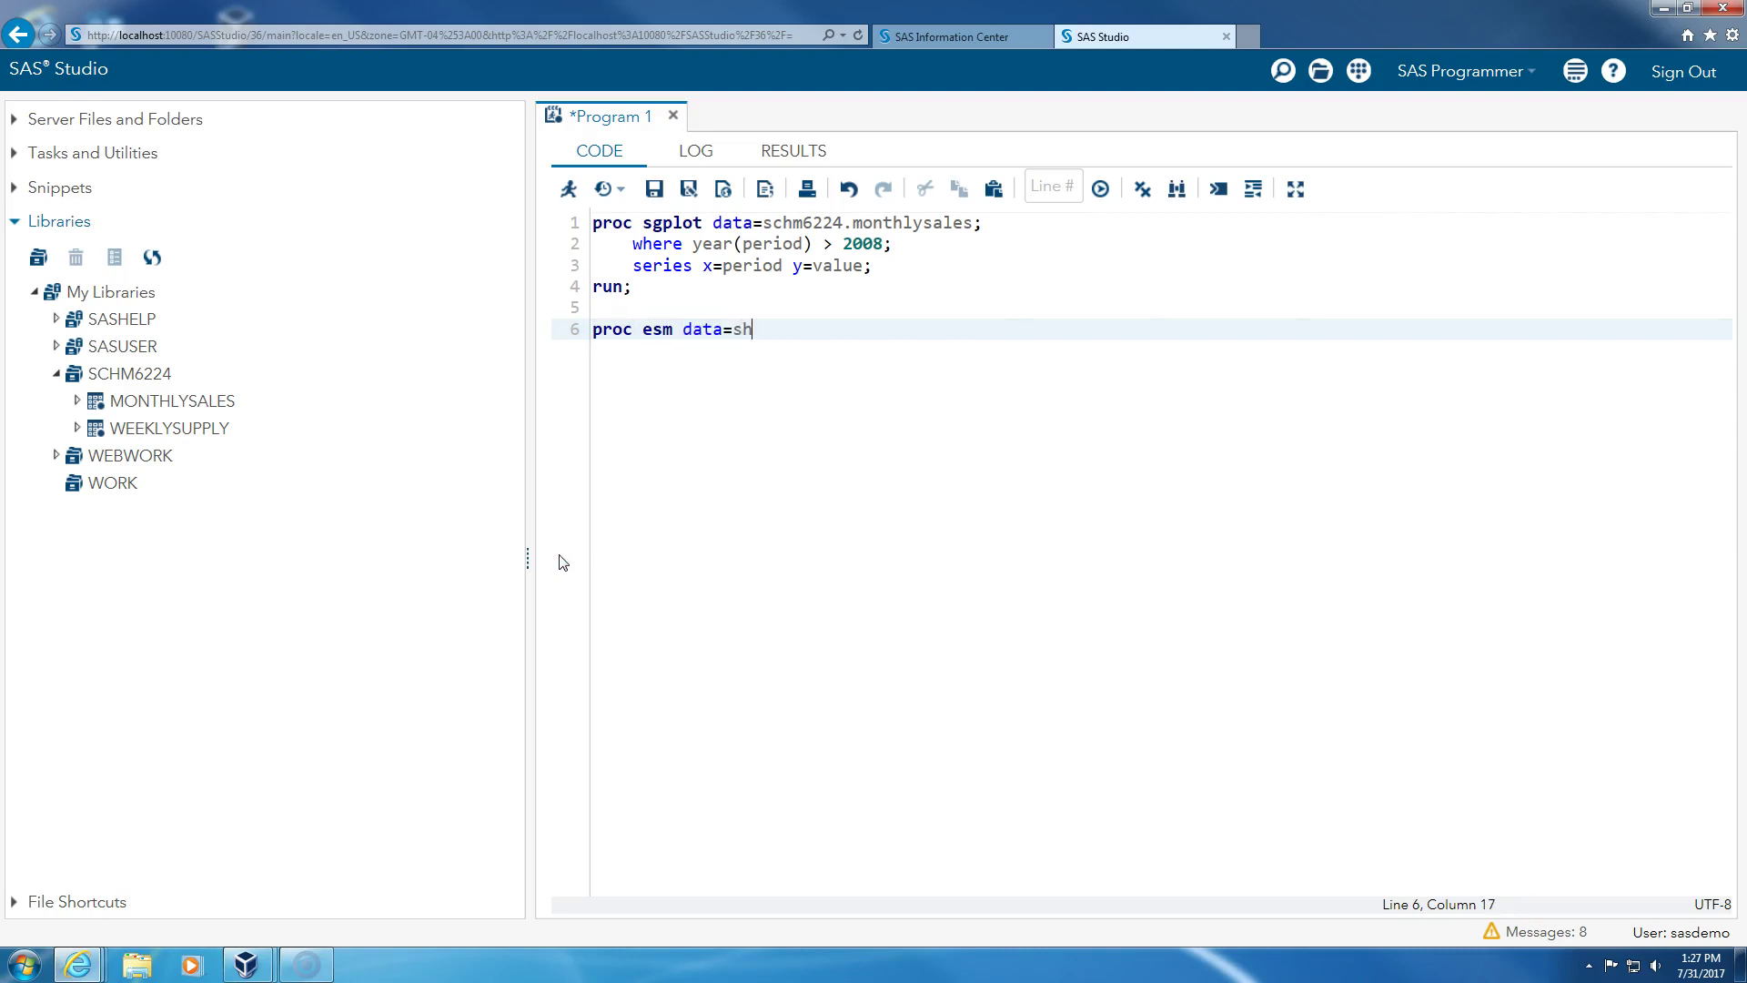
text(6224.monthlyd)
key(BackSpace)
text(sal)
key(BackSpace)
key(BackSpace)
text(ales)
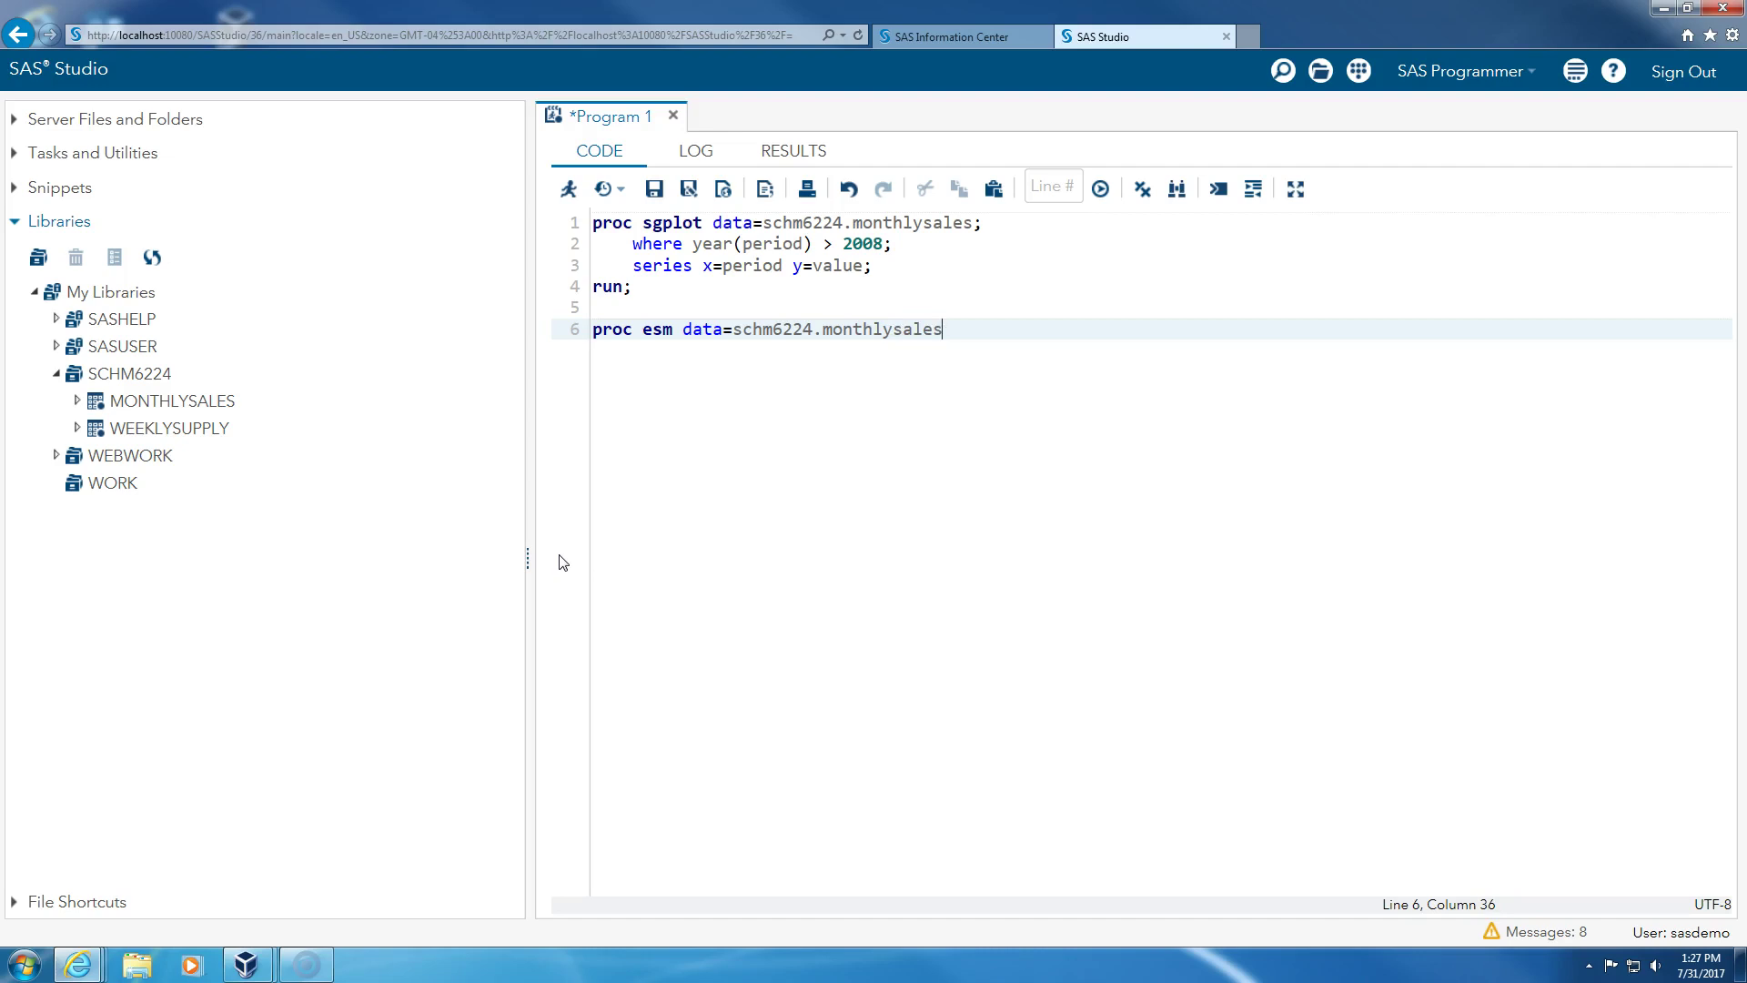
text(;)
key(Return)
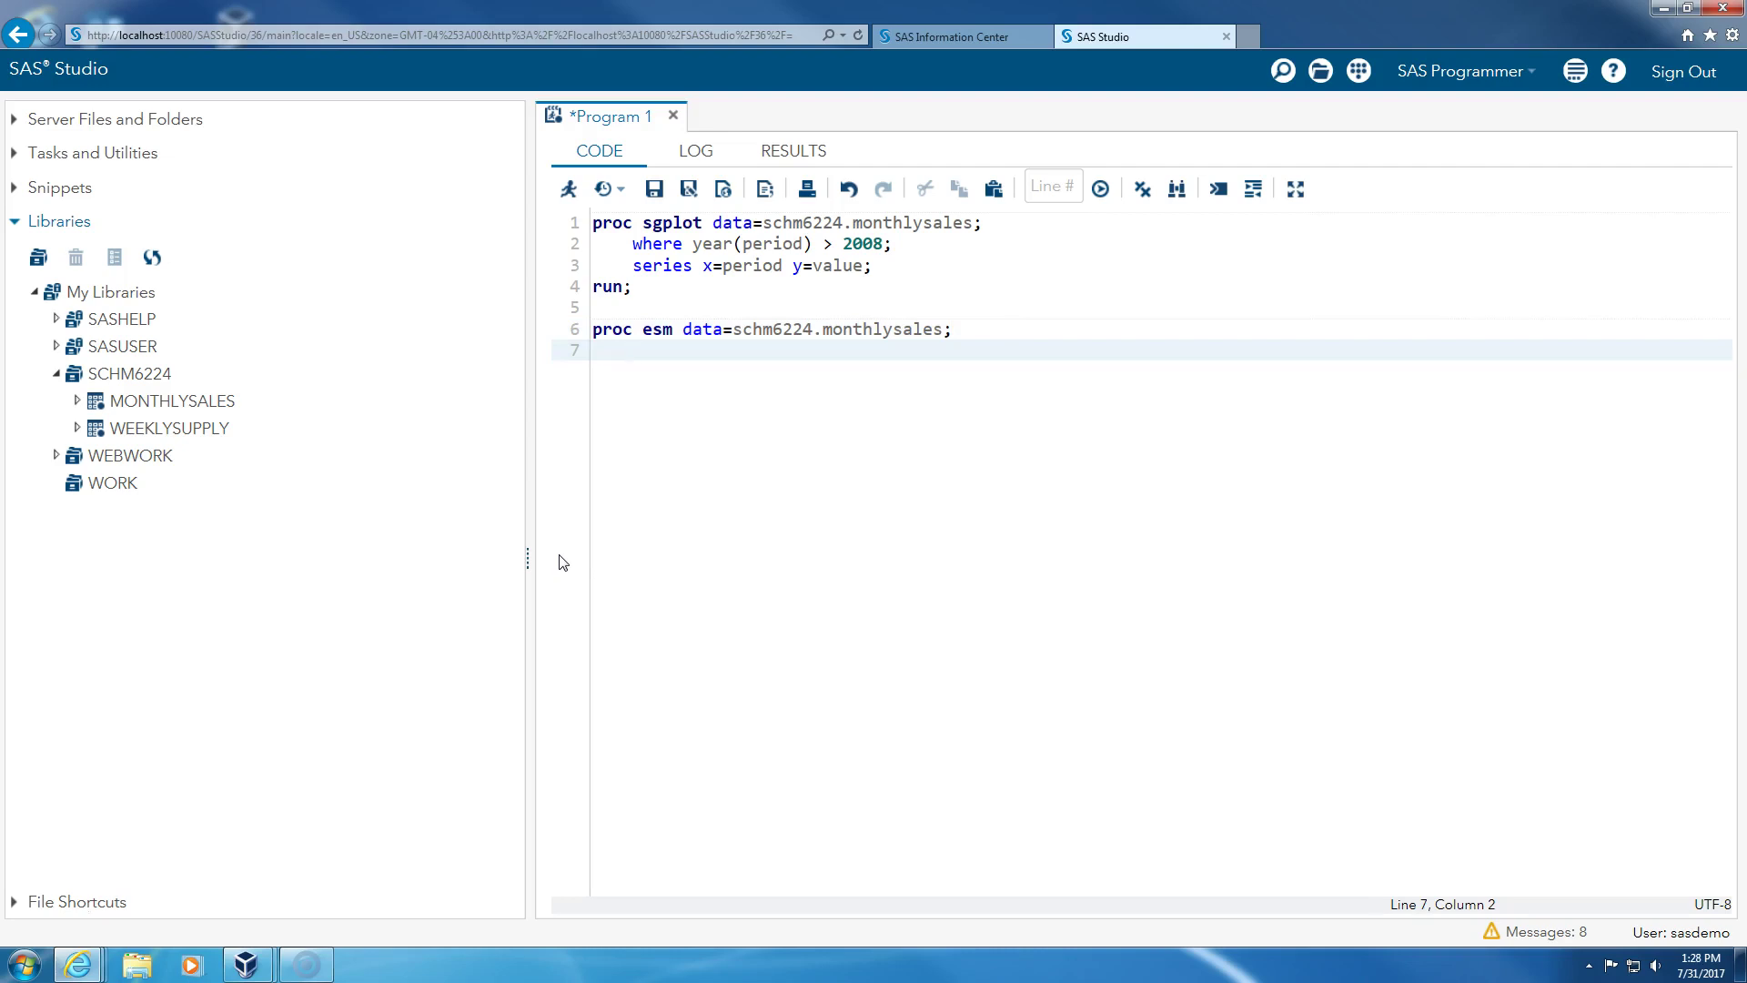
Copy the SGPLOT step's where year(period) > 2008; statement into the PROC ESM step and add blank lines beneath it.
drag(633, 244, 896, 247)
key(ctrl+c)
click(726, 353)
key(ctrl+v)
click(939, 342)
key(Return)
key(Return)
key(Return)
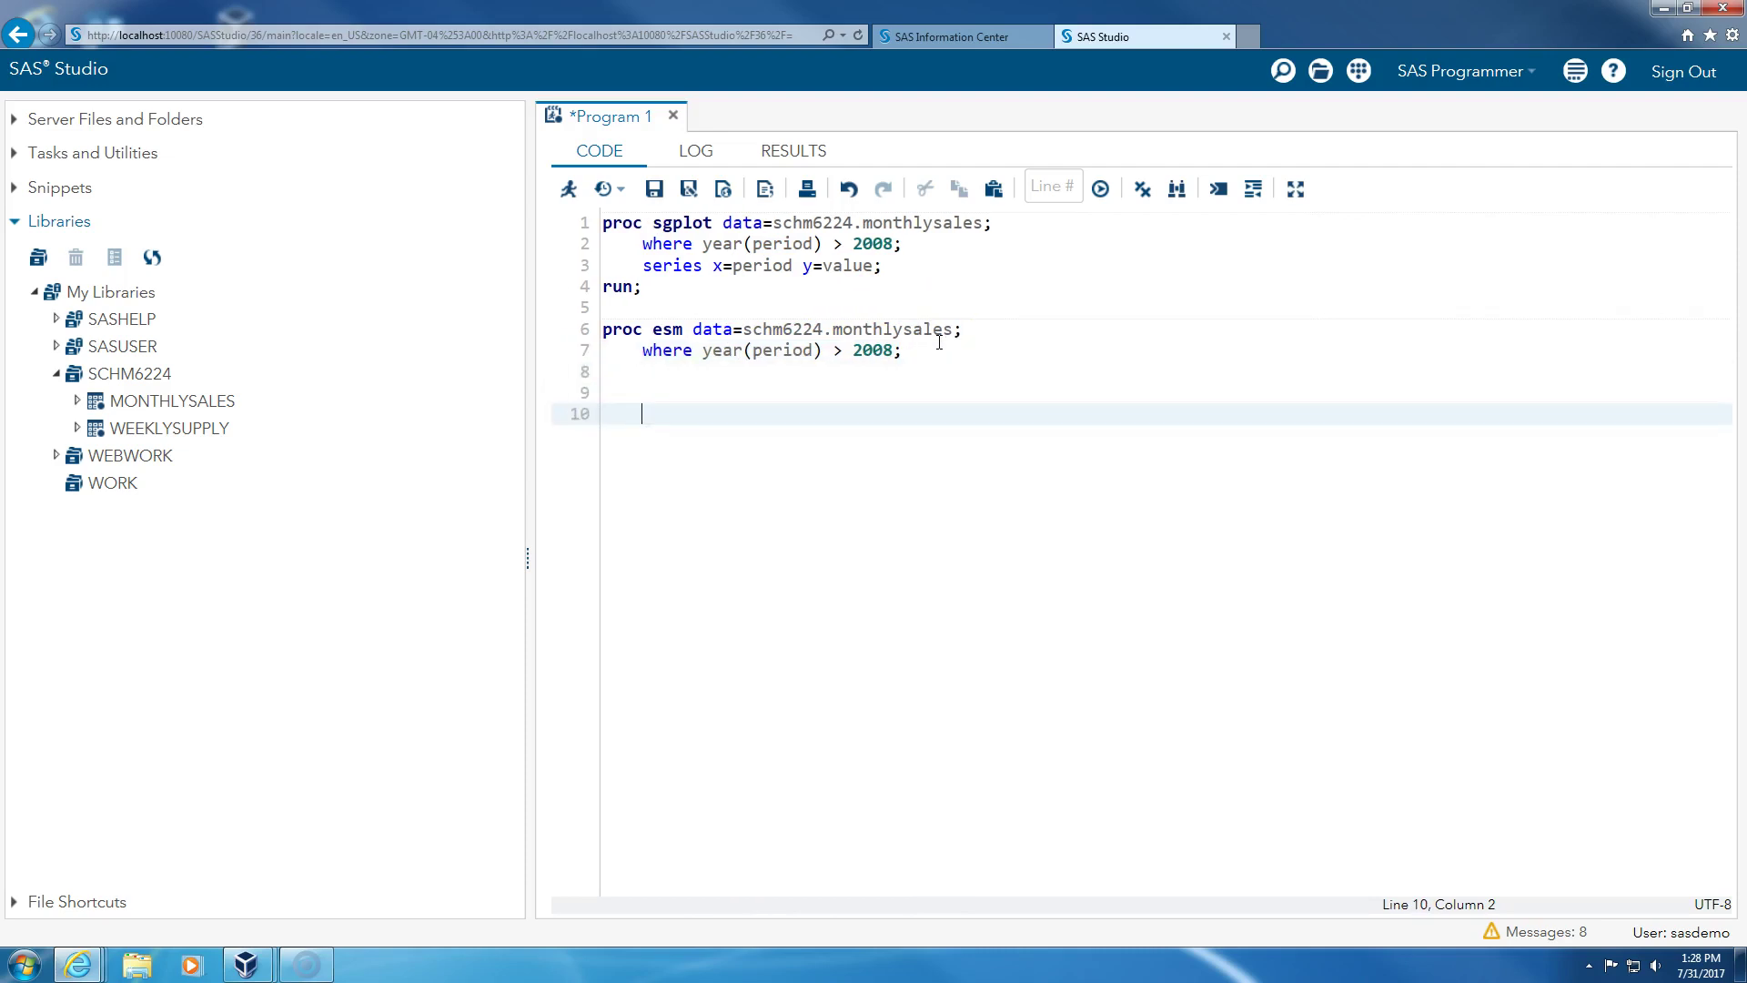
Close the PROC ESM step with run; and add the statement id period interval=month; beneath its where statement.
text(run;)
key(Up)
key(Up)
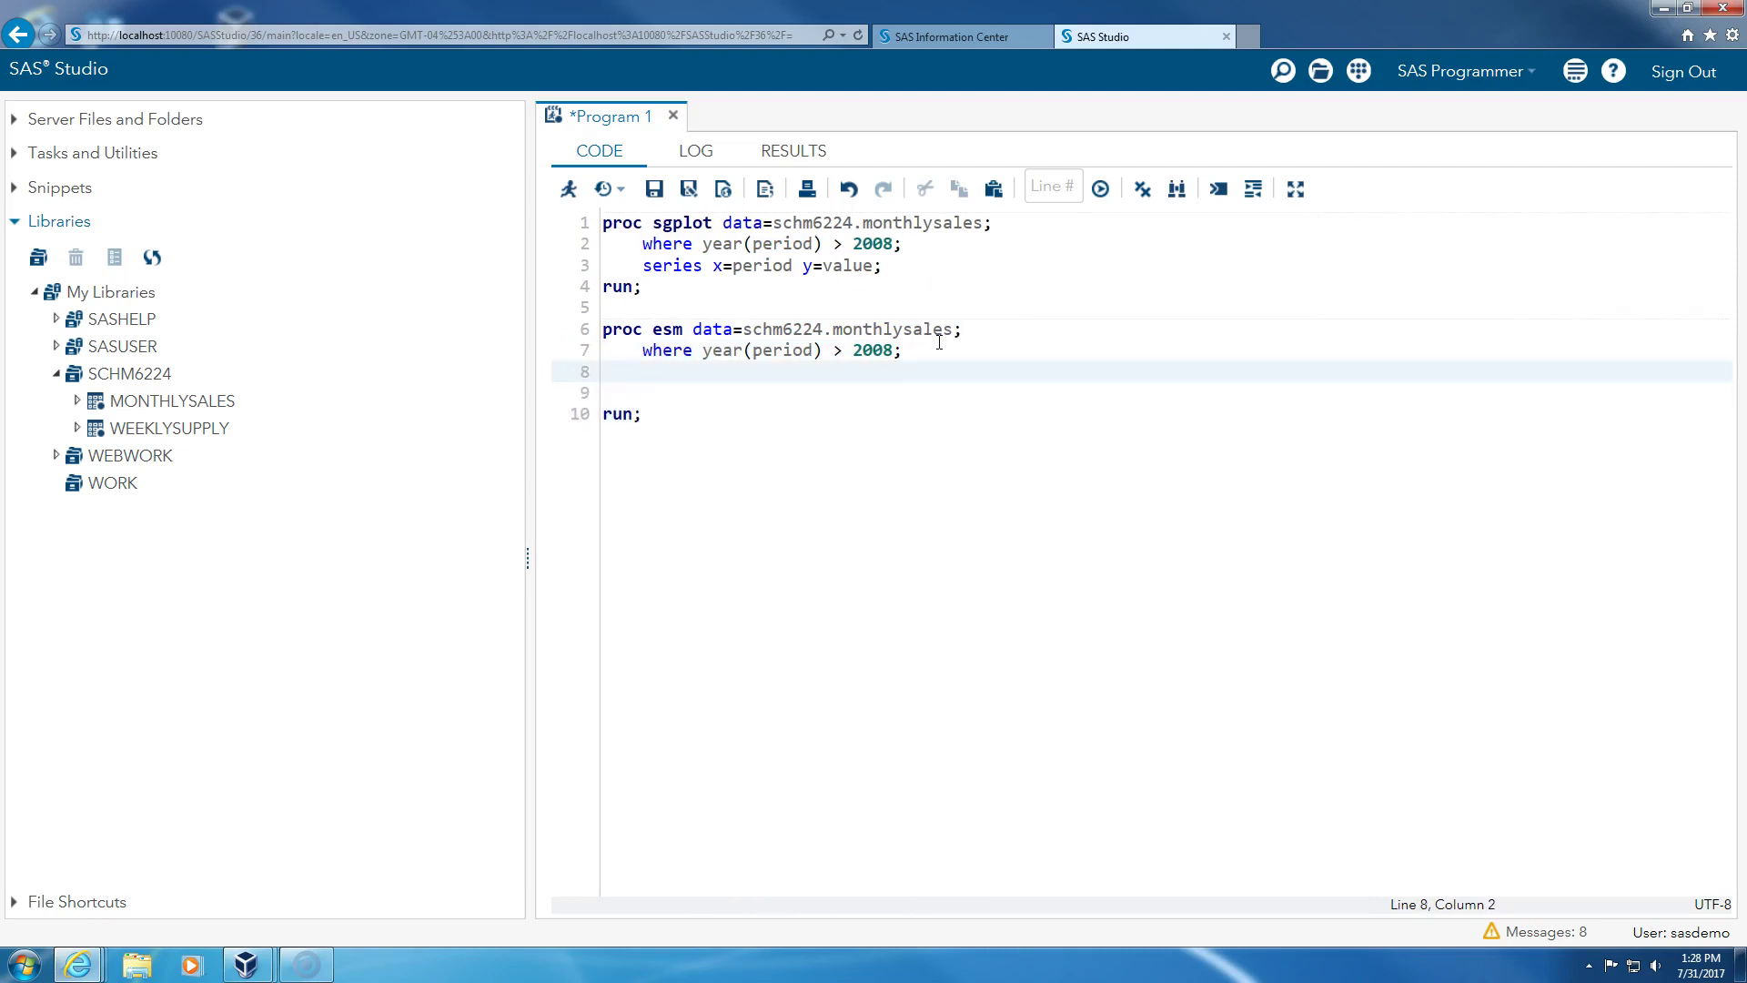
text(id period)
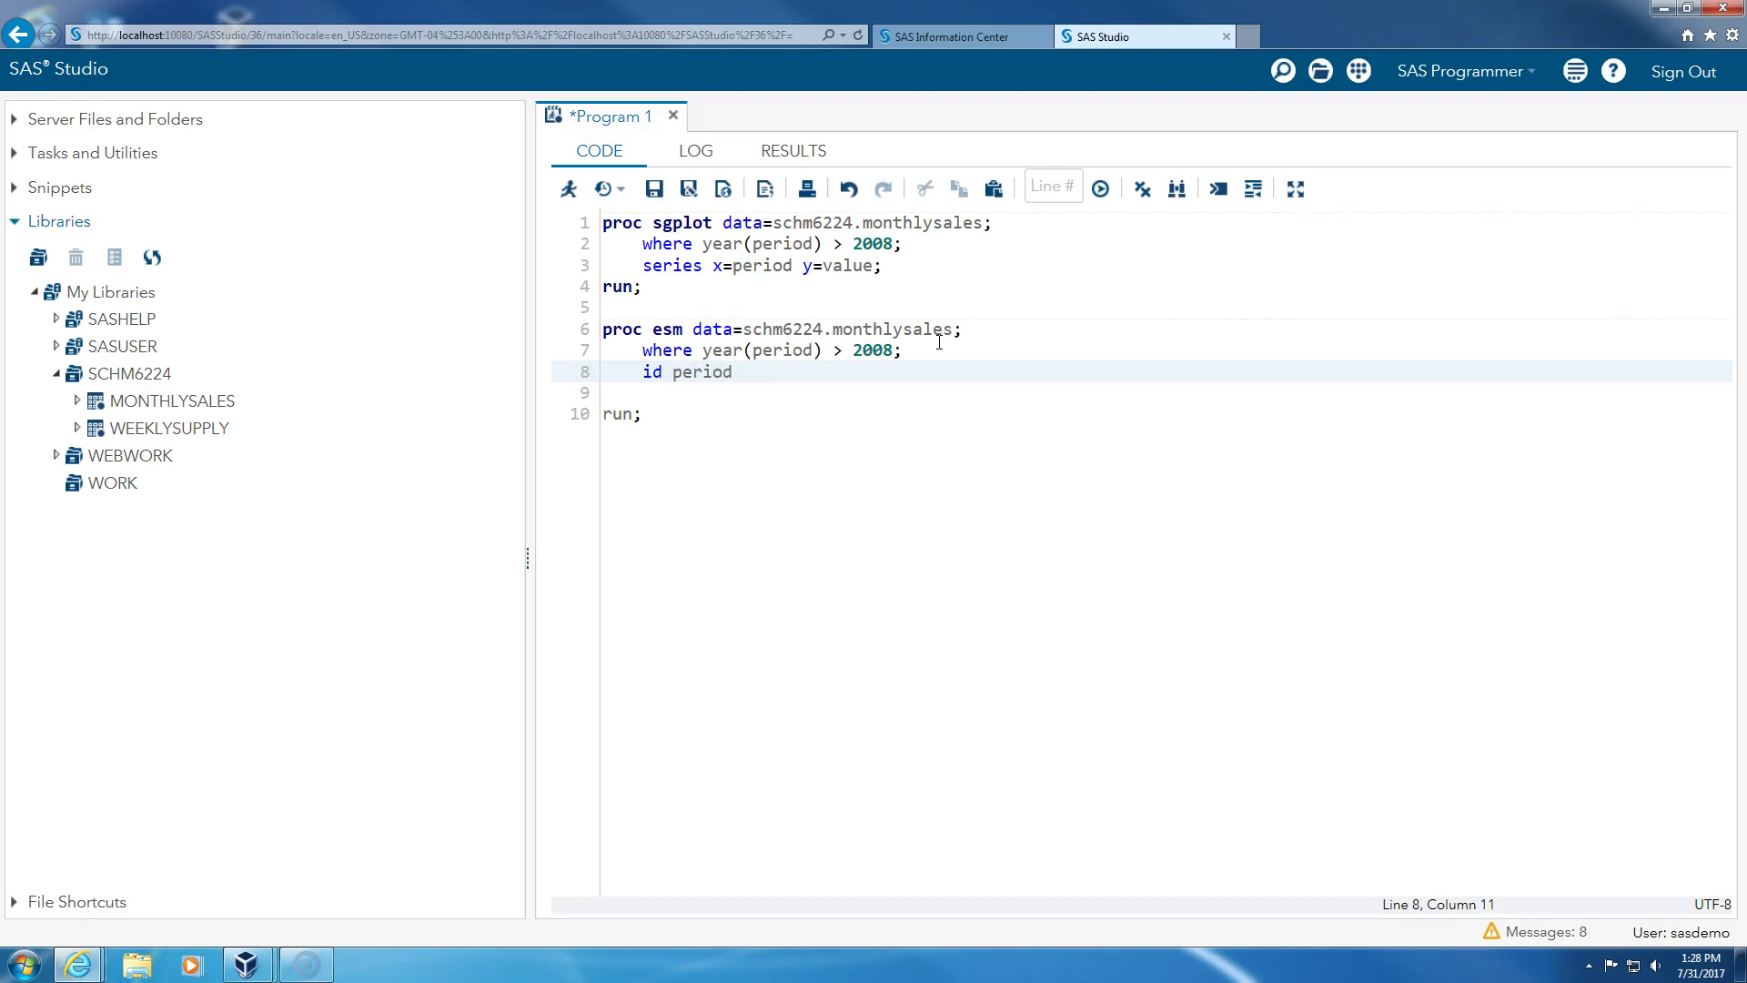
text( interval=month;)
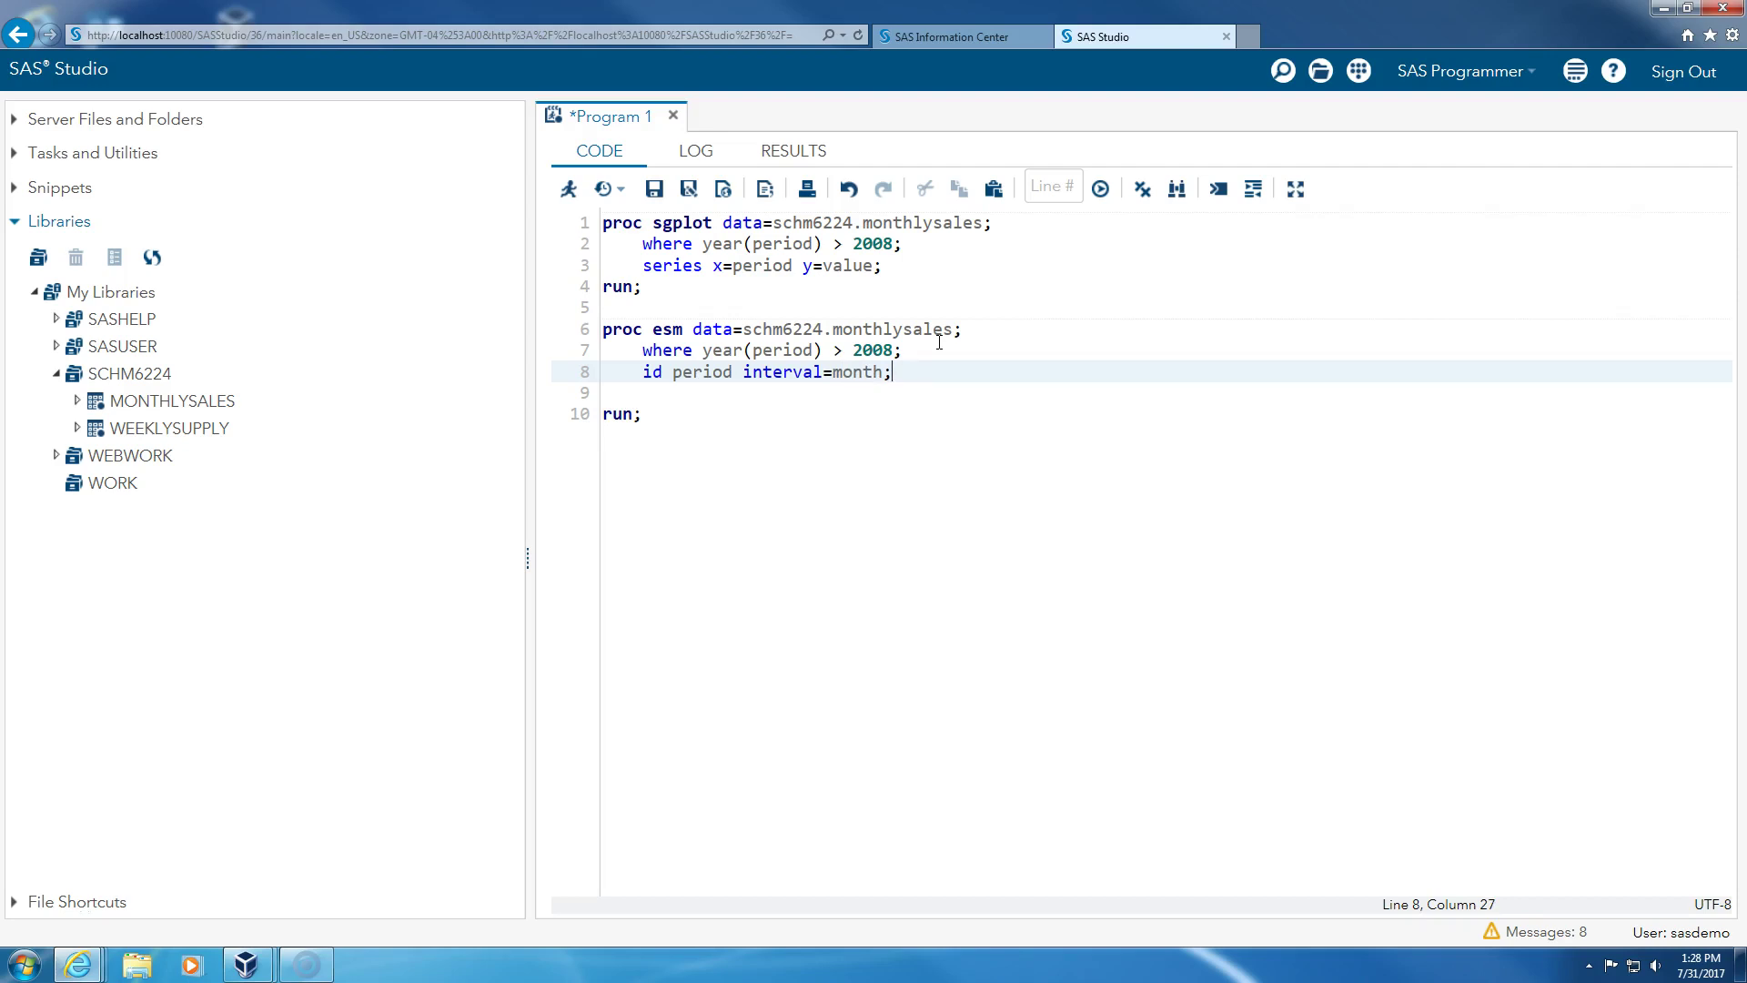
Add the statement forecast value; below the id statement and remove the spare blank line before run;.
key(Return)
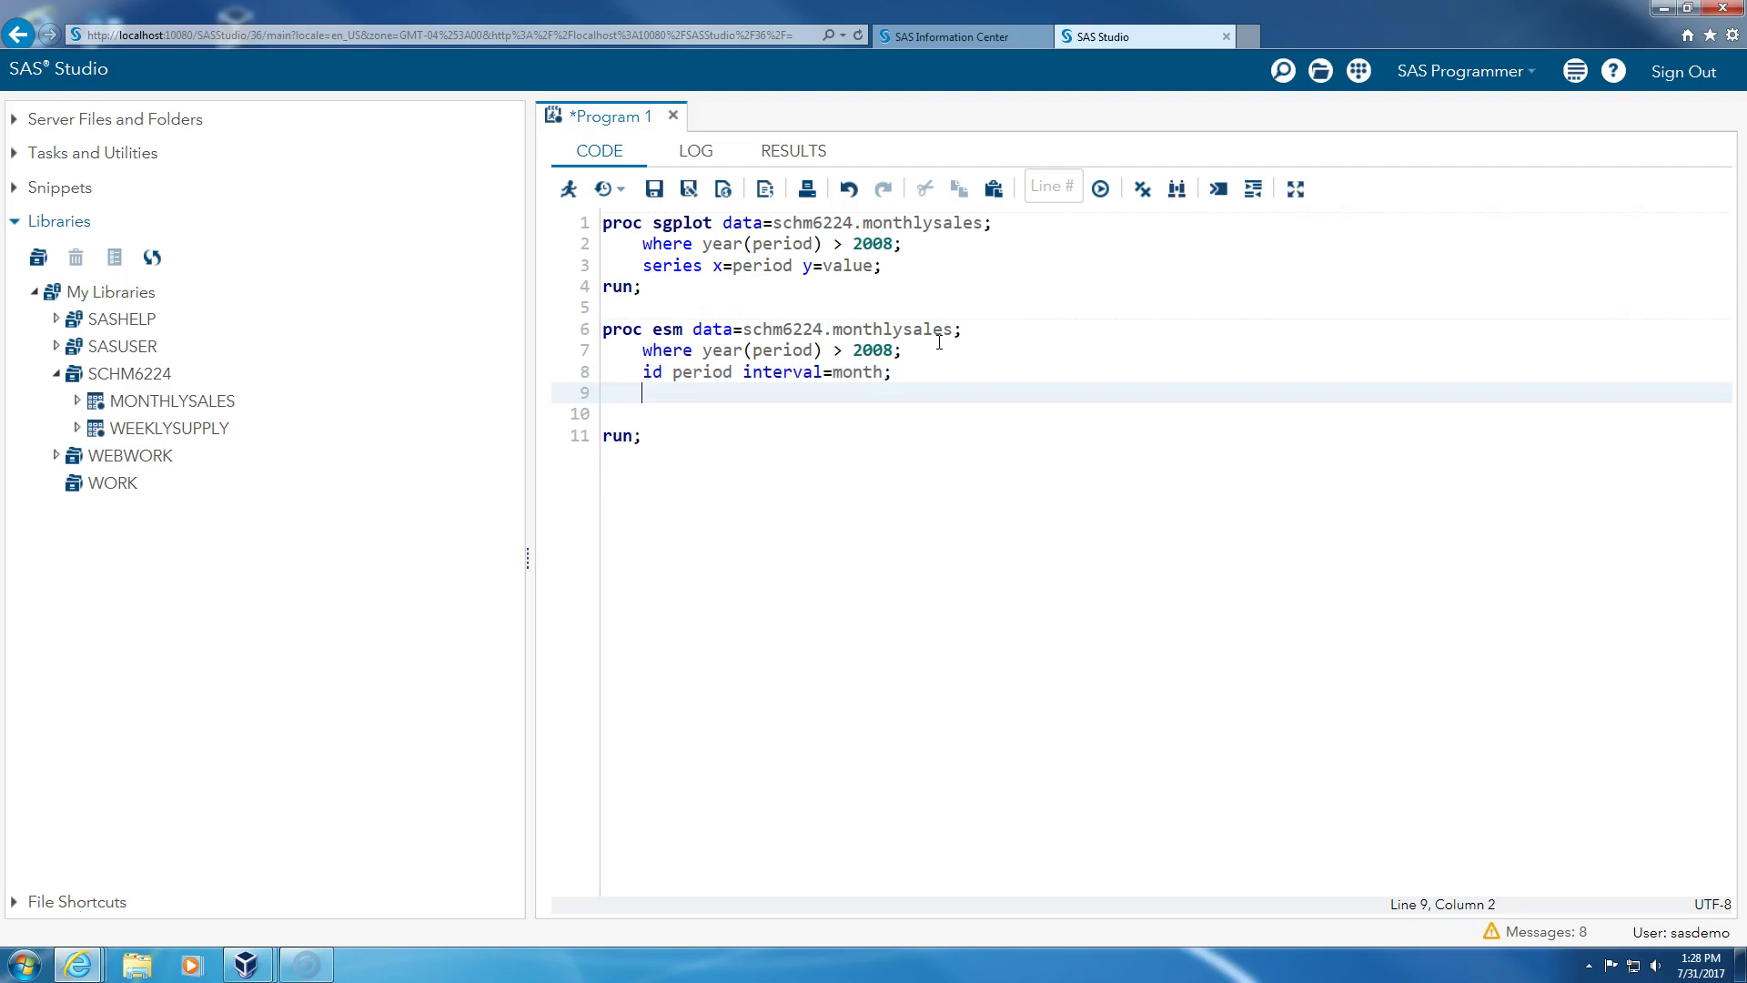
text(forecast value;)
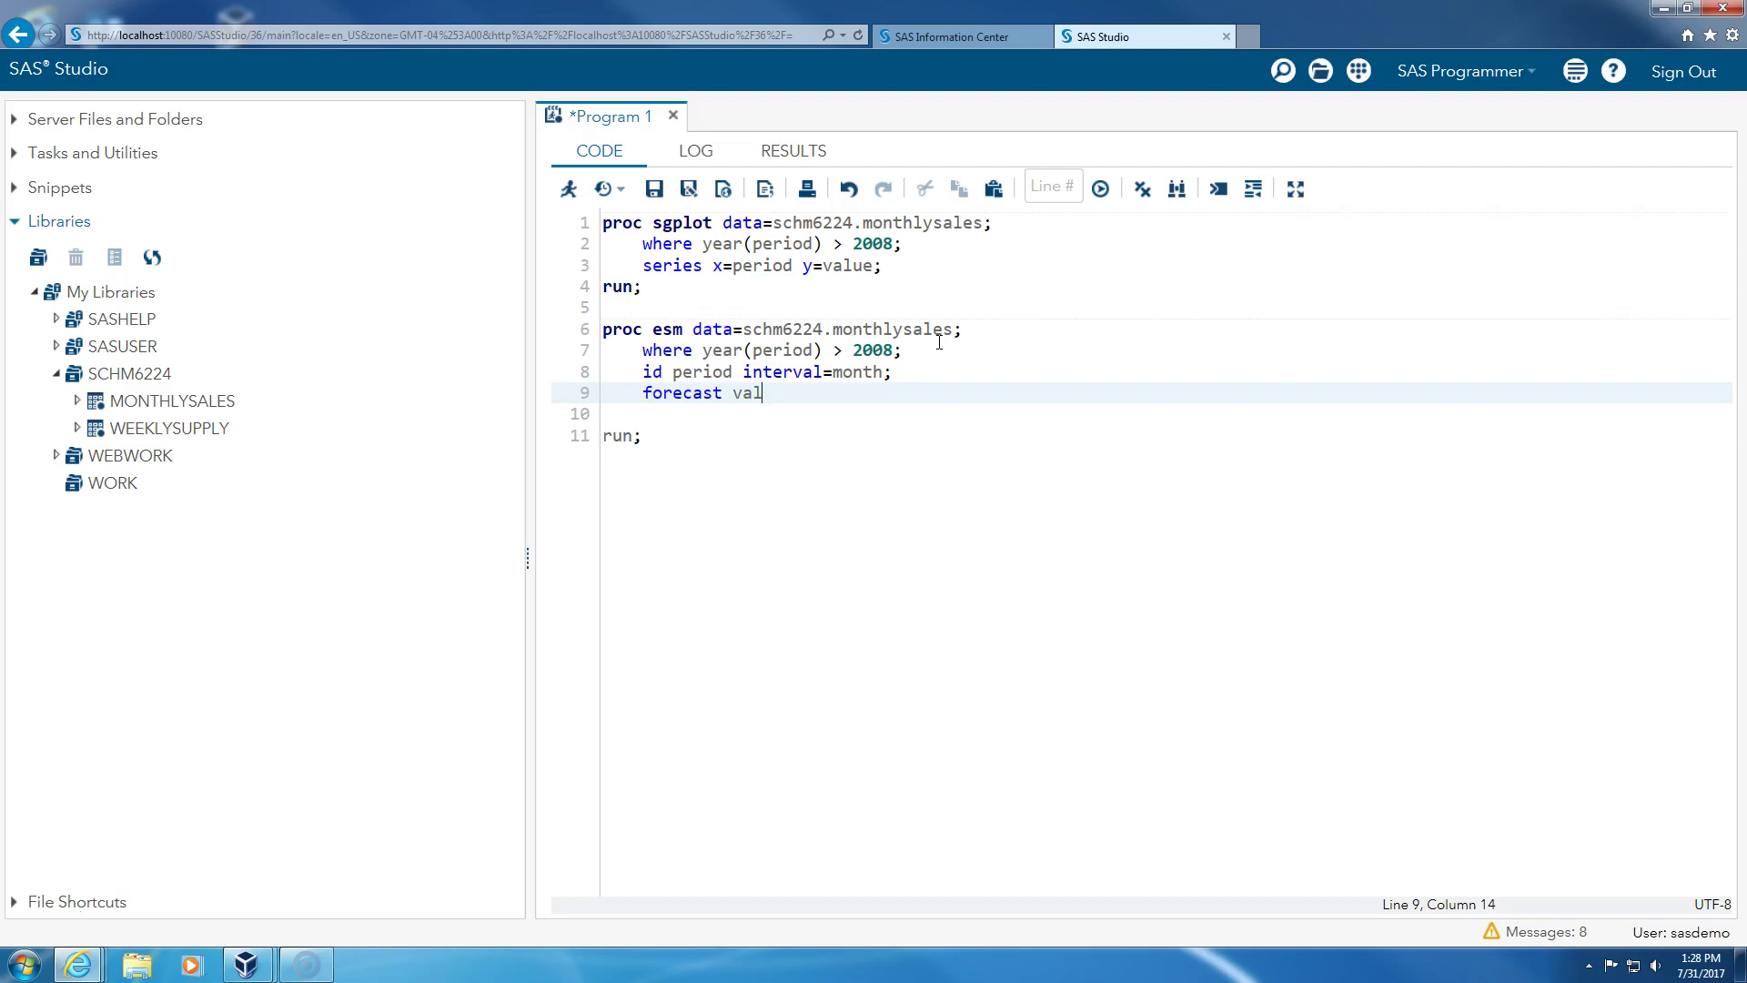
key(Delete)
Add the option outfor=out2 to the PROC ESM statement to write the forecasts to an output table.
key(Up)
key(Up)
key(Up)
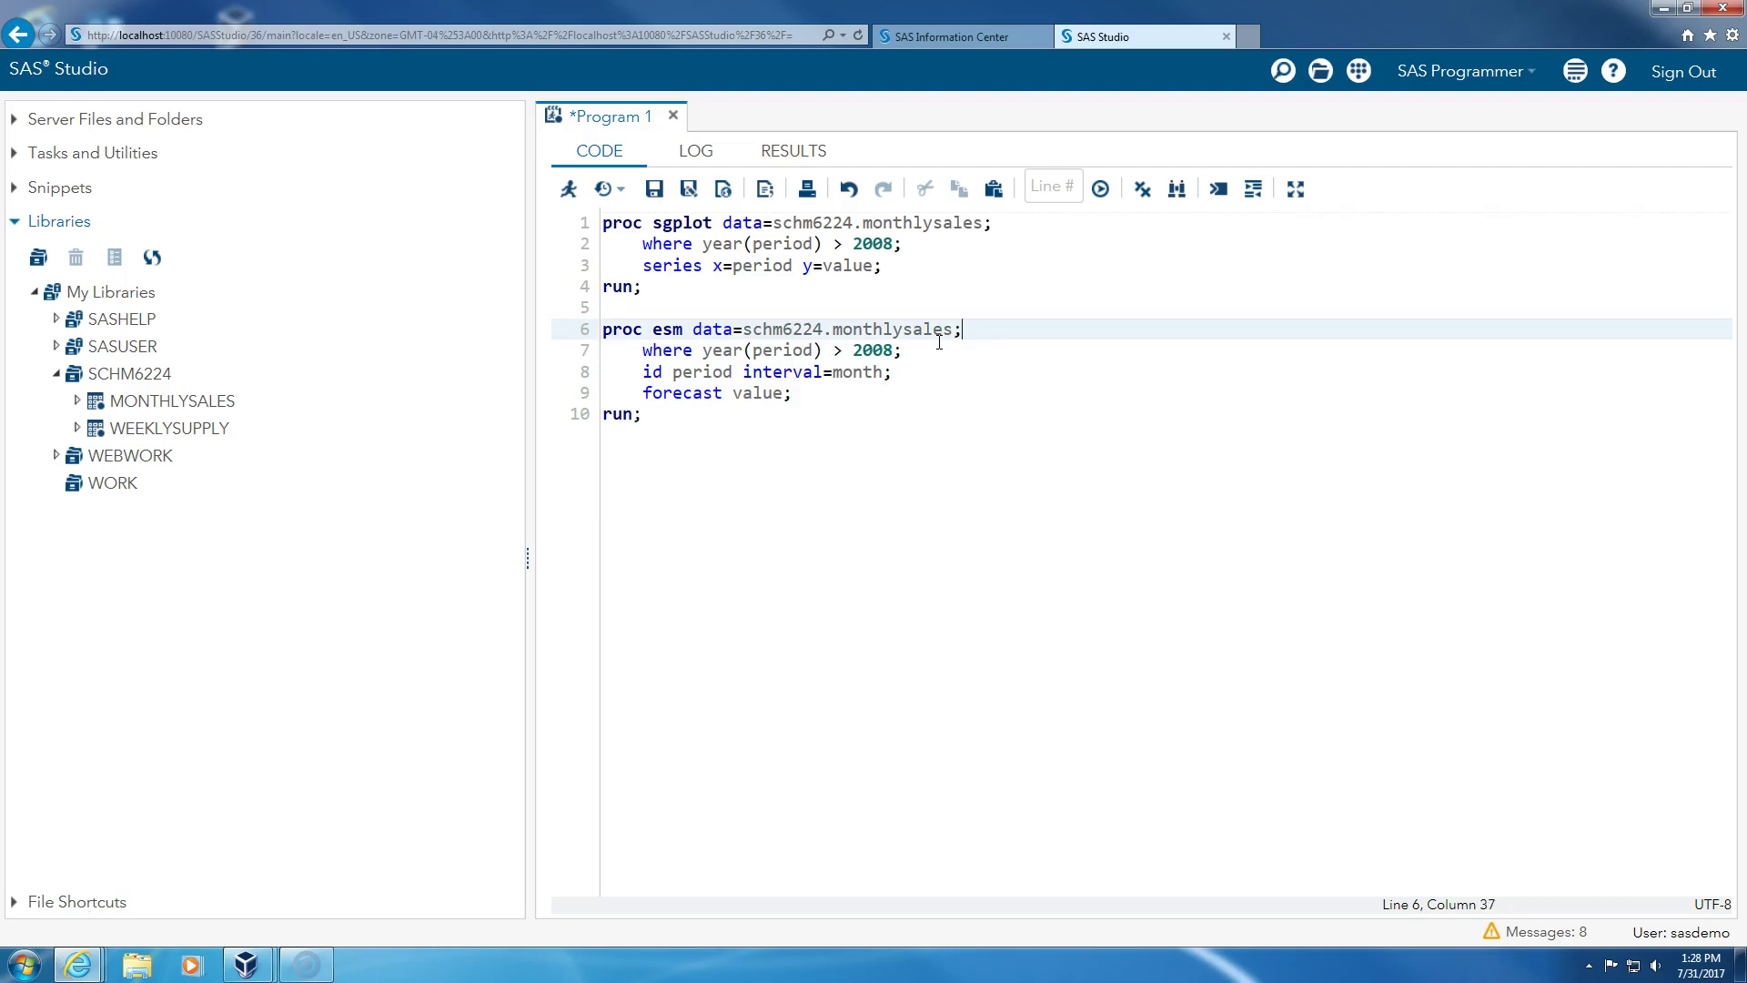
text(outfor=out2)
drag(963, 329, 1021, 329)
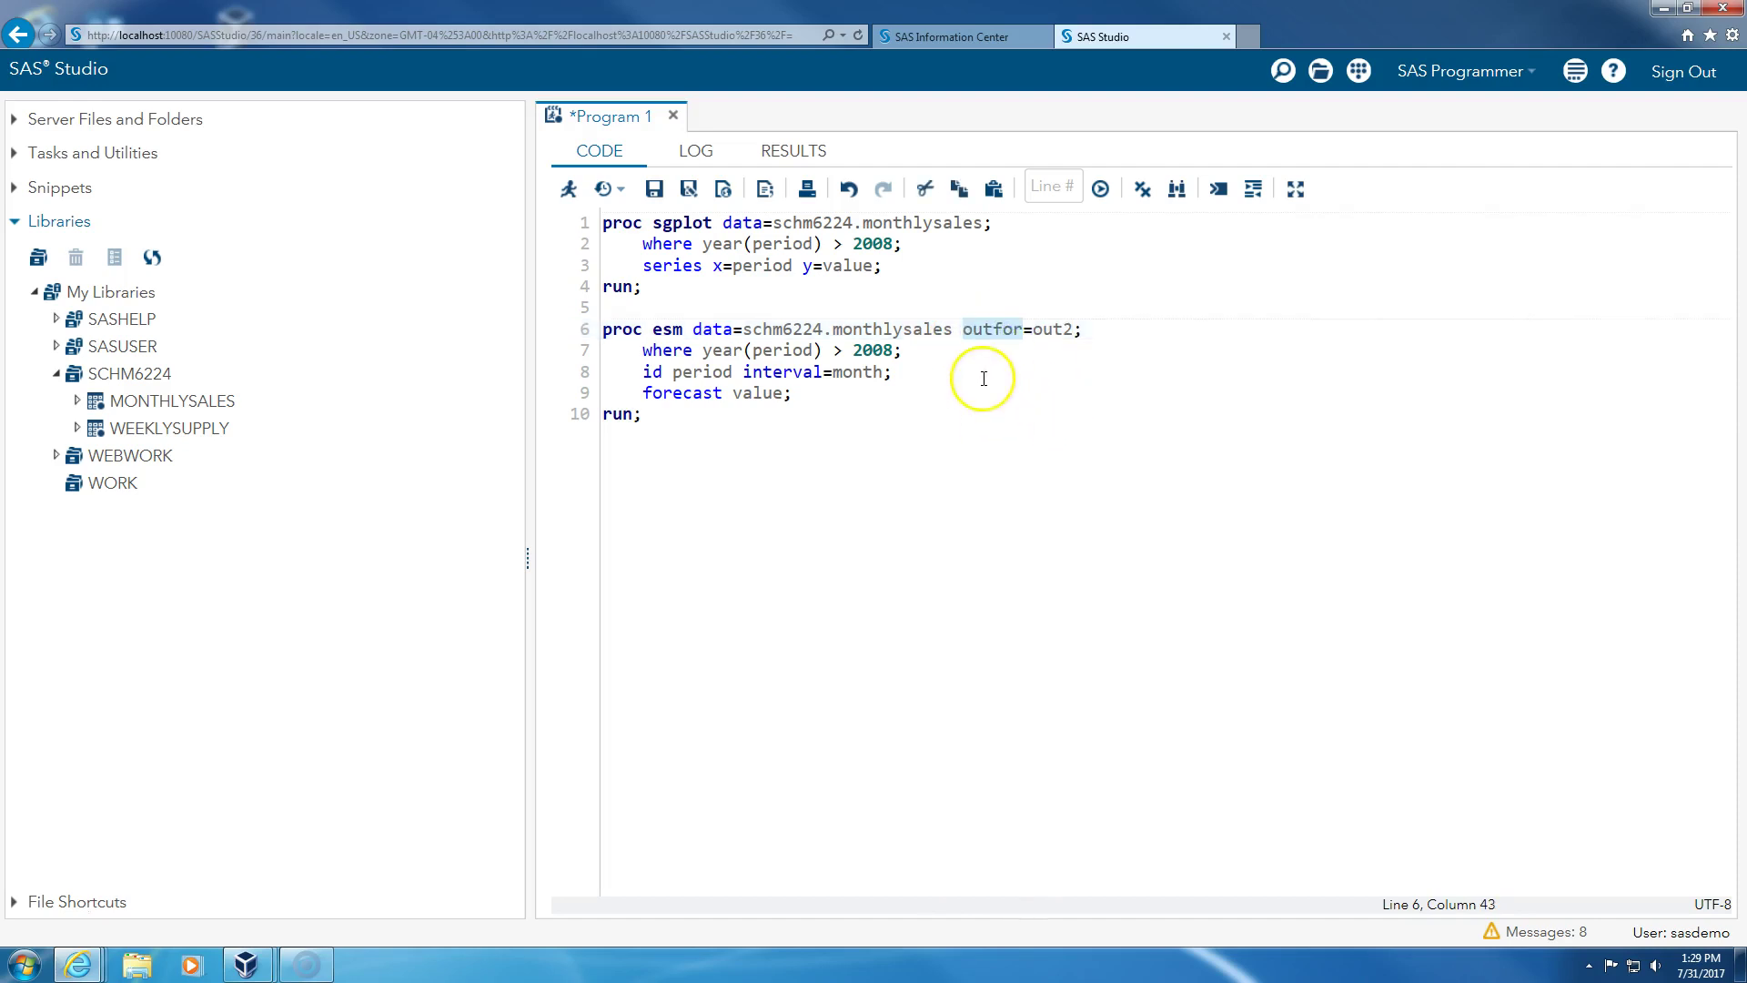
drag(1033, 329, 1083, 338)
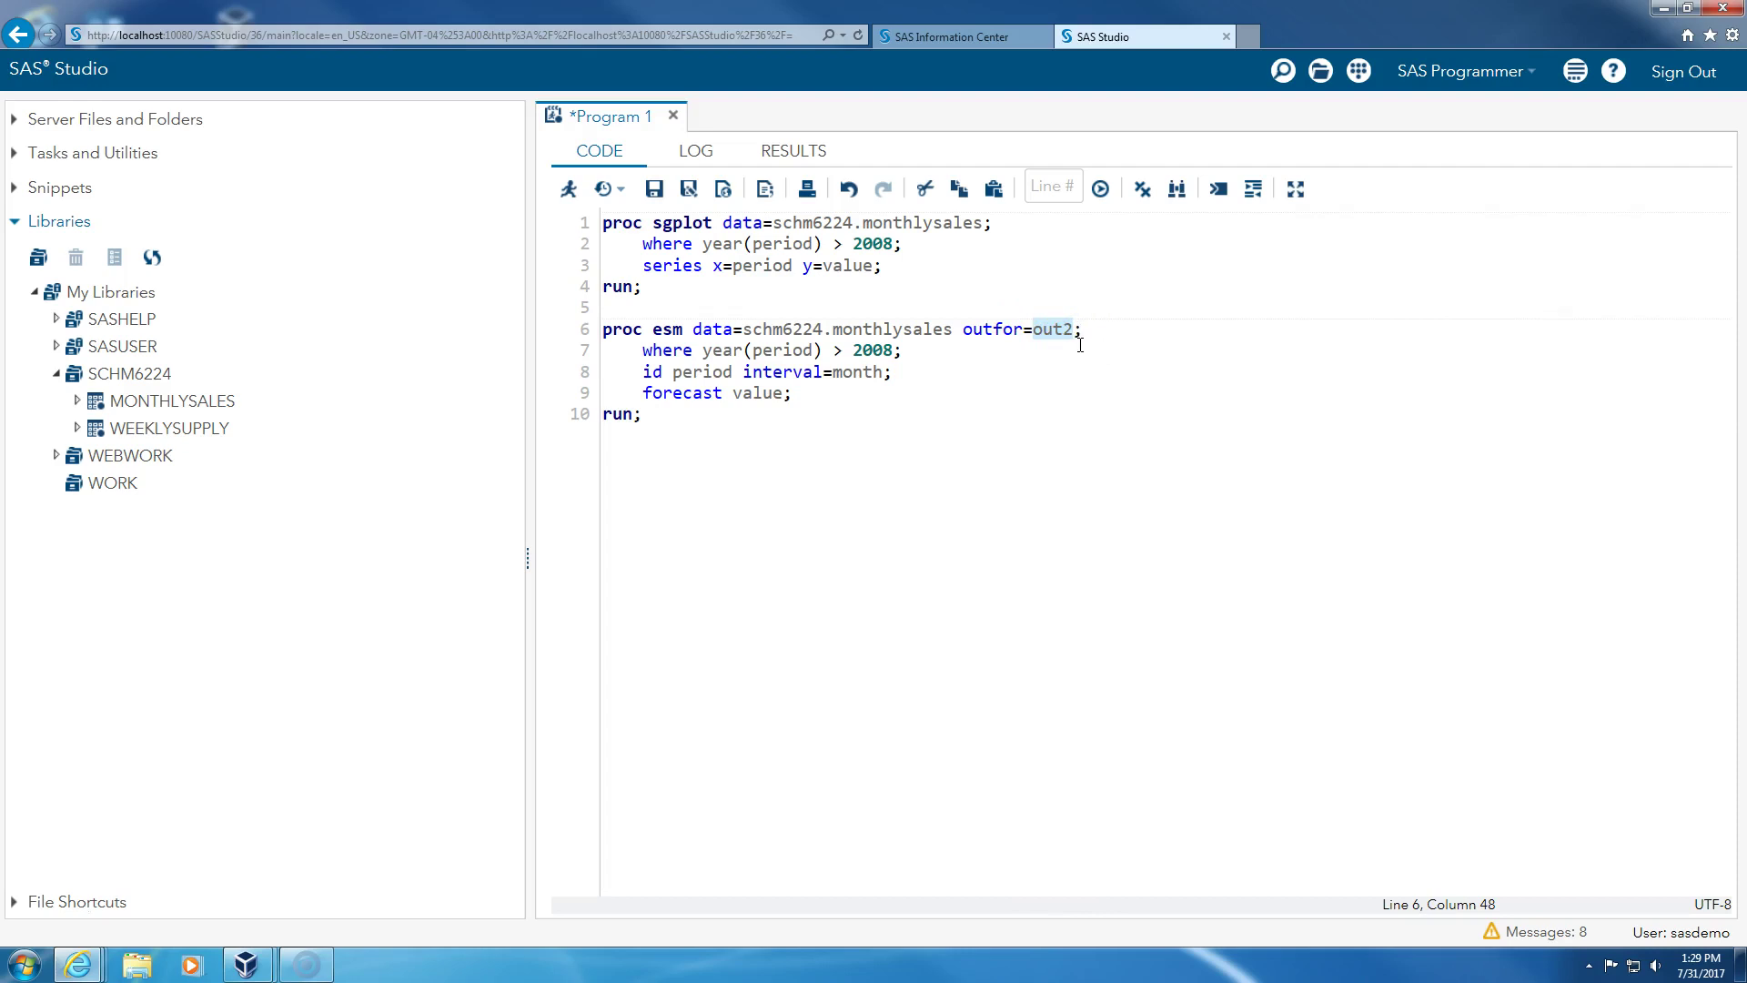
Run only the PROC ESM step and check its log and results.
drag(601, 328, 701, 428)
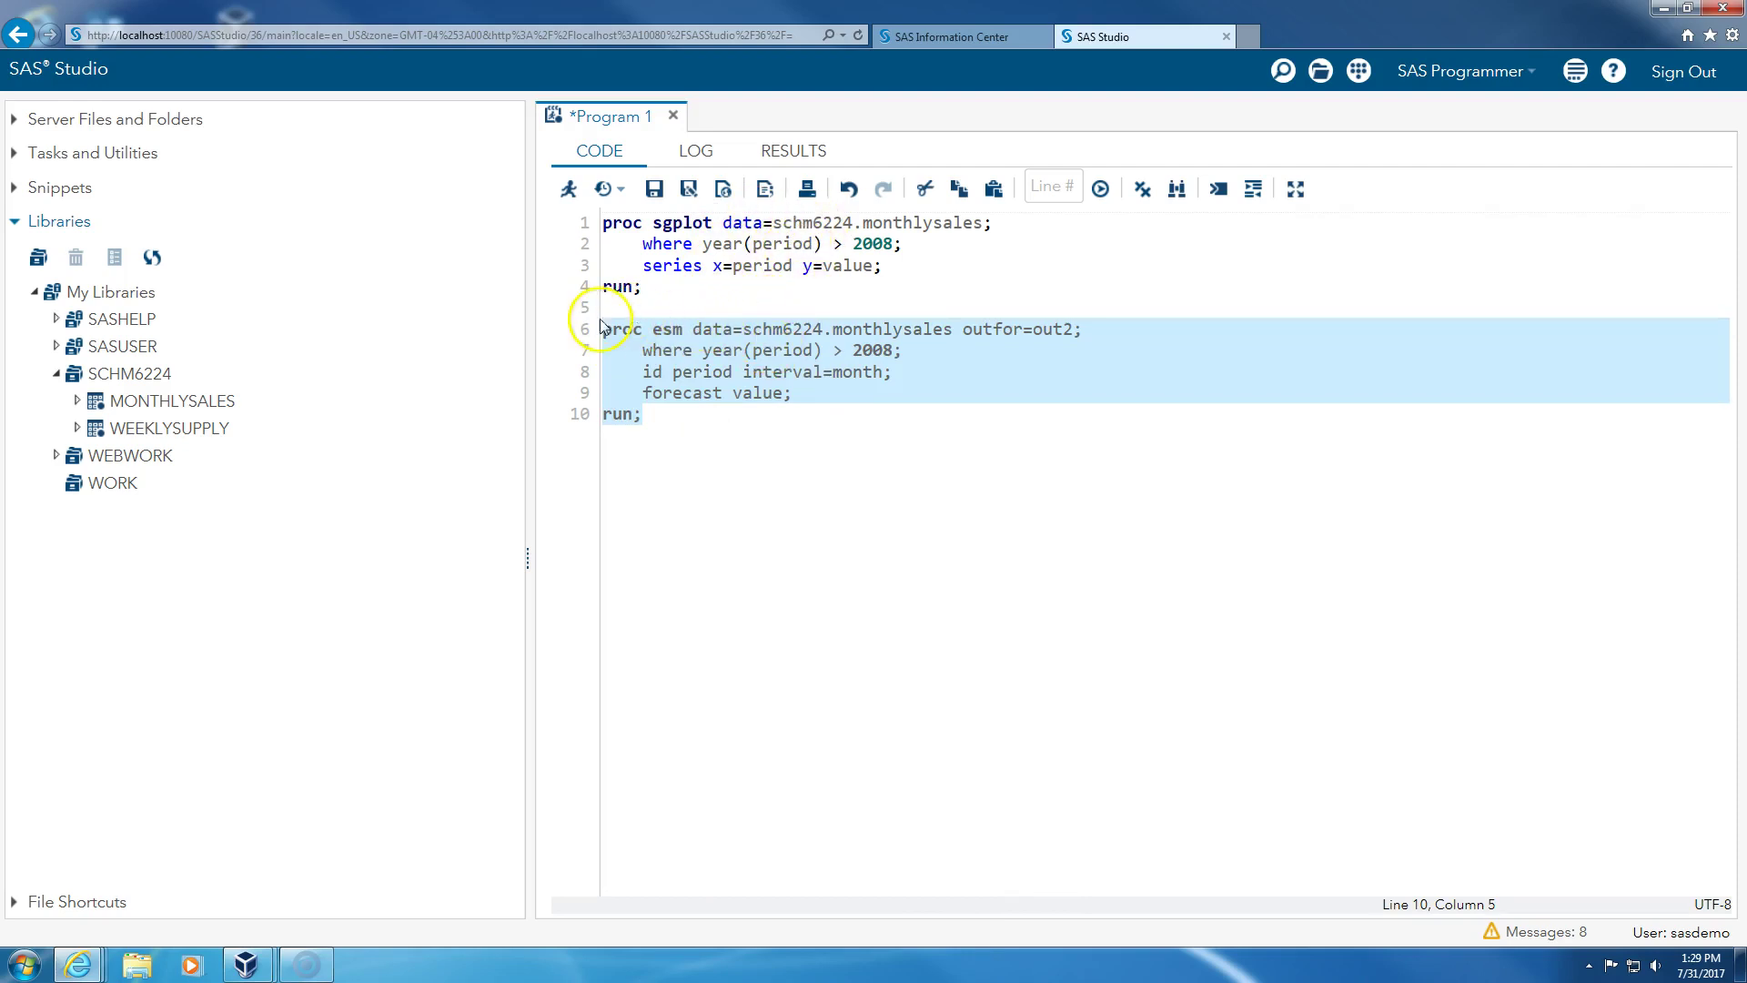
right_click(657, 364)
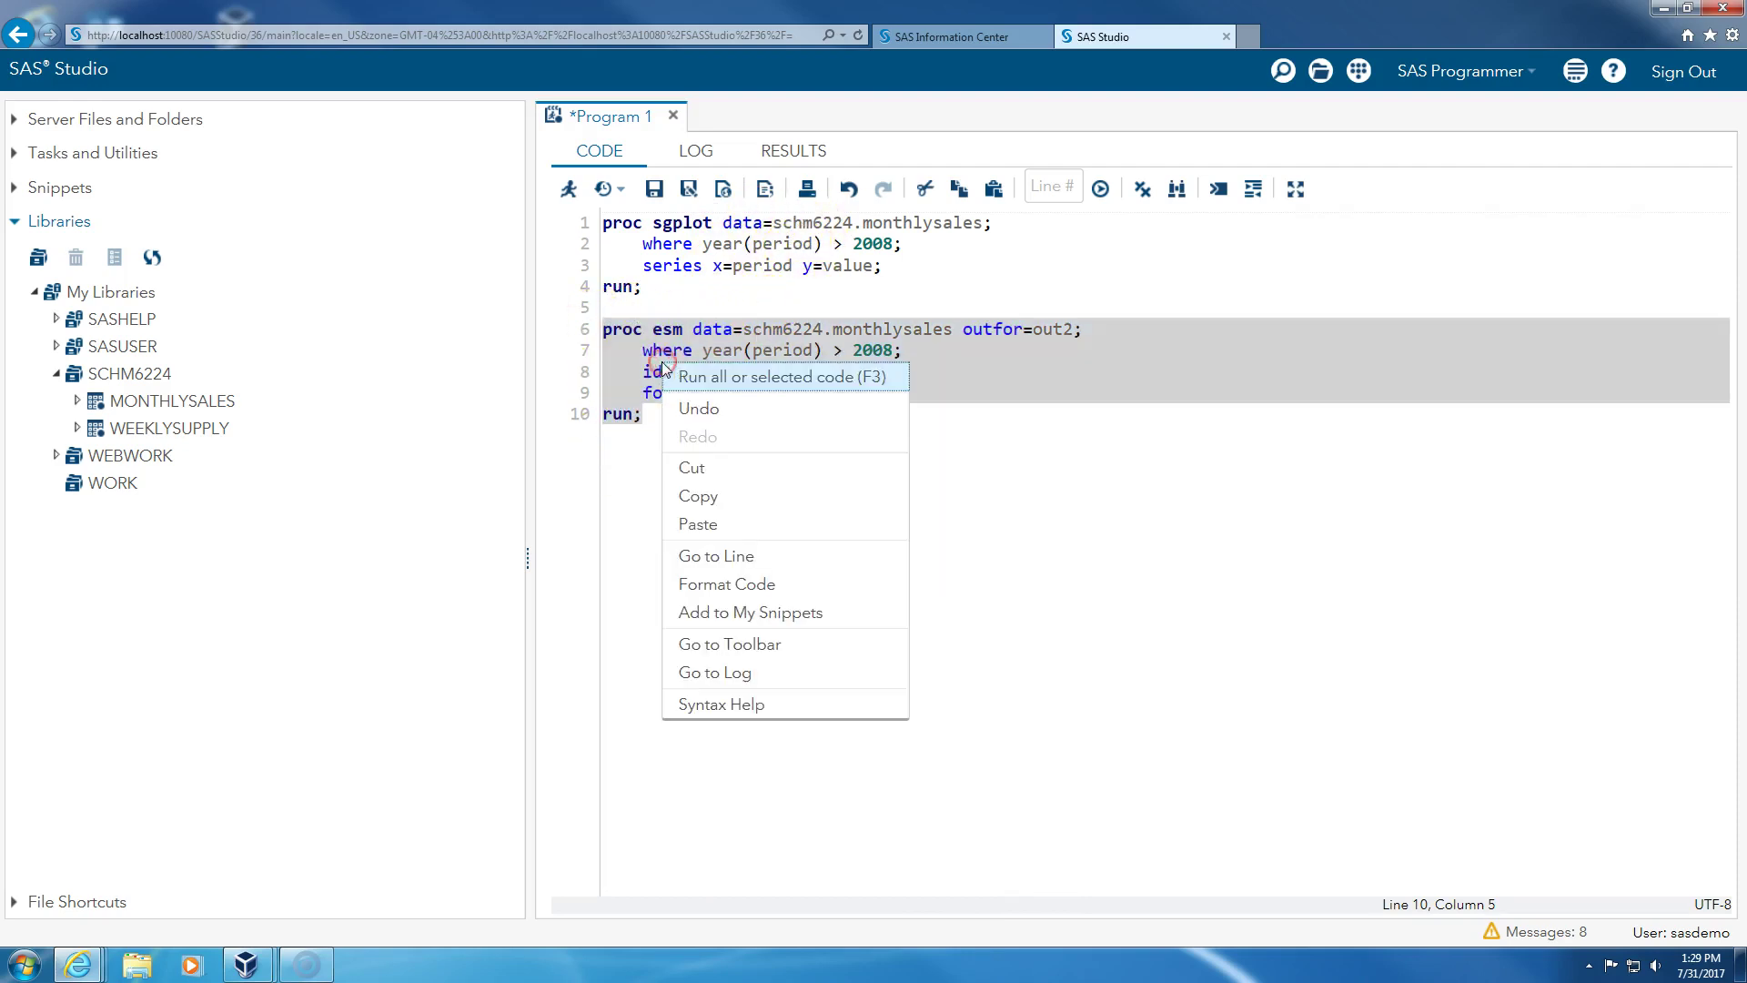
click(708, 379)
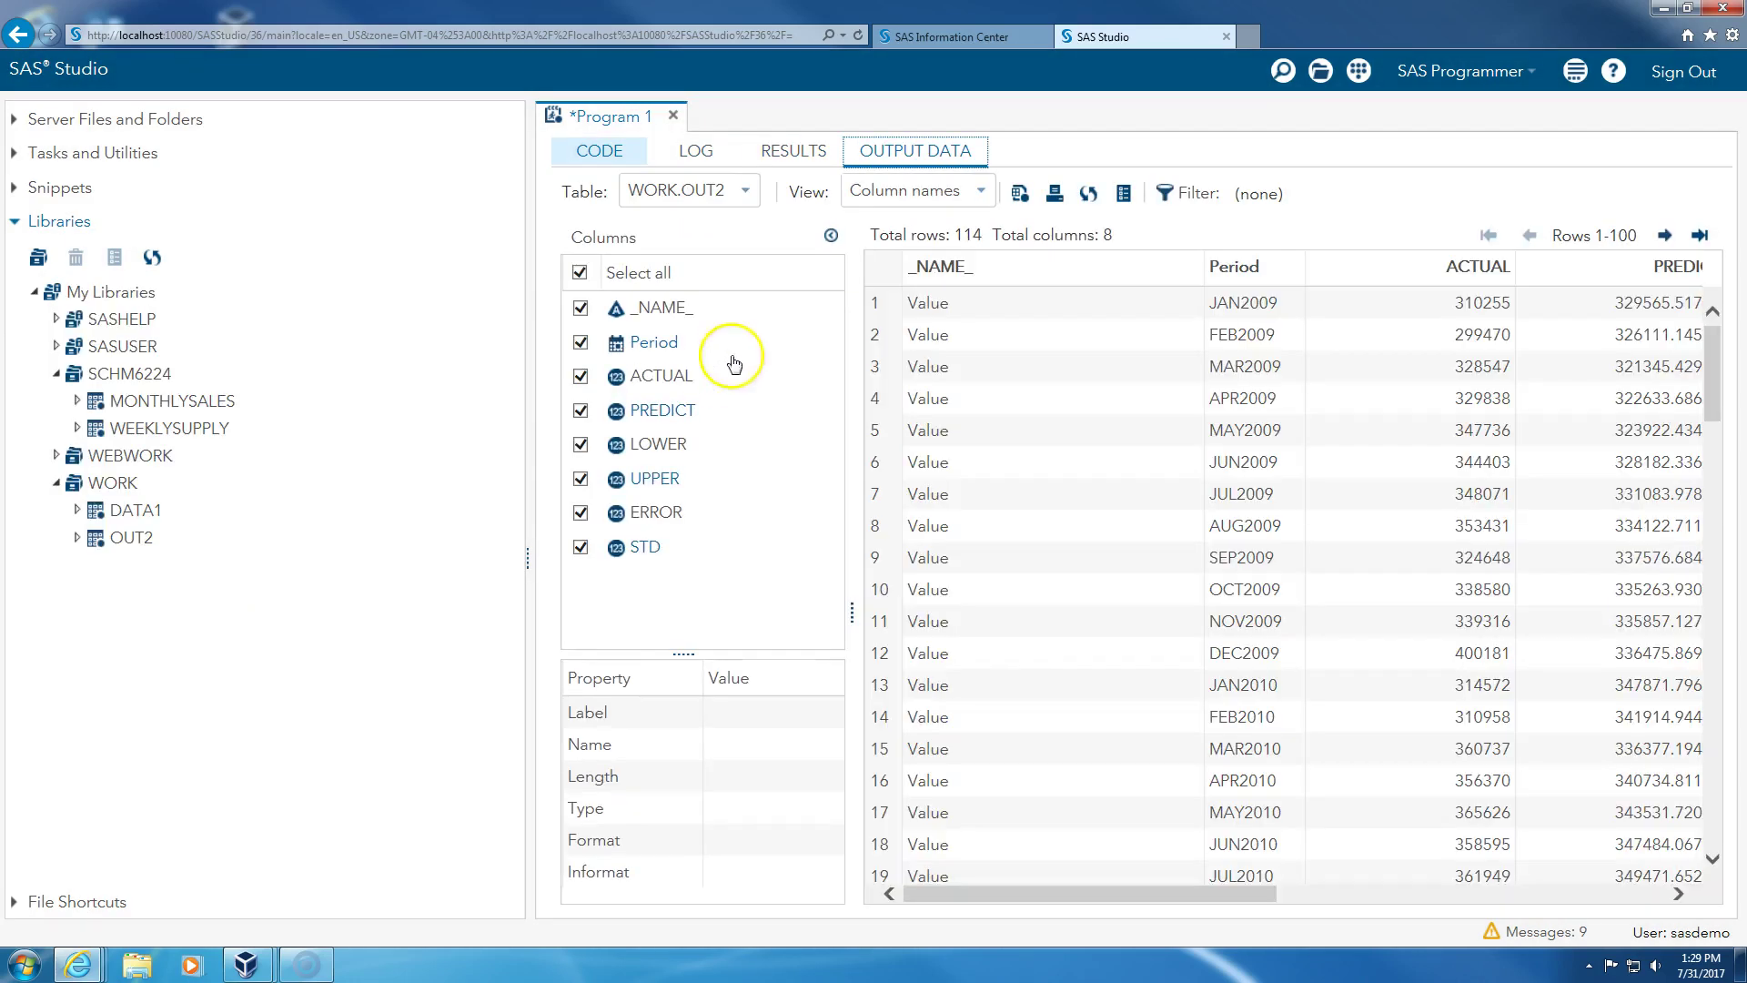
click(697, 152)
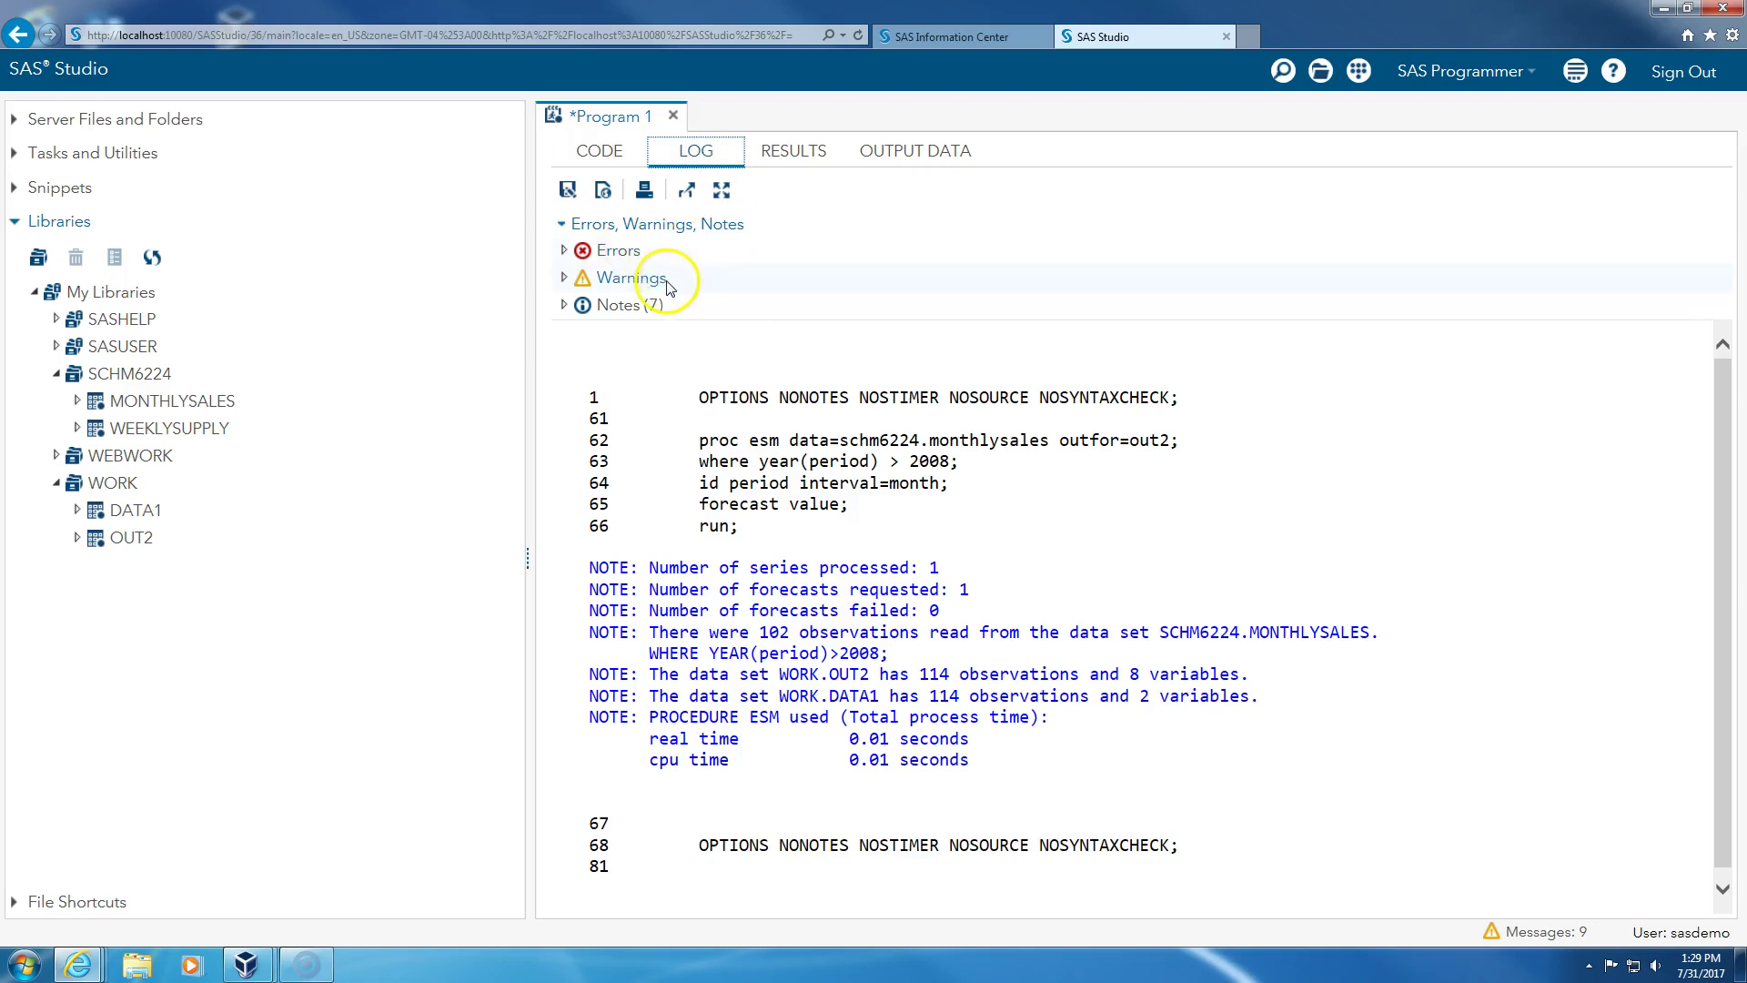
click(794, 155)
Examine all columns of the WORK.OUT2 output table, from the period and actual values through to STD.
click(889, 150)
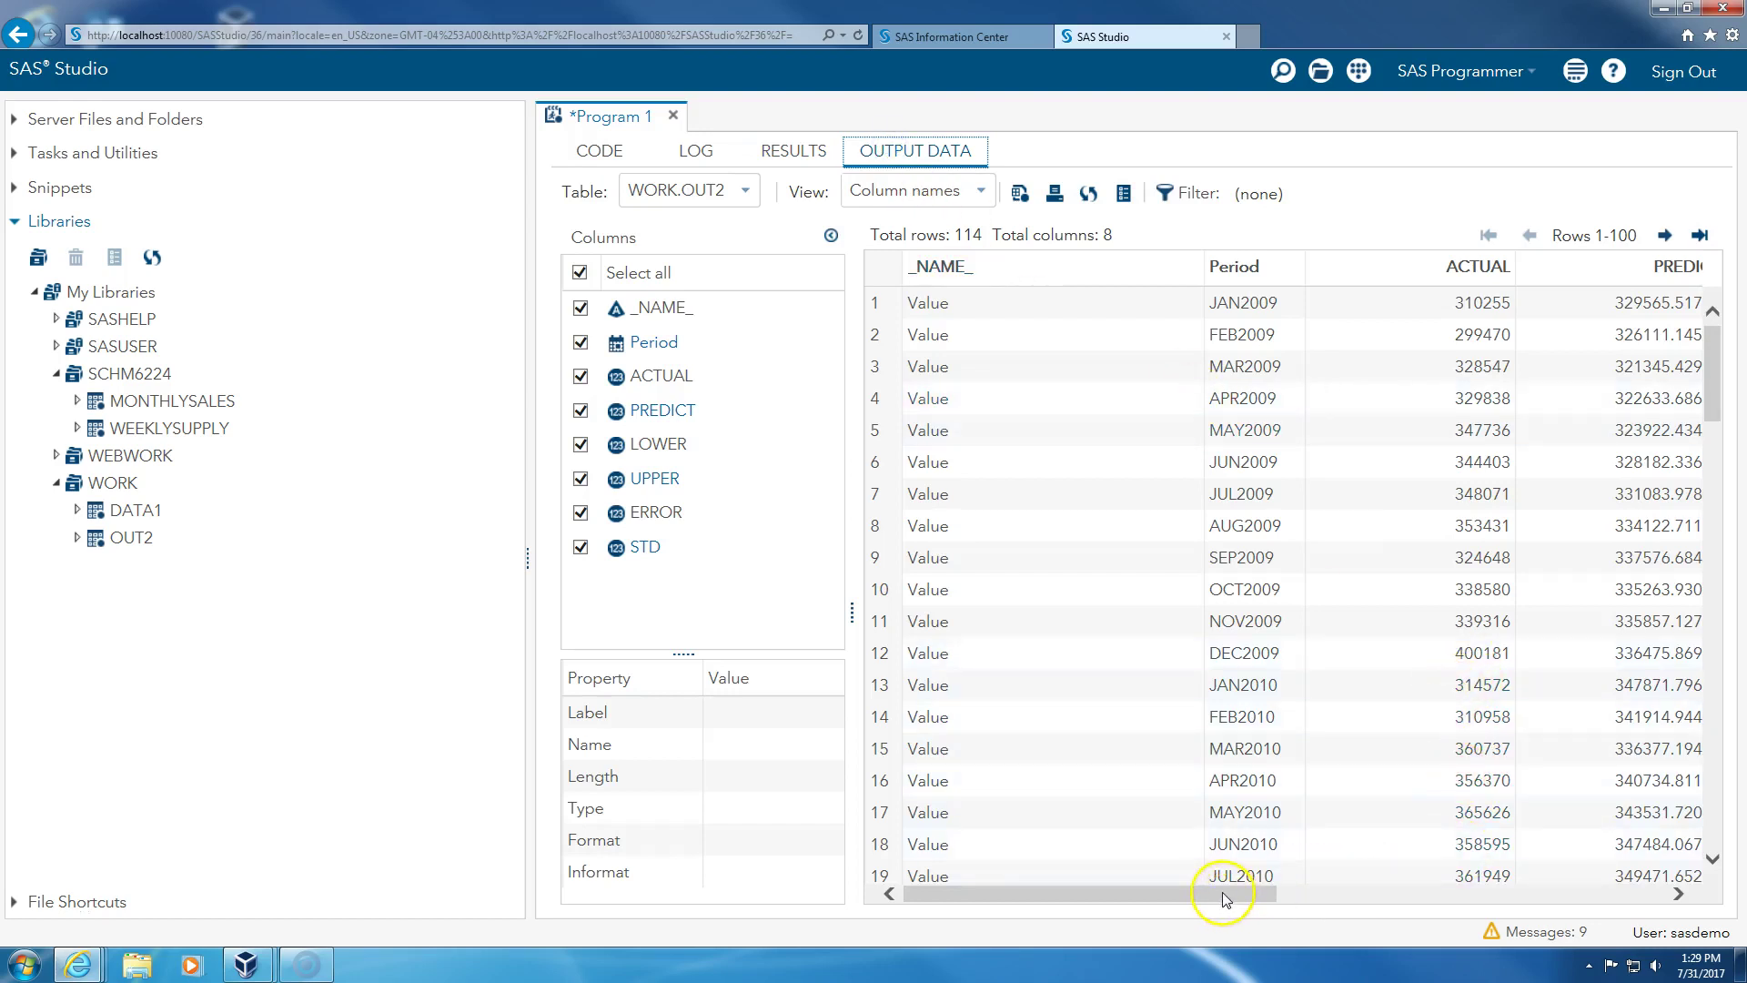
mouse_move(1221, 893)
mouse_down()
mouse_move(1384, 901)
mouse_move(1210, 901)
mouse_up()
drag(1221, 892, 1352, 896)
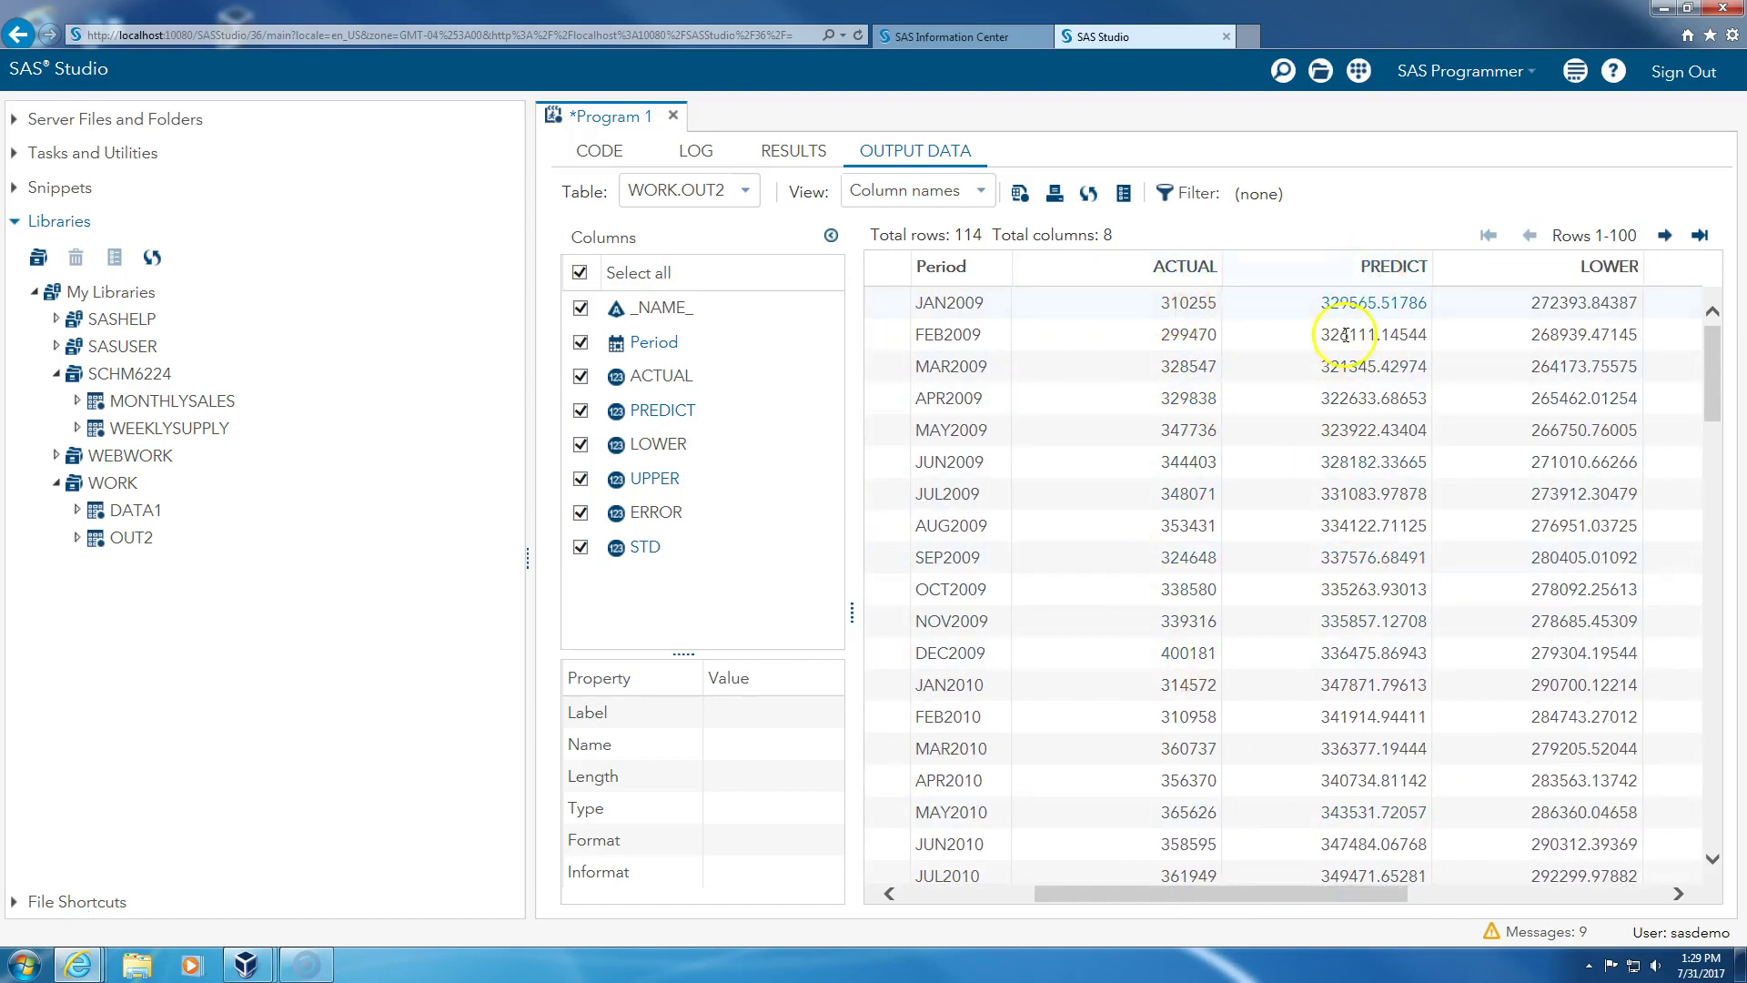
drag(1369, 893, 1574, 894)
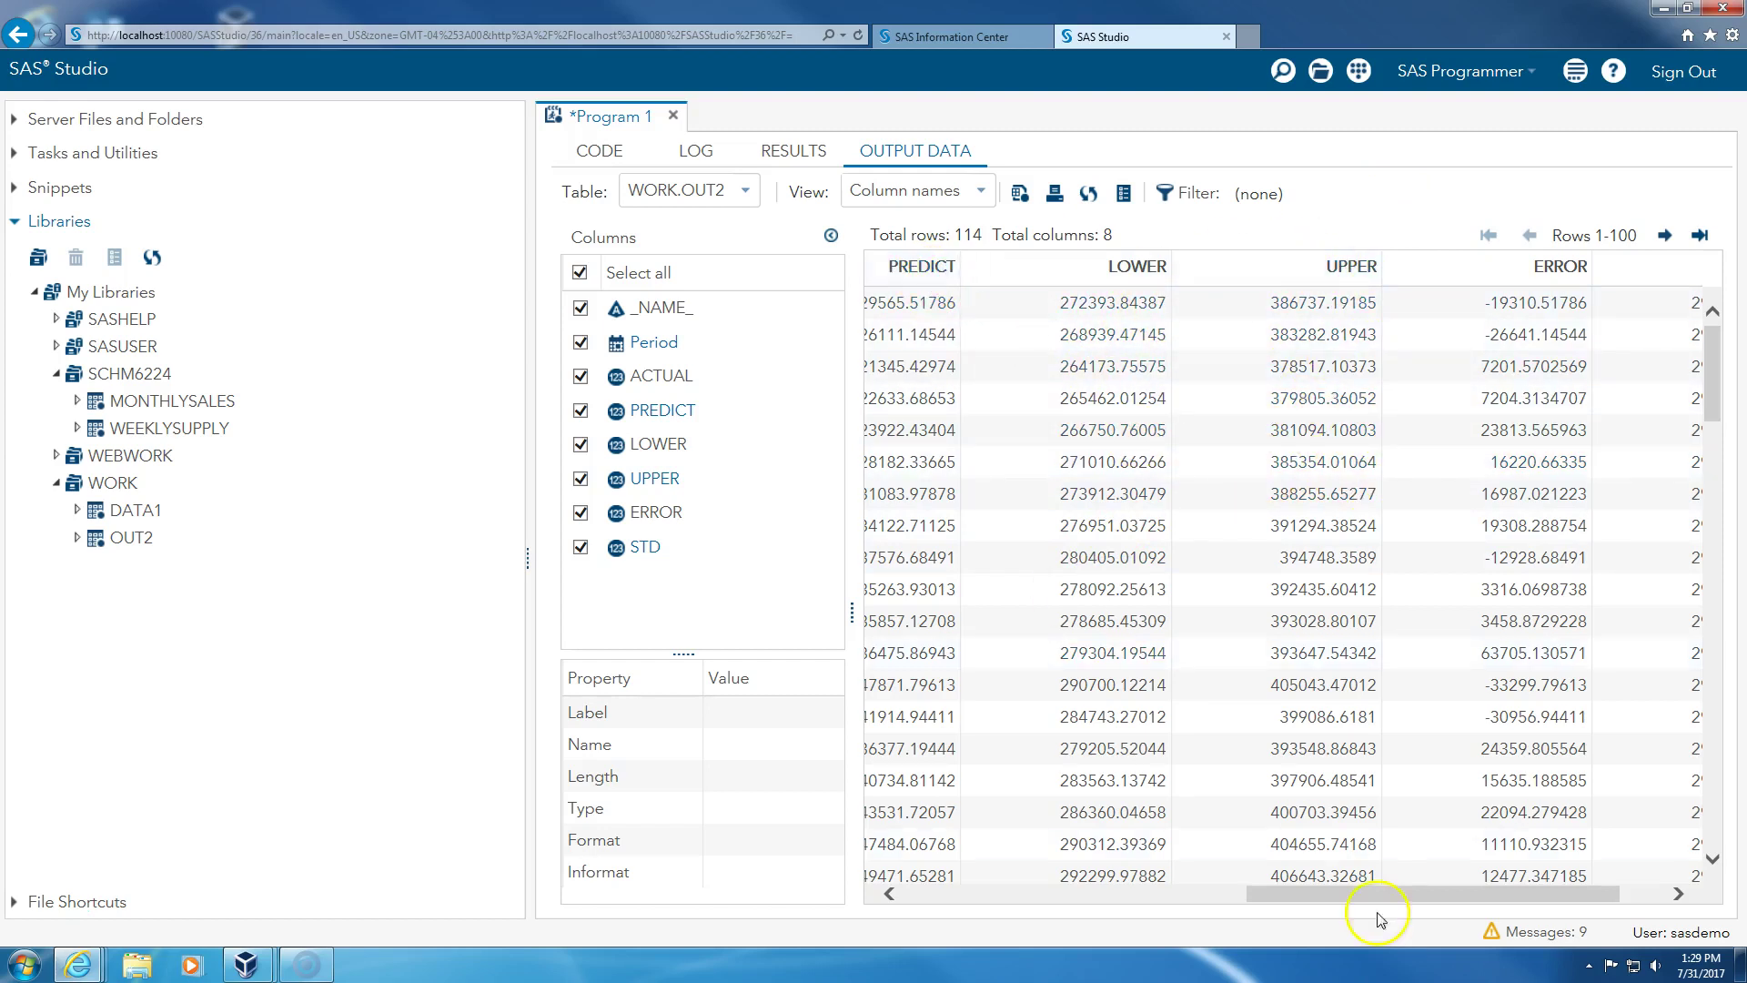
drag(1354, 894, 1412, 893)
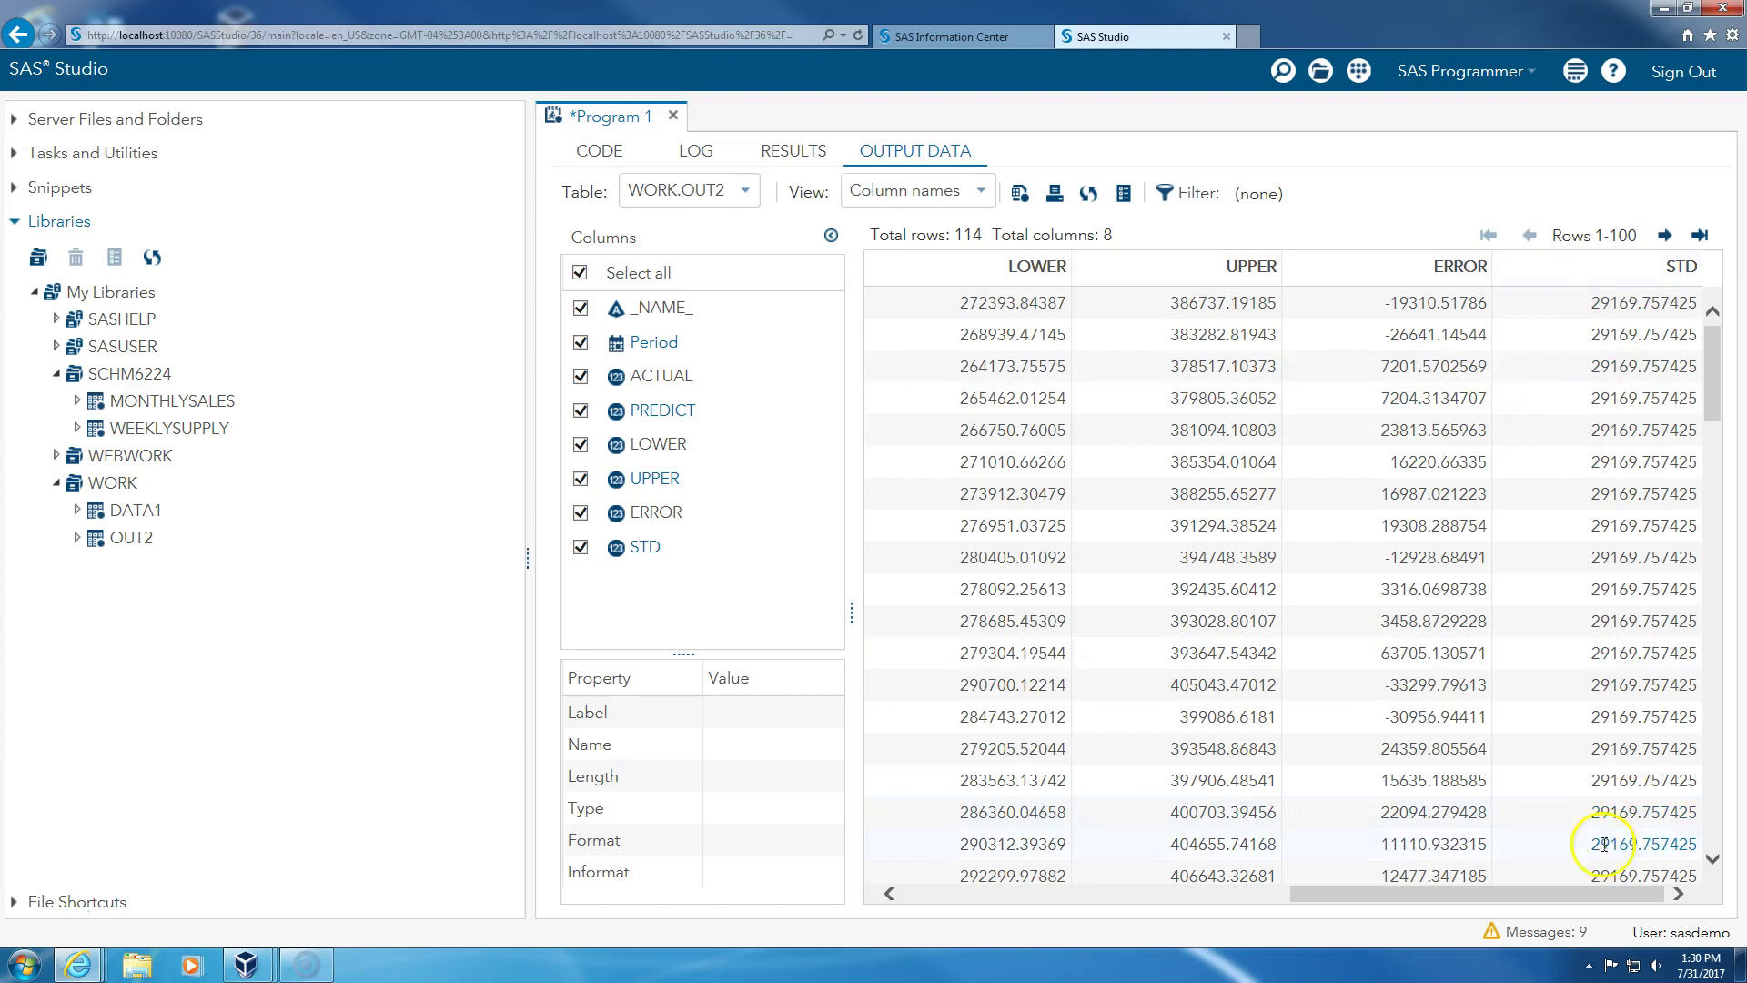
drag(1401, 896, 1010, 899)
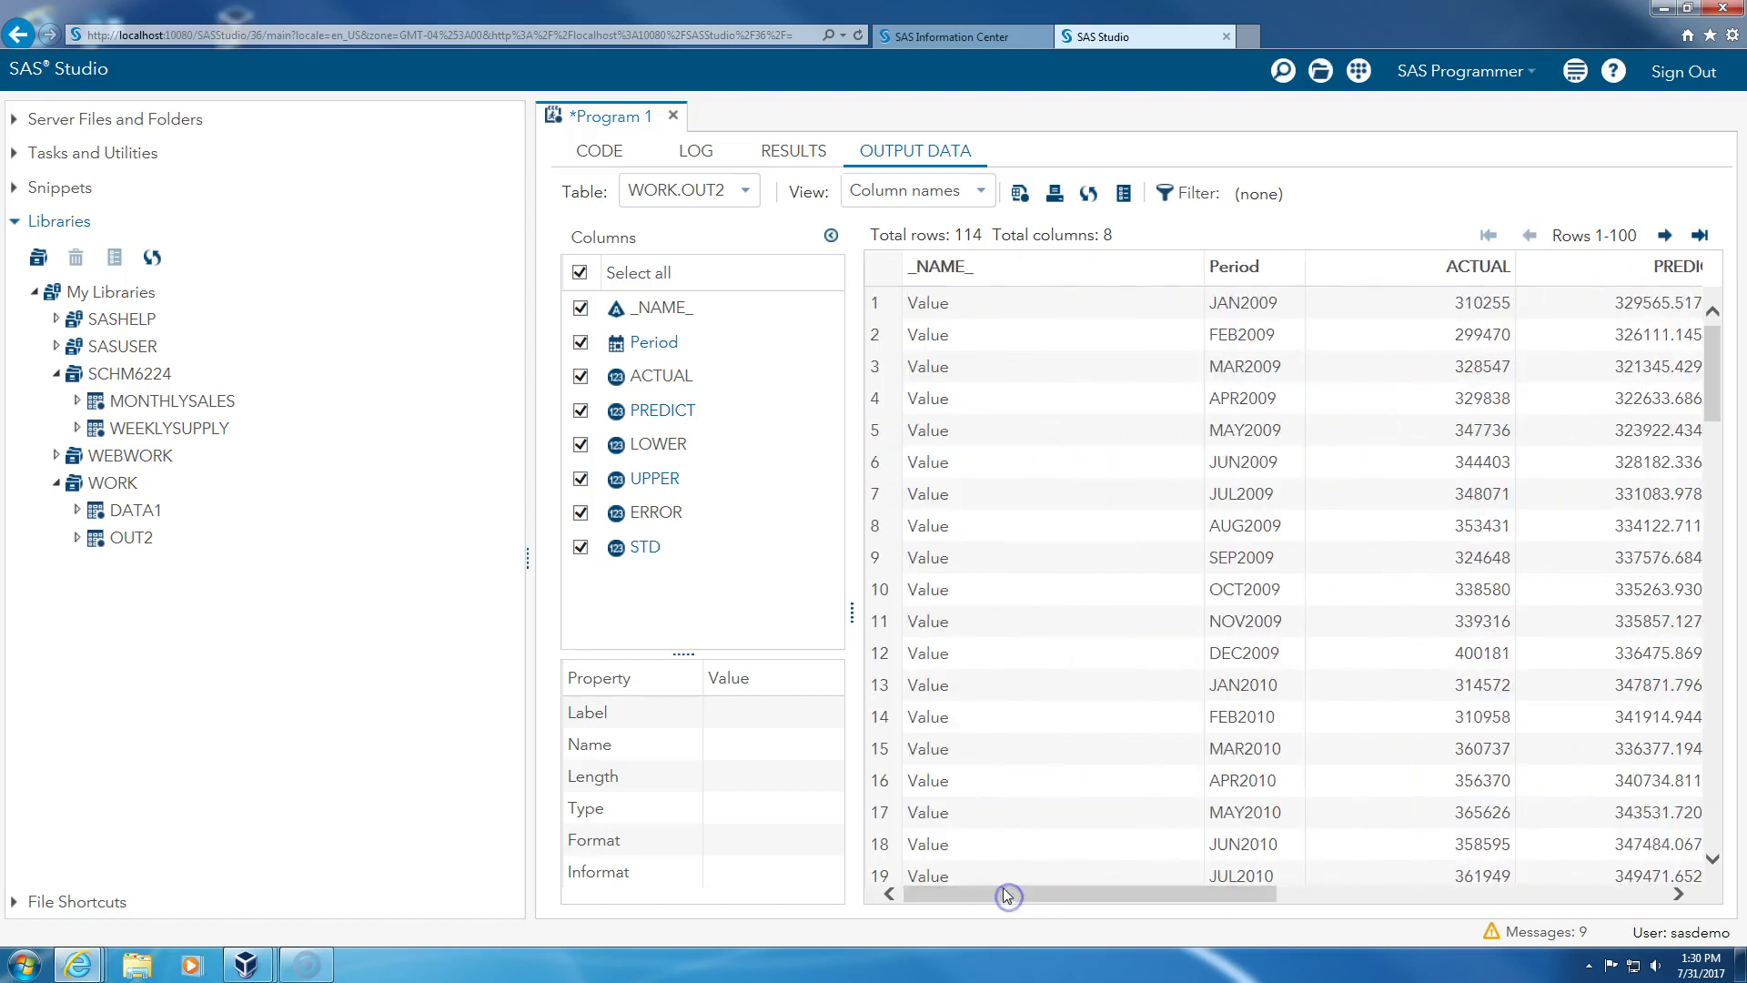
Examine the last rows of WORK.OUT2, comparing the predicted values for the forecast months from JUL2017 onward.
click(1715, 344)
drag(1716, 344, 1698, 803)
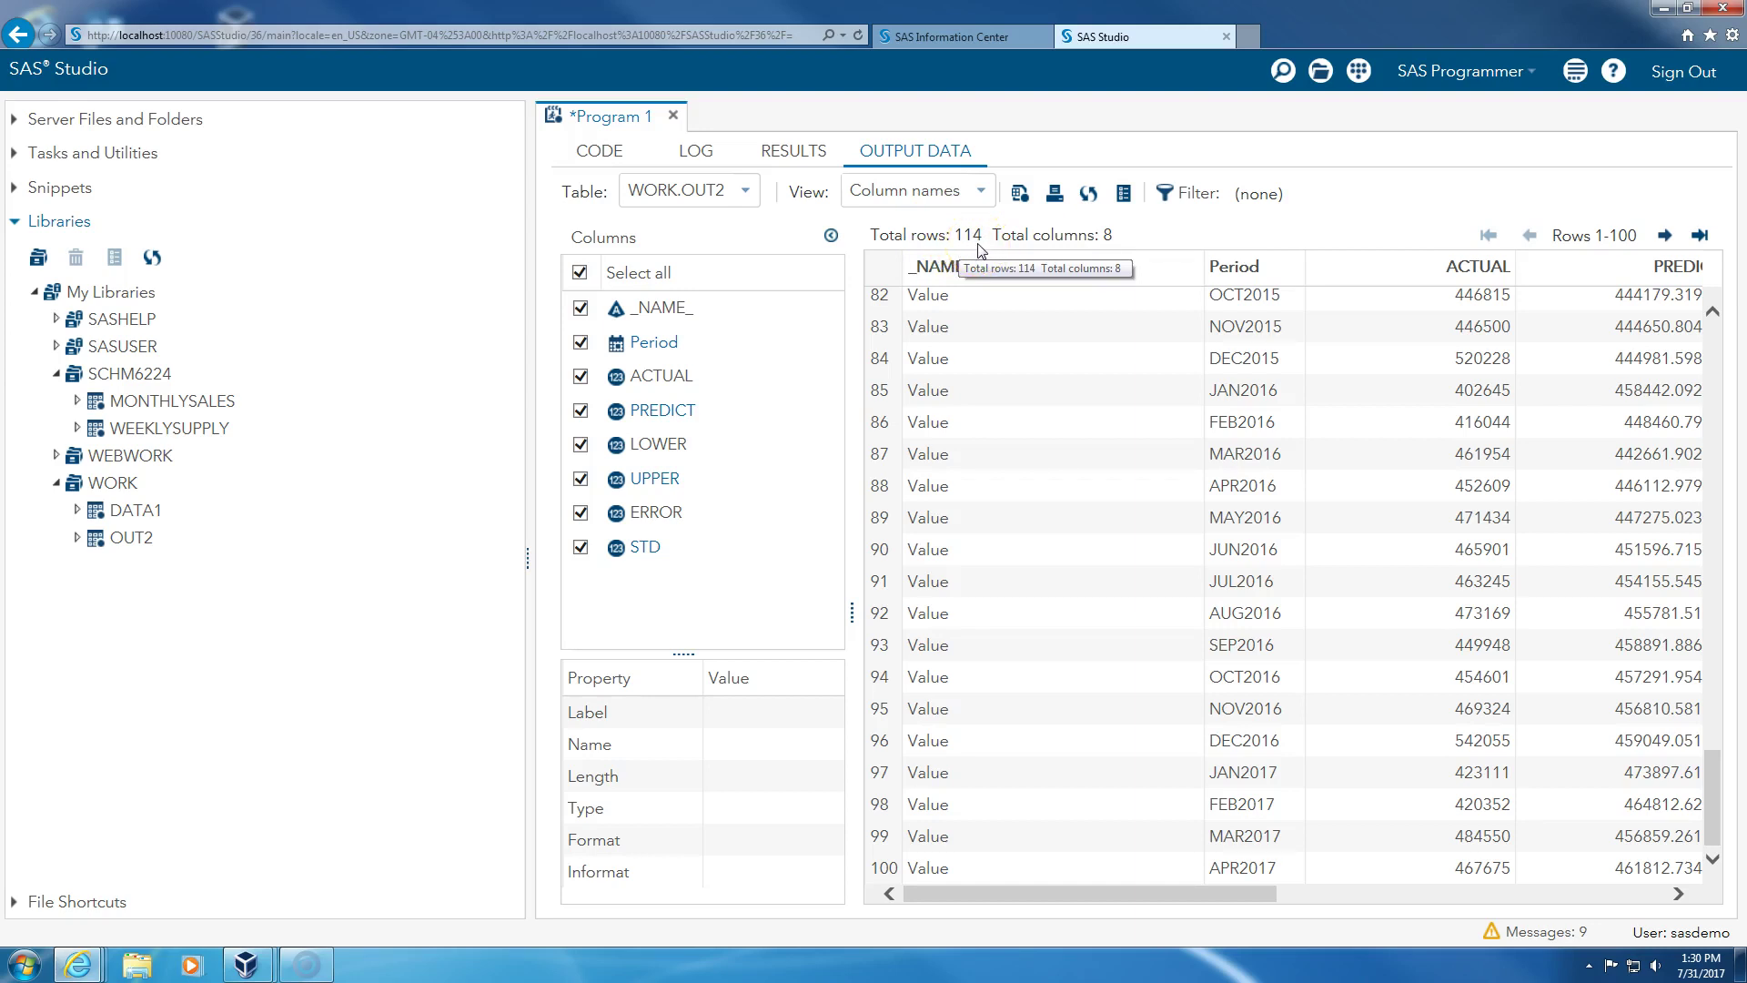
click(1699, 236)
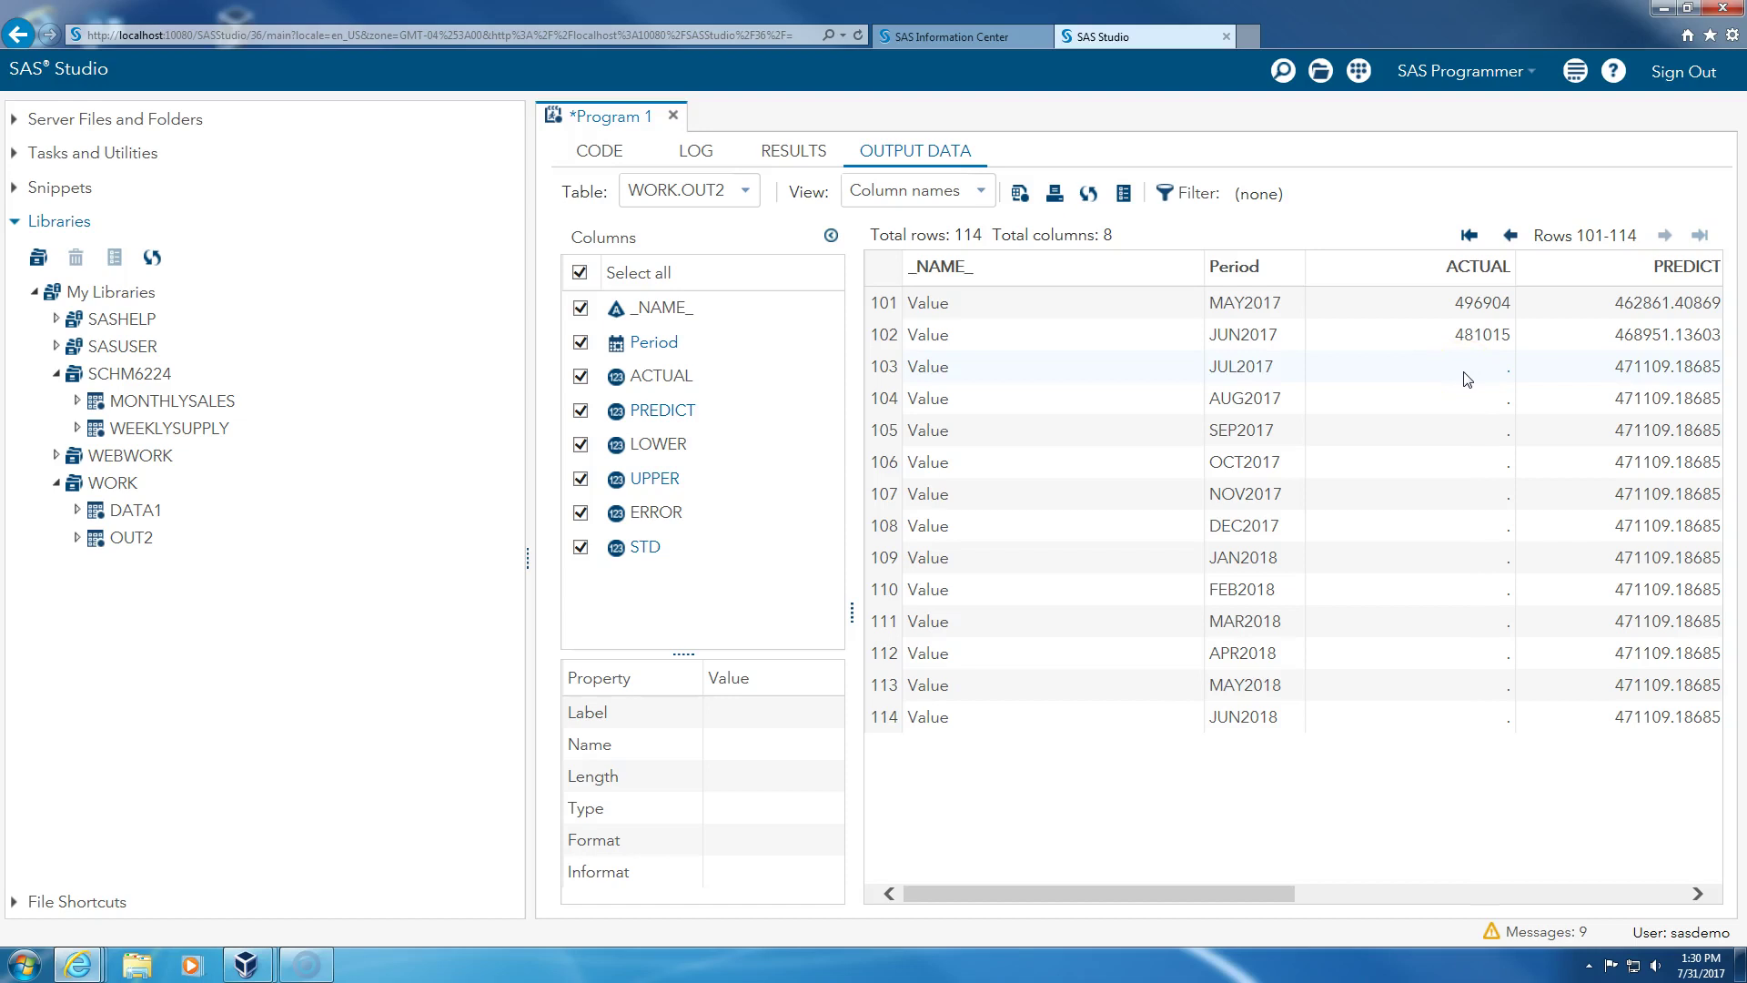
drag(1510, 382, 1626, 365)
click(1616, 398)
click(1616, 429)
click(1616, 462)
click(1616, 493)
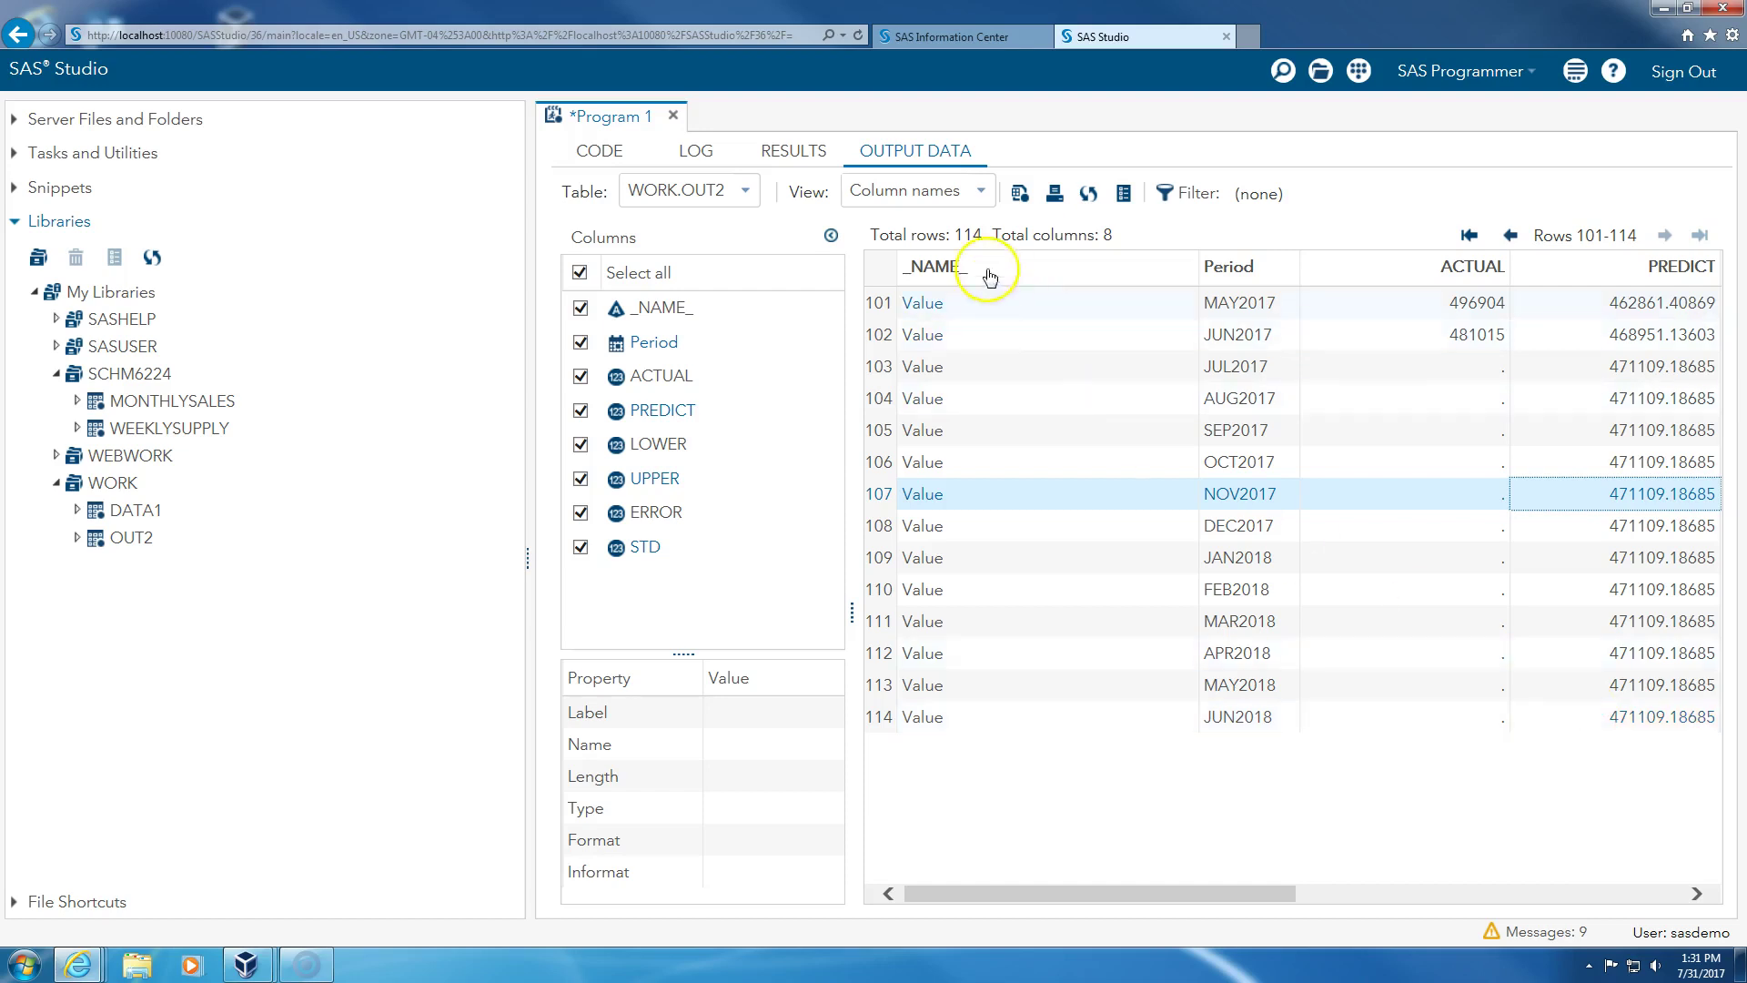
Add the option / model=winters to the forecast statement in the PROC ESM code.
click(597, 156)
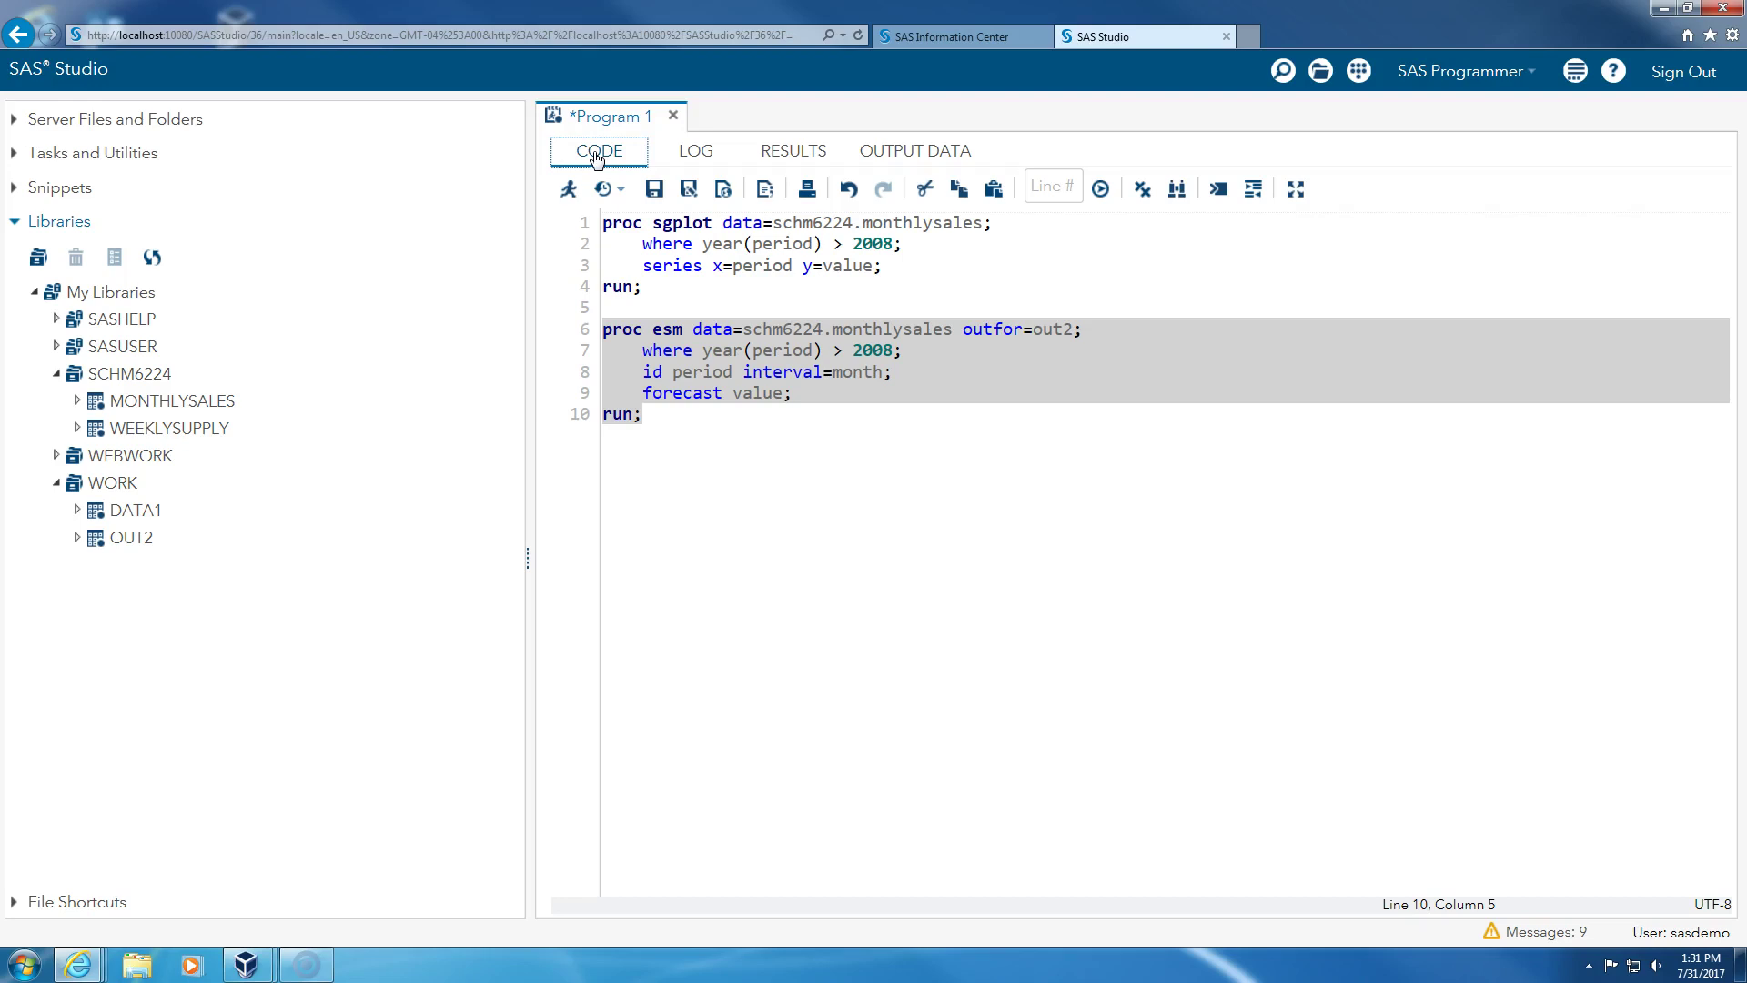
click(784, 397)
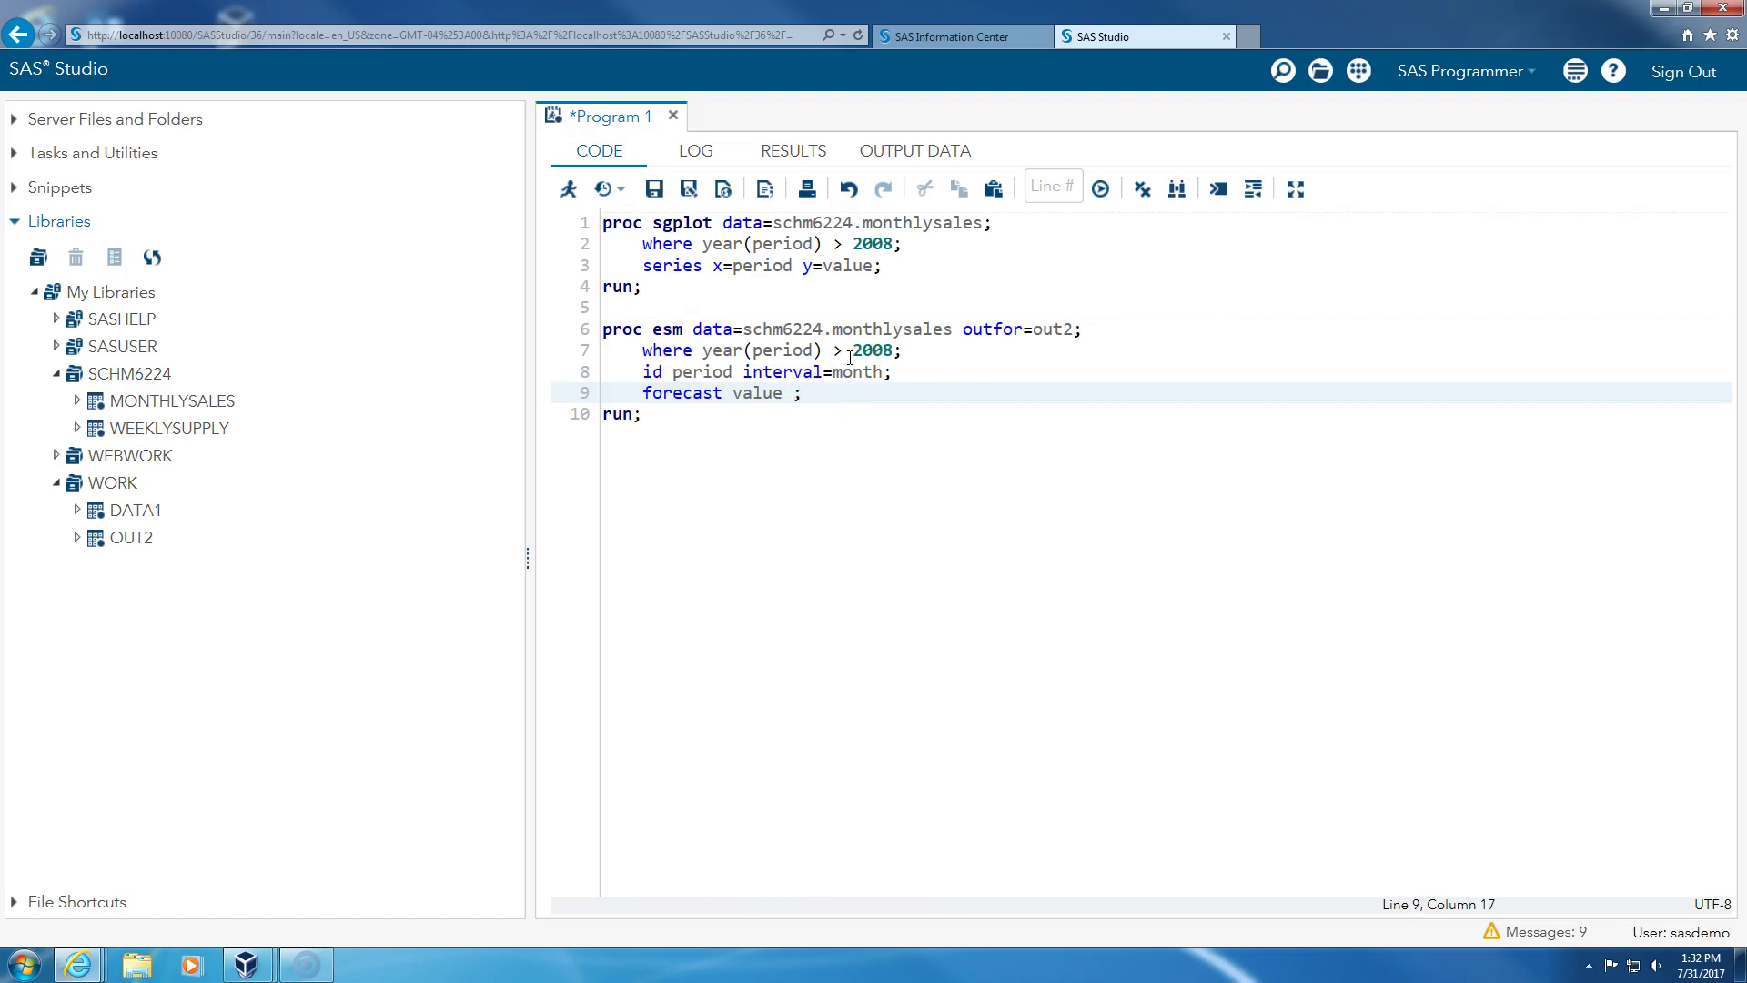
text(/ )
text(method)
text(=)
key(BackSpace)
key(BackSpace)
key(BackSpace)
key(BackSpace)
key(BackSpace)
key(BackSpace)
text(odel=)
text(winters)
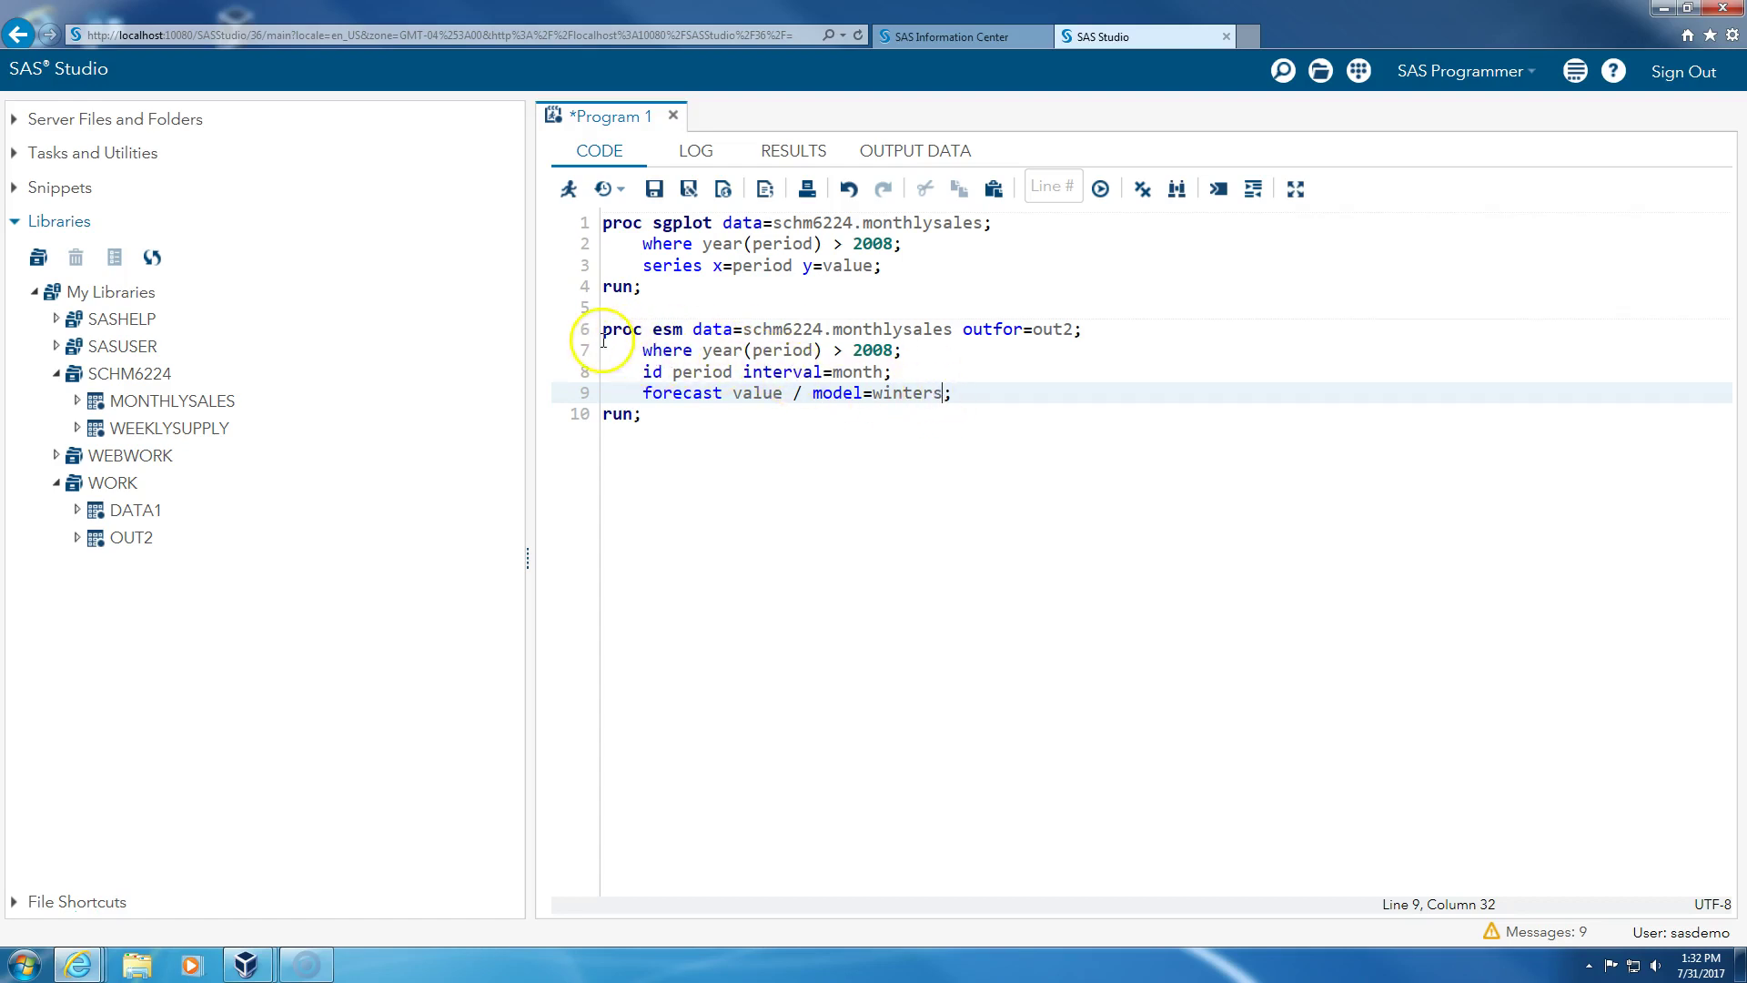
Run only the PROC ESM step with the Winters model and check its log.
drag(602, 329, 671, 421)
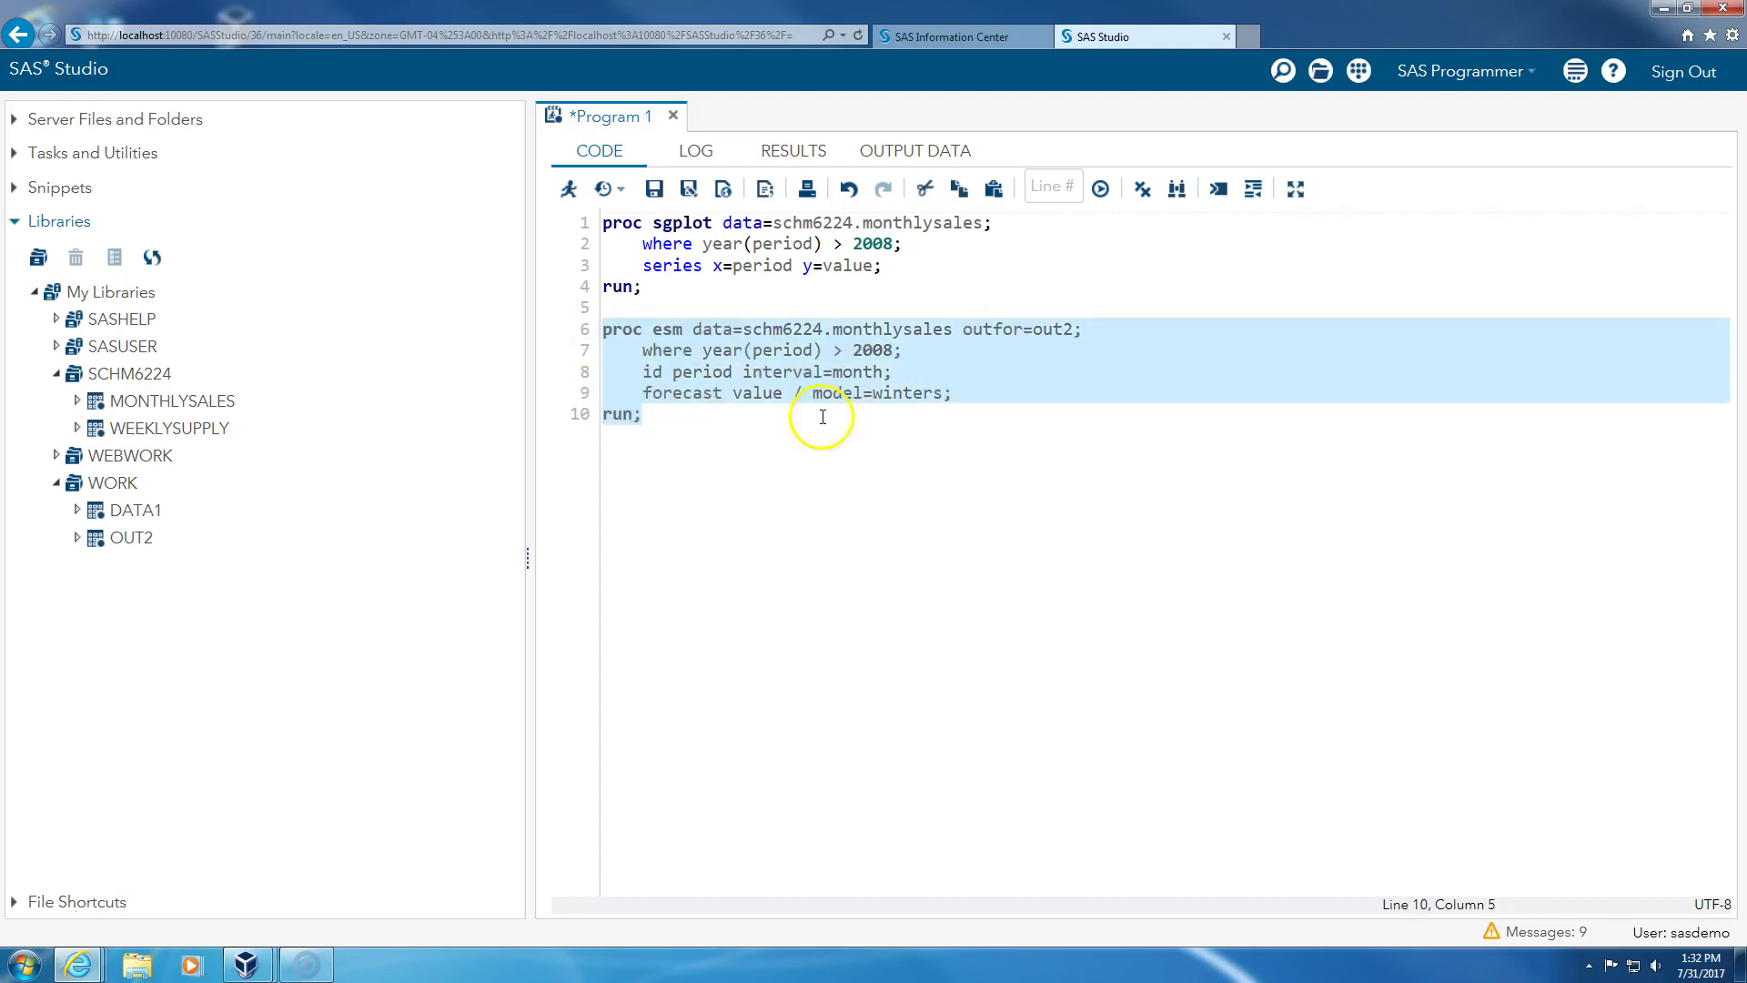
right_click(940, 336)
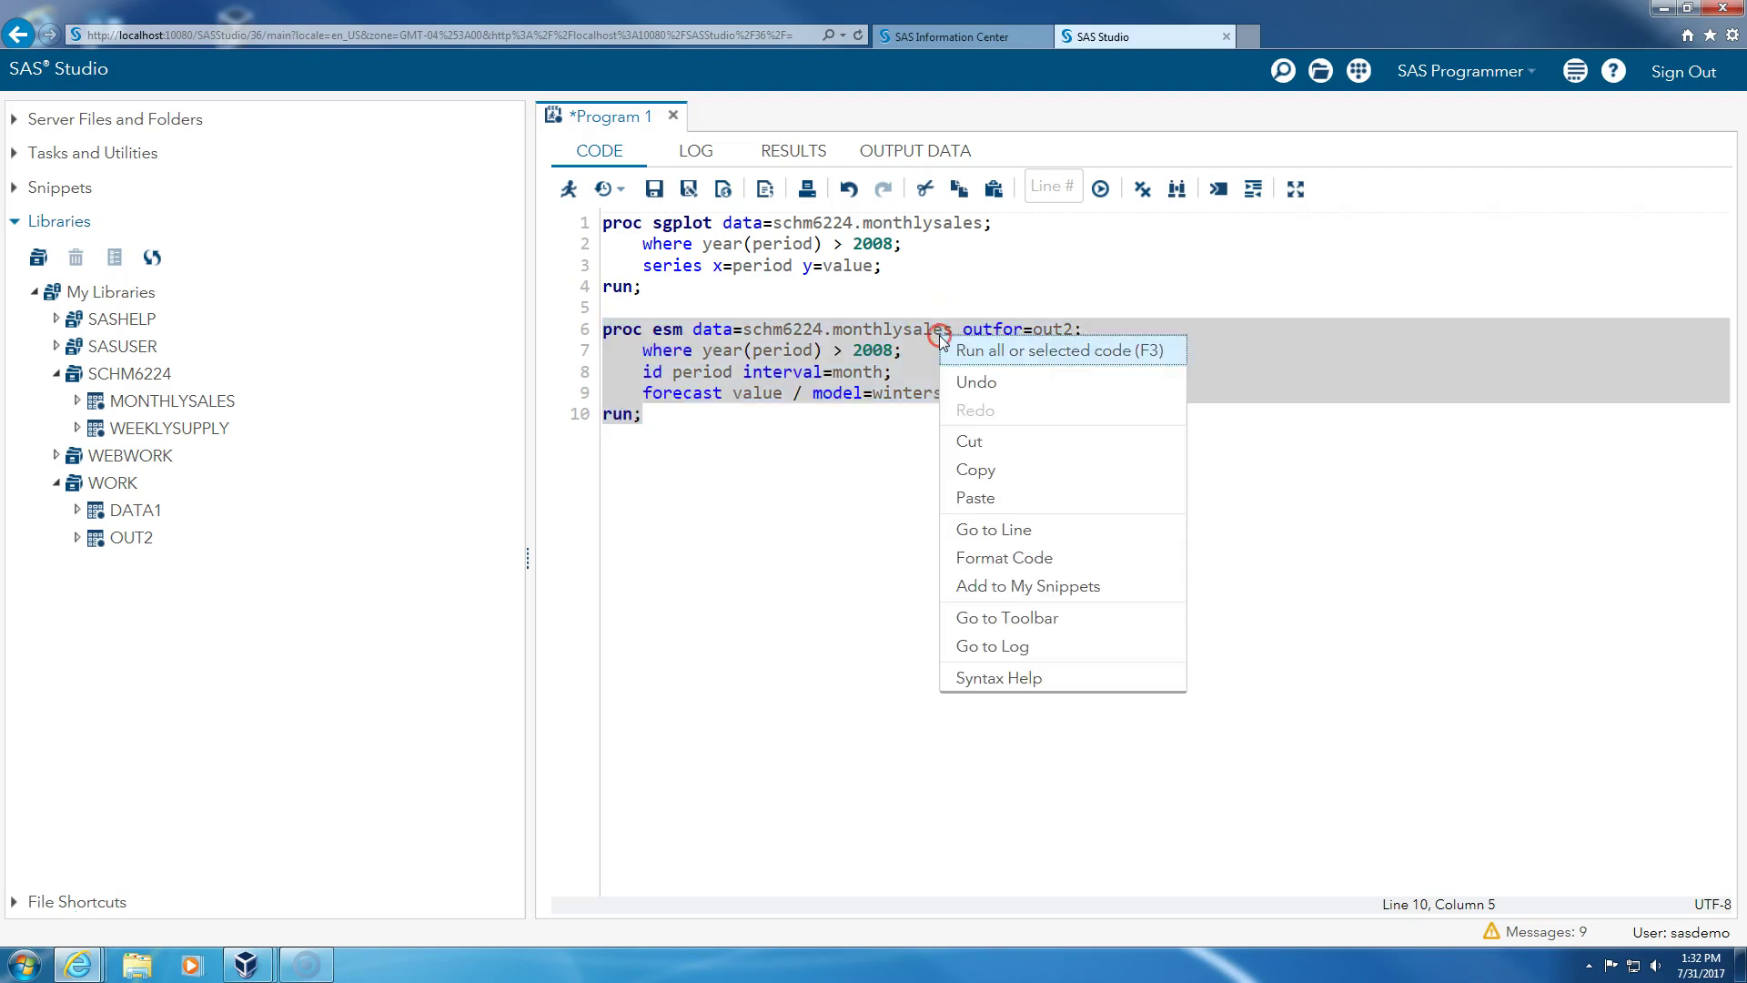
click(1009, 351)
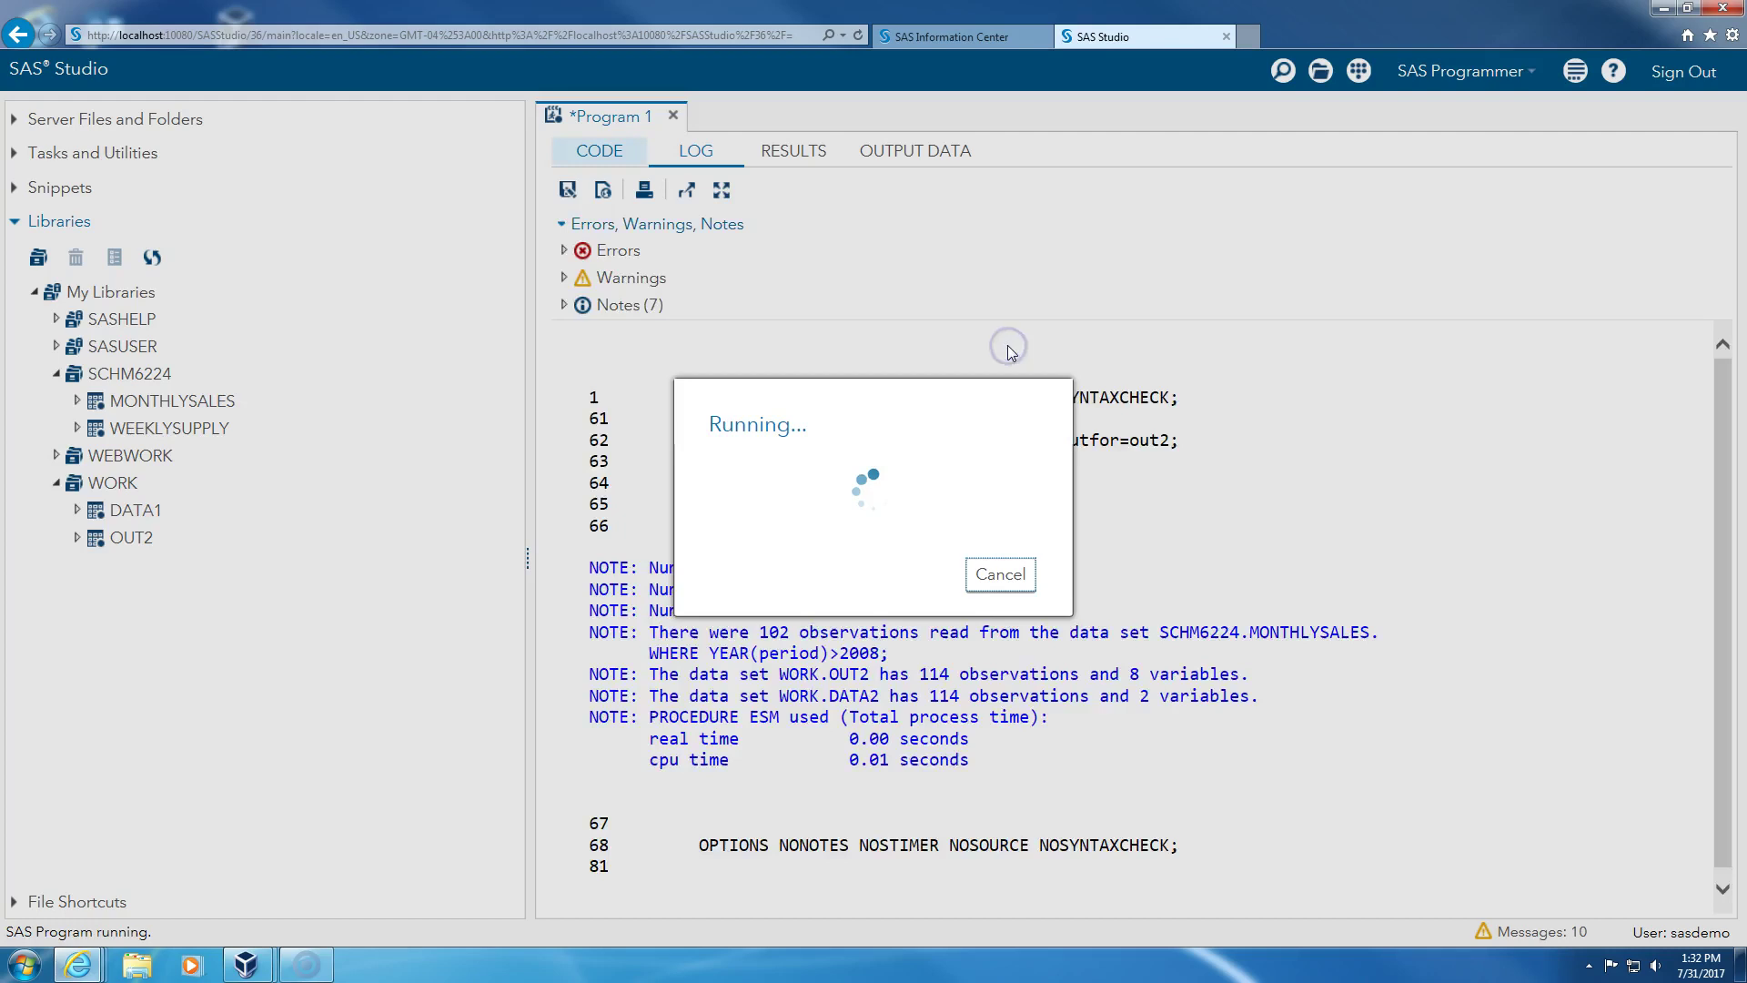
click(703, 150)
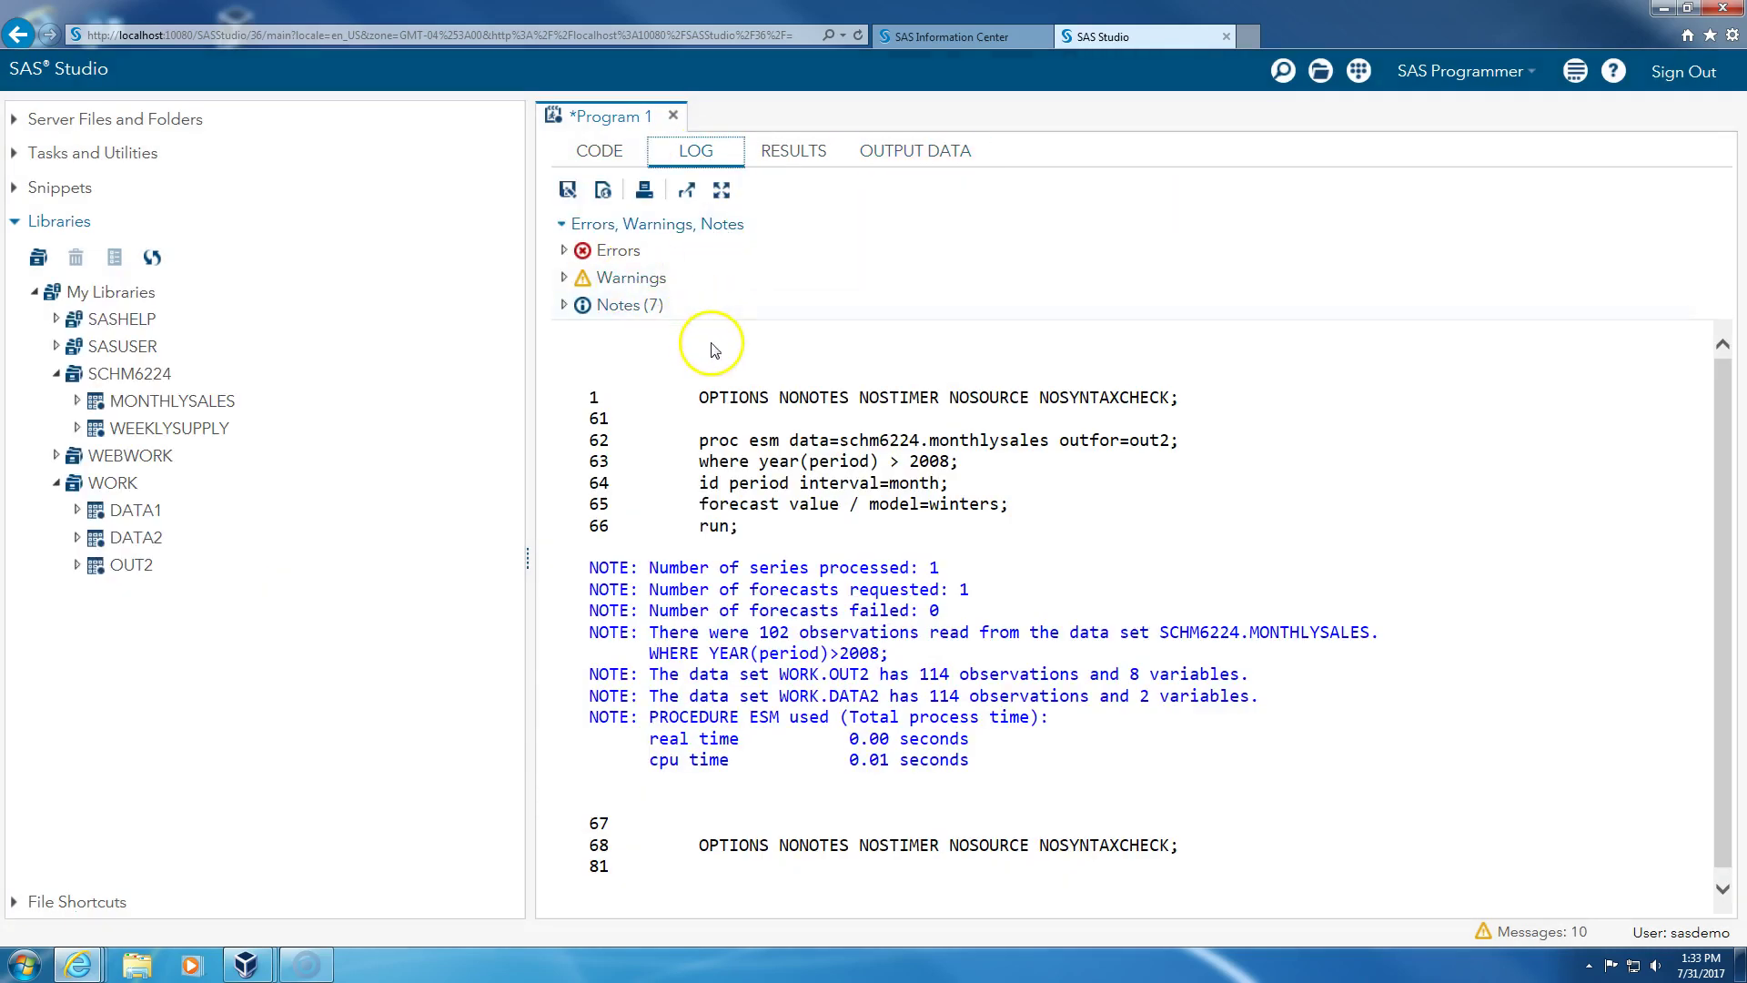
Size the WORK.OUT2 grid columns to their content and view the forecast rows at the table's end.
click(928, 154)
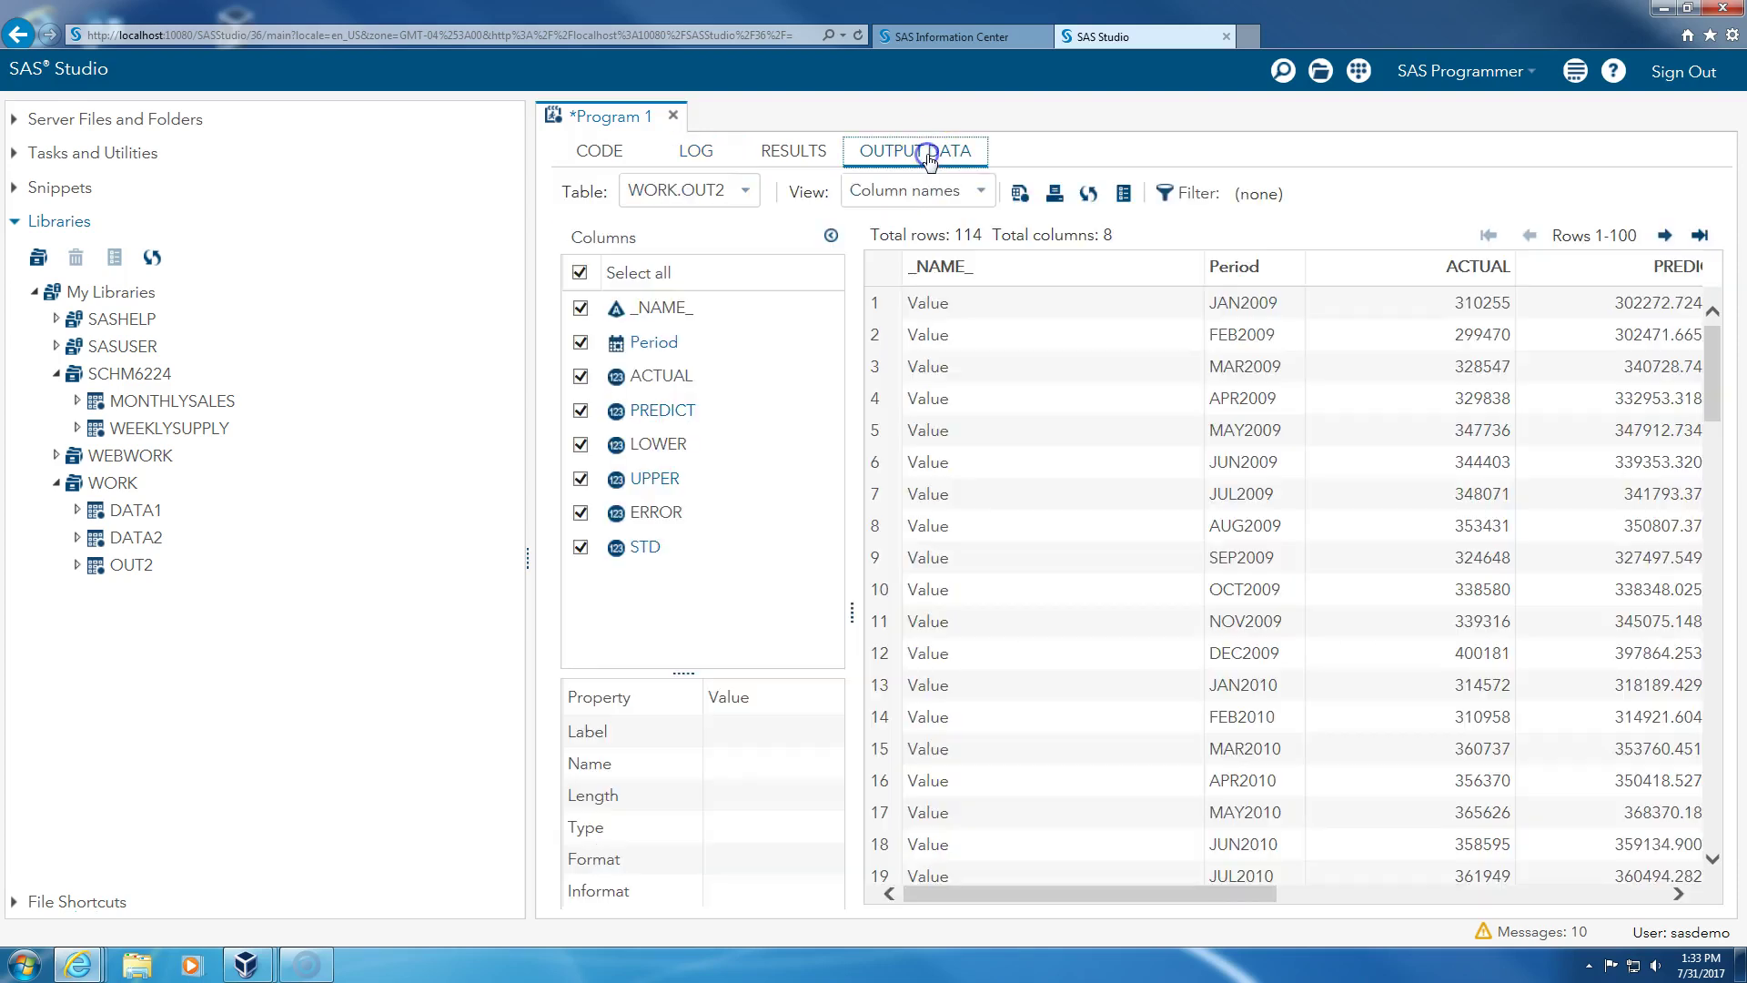
click(1048, 264)
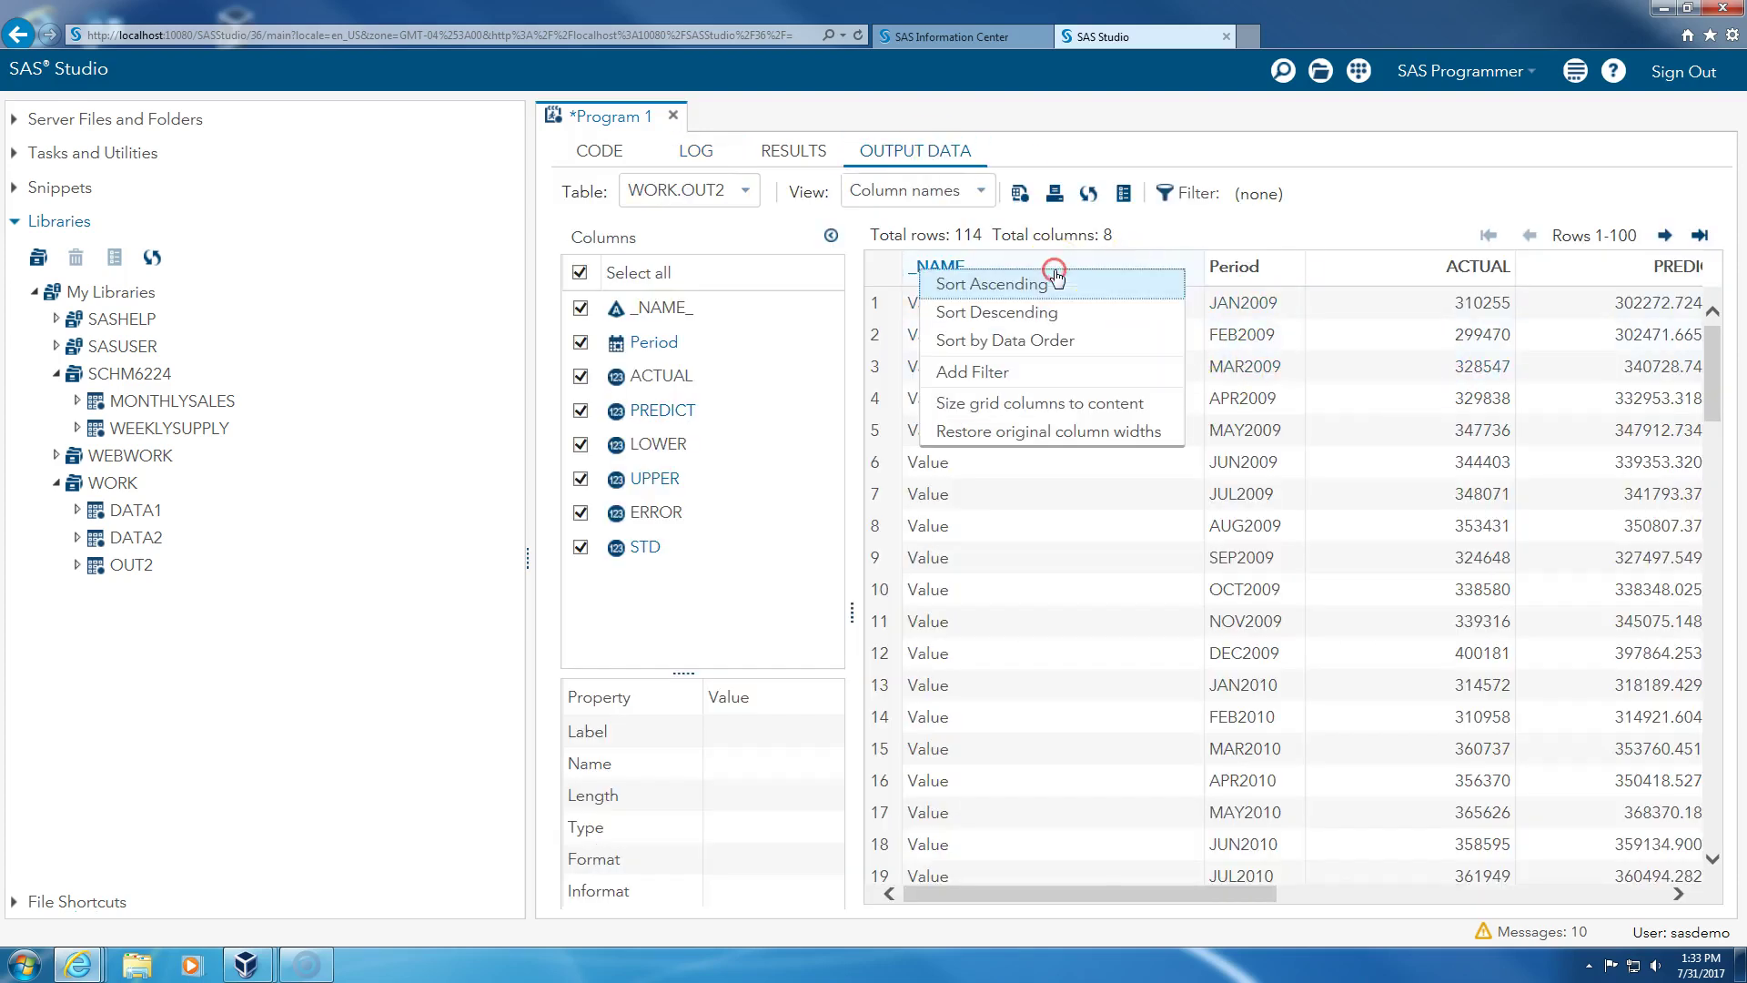
click(1048, 407)
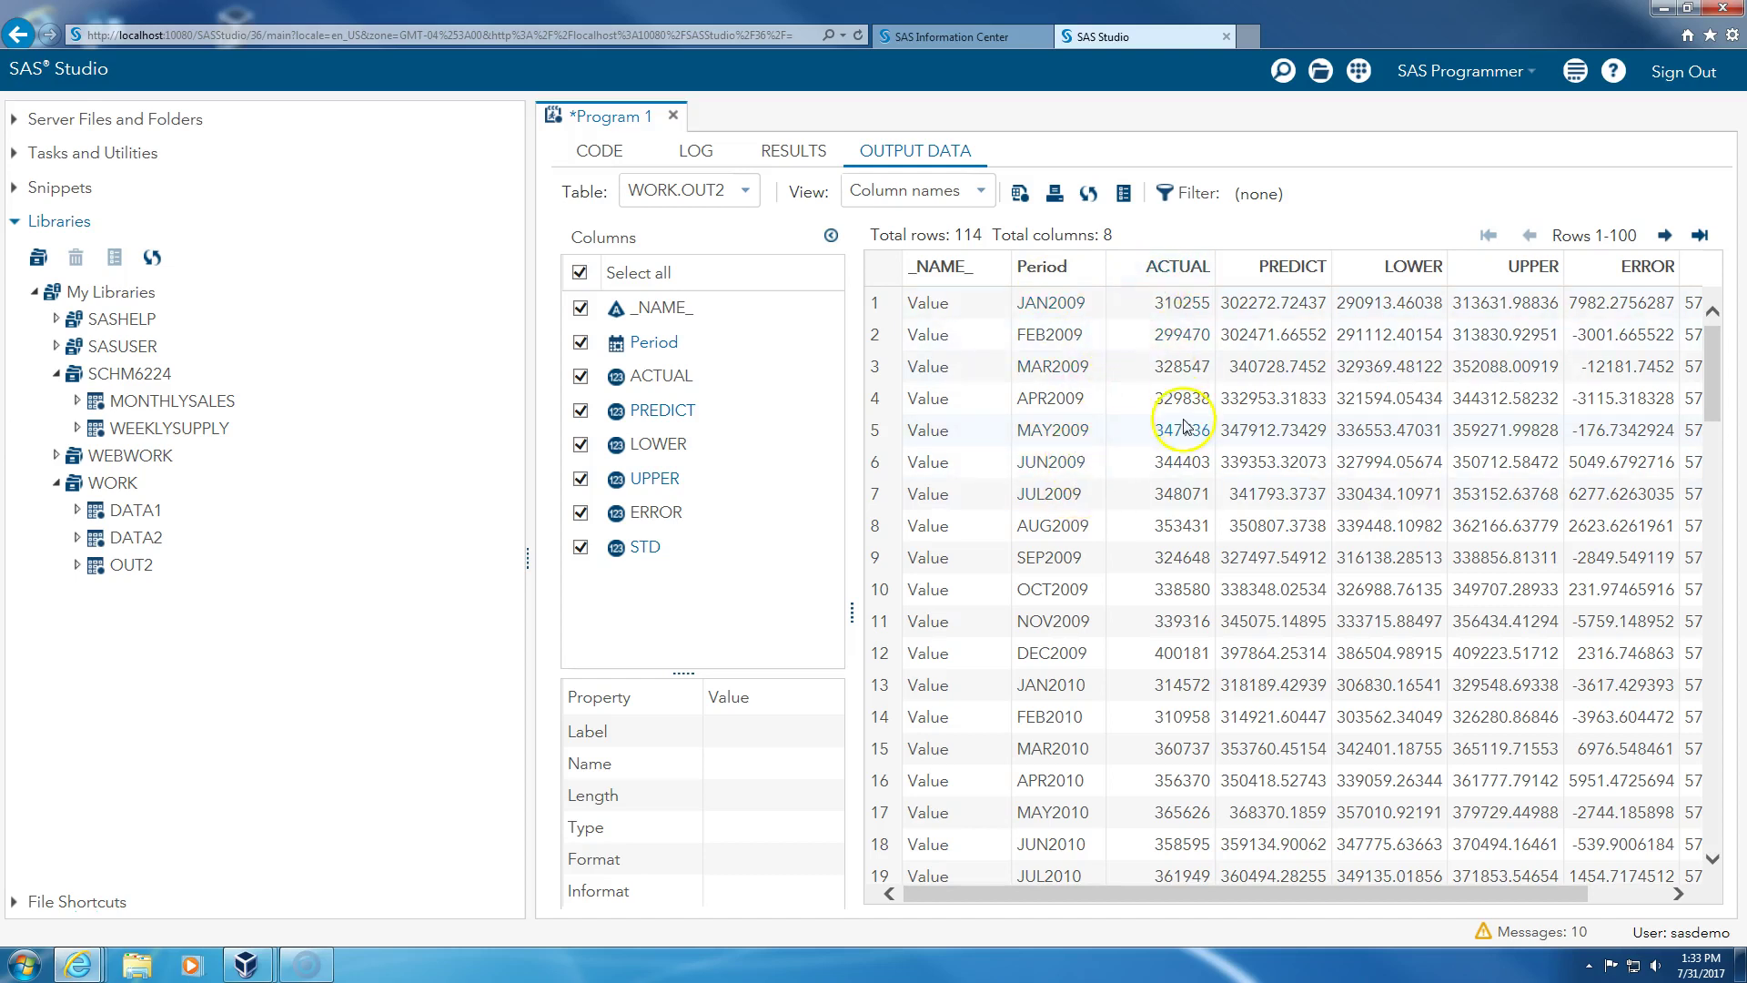
click(1665, 236)
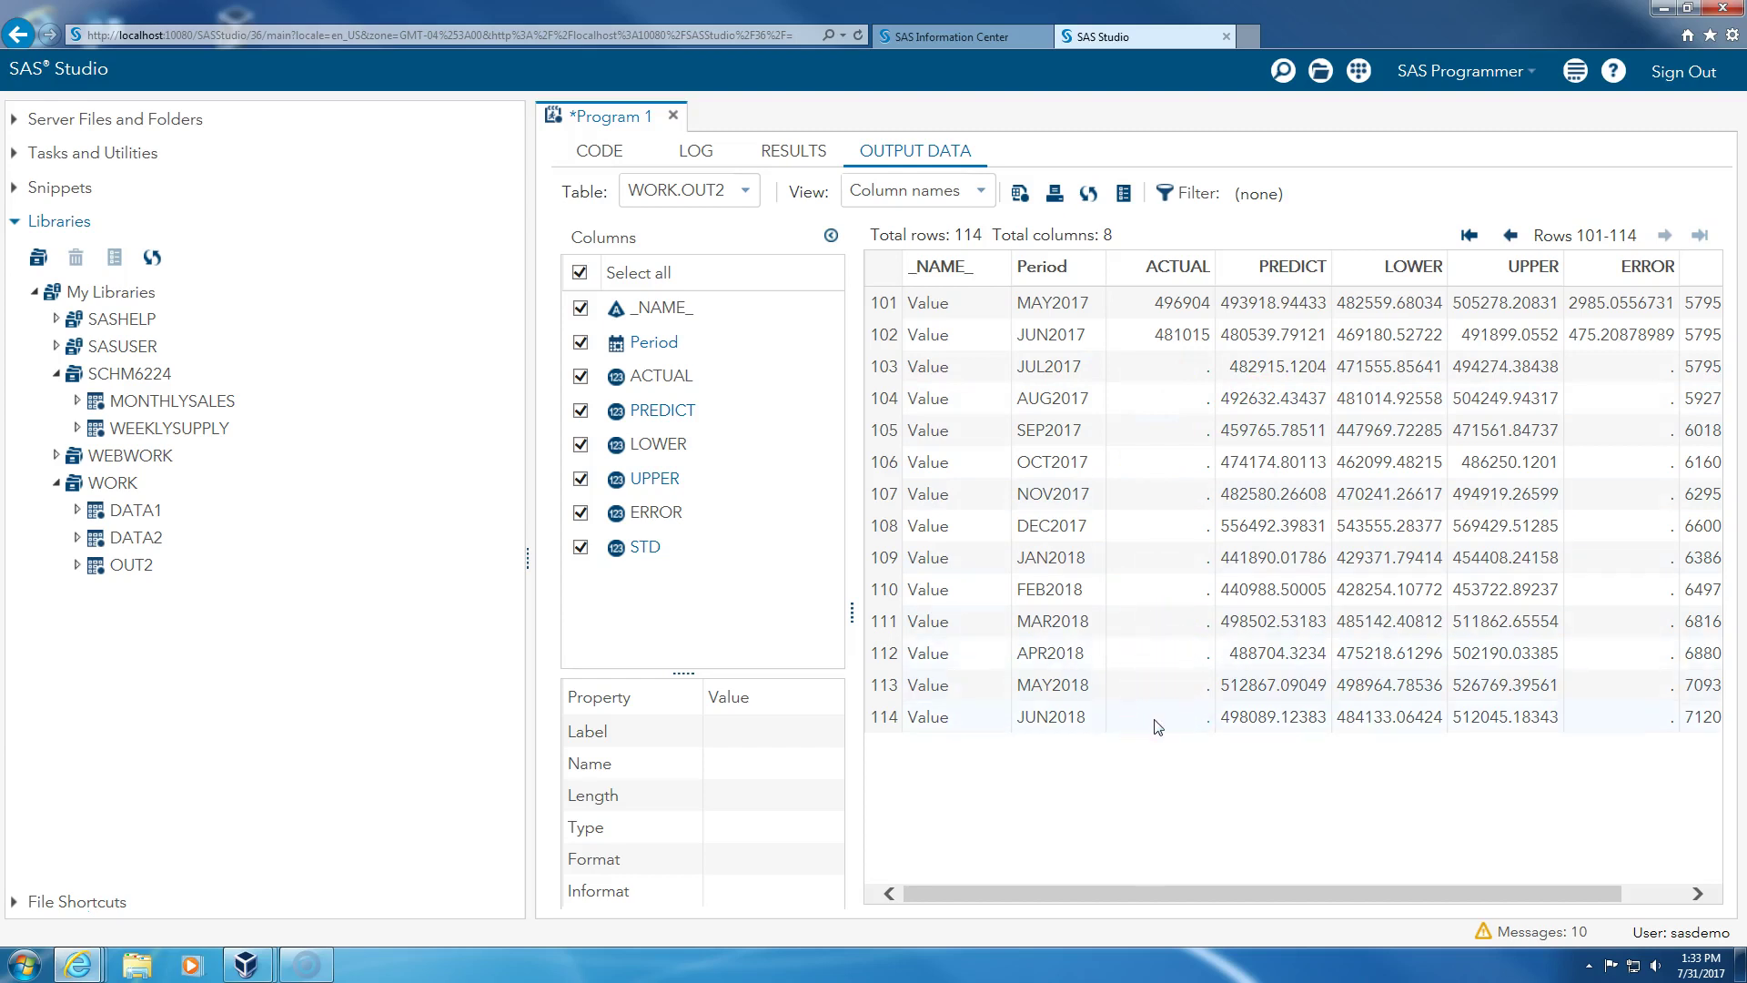
Add the option lead=20 after outfor=out2 in the PROC ESM statement.
click(596, 151)
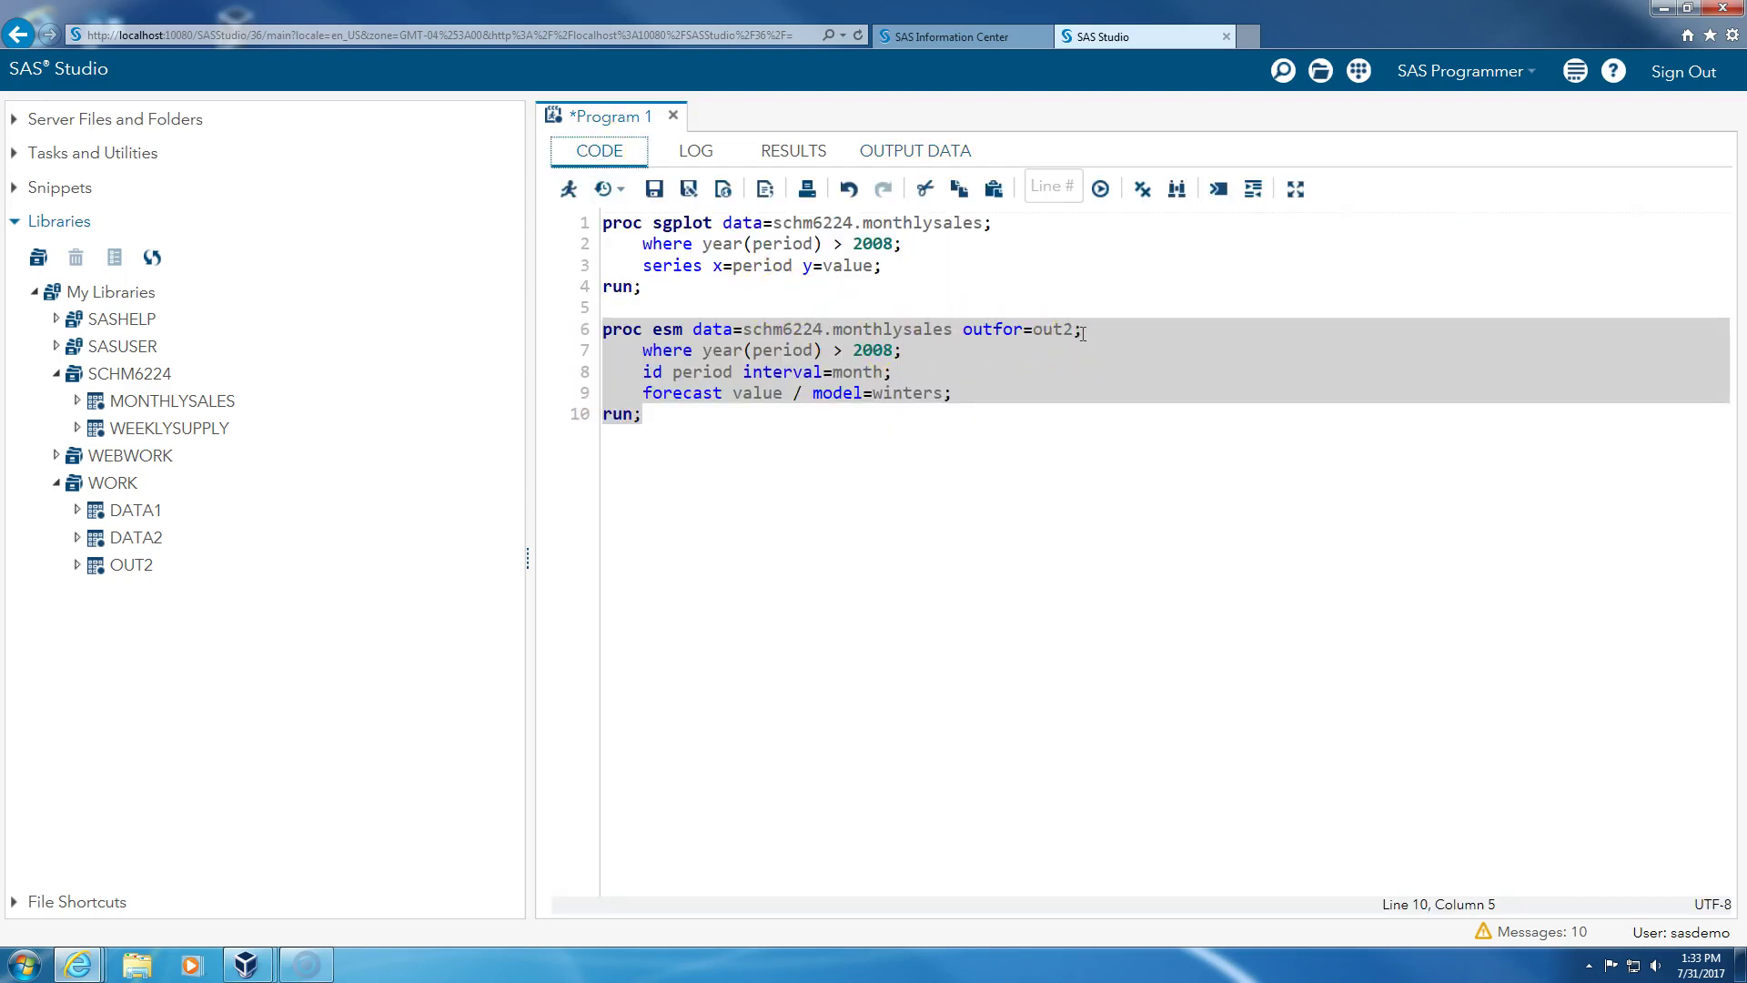
click(1080, 332)
text(le)
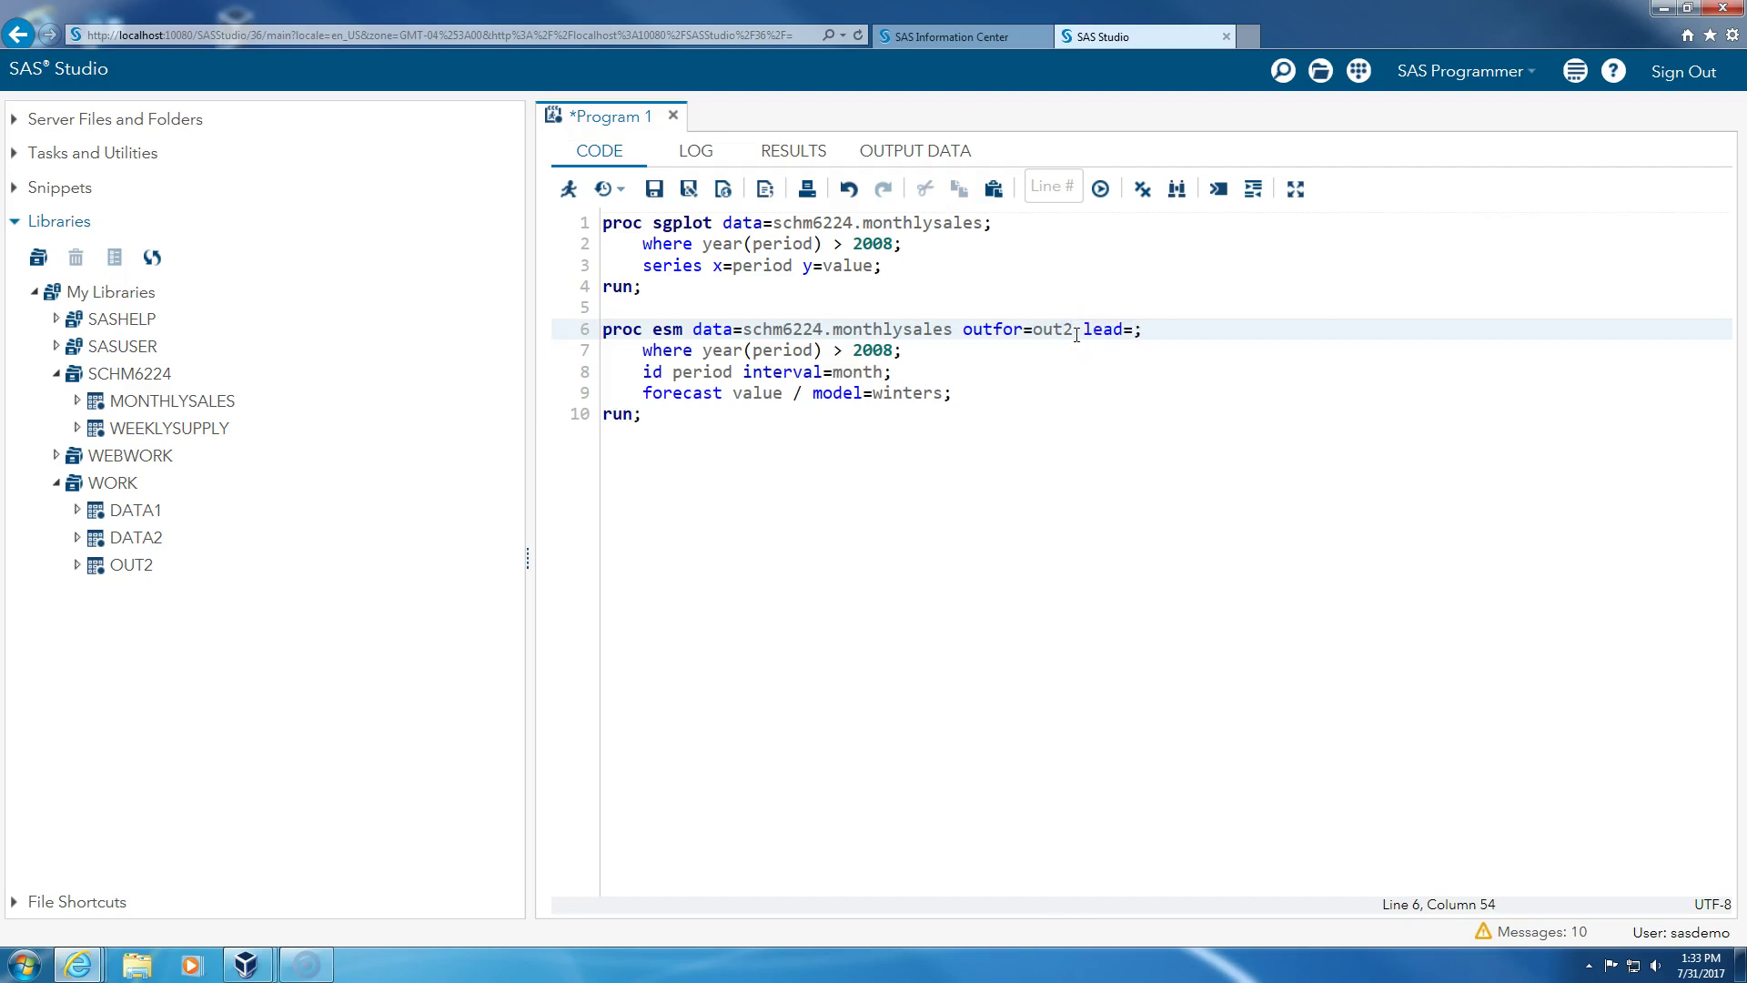
text(ad=20)
Rerun only the PROC ESM step with the extended forecast horizon.
click(601, 330)
drag(602, 329, 908, 456)
right_click(930, 373)
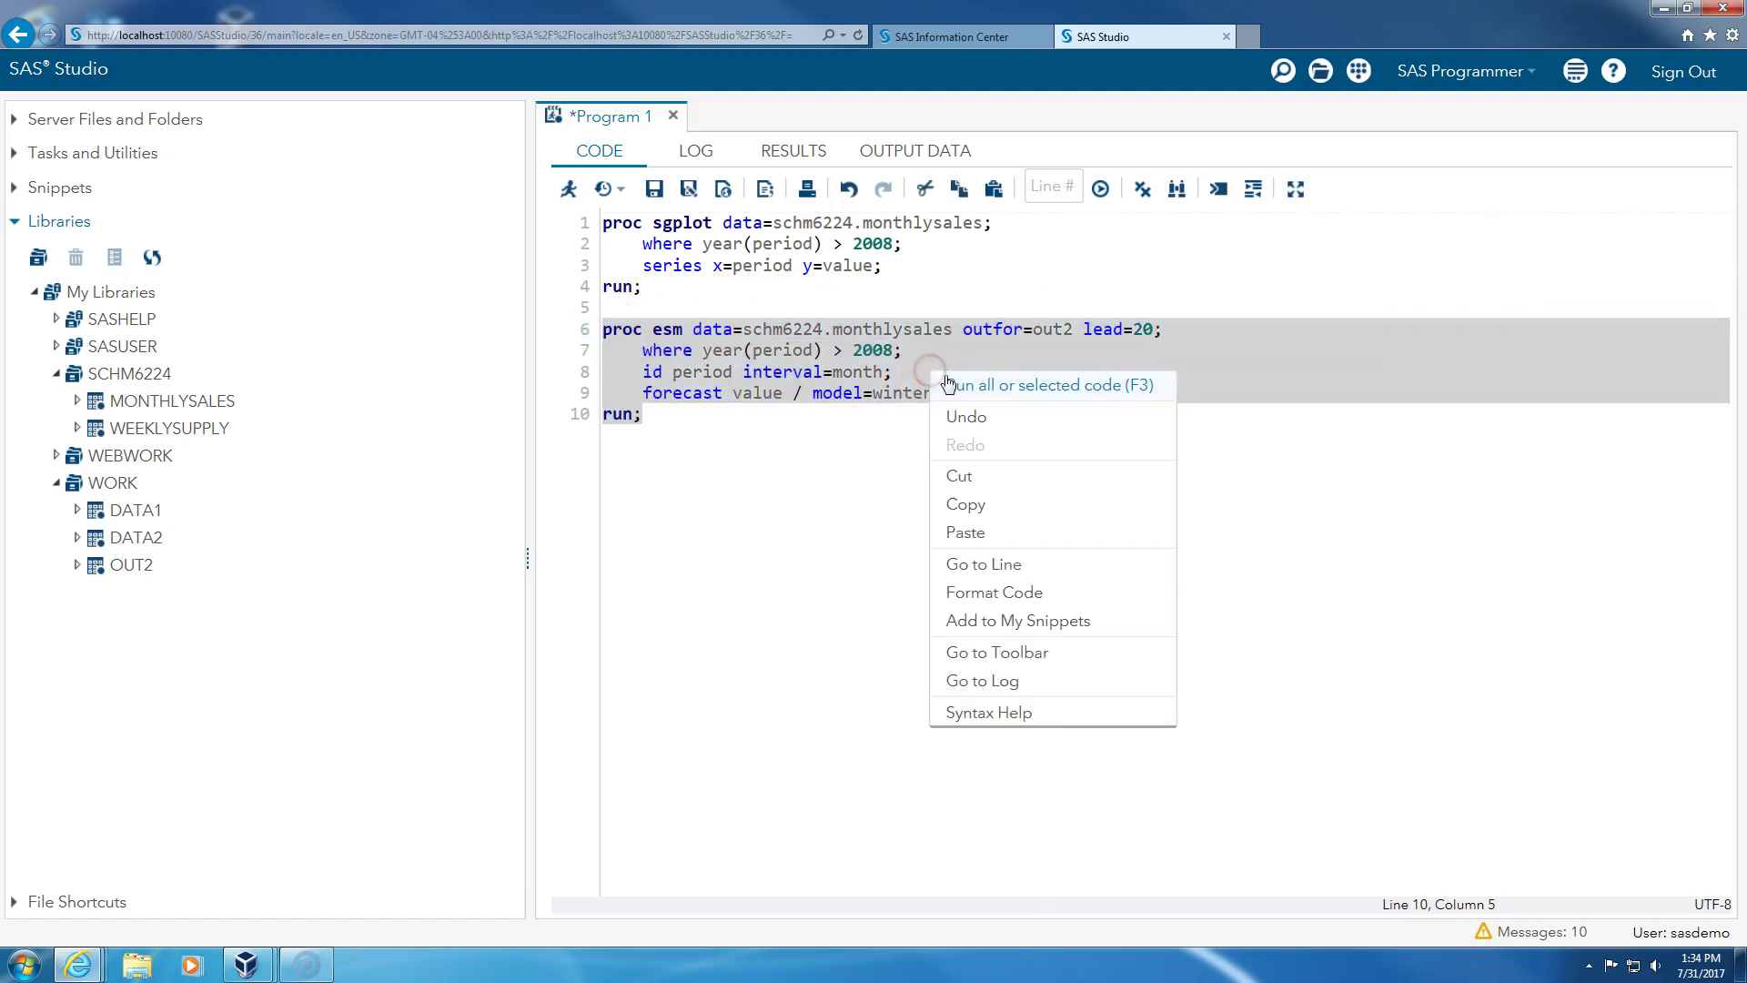
click(963, 383)
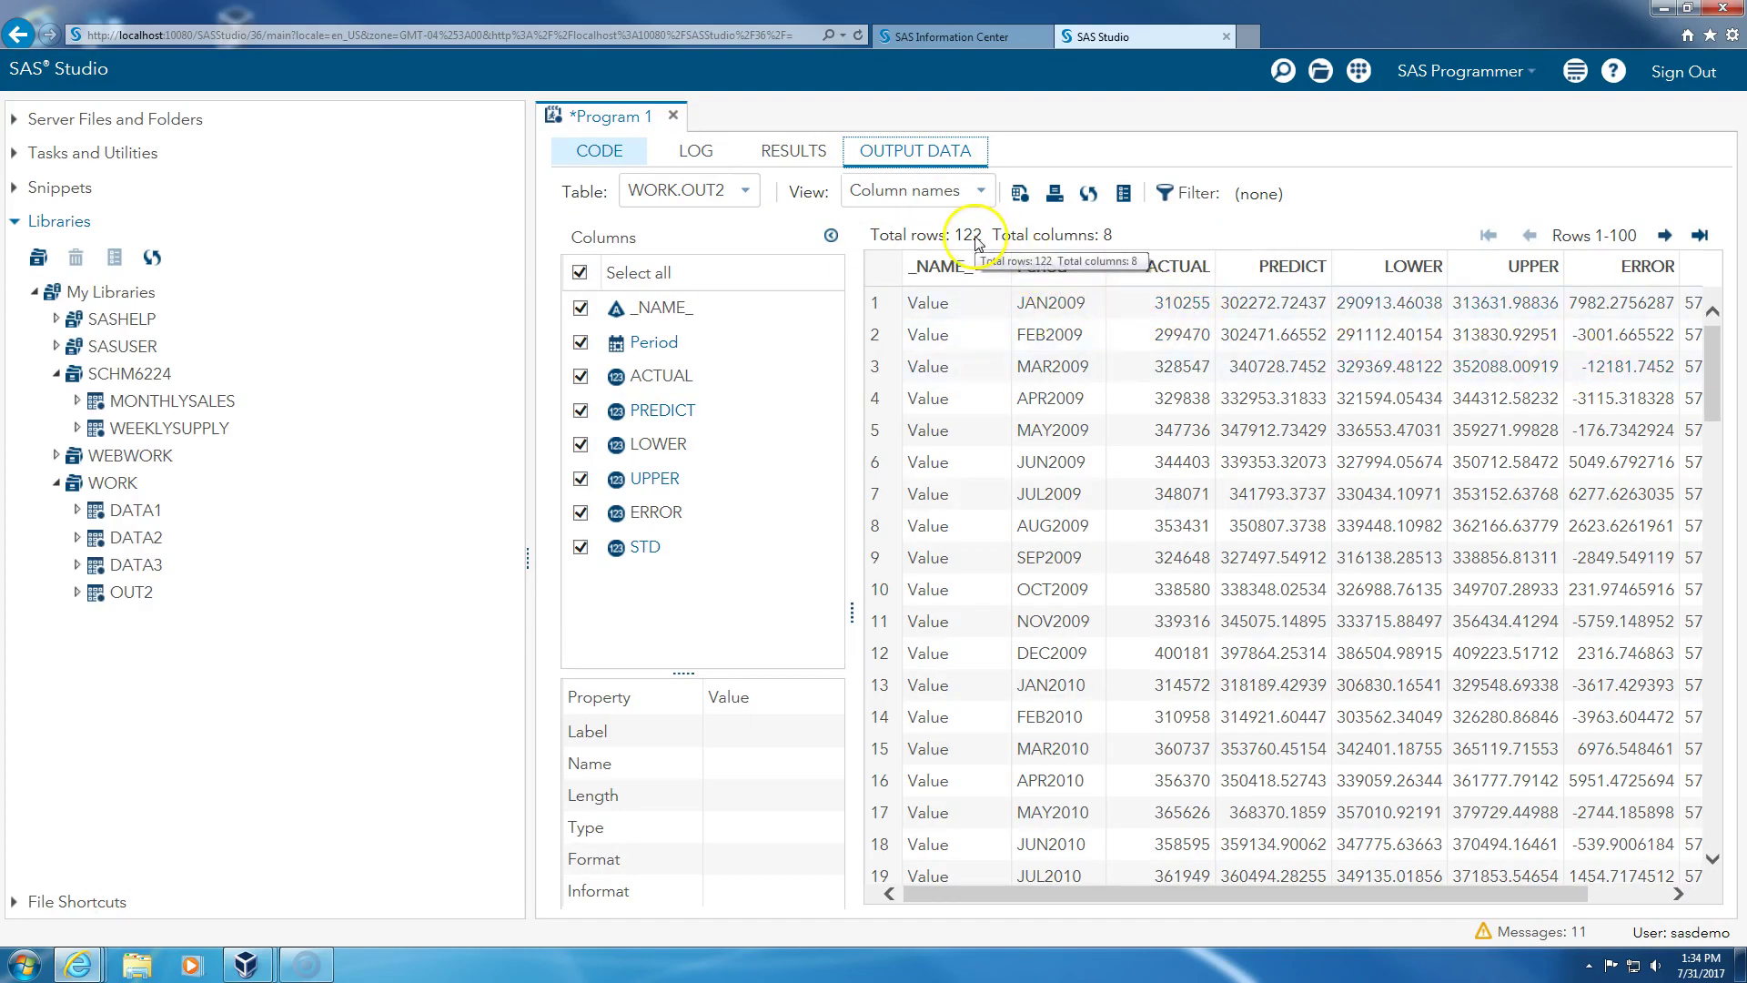
View the forecast rows at the end of the WORK.OUT2 table.
click(1698, 236)
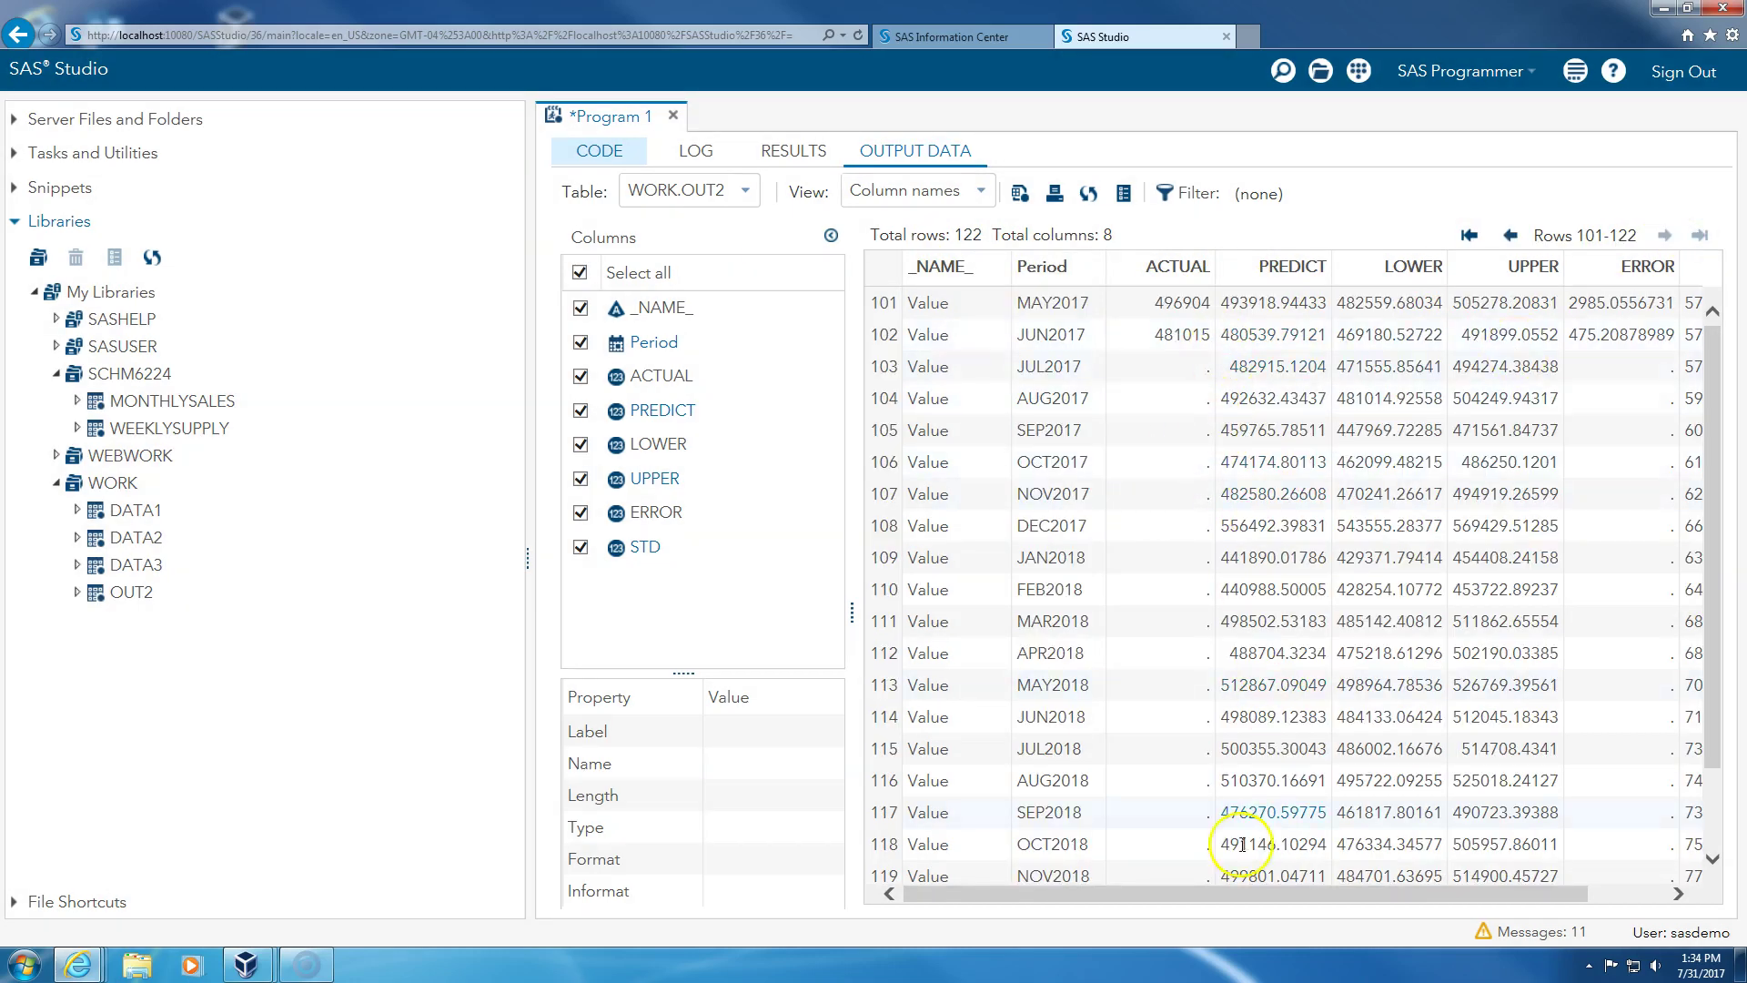
scroll(1693, 646, down, 3)
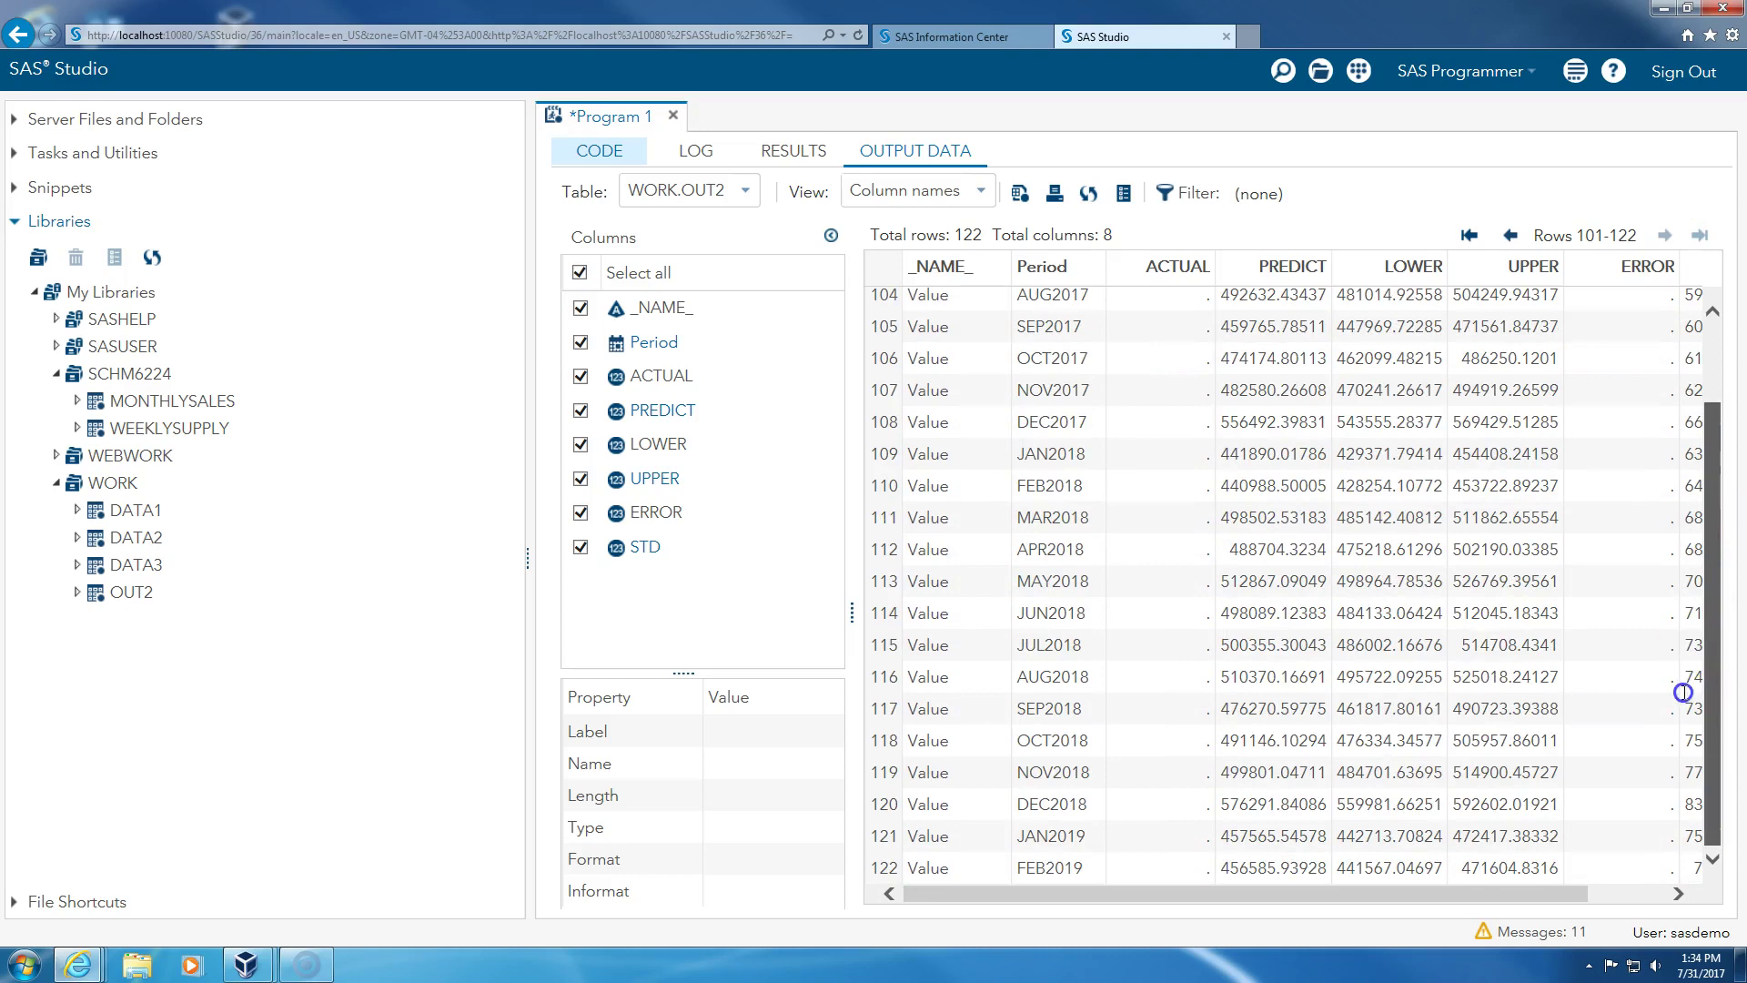
scroll(1702, 473, up, 1)
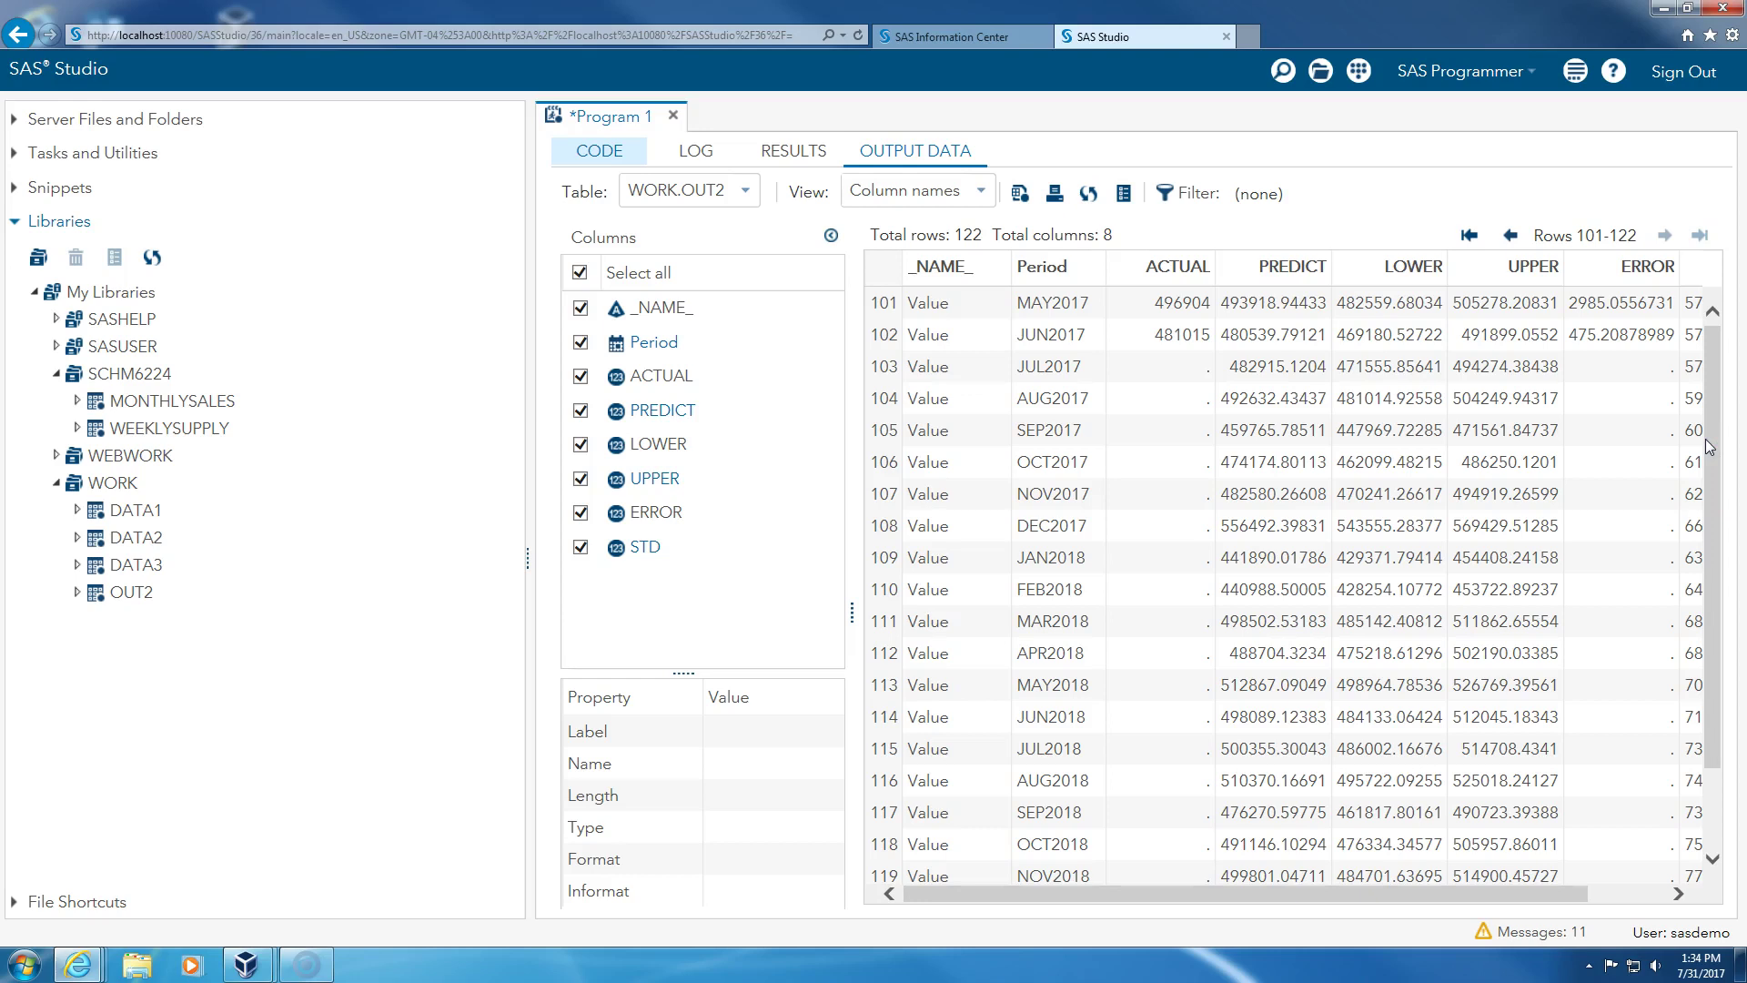
Add the option back=5 before lead=20 in the PROC ESM statement.
click(606, 150)
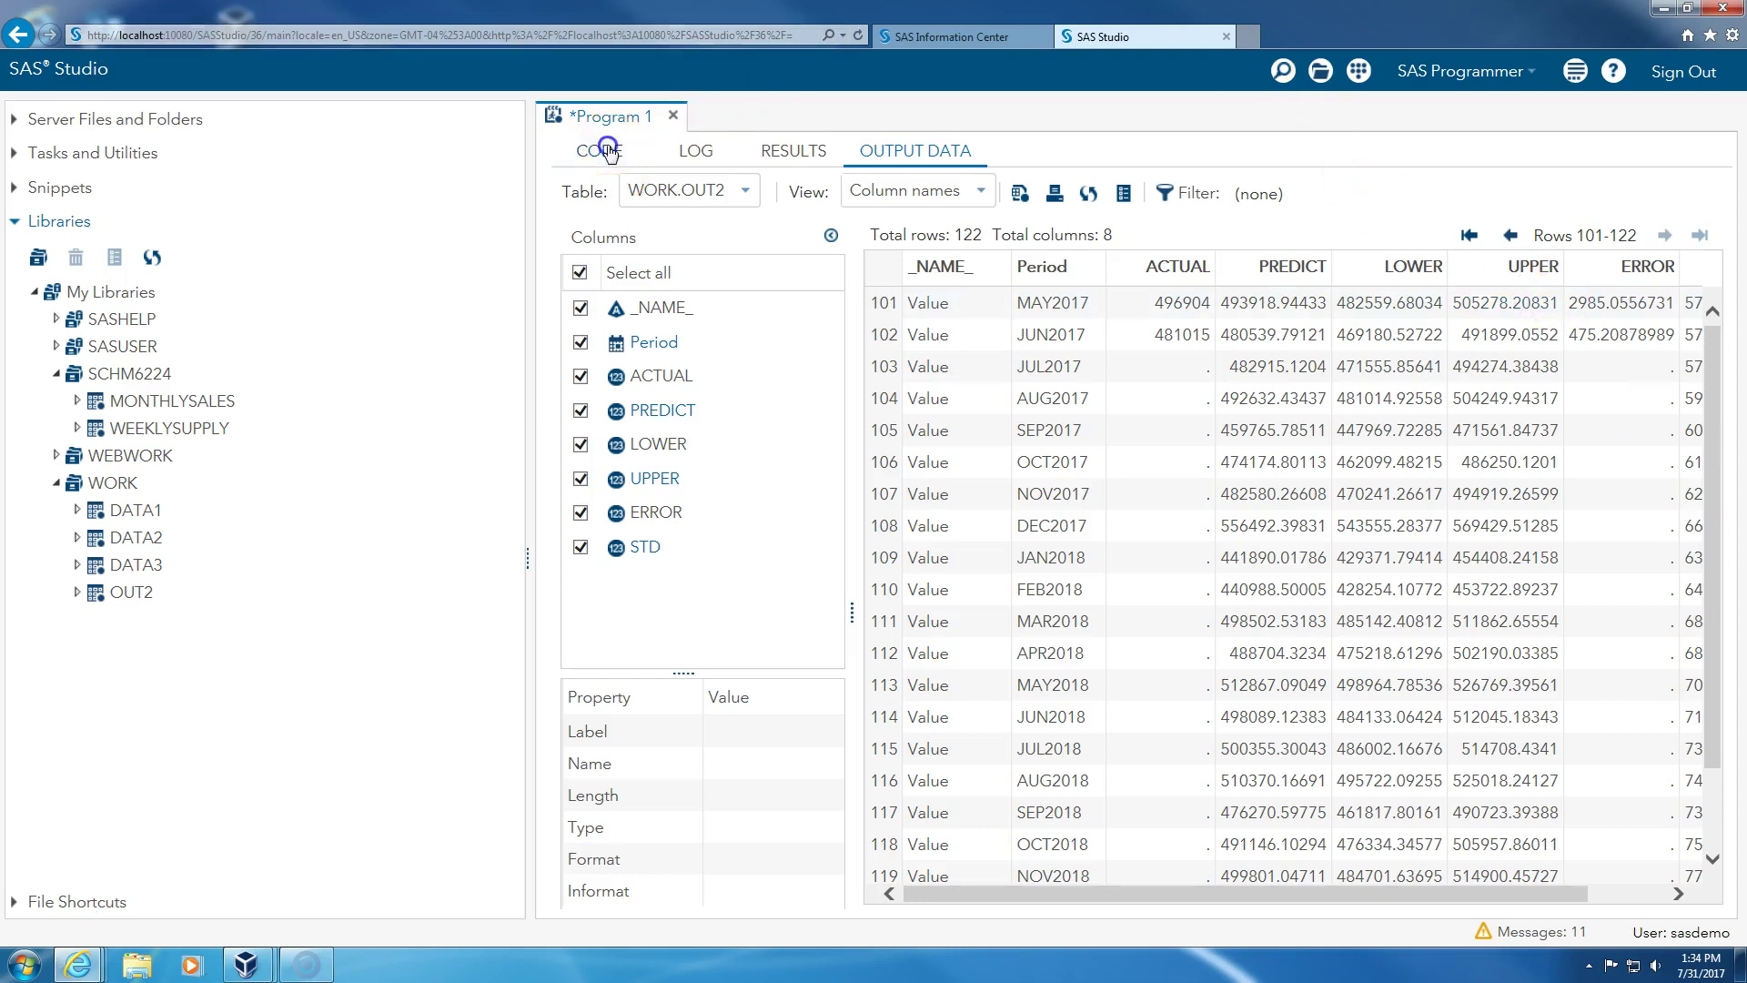
click(1085, 329)
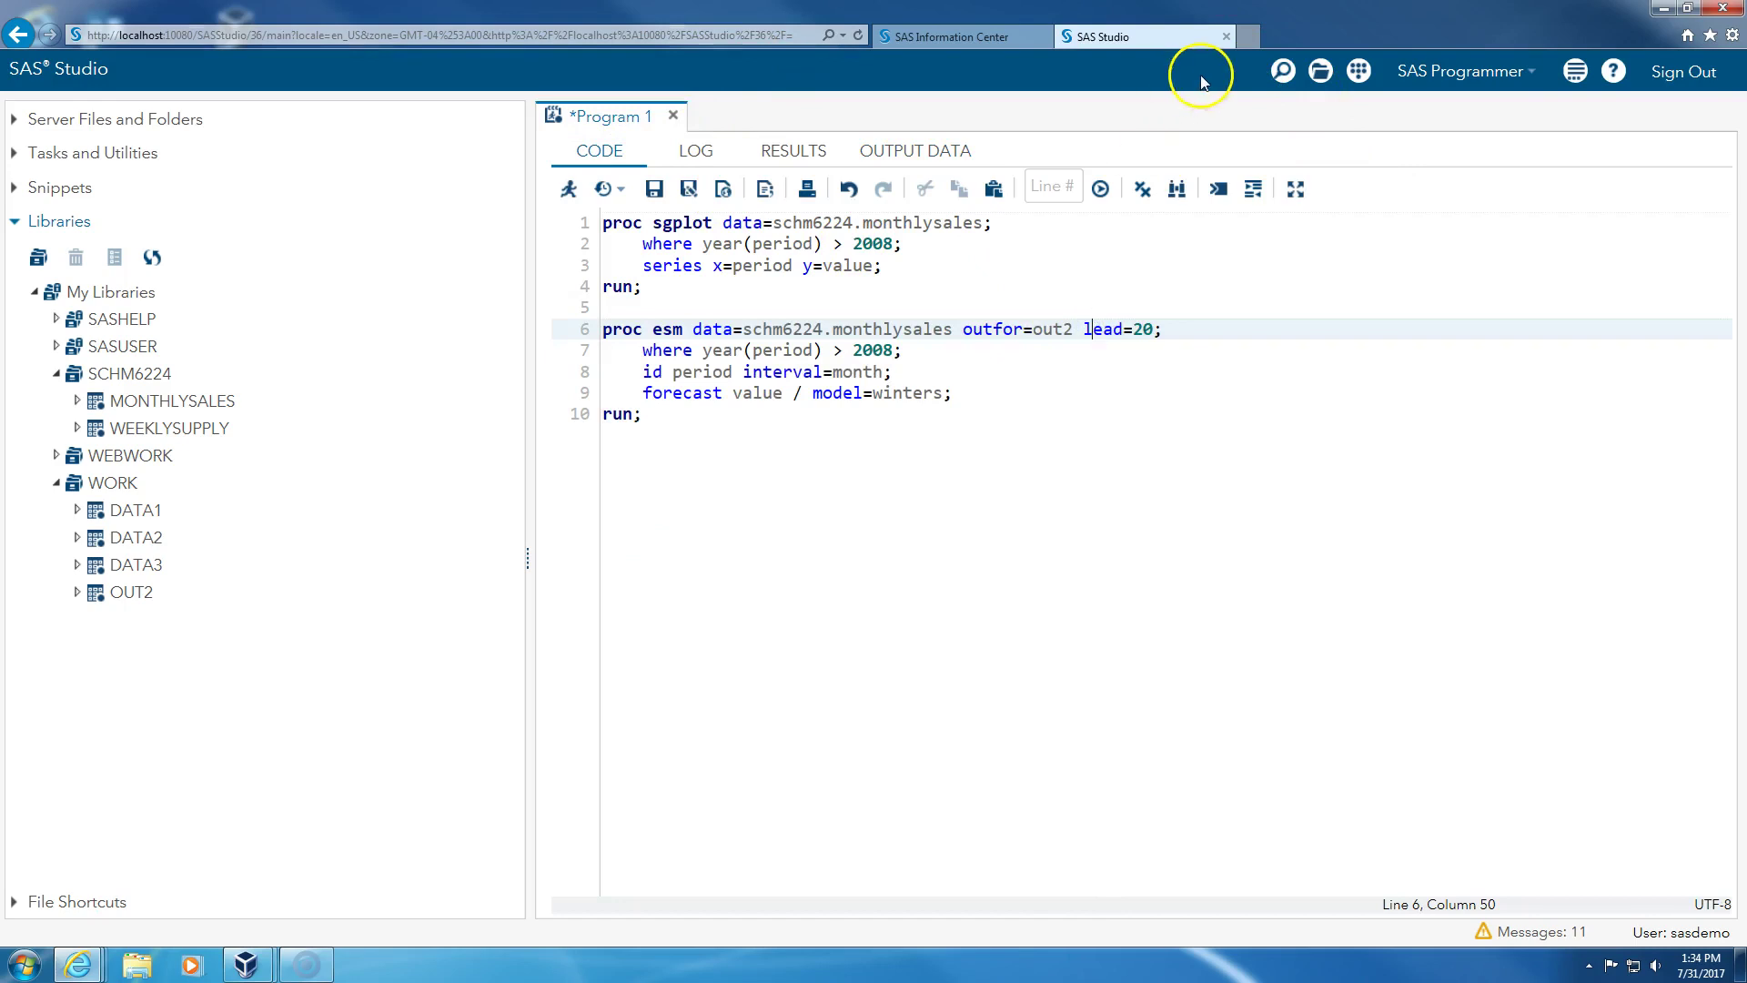
key(Left)
text(back=8)
key(BackSpace)
key(BackSpace)
text(5)
click(1138, 328)
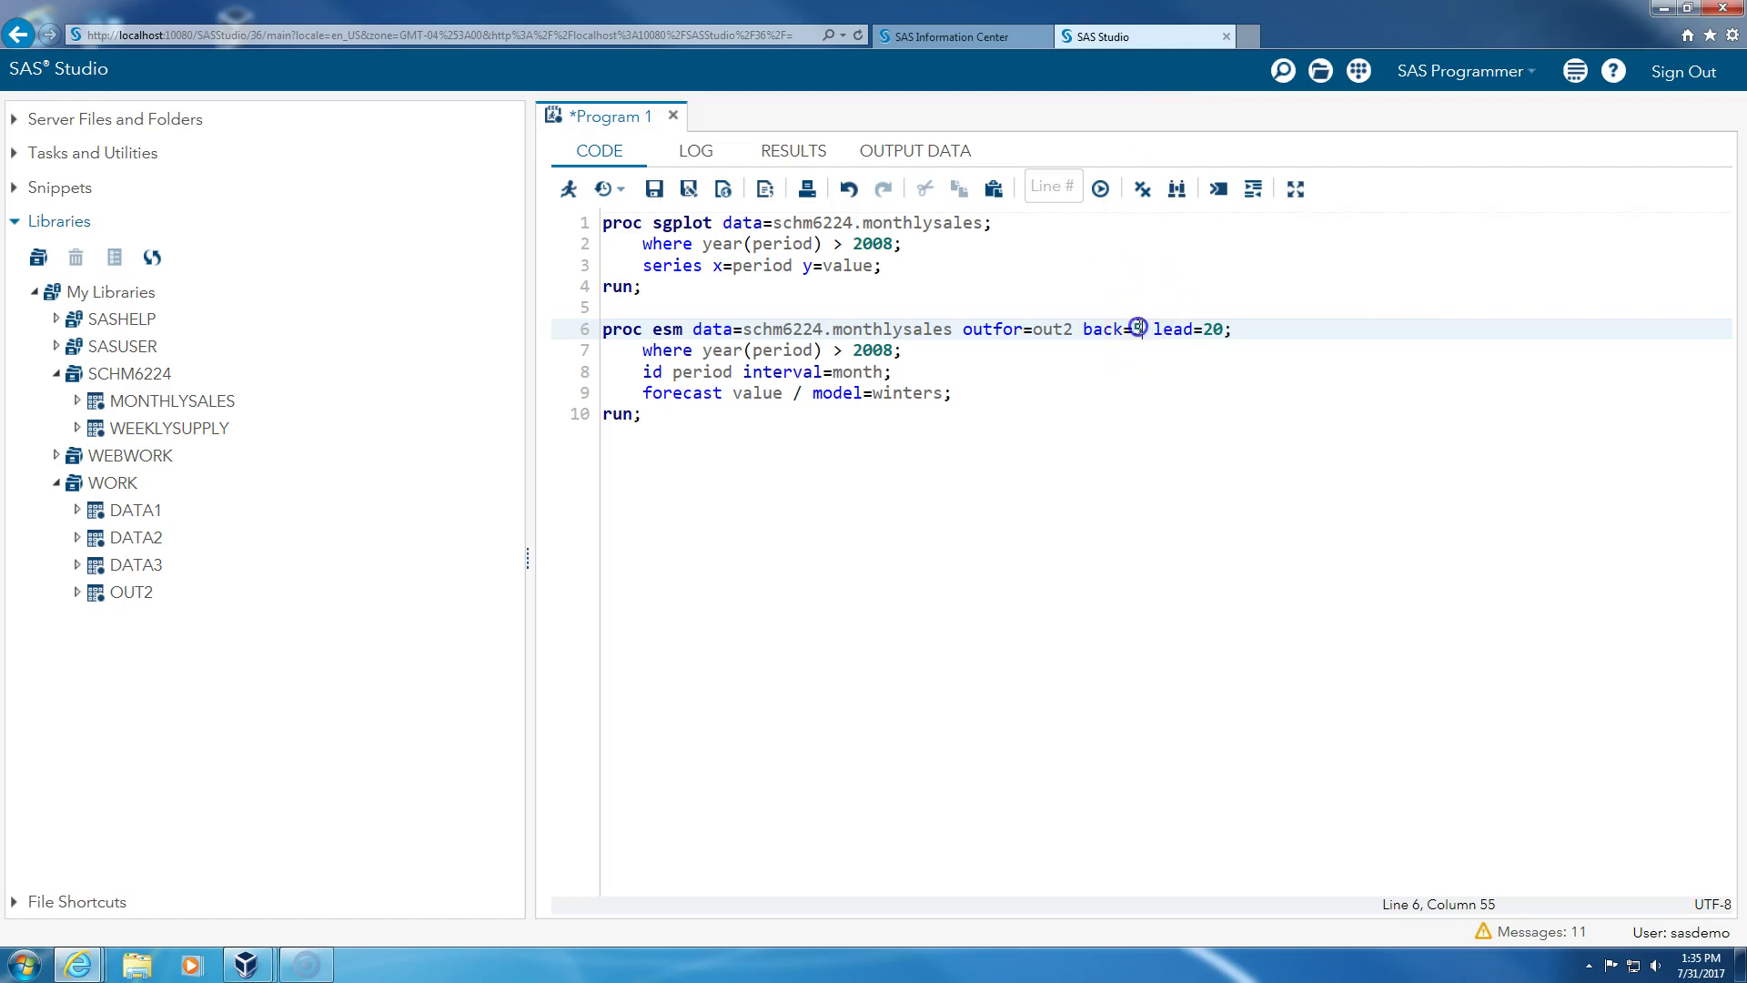
double_click(1138, 328)
click(1139, 334)
double_click(1144, 329)
Rerun only the PROC ESM step with the back option included.
drag(603, 329, 713, 417)
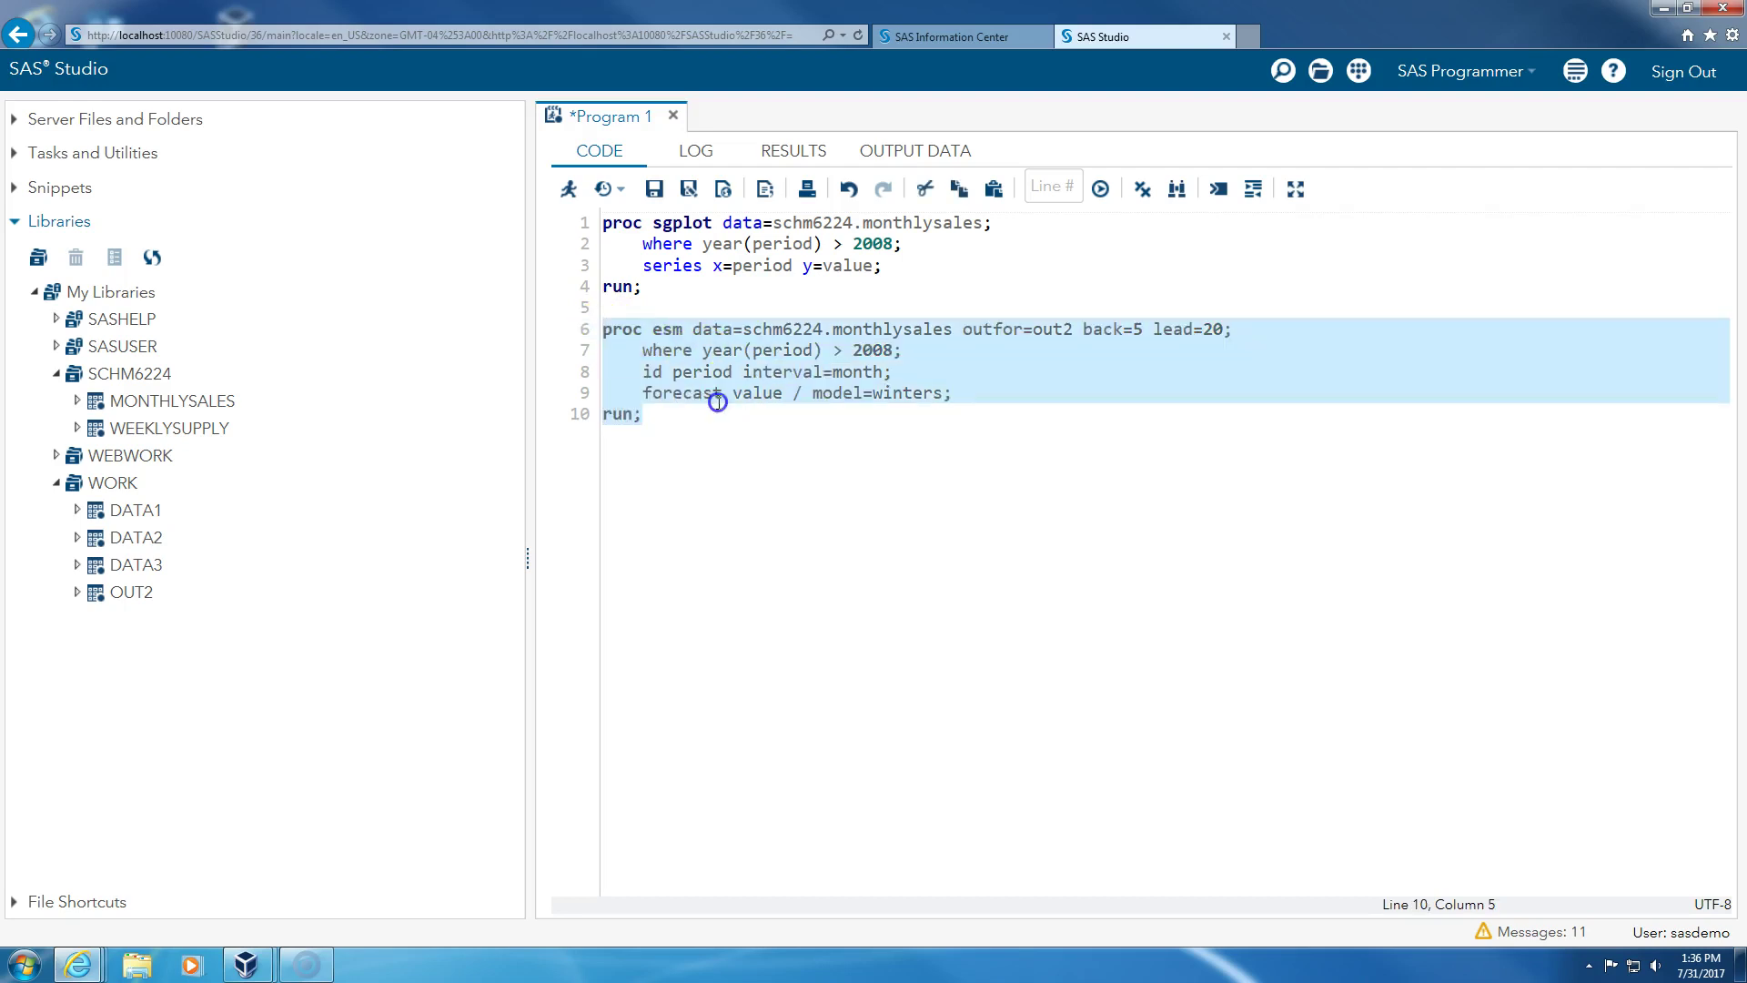
right_click(819, 357)
click(865, 363)
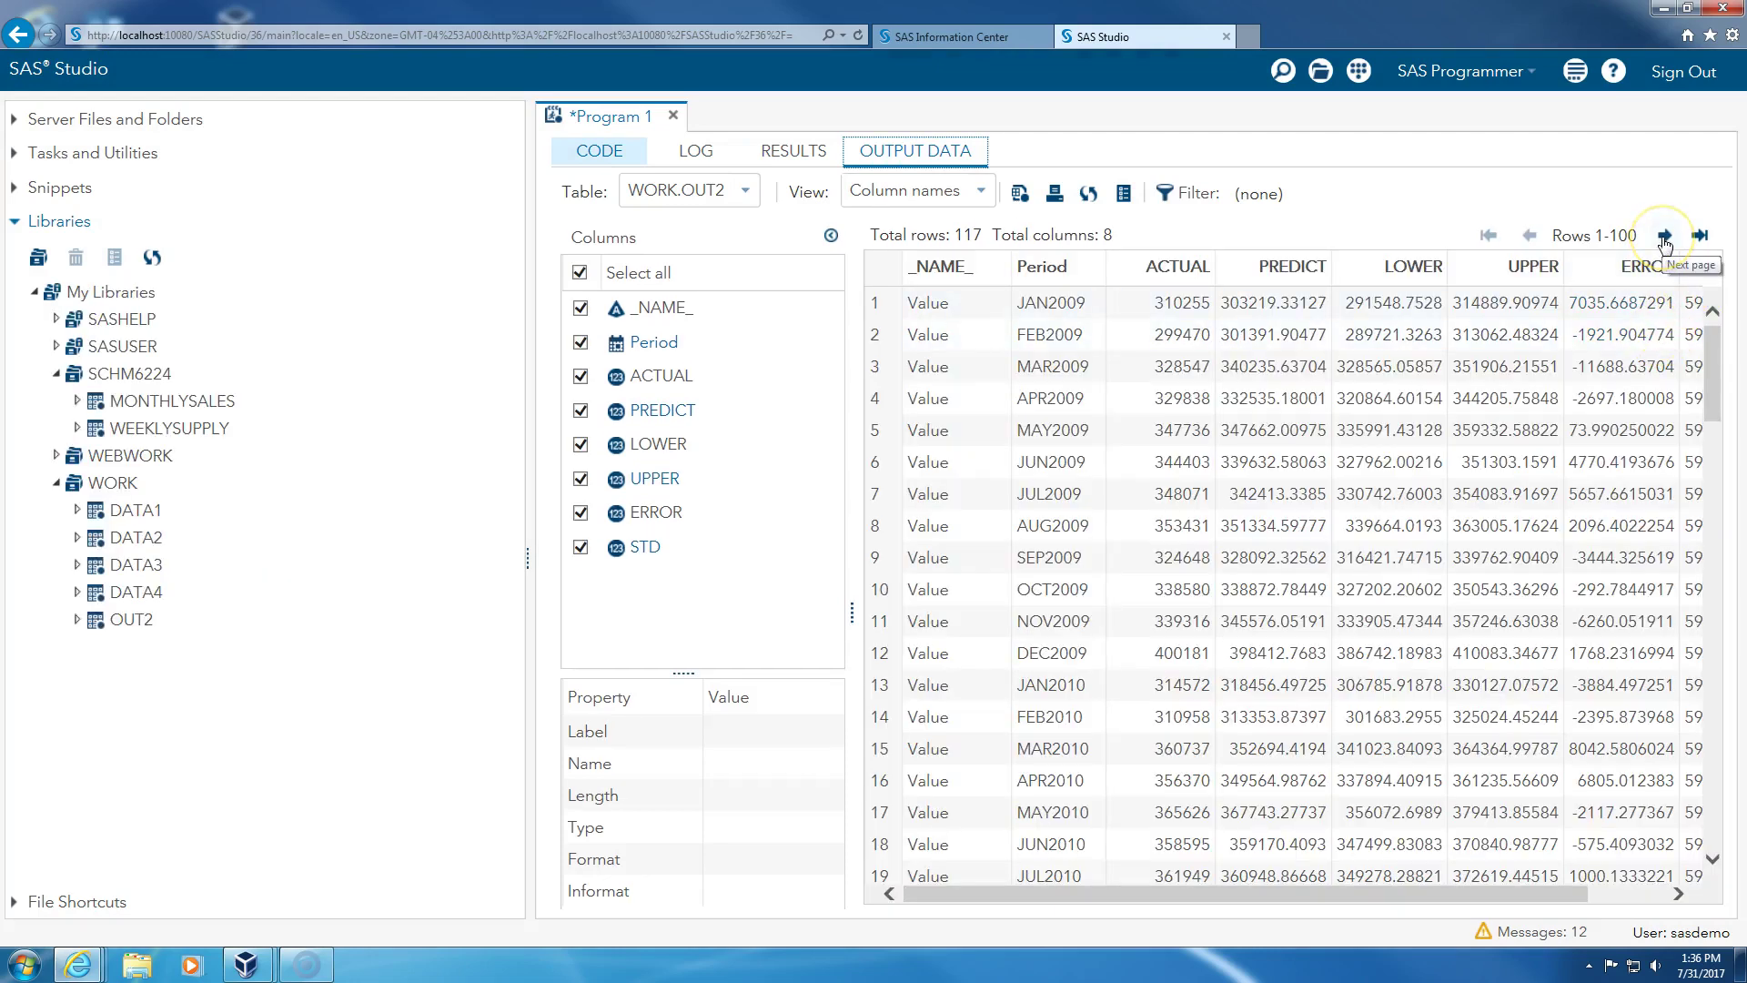
Examine the last actual and forecast rows of WORK.OUT2, including the end of the preceding page.
click(1700, 236)
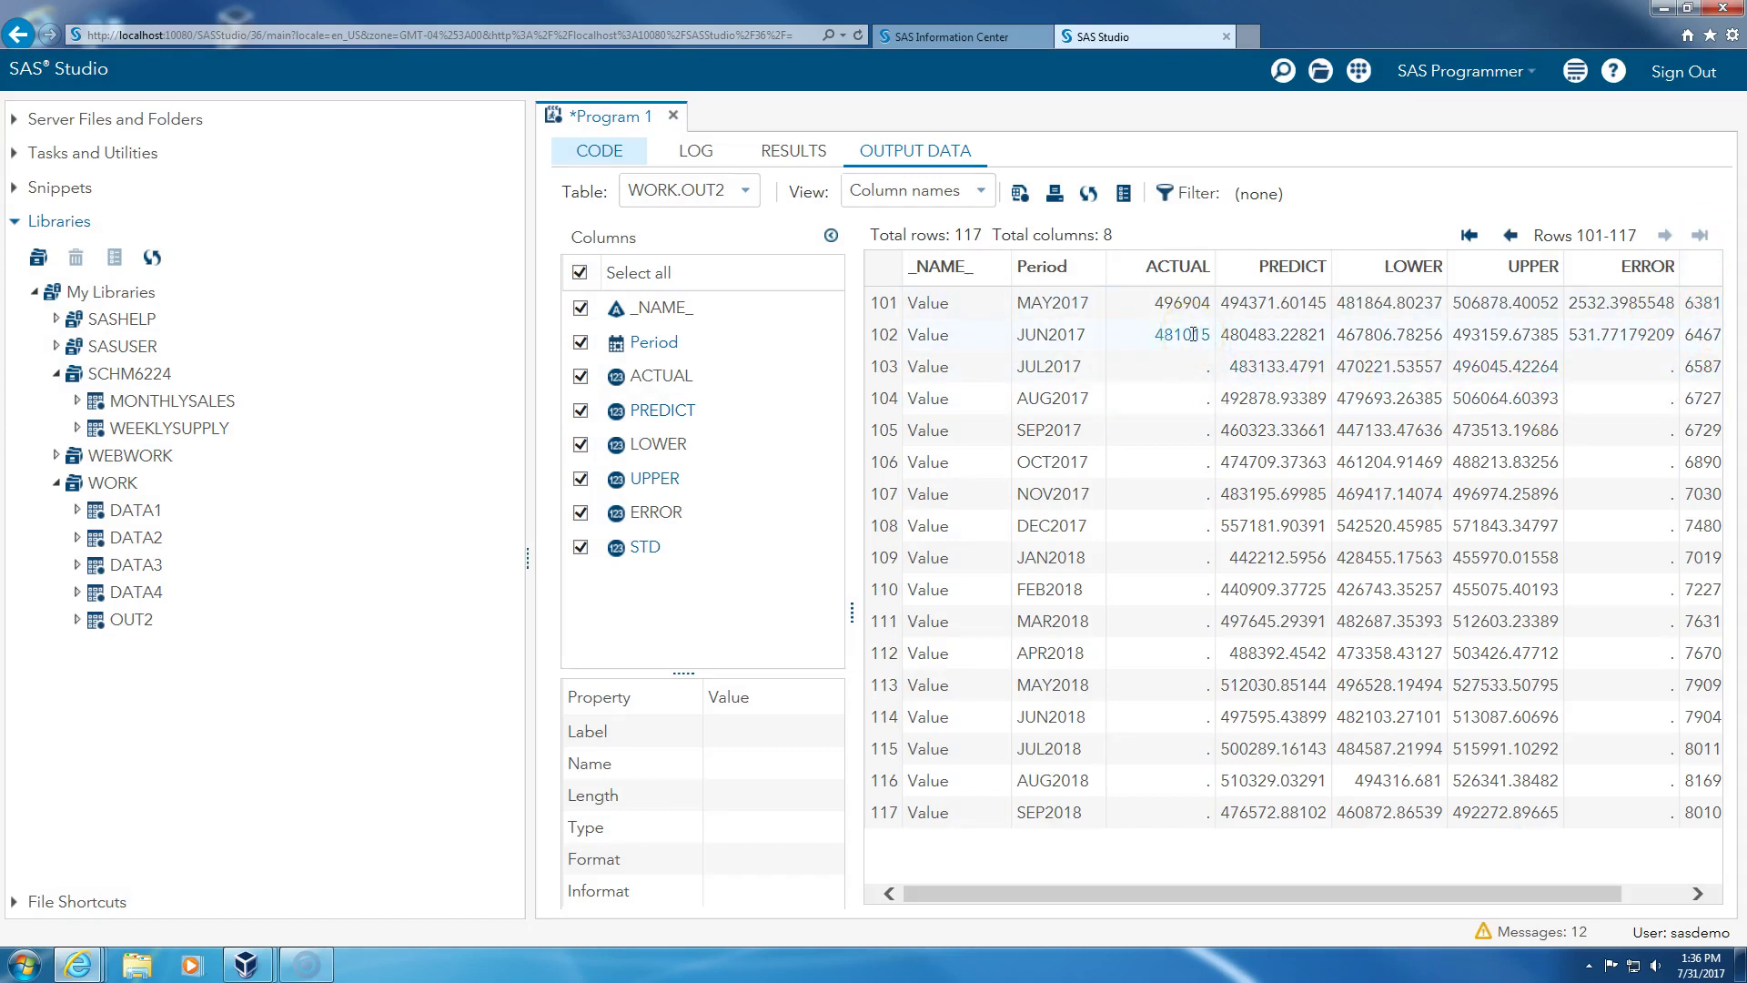
click(1180, 371)
click(1509, 235)
drag(1715, 369, 1707, 819)
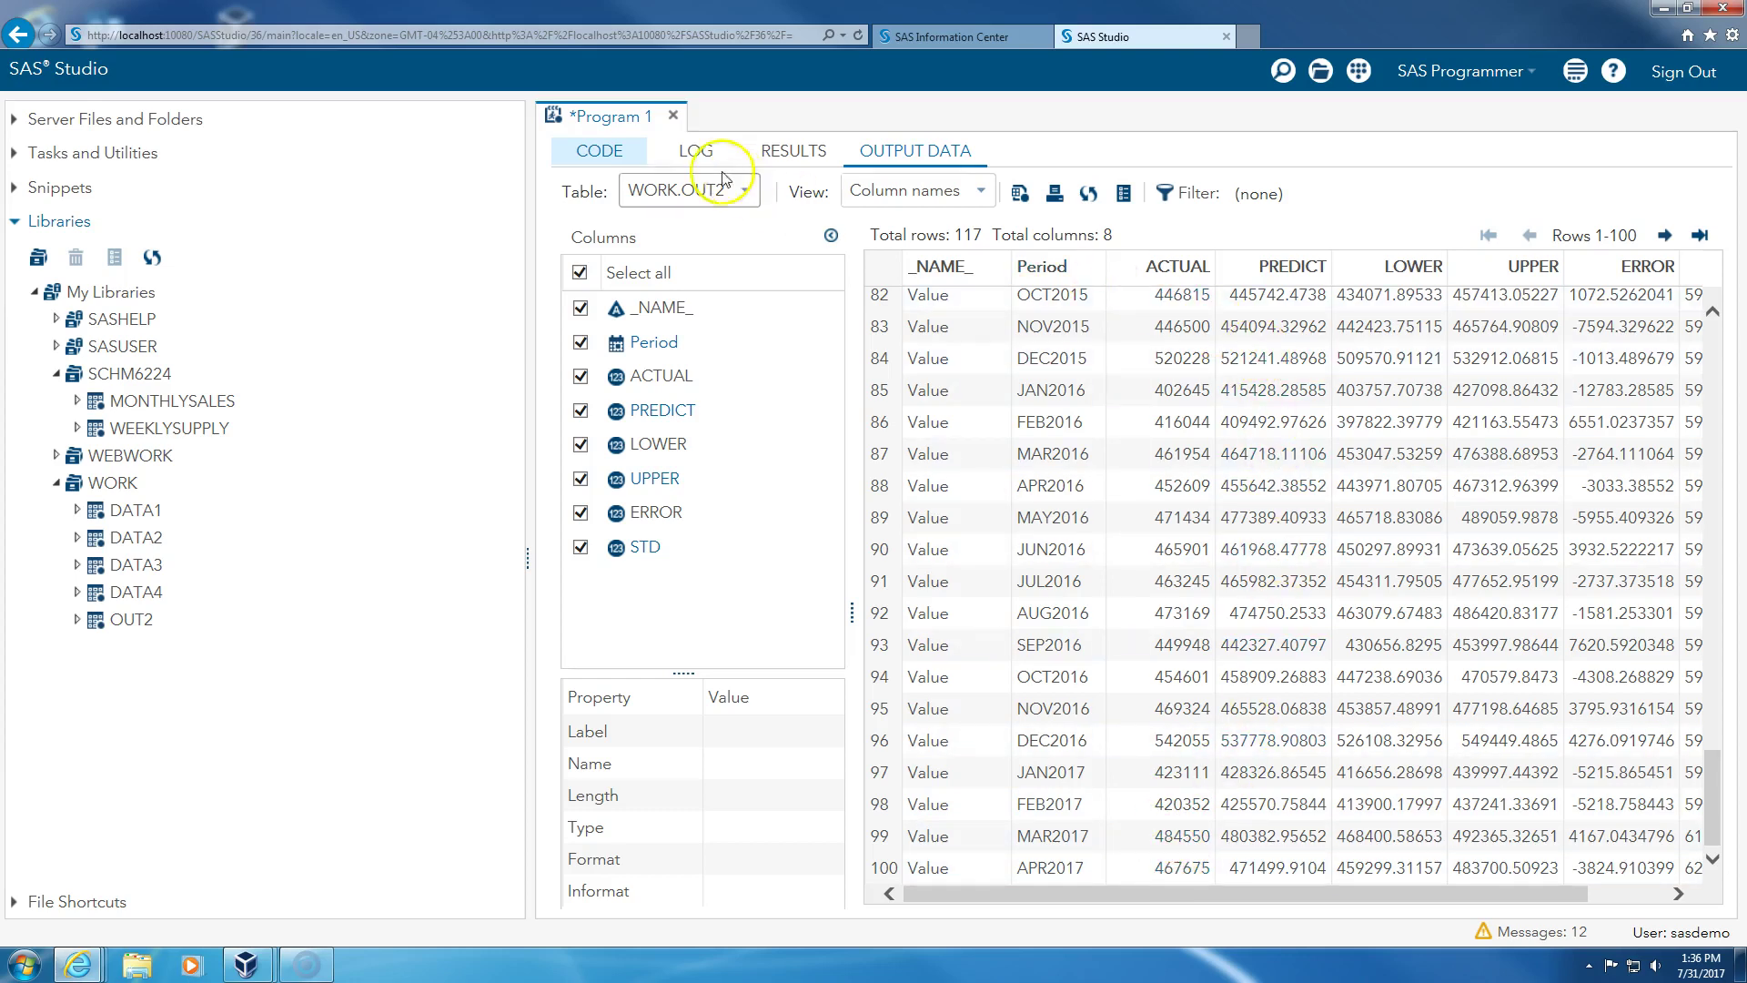
Add plot=(modelforecasts forecastsonly) on a new line within the PROC ESM statement, after lead=20.
click(626, 157)
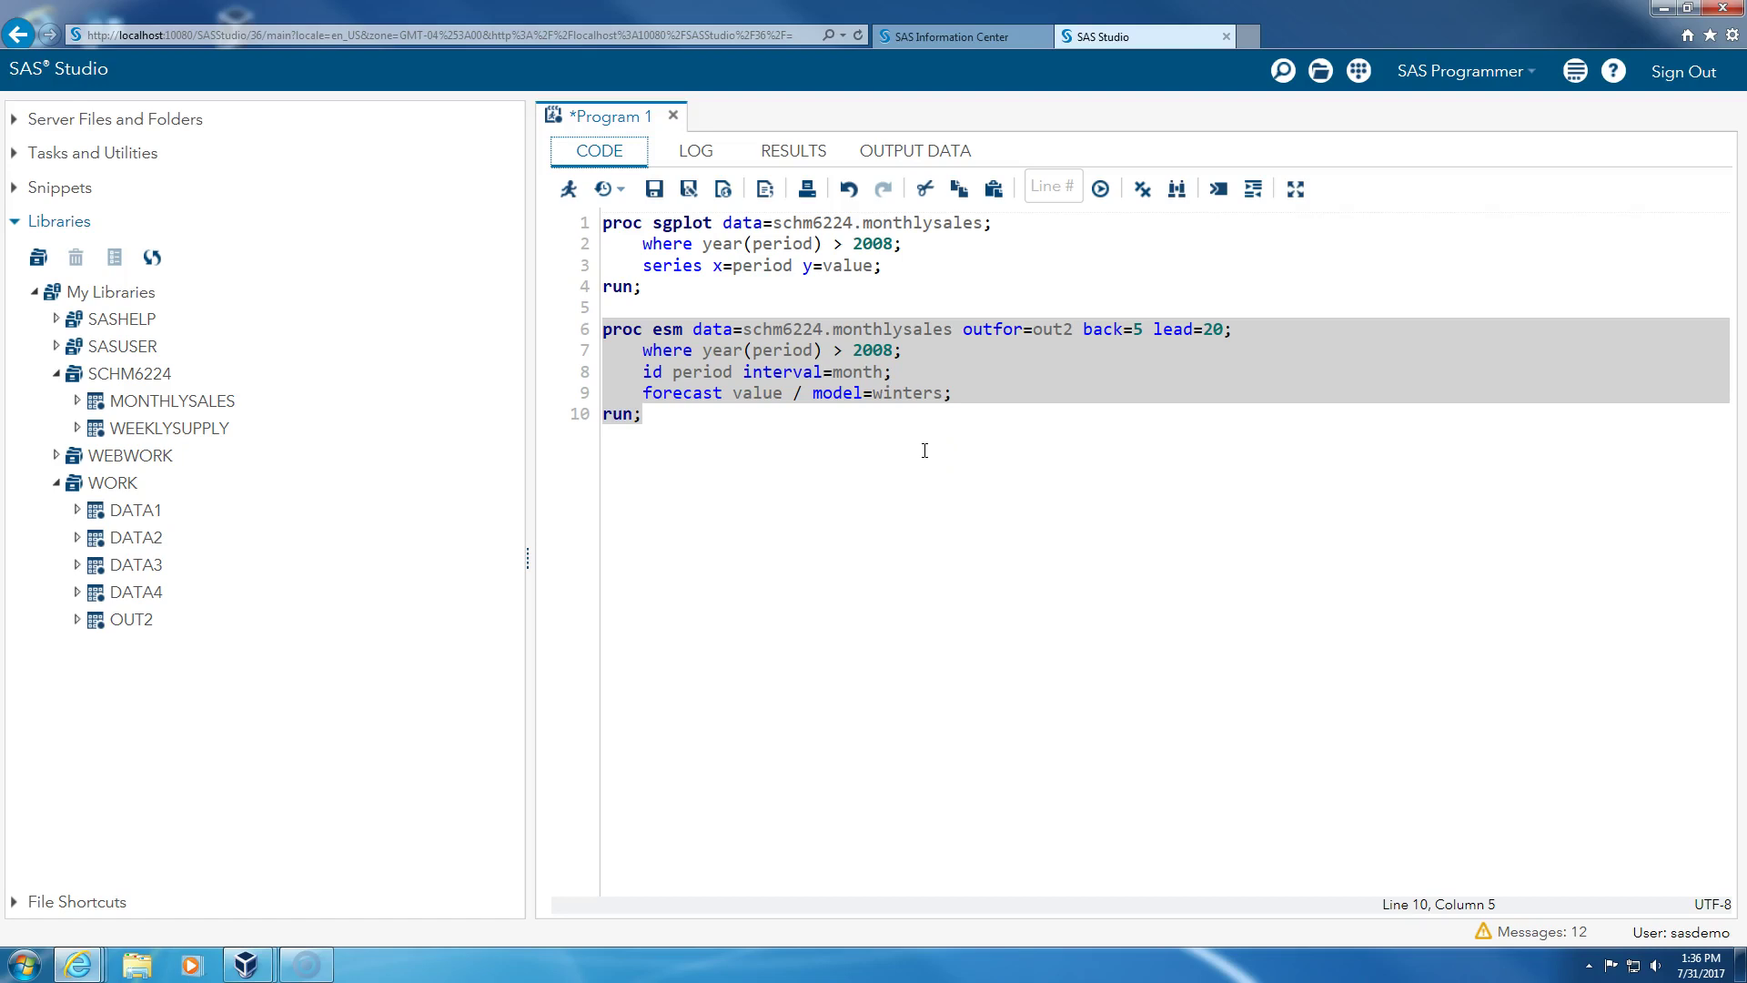
click(1227, 329)
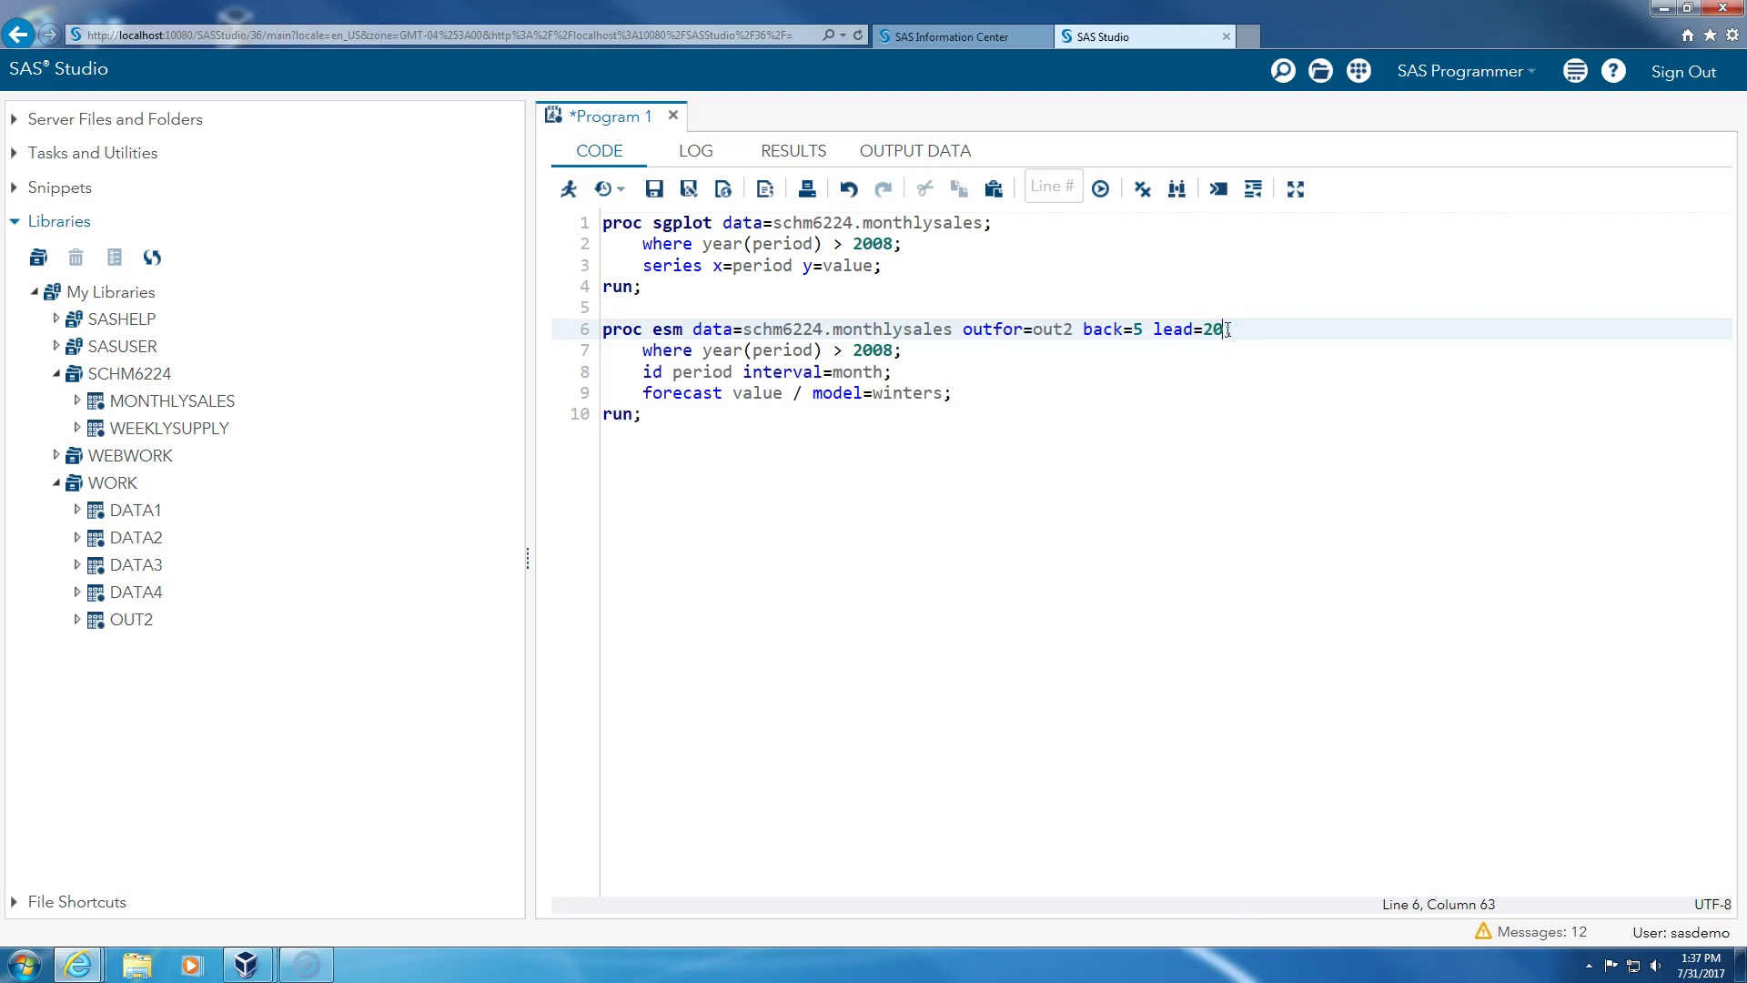
key(Return)
key(Tab)
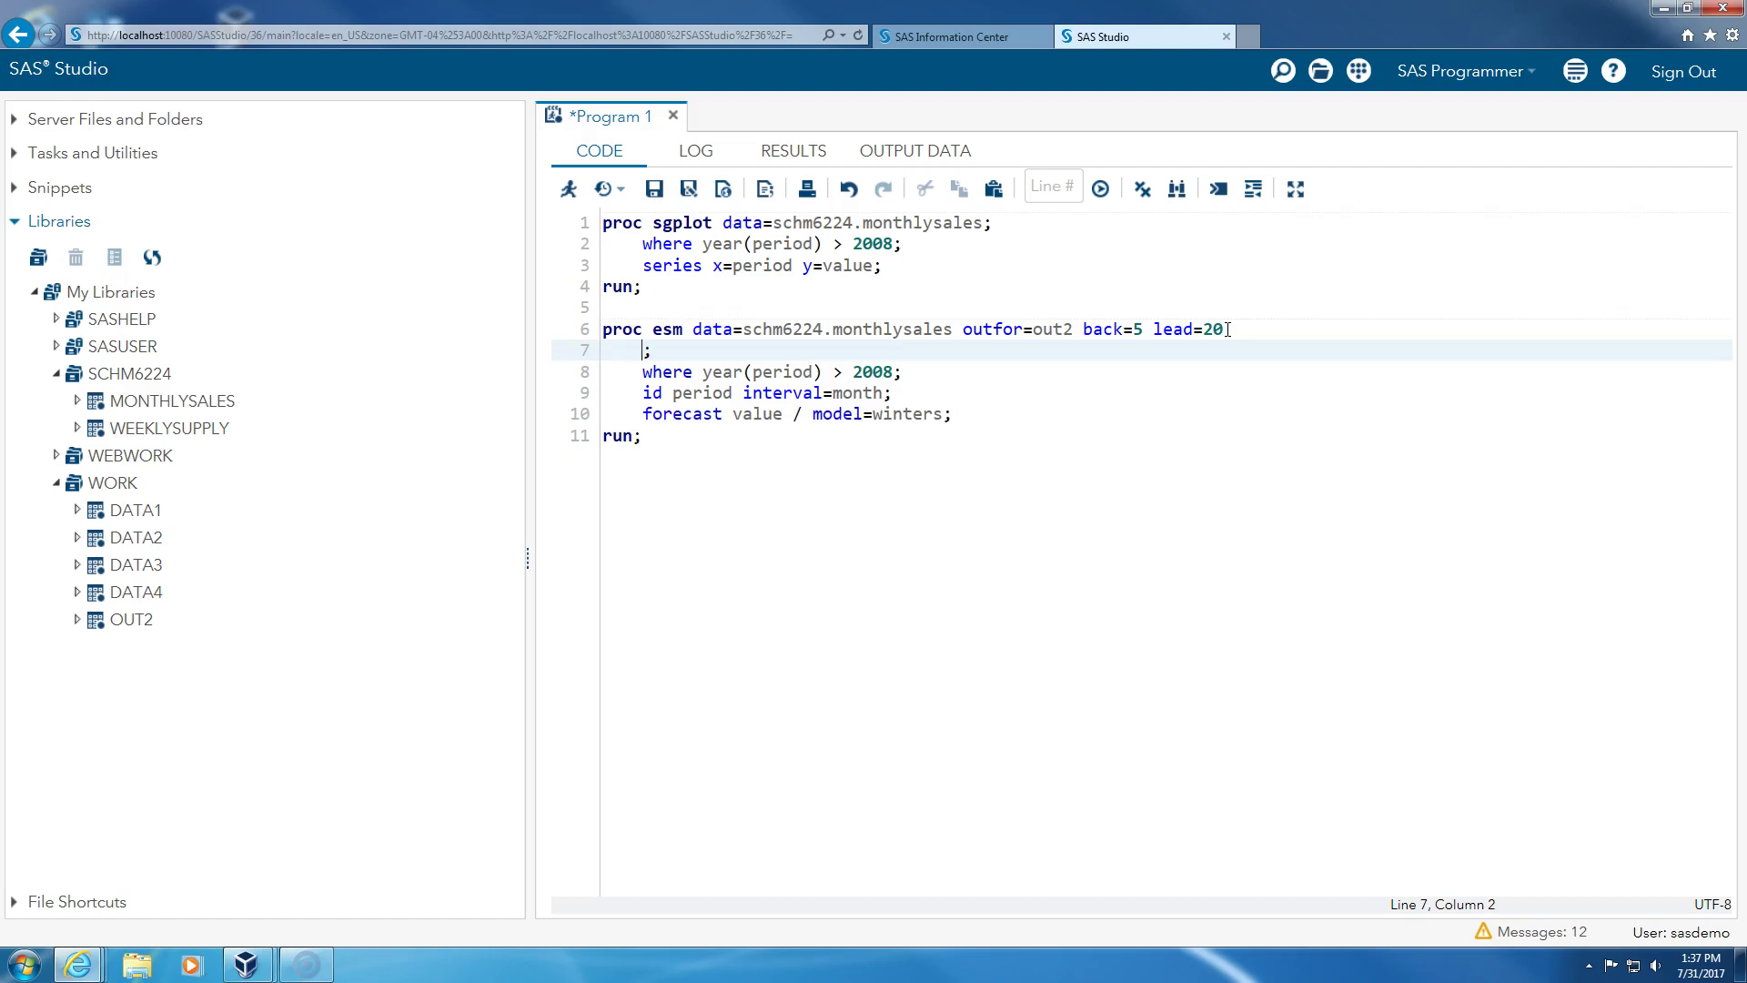
text(plot)
text(=)
text(()
text(mode)
key(BackSpace)
key(BackSpace)
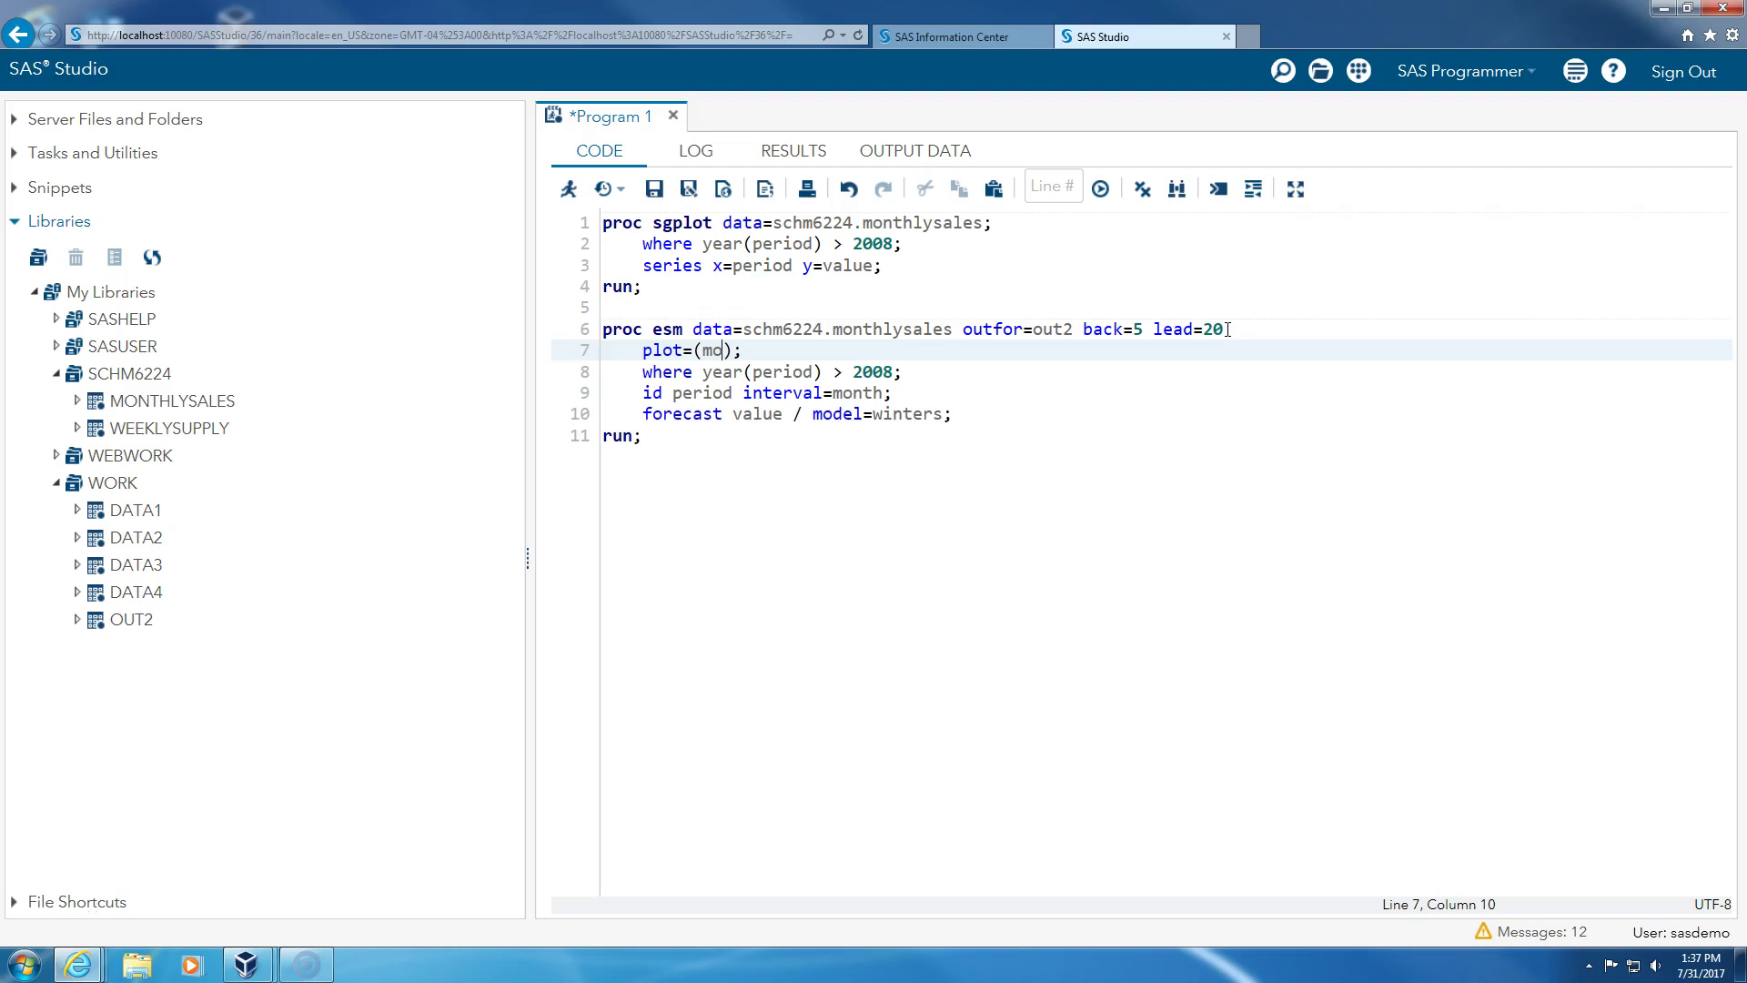
text(de)
key(BackSpace)
key(BackSpace)
text(delforecat)
key(BackSpace)
text(sts forecasts)
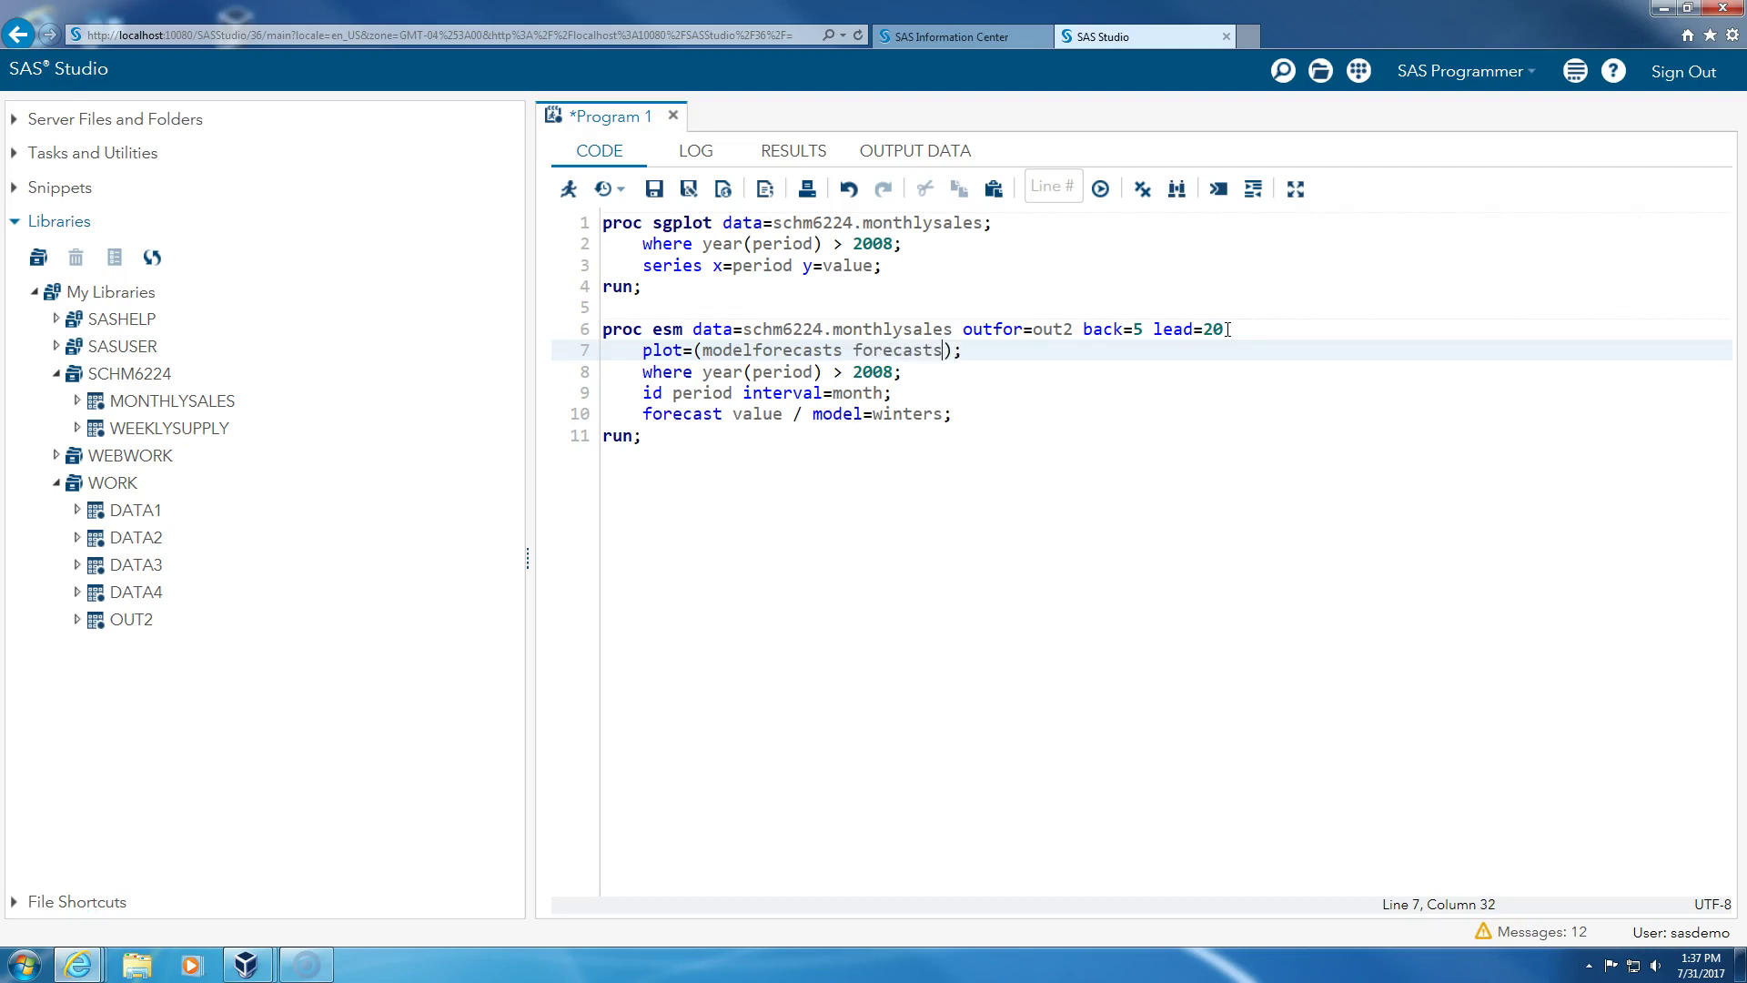
text(only)
Run only the PROC ESM step and review the forecast plots it produces.
drag(600, 328, 773, 426)
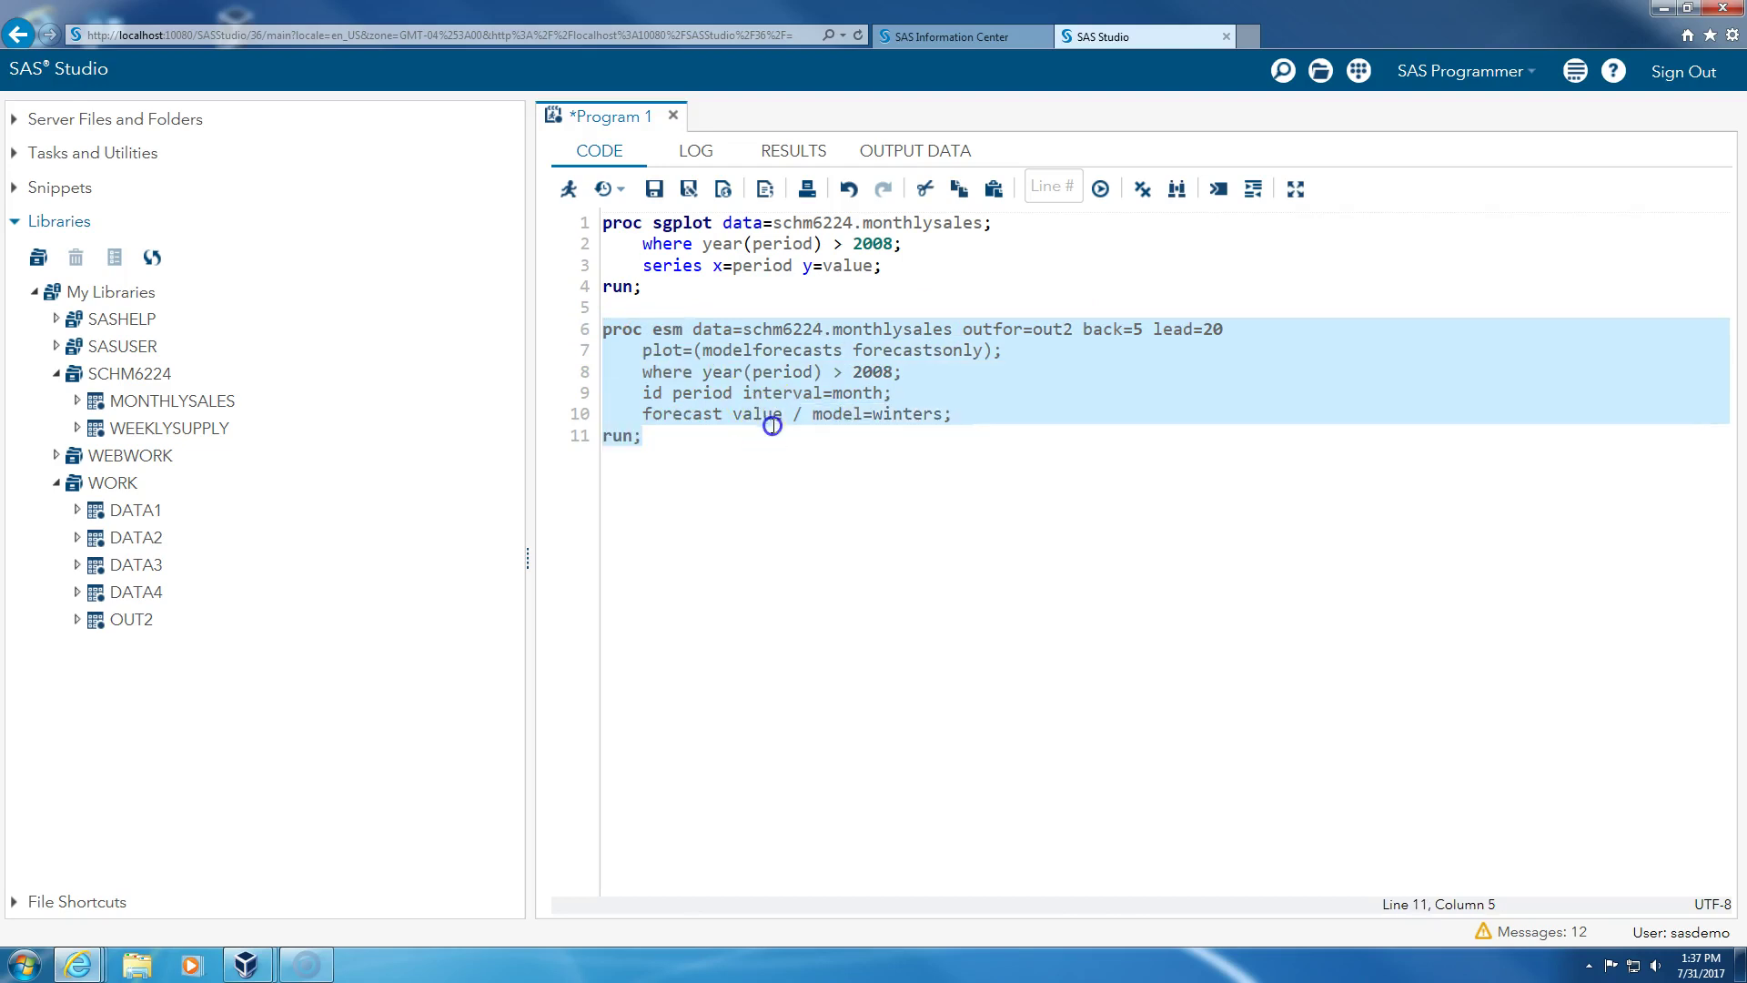
right_click(793, 373)
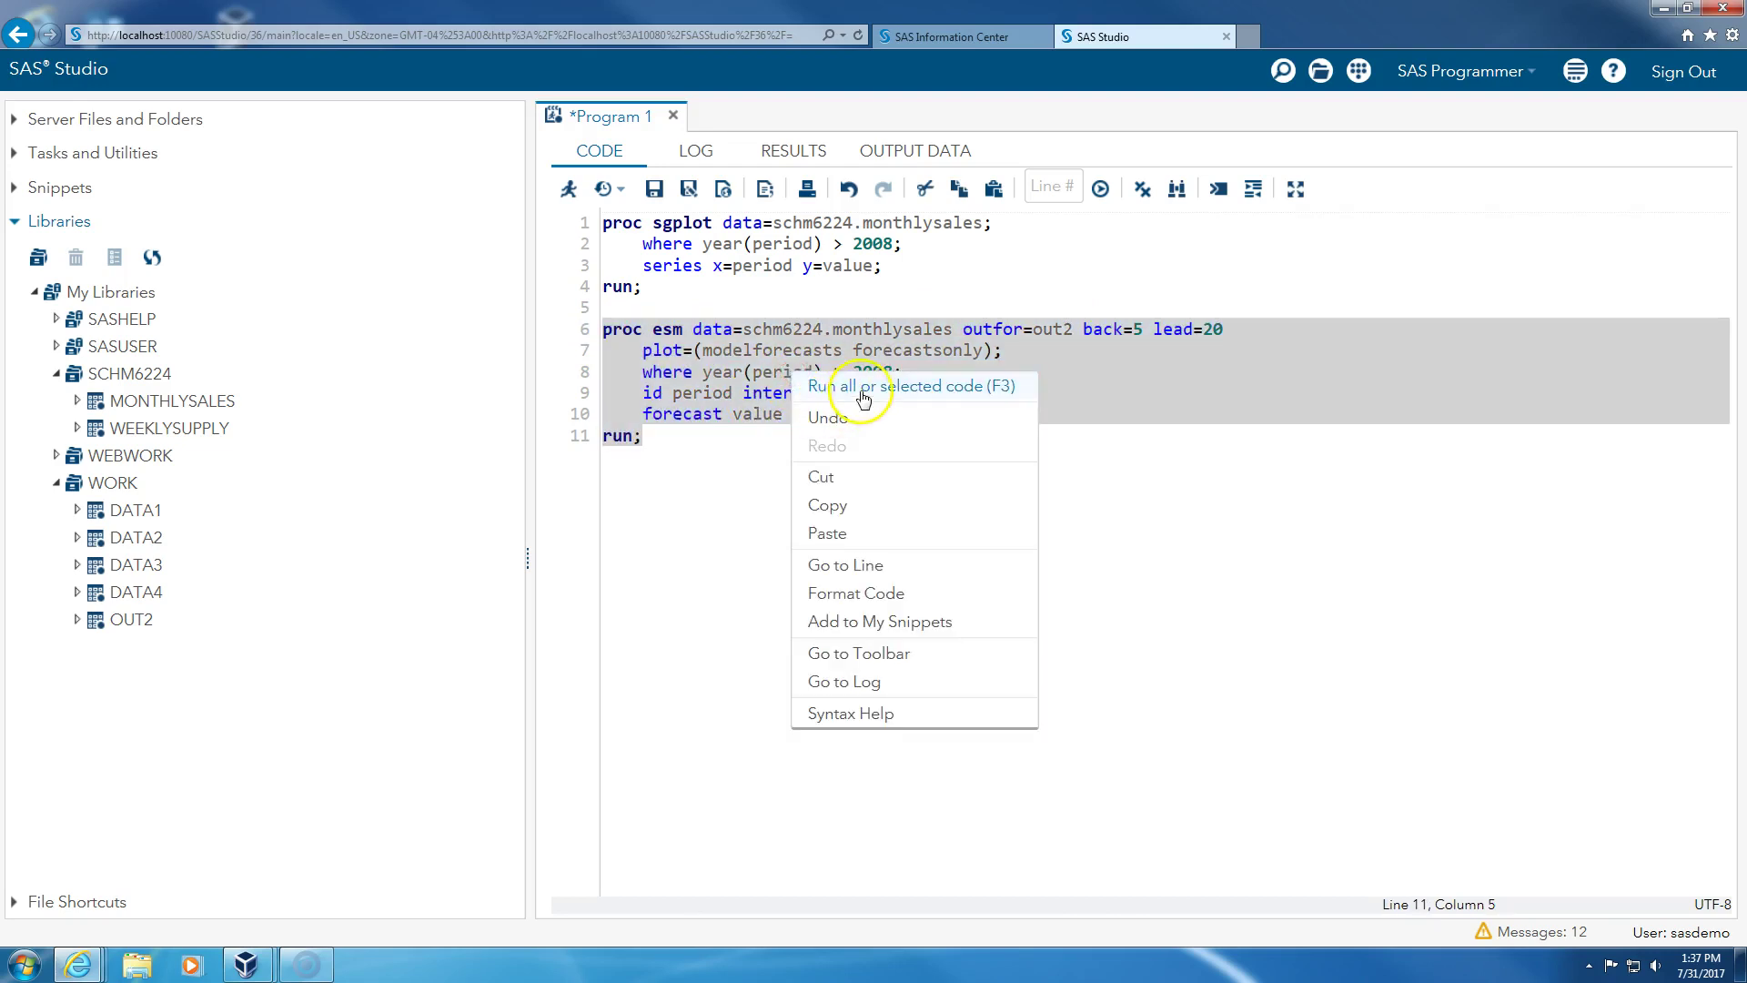
click(863, 396)
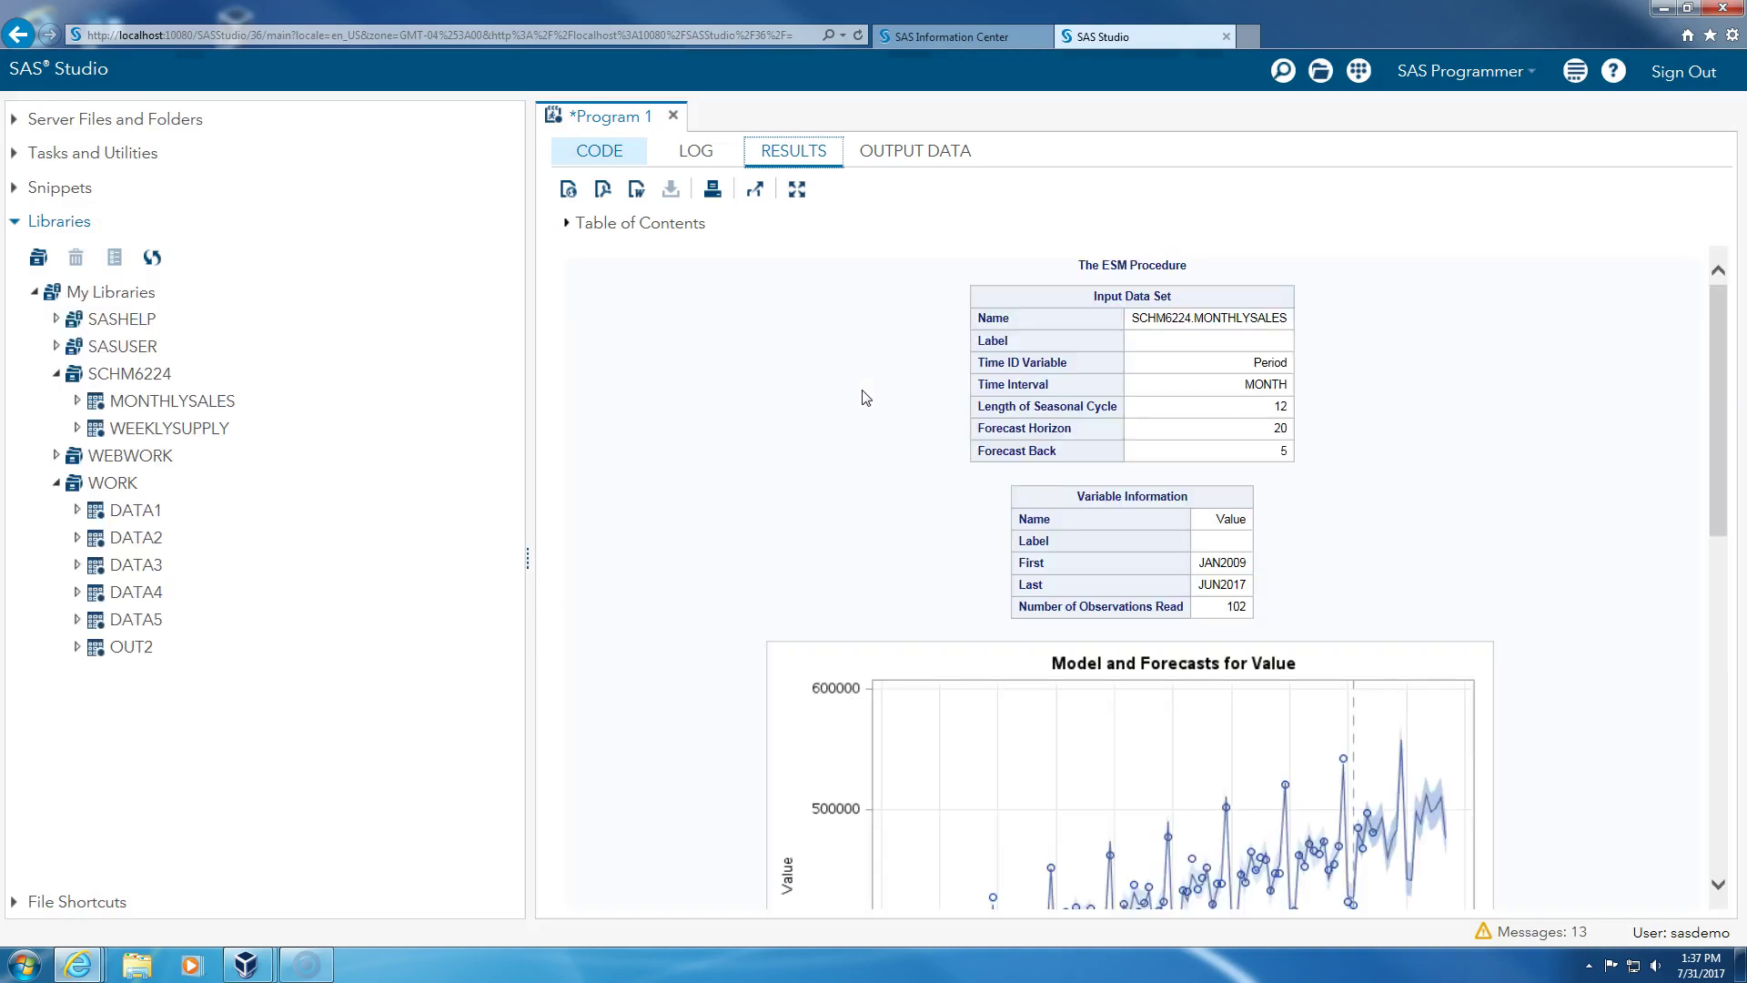
scroll(865, 397, down, 3)
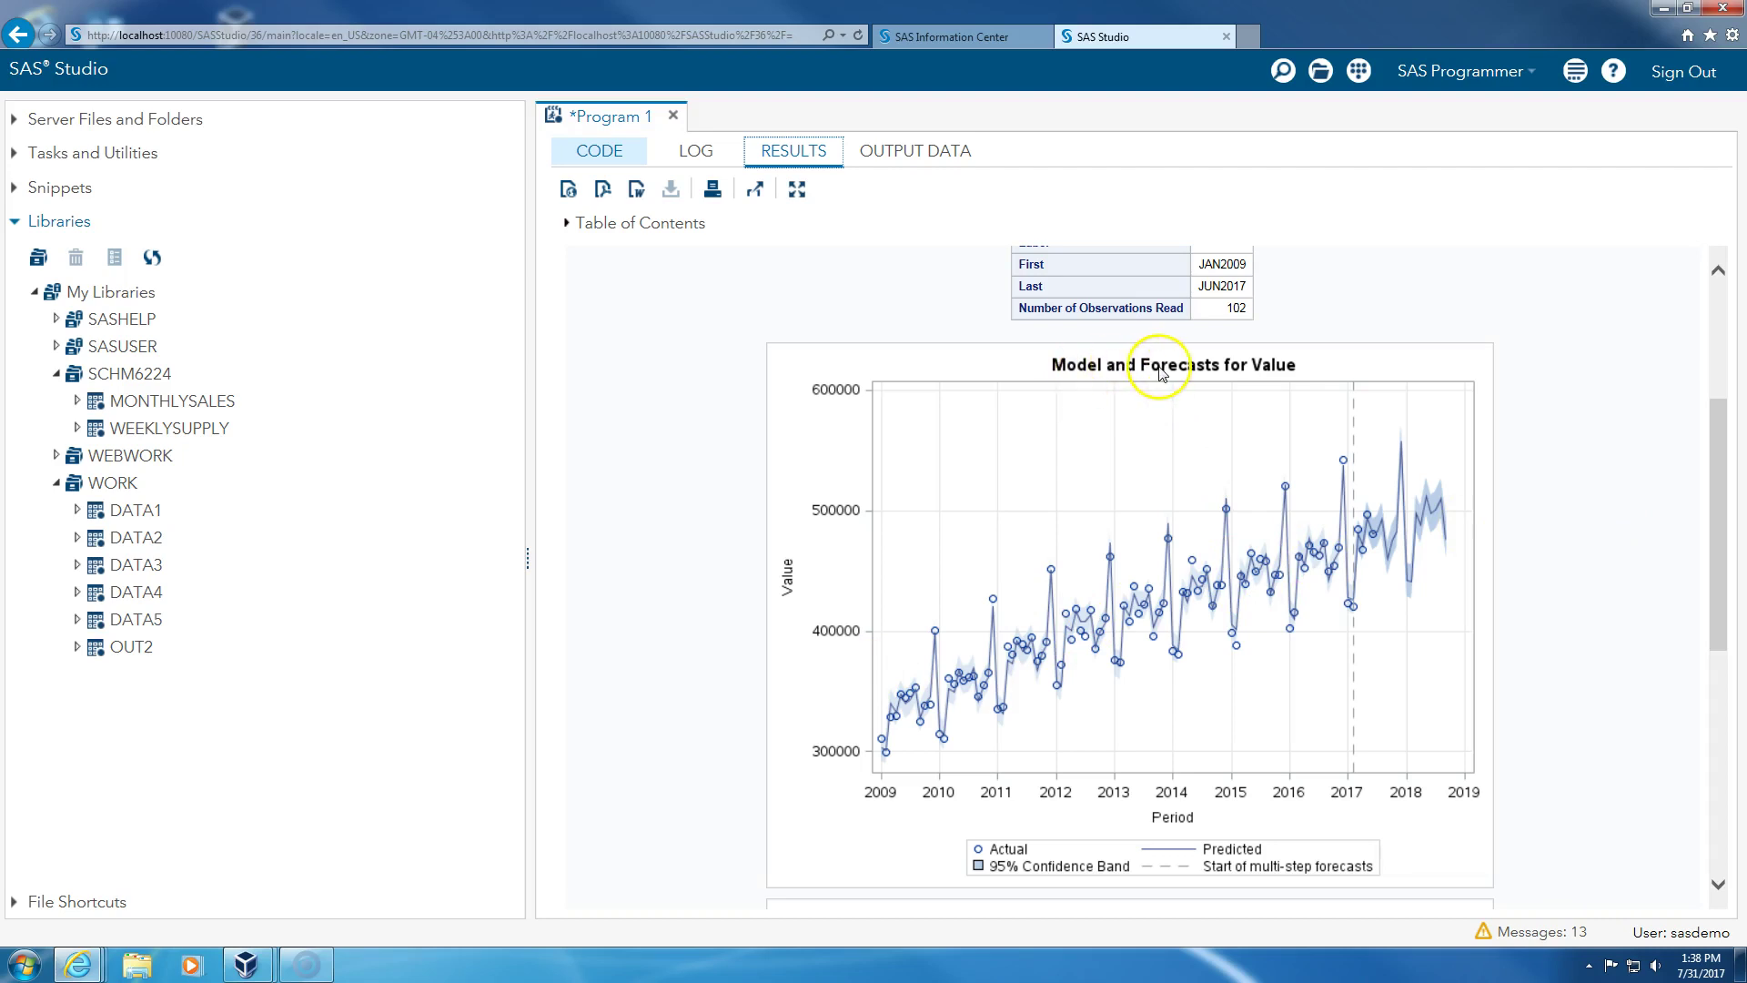
drag(1724, 423, 1718, 633)
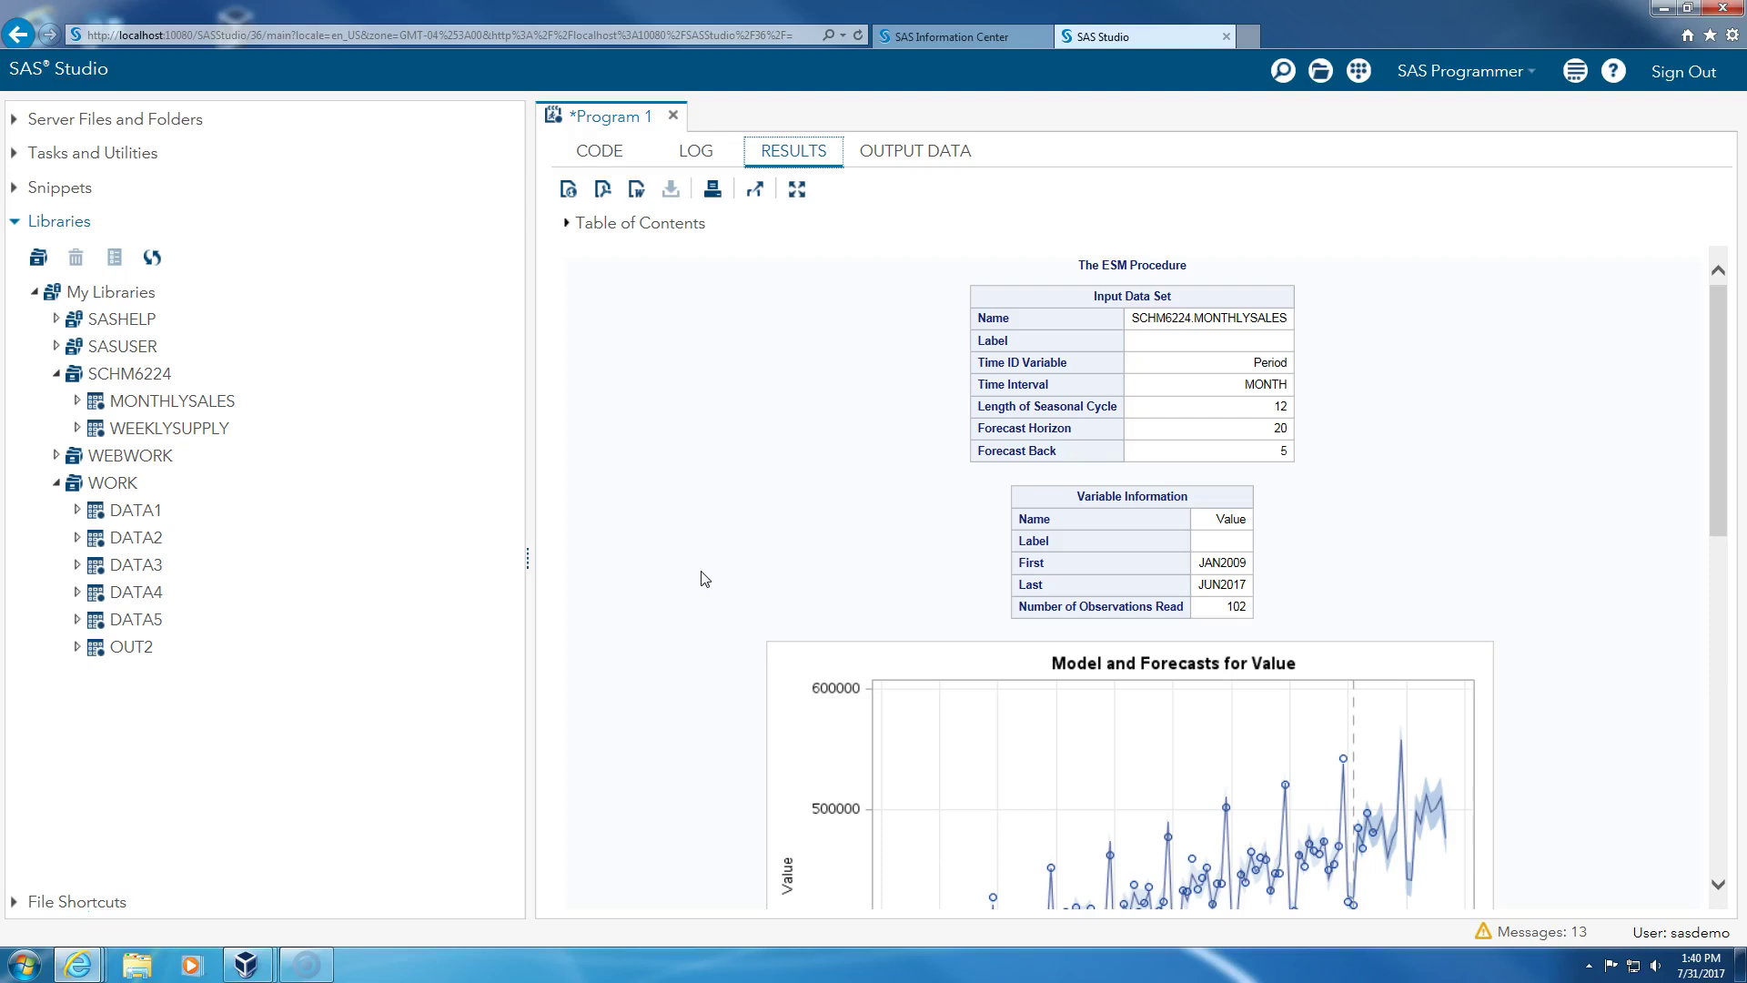
Add print=(estimates forecasts statistics performance) on a new line within the PROC ESM statement, after the plot option.
click(600, 150)
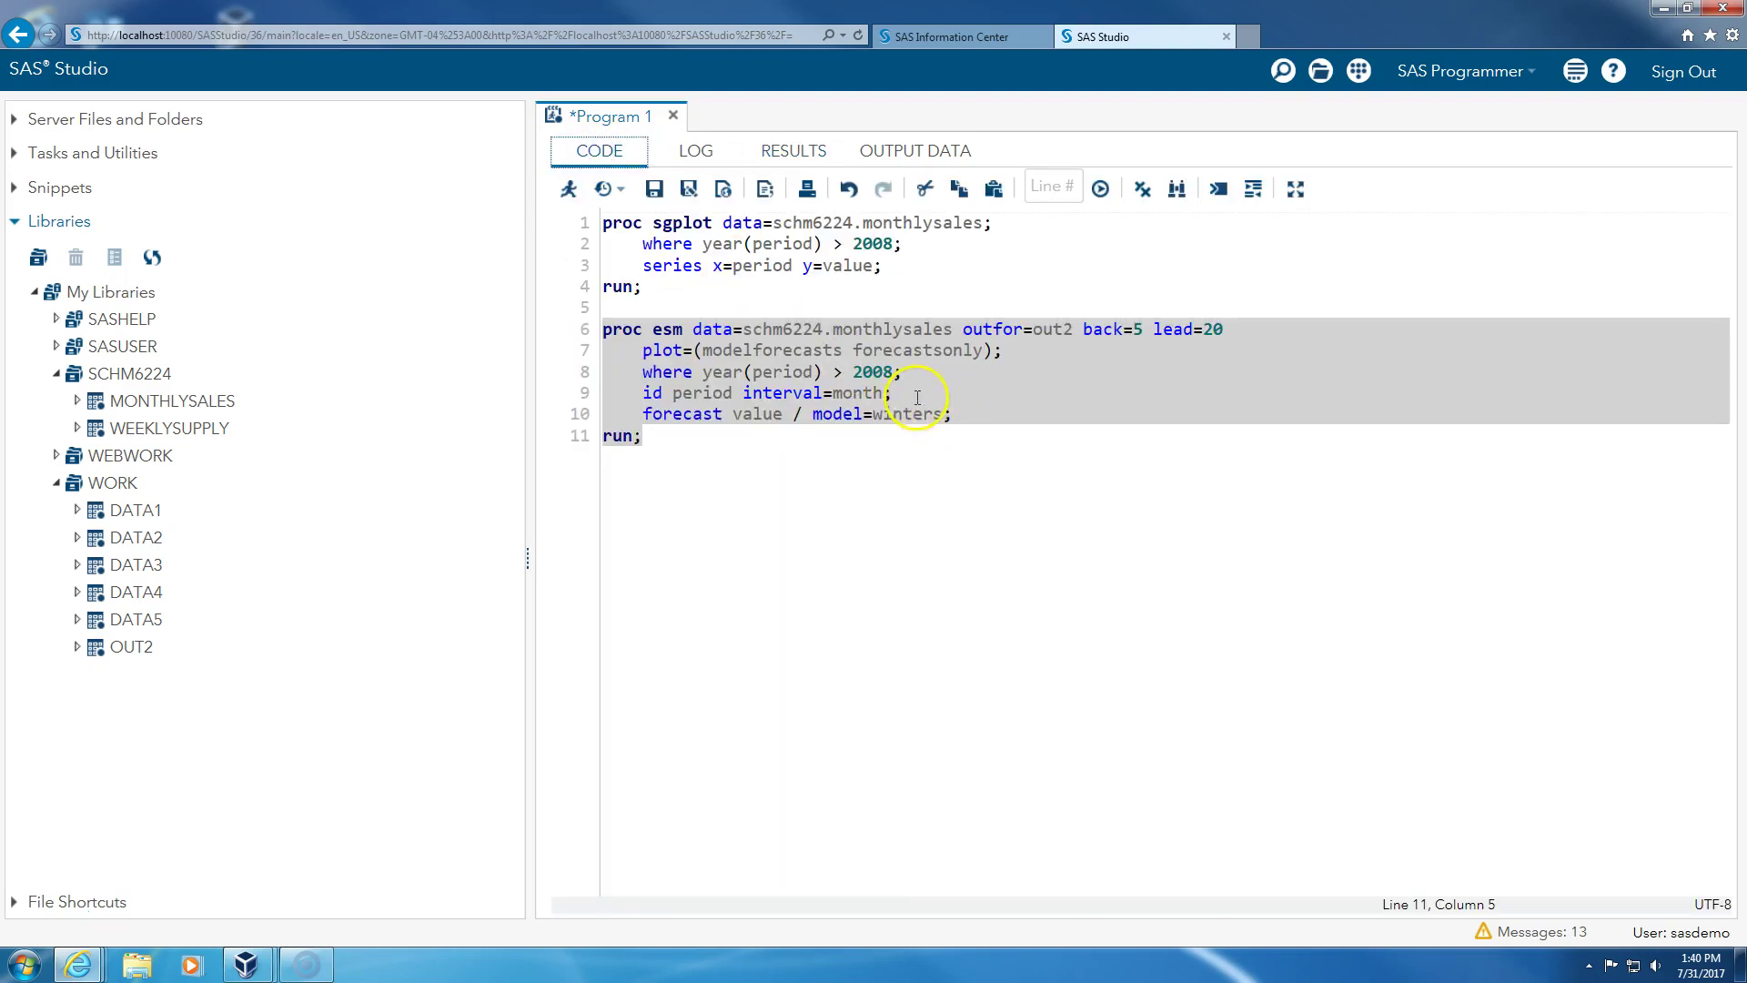
click(992, 351)
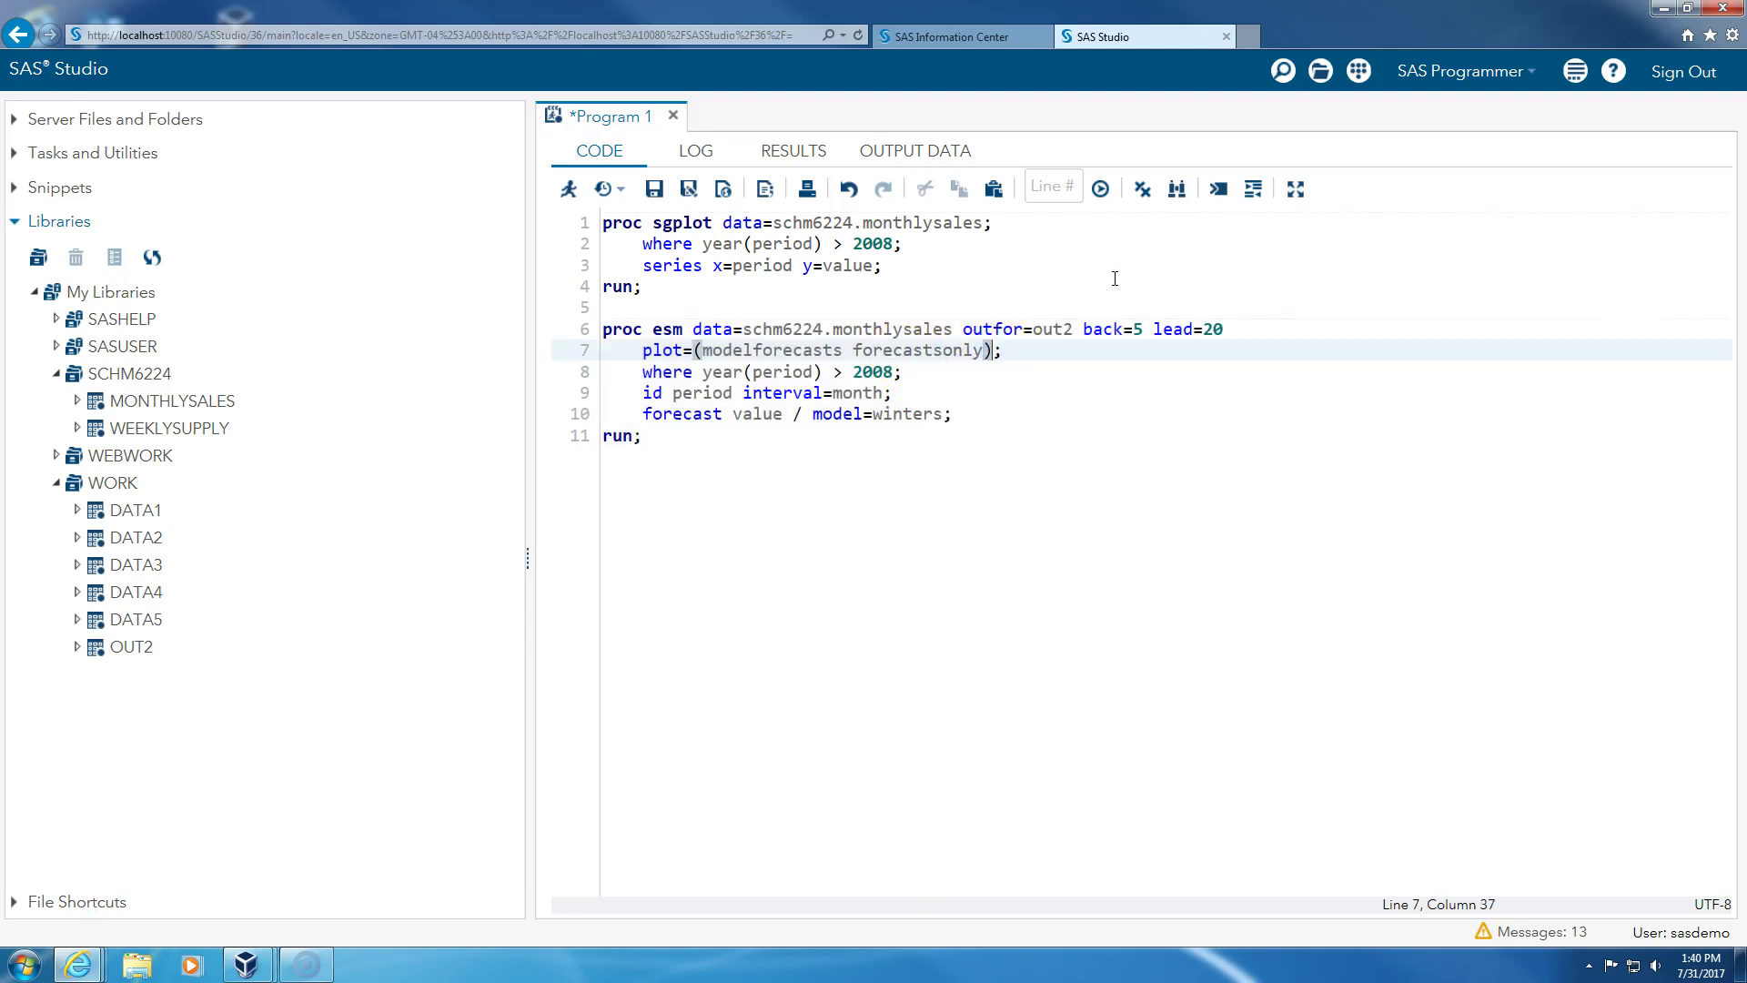
key(Return)
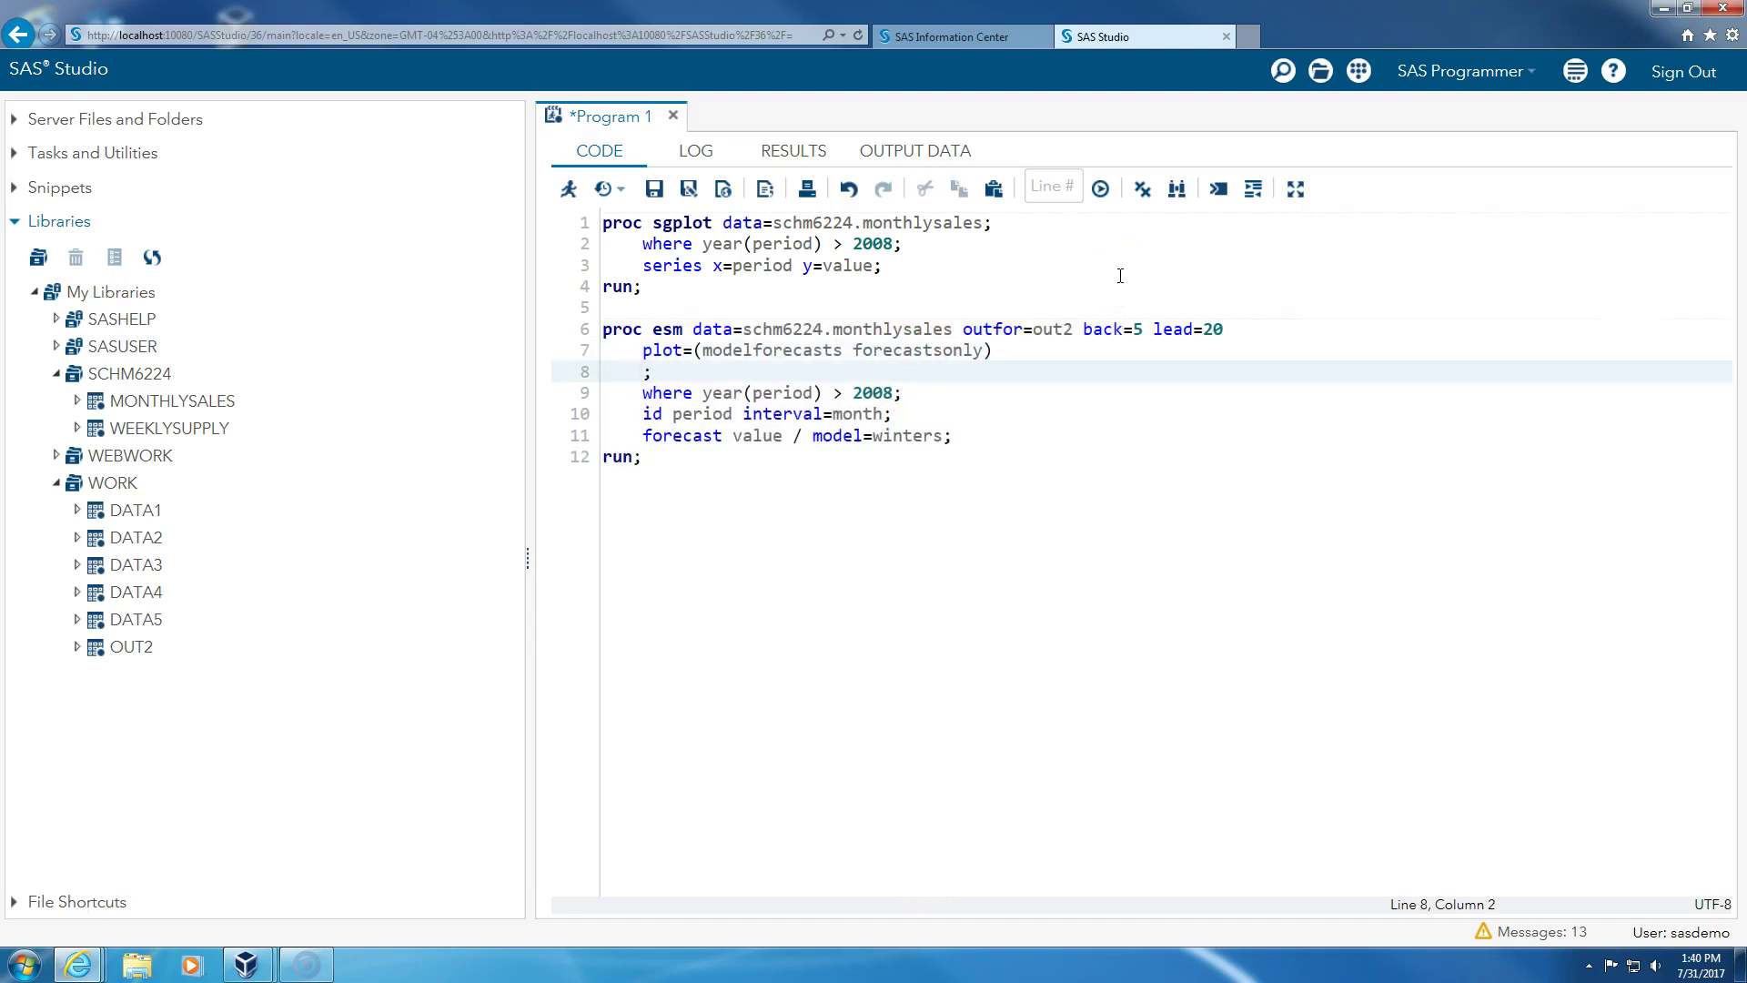
text(print-)
key(BackSpace)
text(=())
key(Left)
text(estimate)
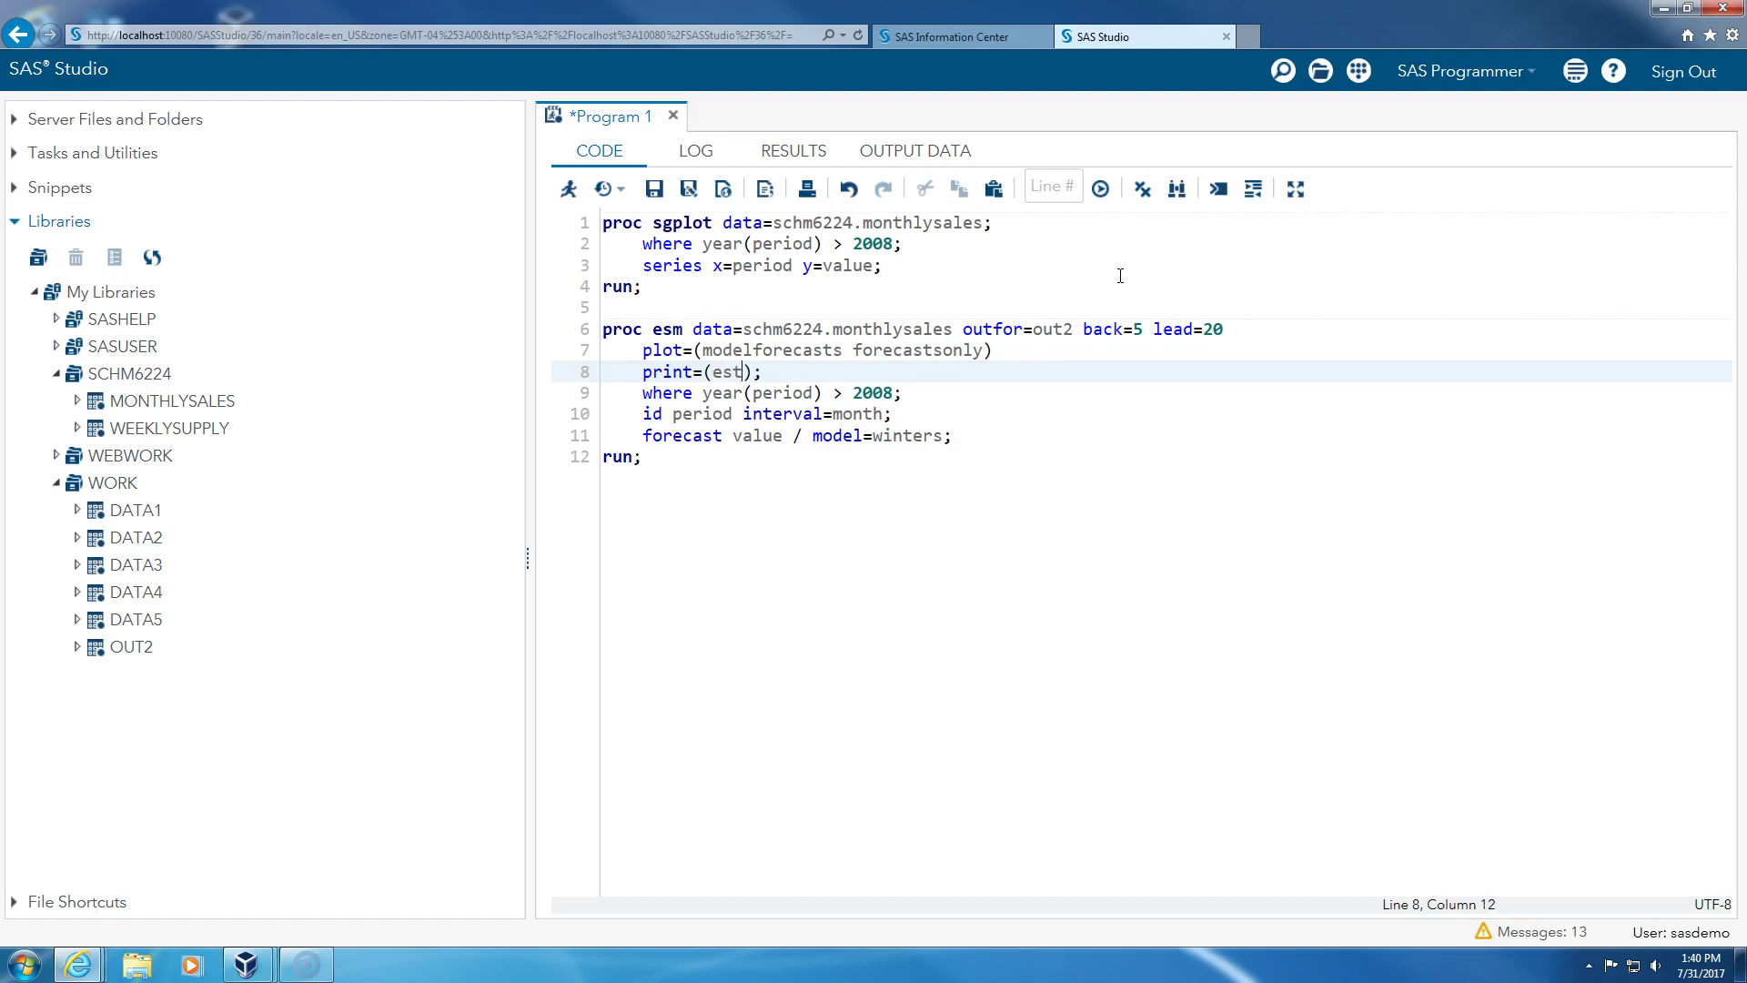
text(s)
text(forecasts)
text( statist)
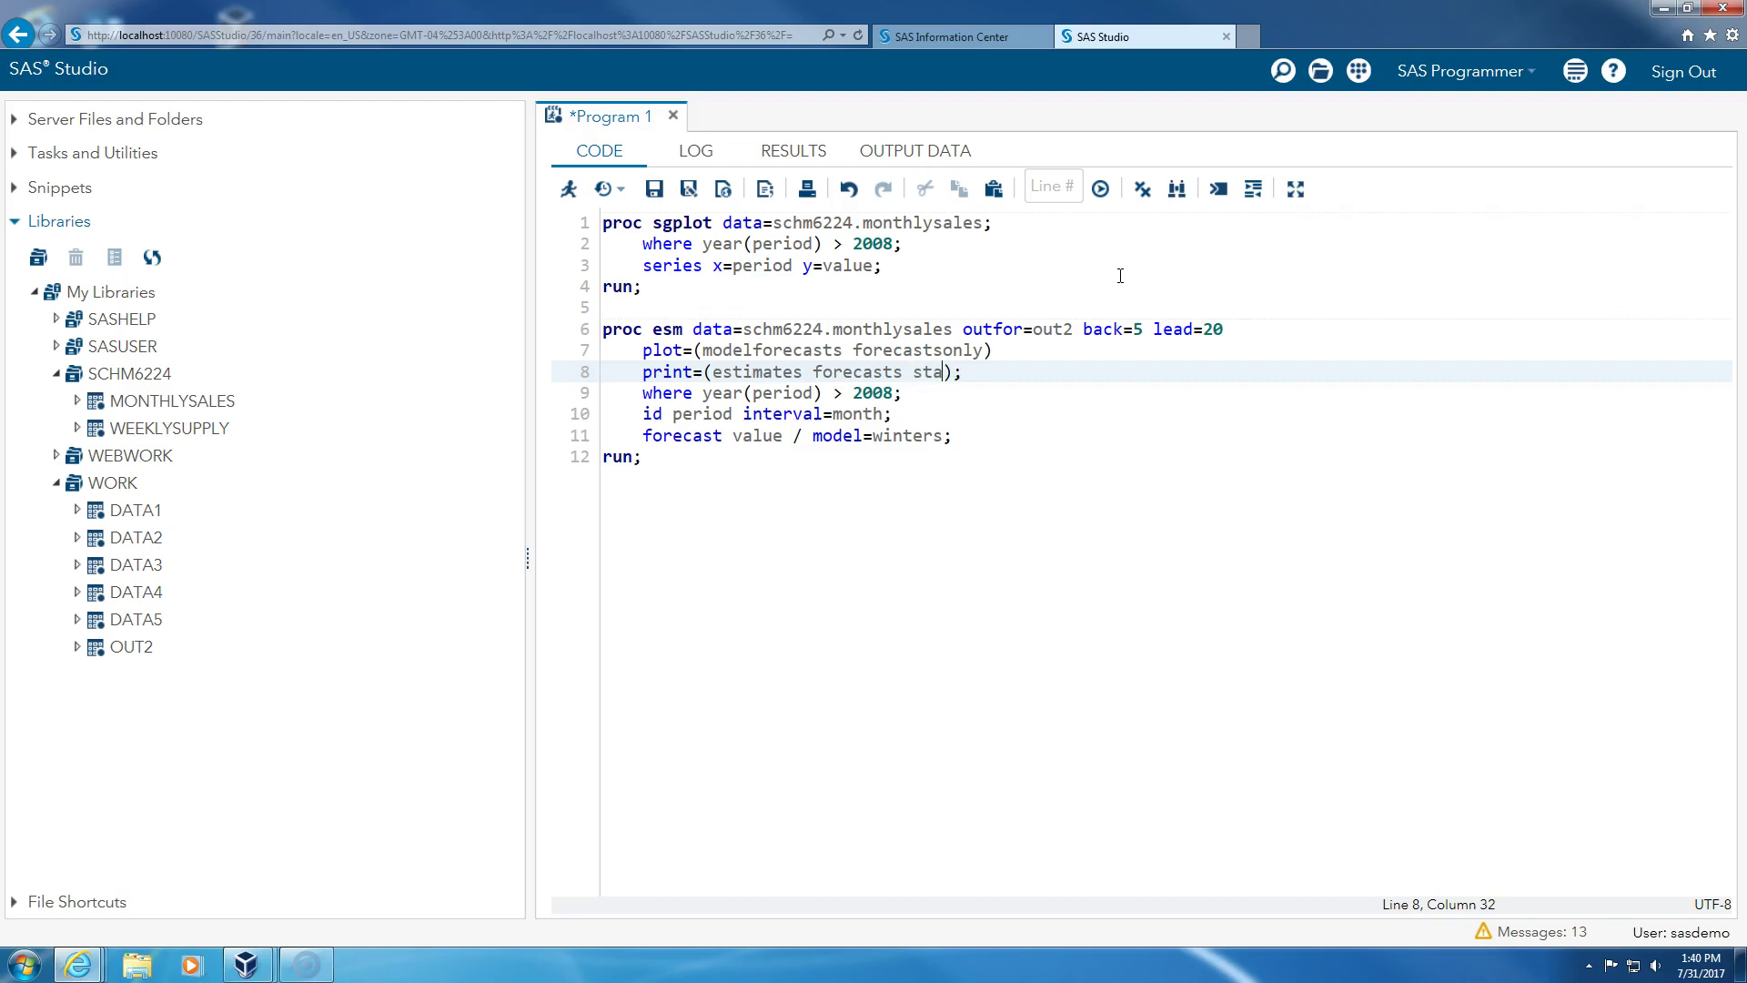
text(ics performance)
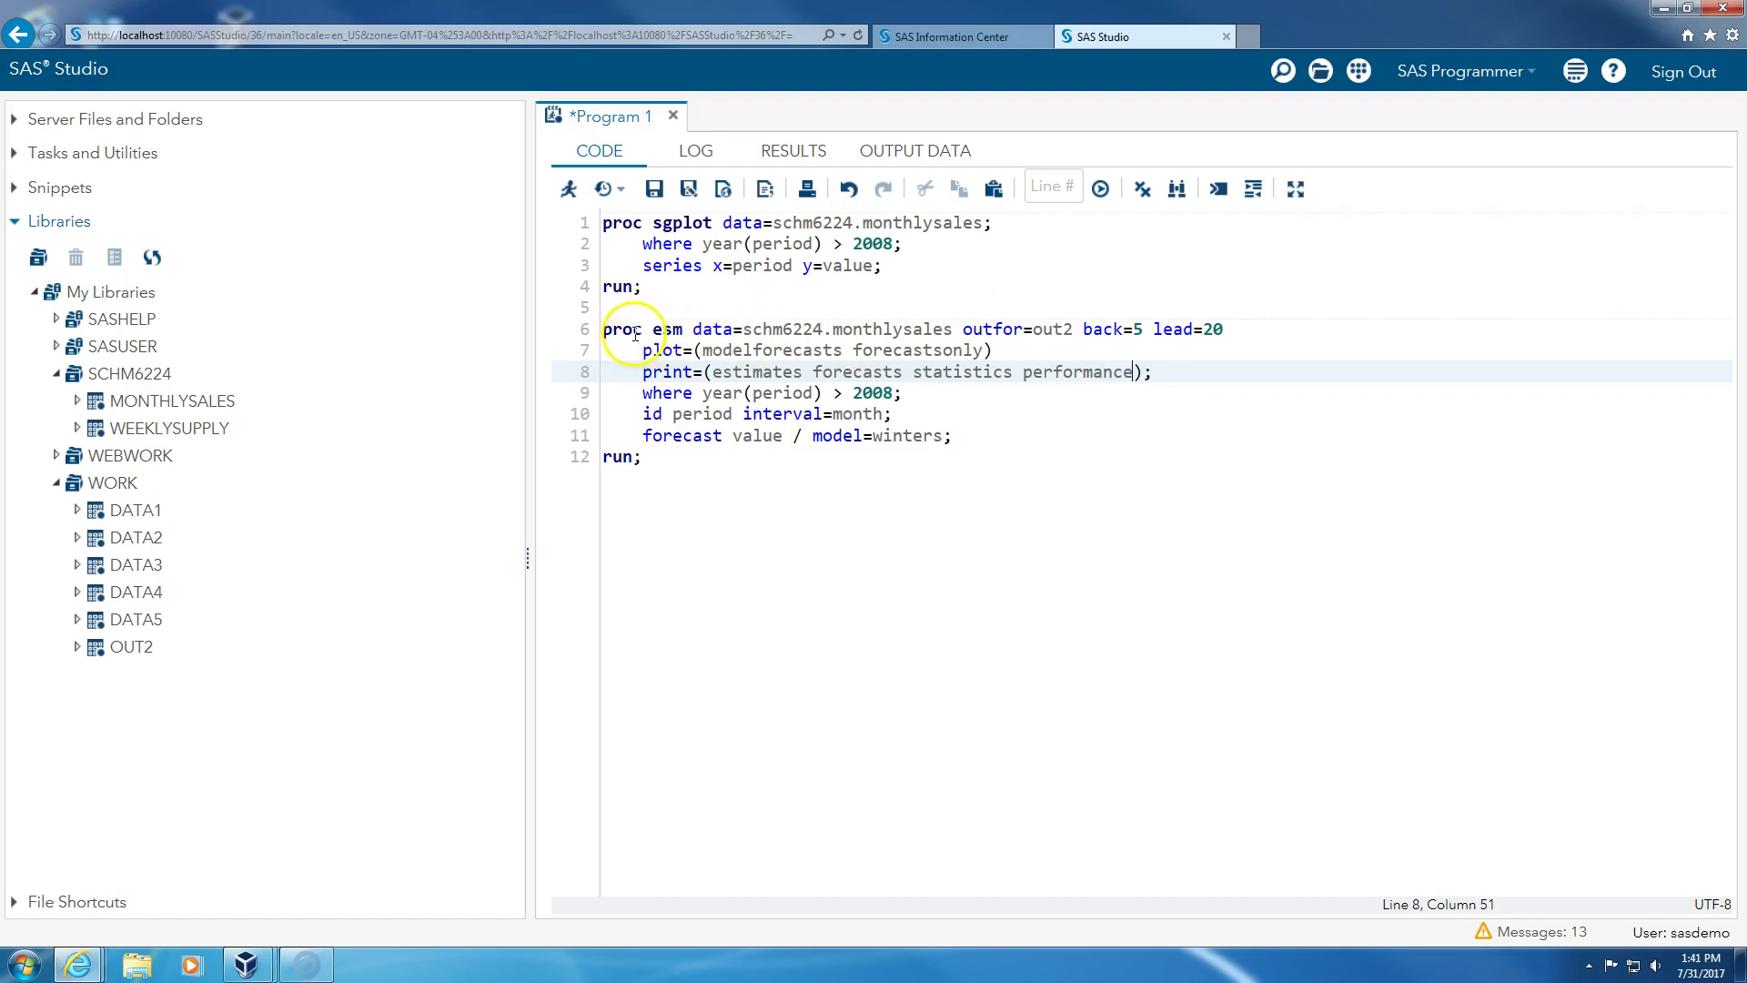
Rerun only the PROC ESM step with the print options included.
drag(601, 336, 850, 456)
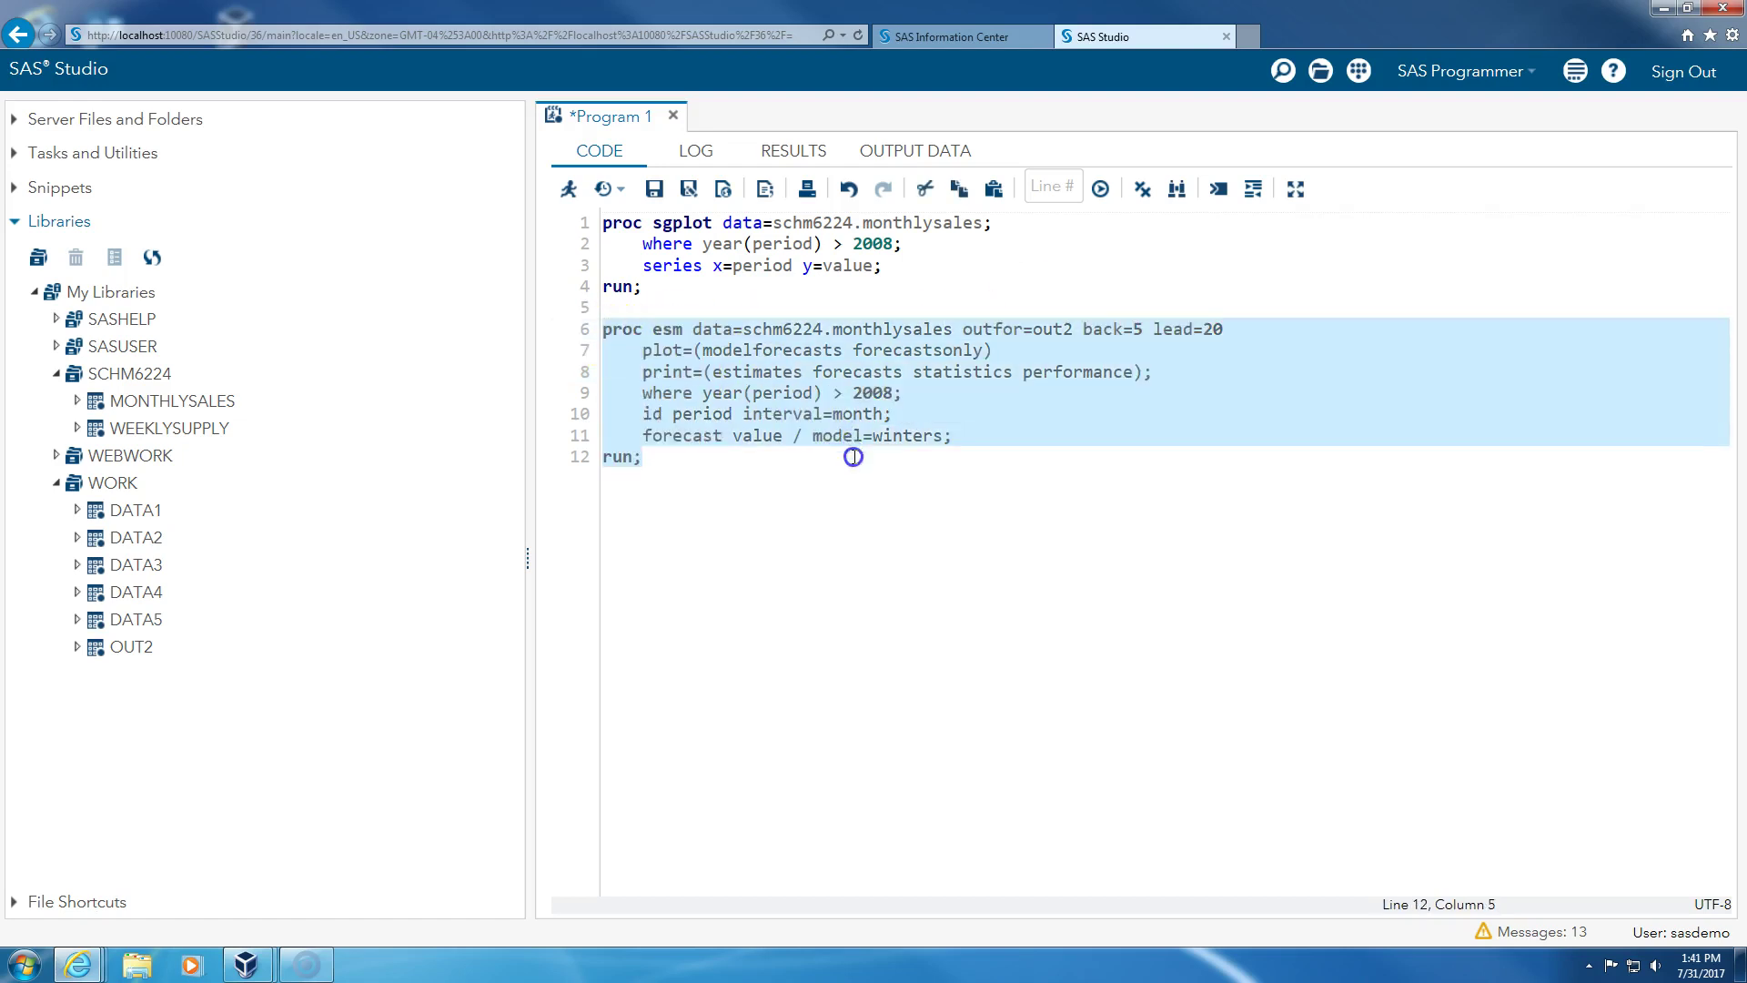
right_click(831, 363)
click(861, 371)
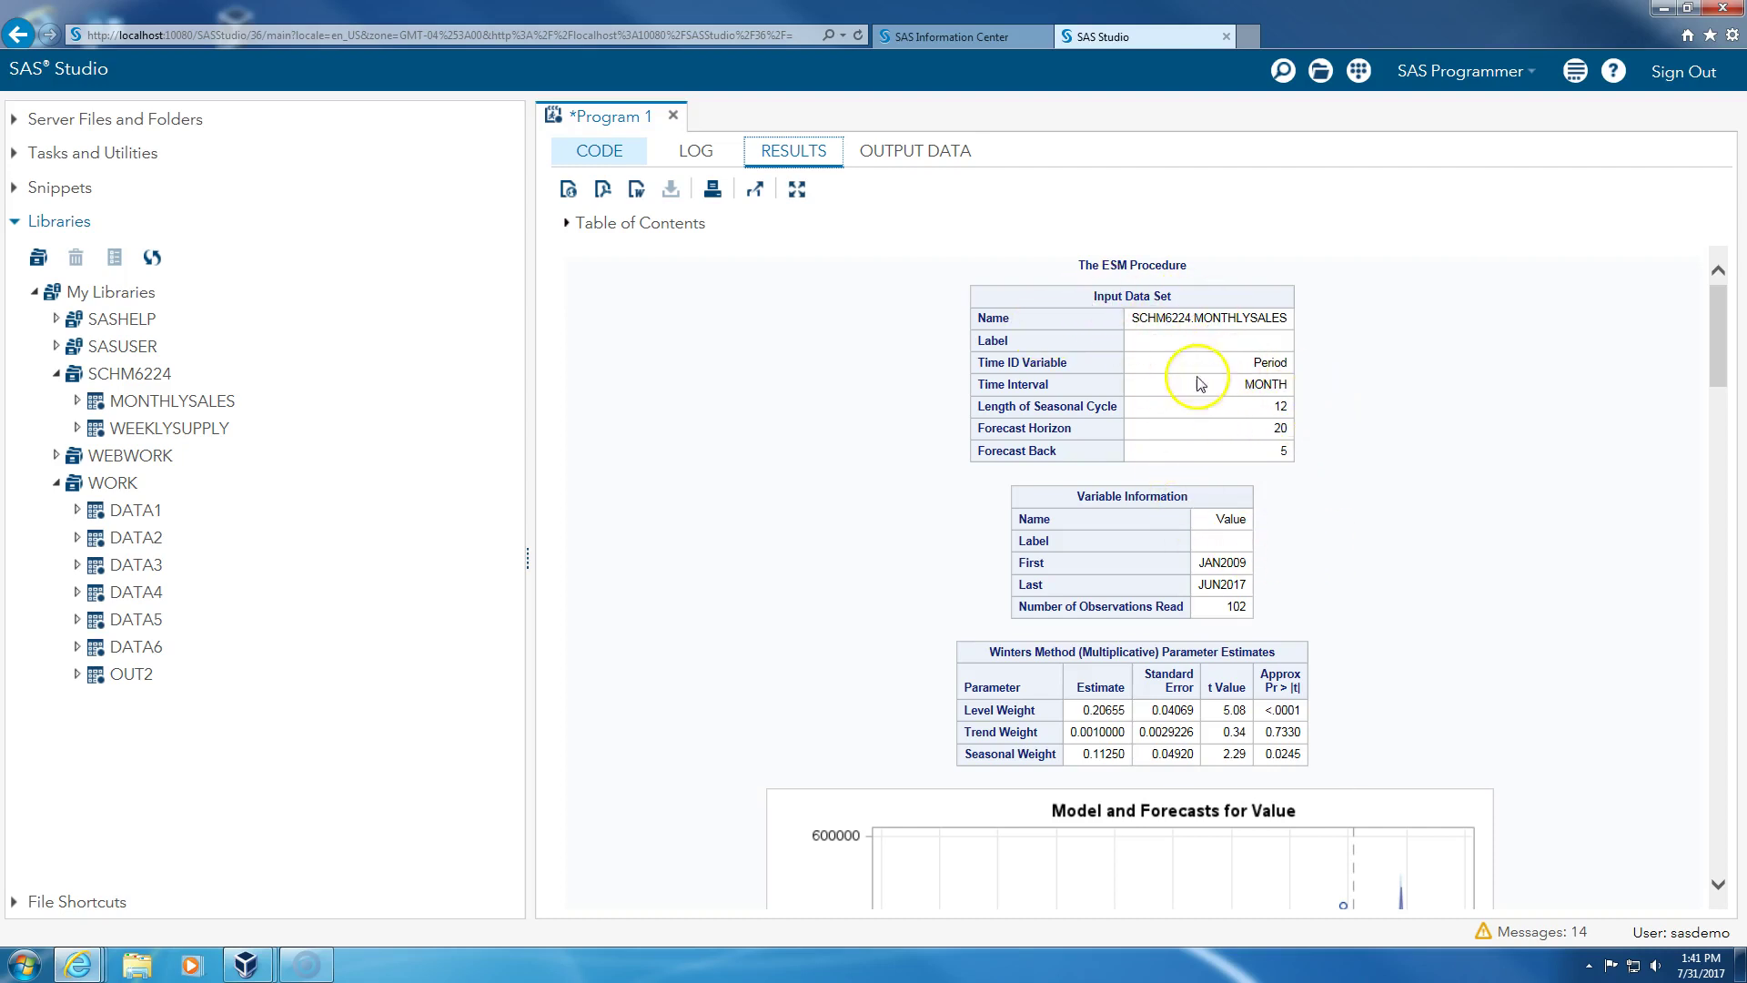
Check the seasonal cycle length, forecast horizon and forecast back entries in the Input Data Set table.
click(984, 406)
drag(985, 406, 1126, 406)
click(1273, 407)
double_click(1275, 407)
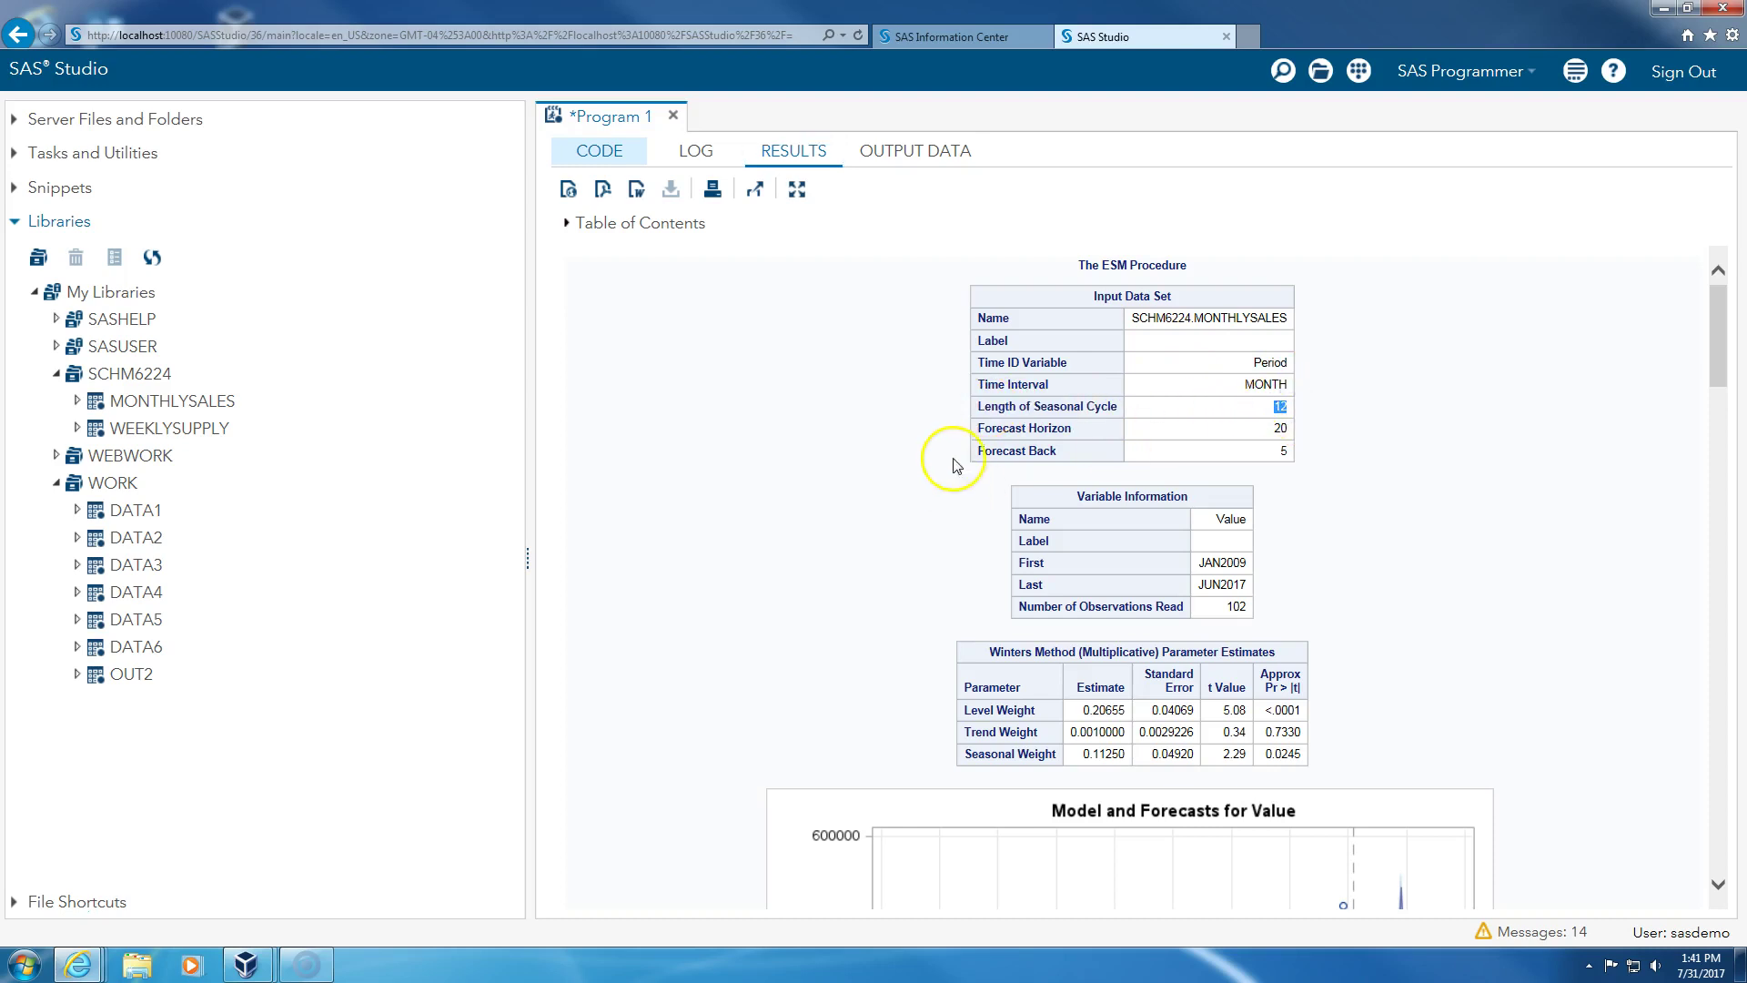
drag(972, 426, 1286, 433)
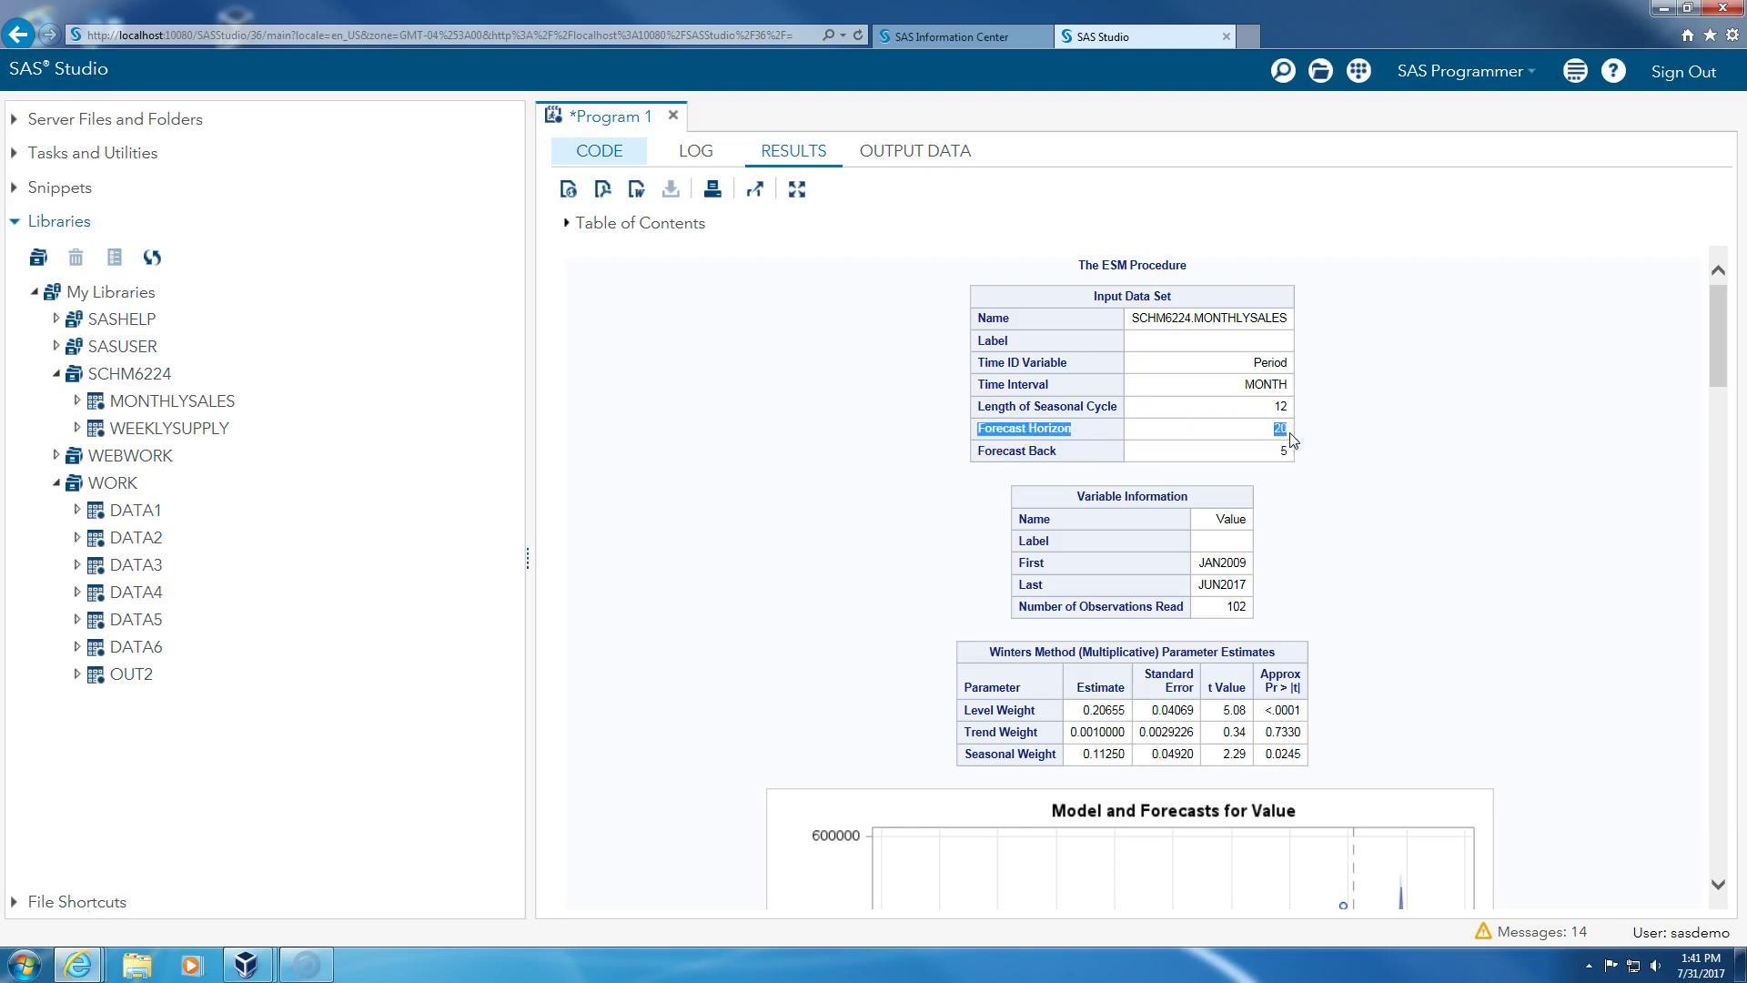
drag(973, 451, 1286, 464)
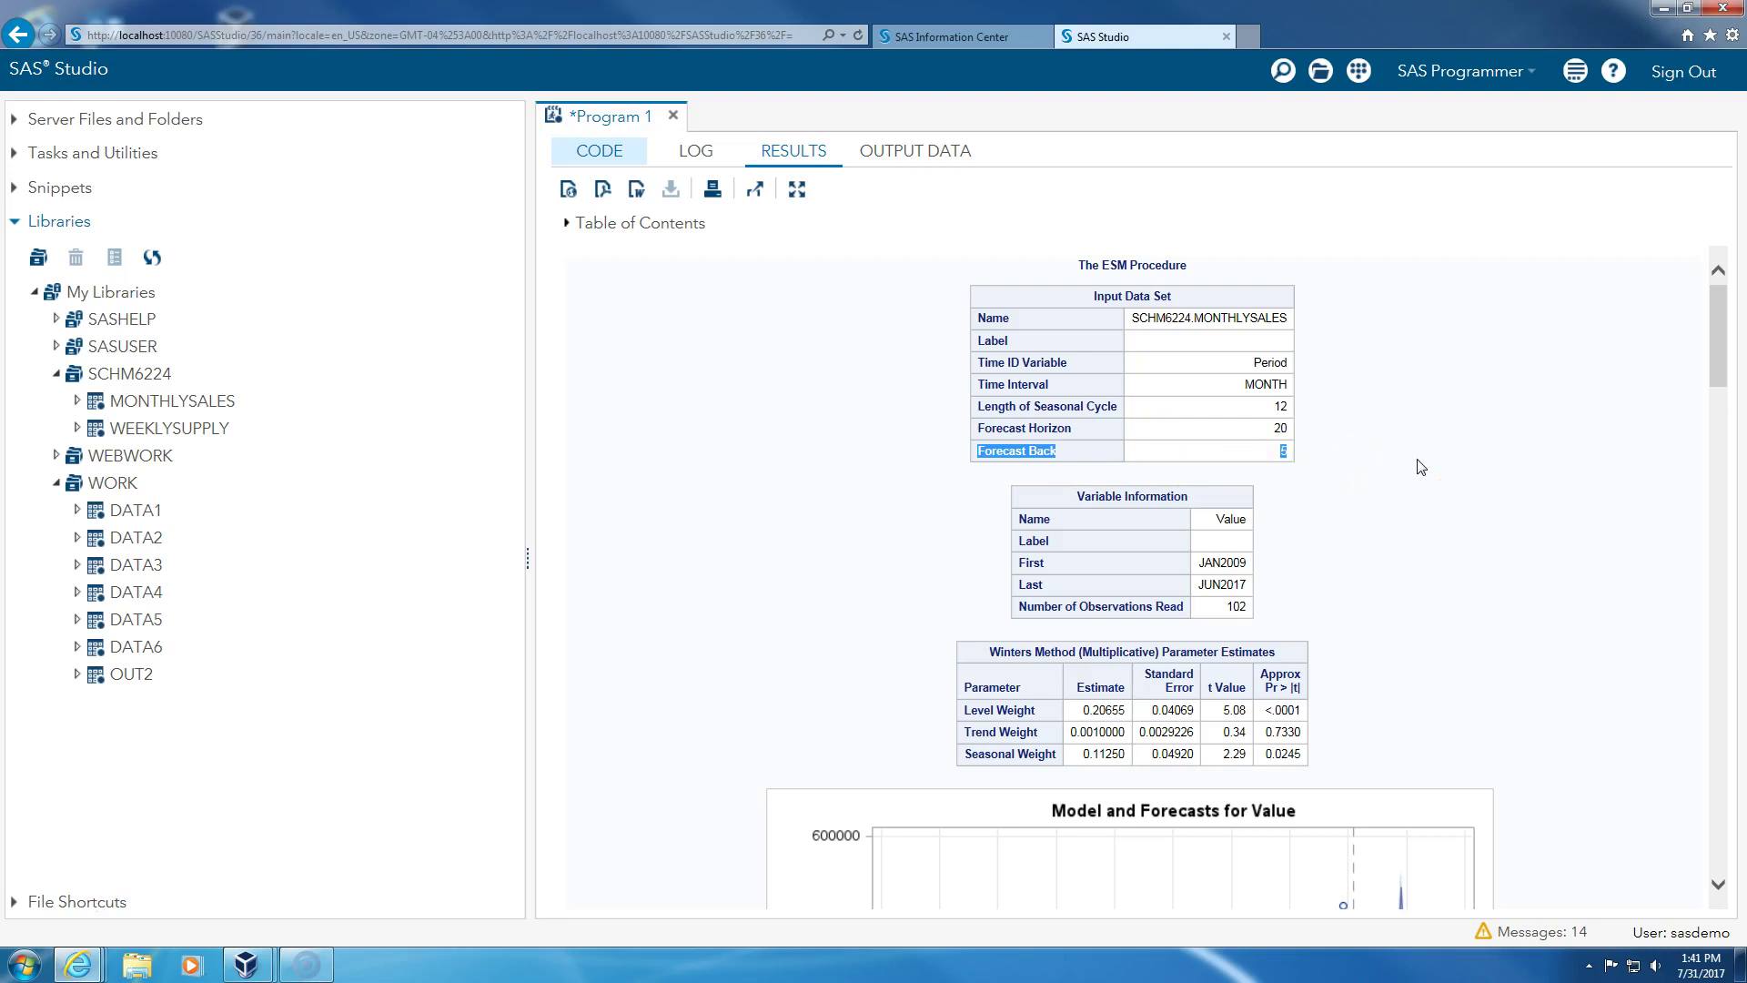
Examine the level, trend and seasonal weights in the Winters Method parameter estimates table.
scroll(1419, 466, down, 3)
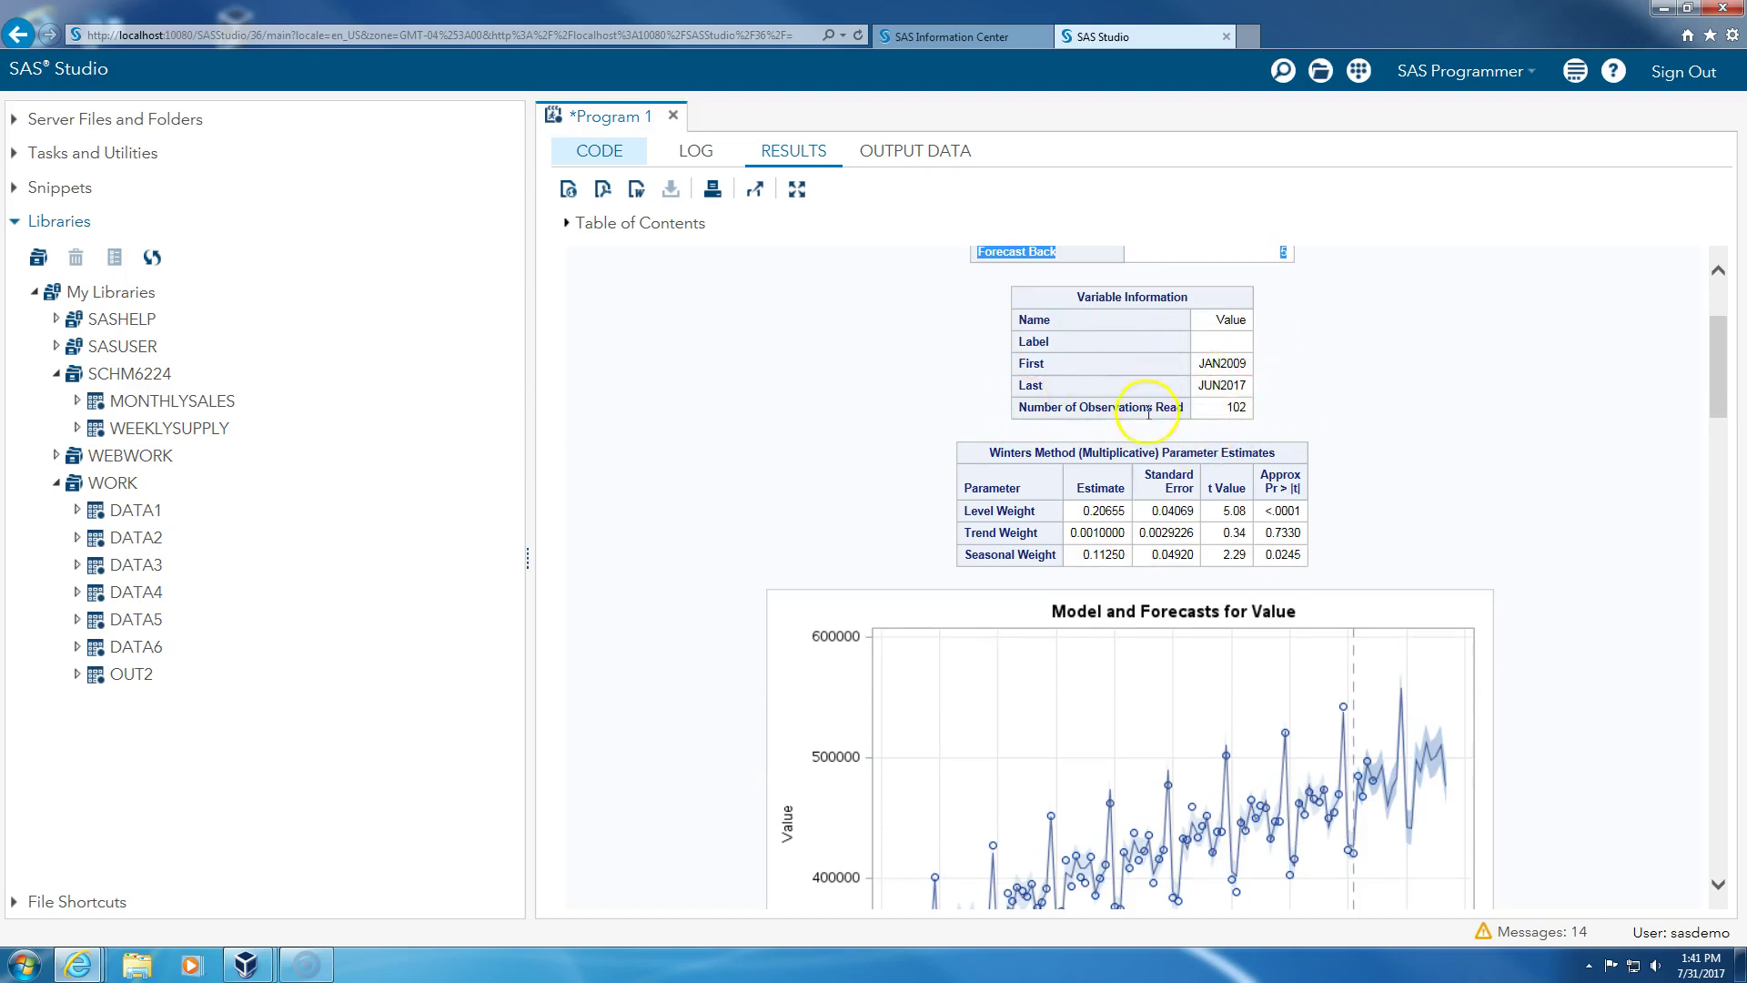
scroll(1426, 464, down, 1)
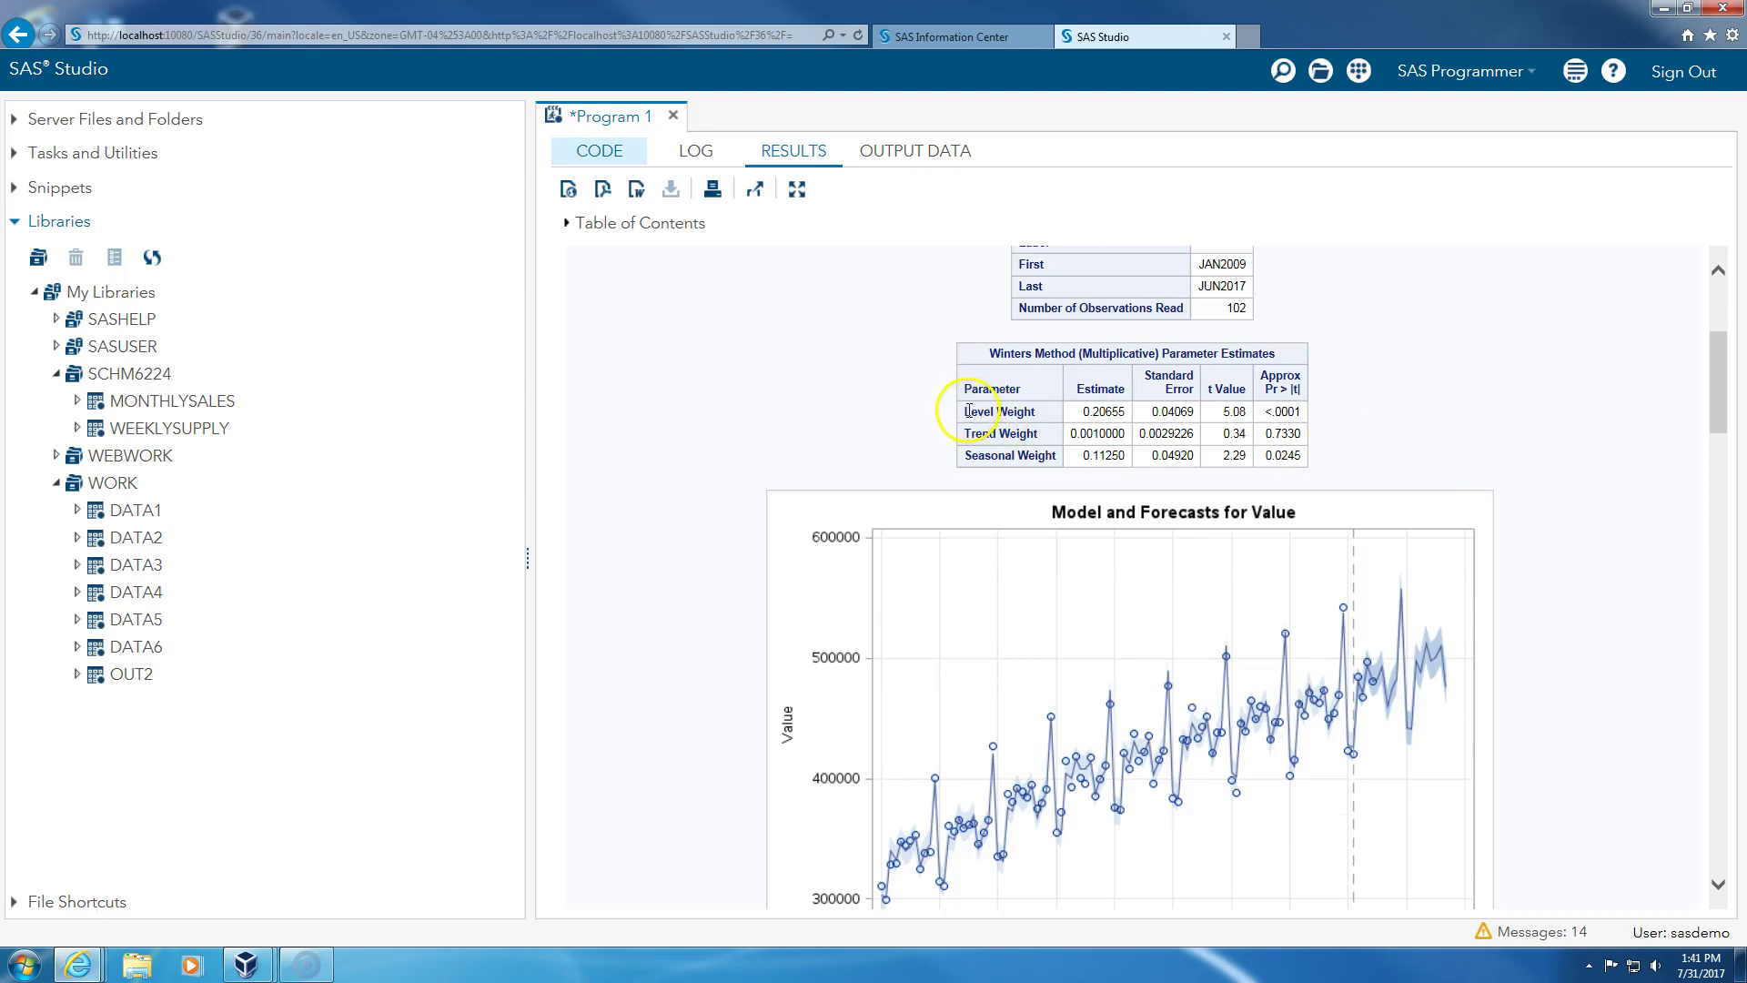
drag(967, 411, 1048, 457)
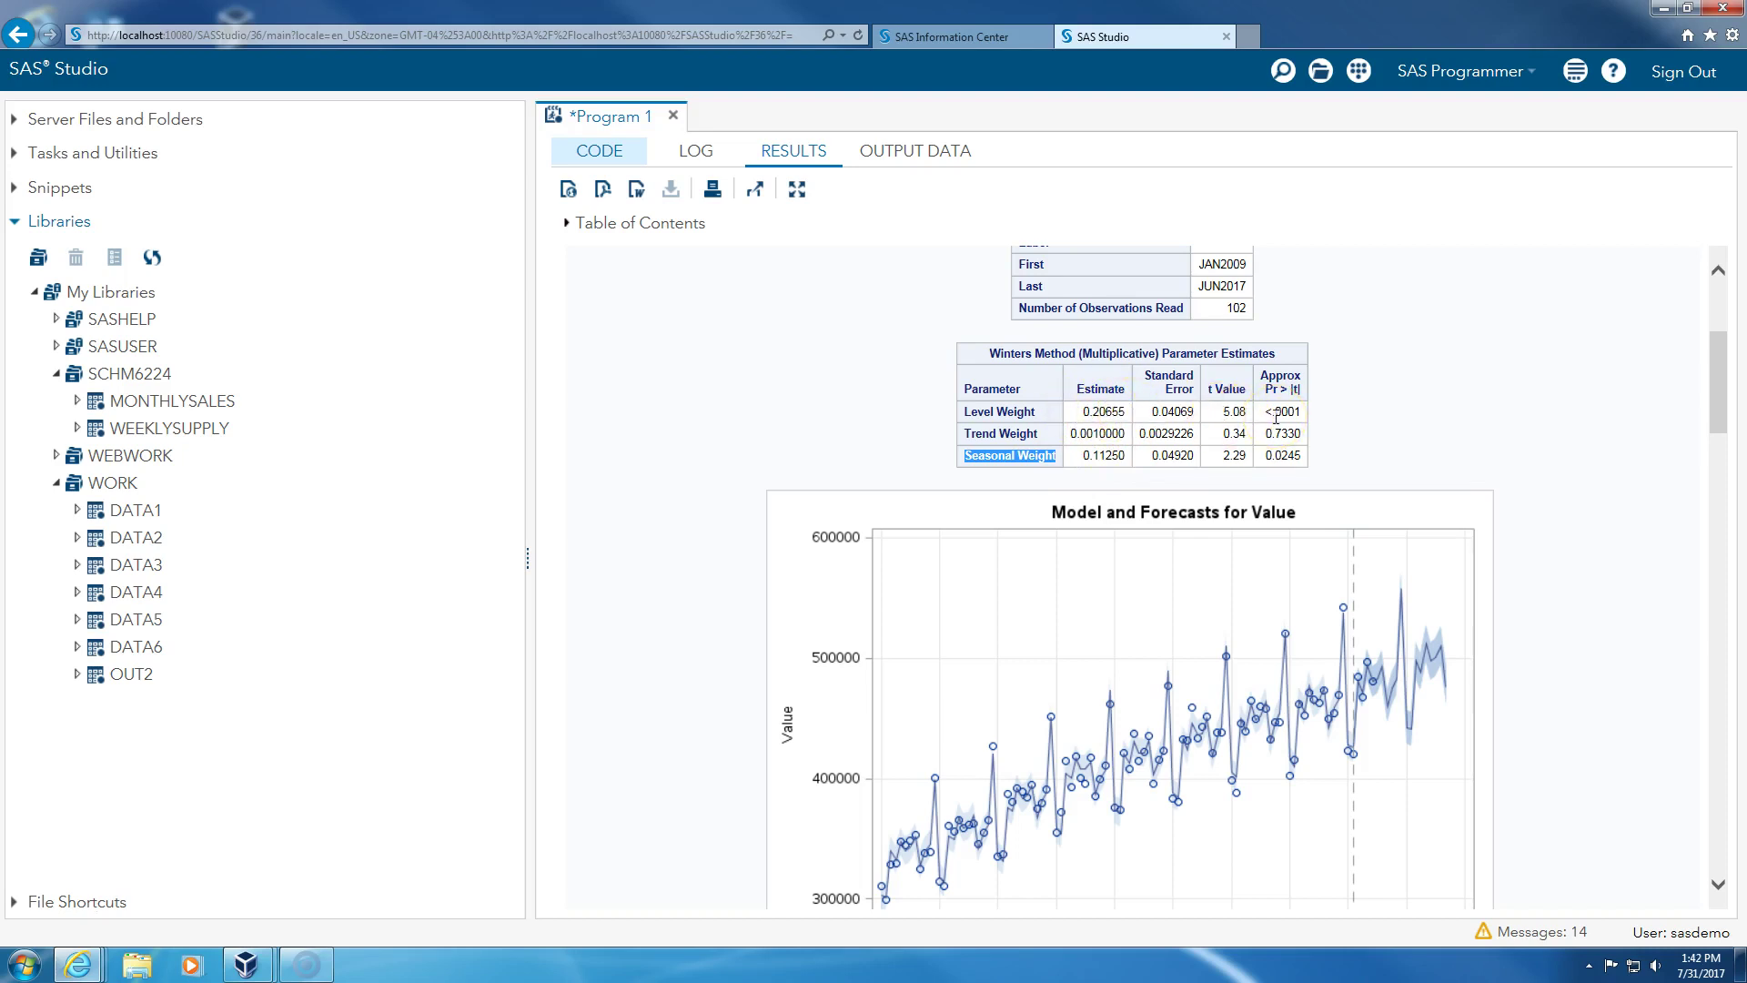
double_click(1101, 457)
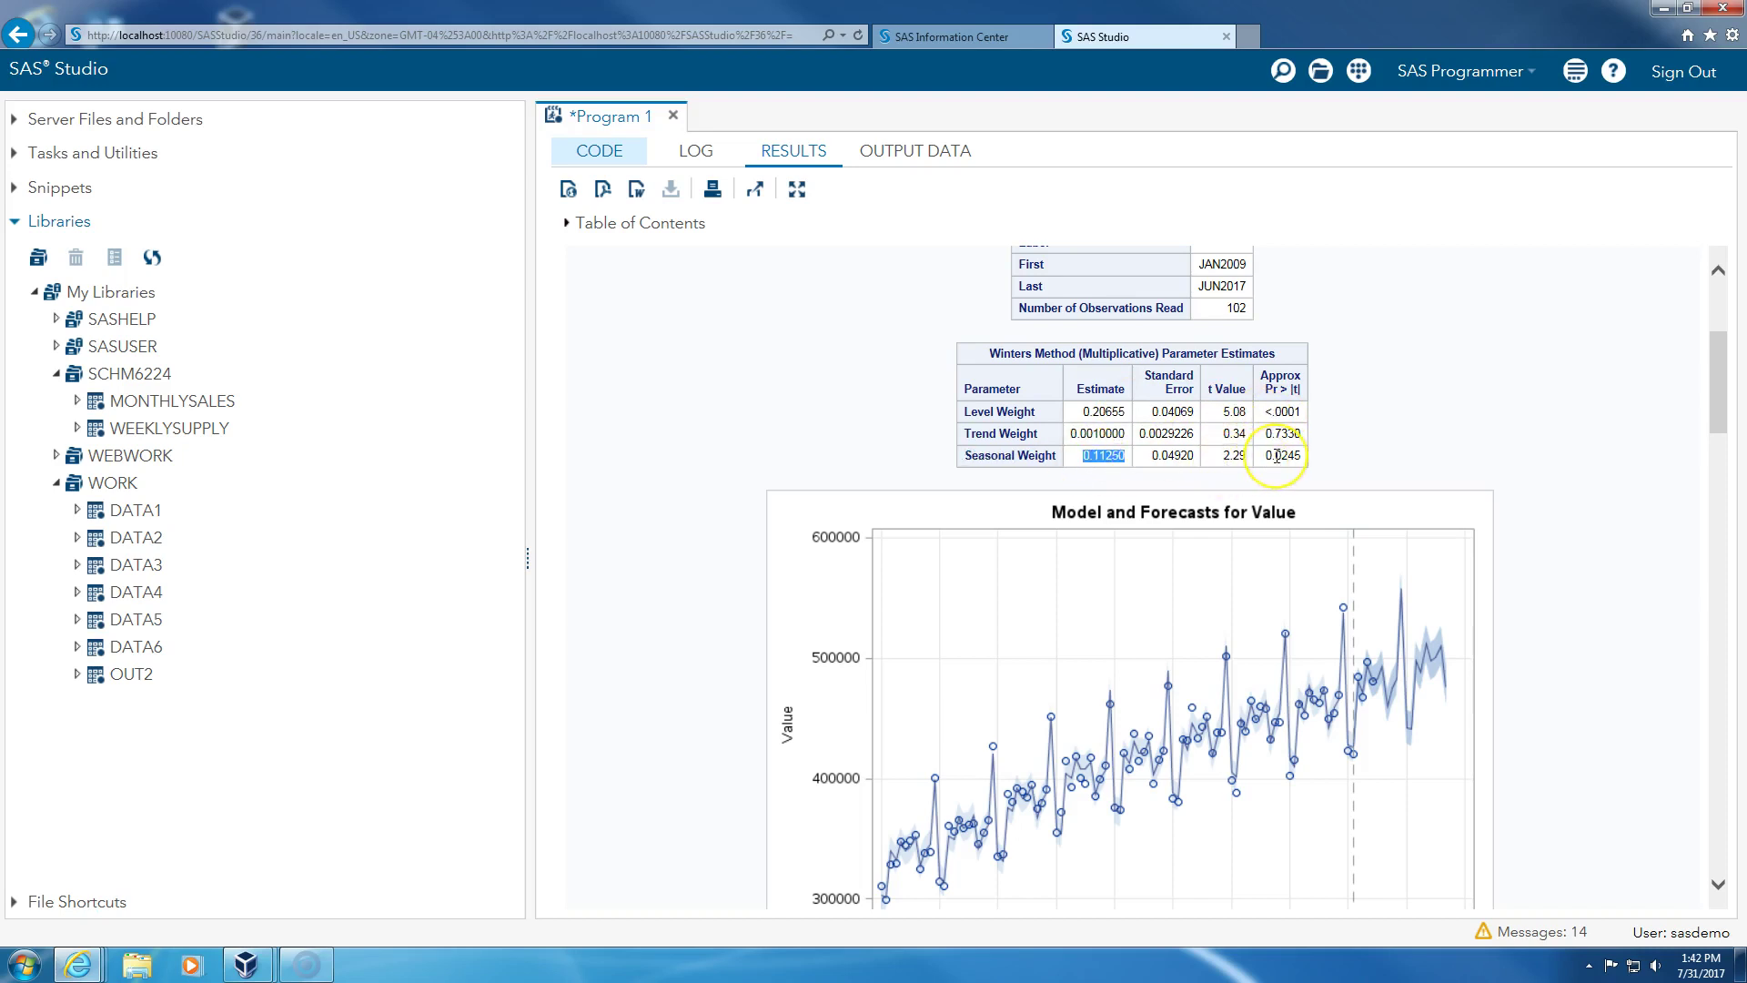
Compare the trend weight's estimate and p-value with the level and seasonal weight estimates in the Winters Method table.
double_click(1079, 434)
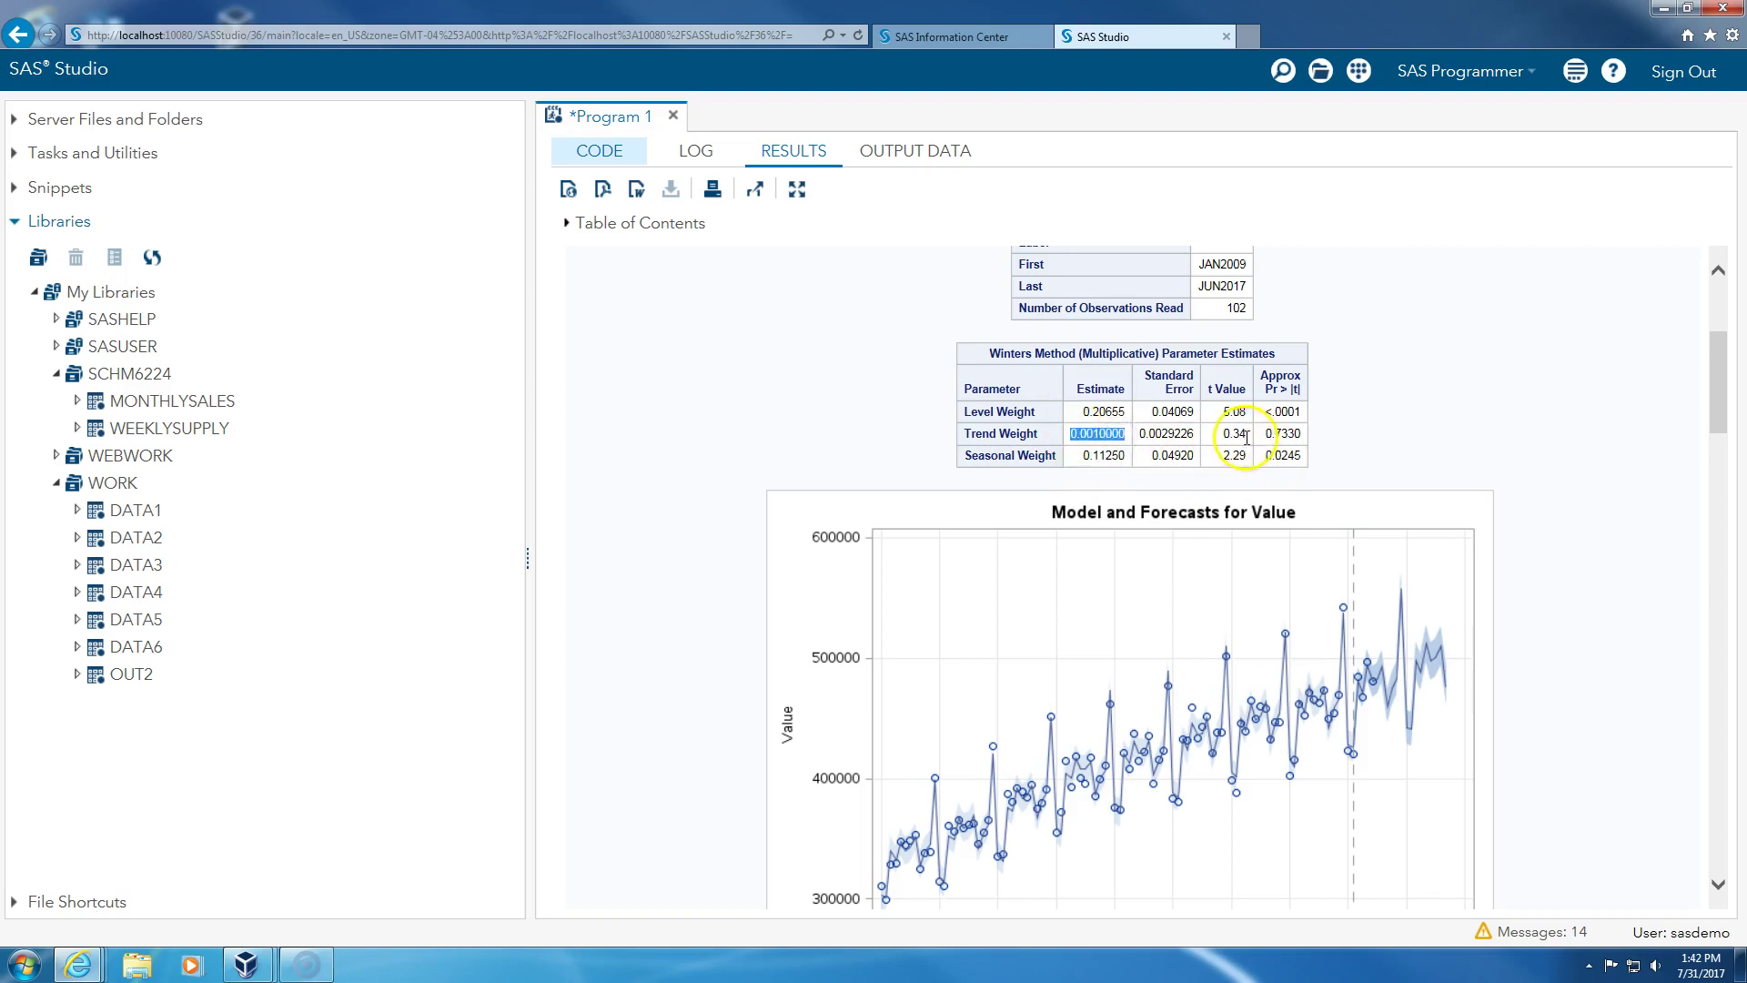
double_click(1300, 436)
double_click(1126, 413)
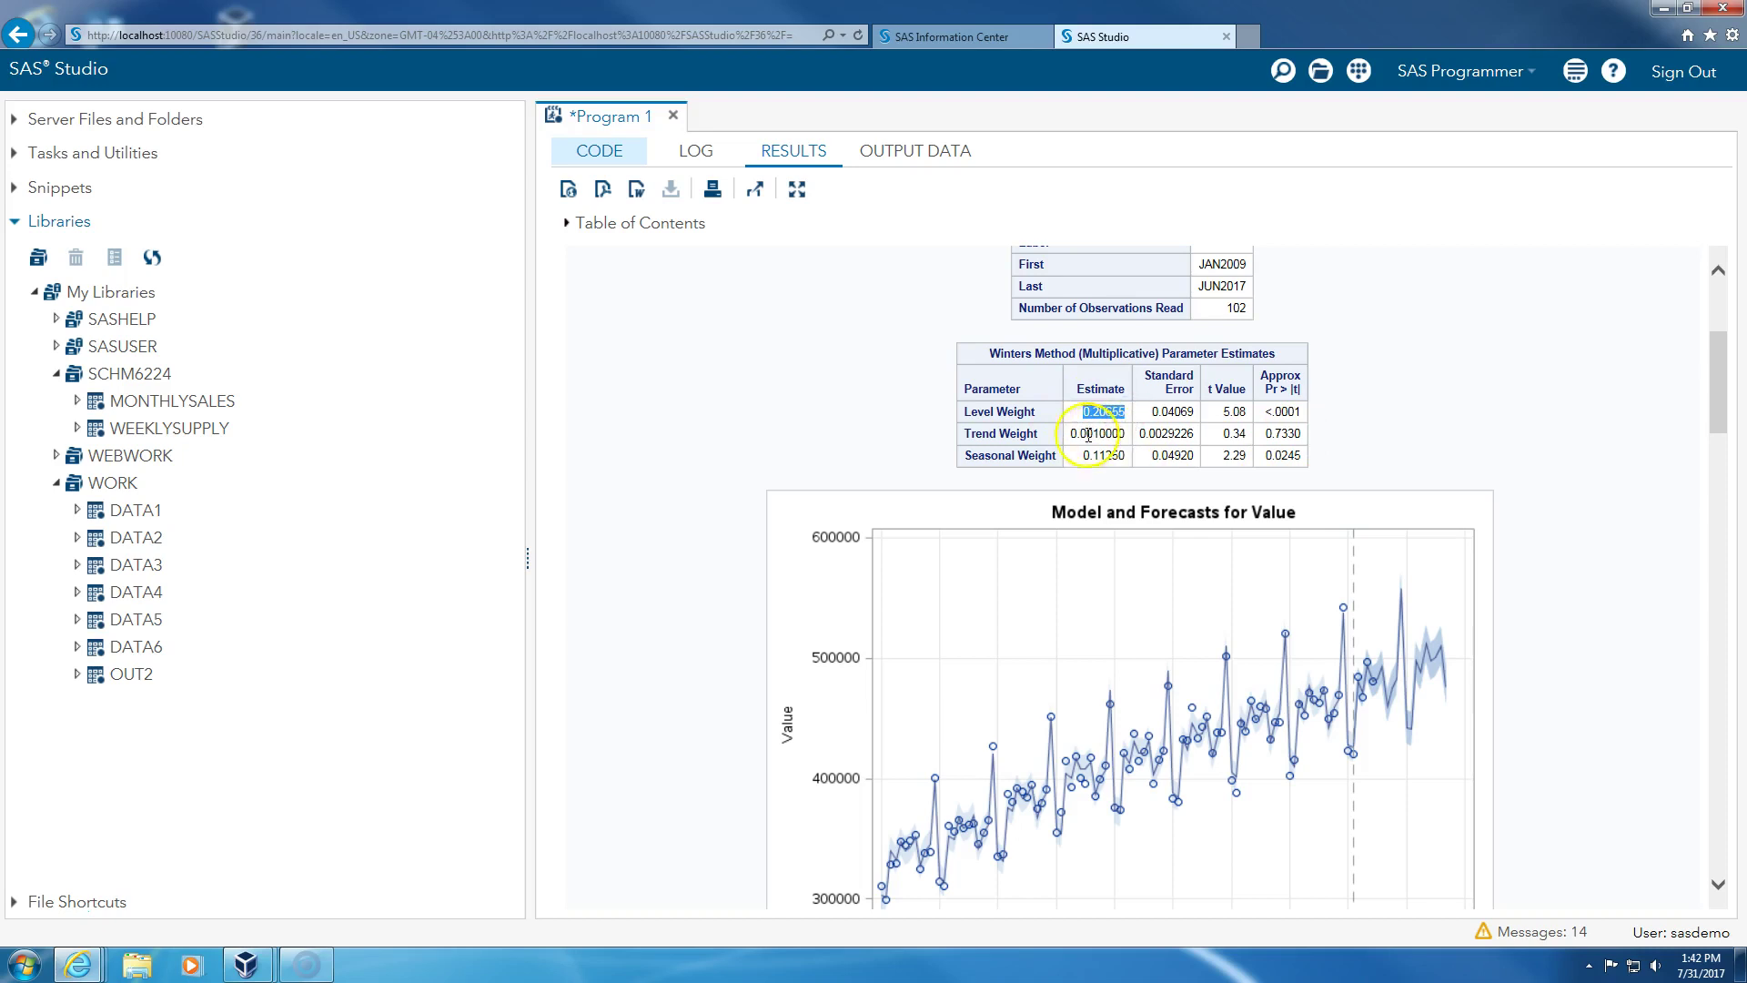
double_click(1128, 458)
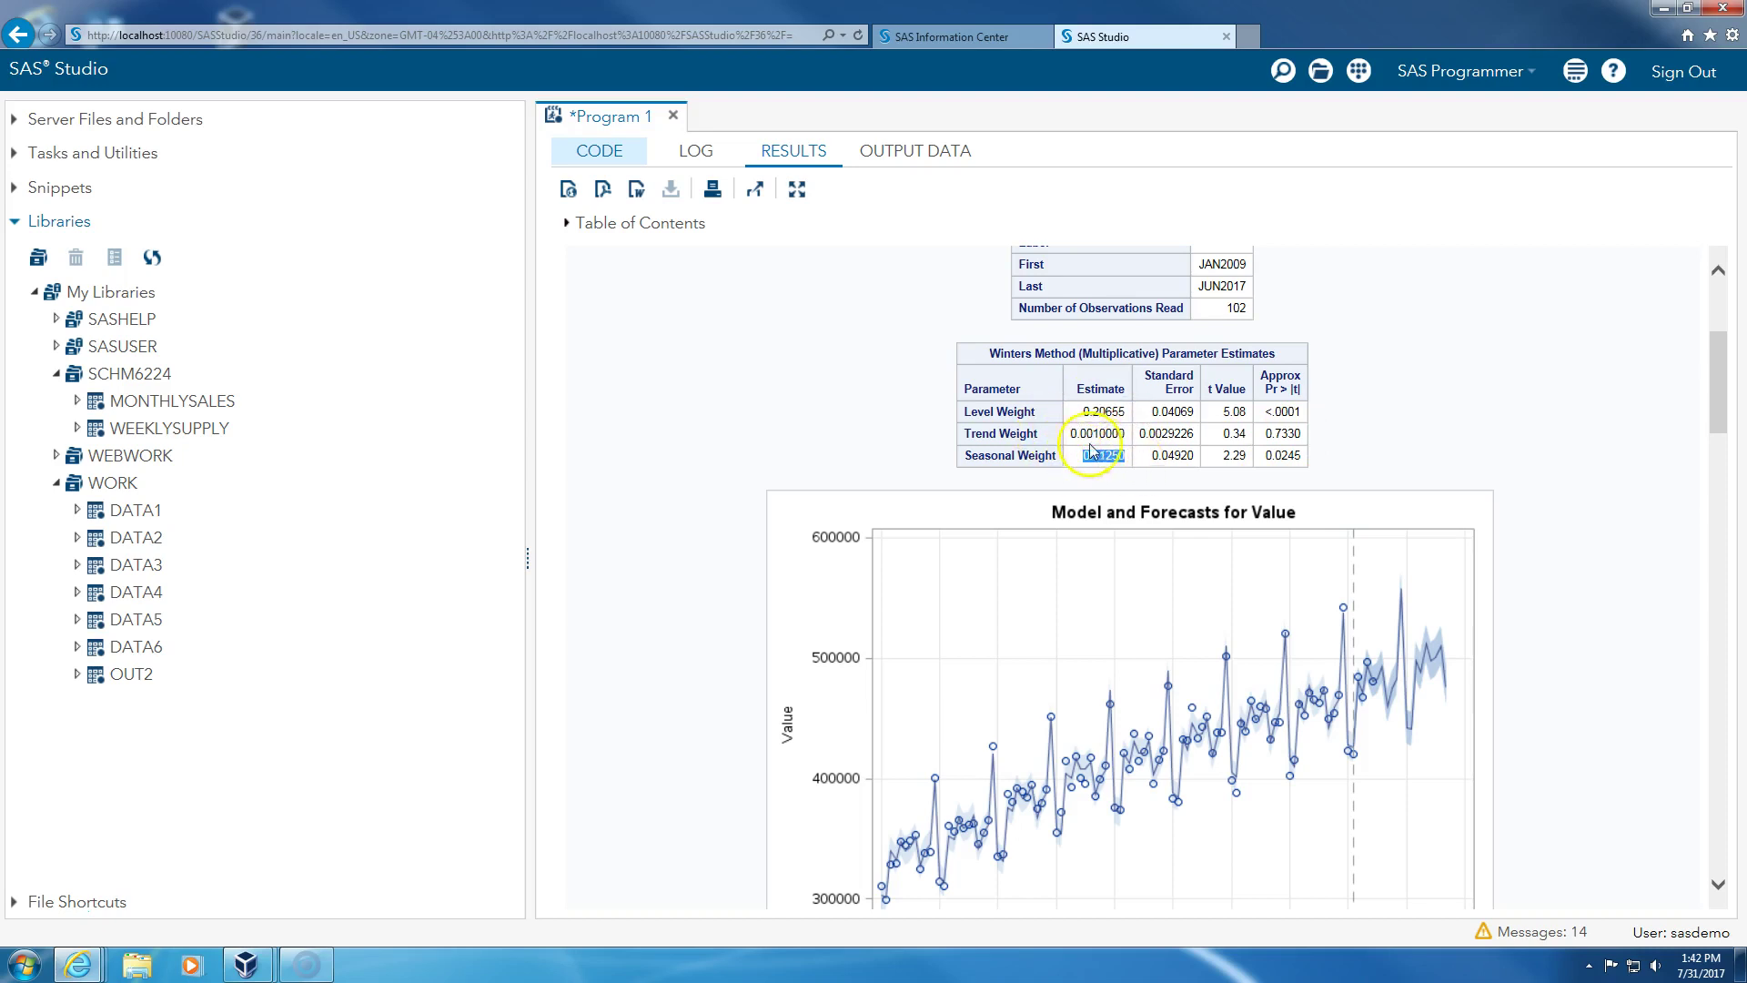
double_click(1102, 435)
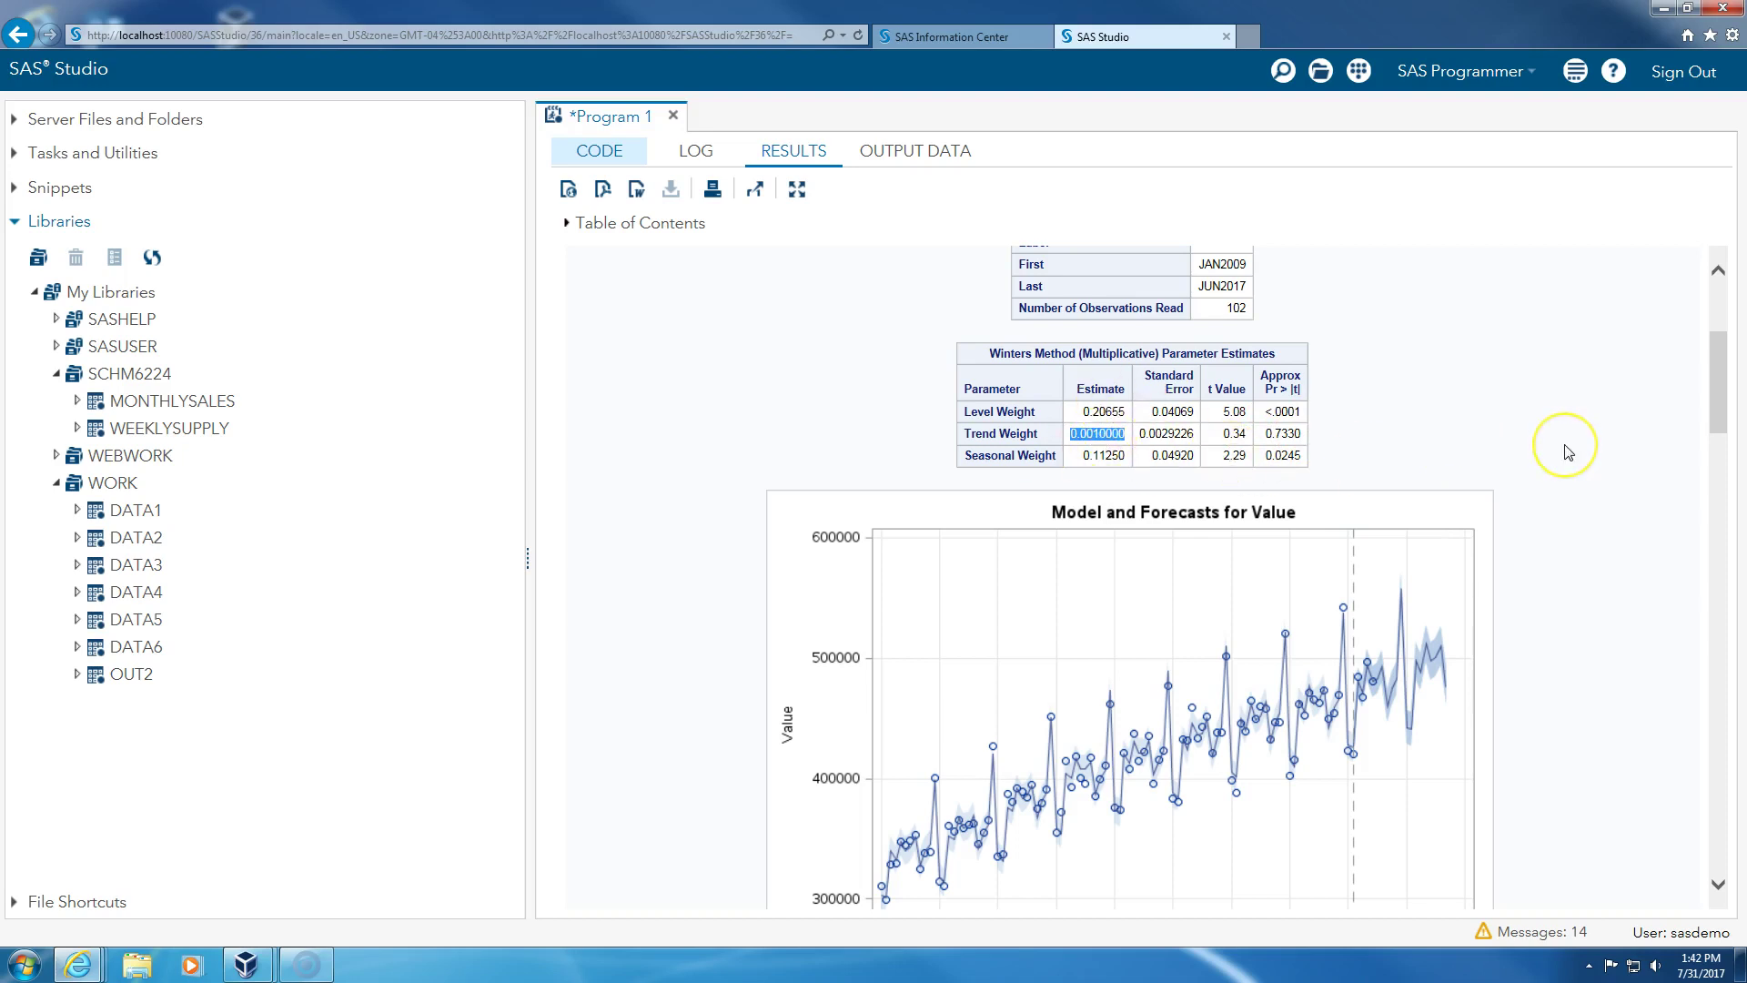
Review the forecast plots and the forecasts table, covering the FEB2017–JUN2017 holdout rows and the JUL2017–SEP2018 future rows.
scroll(1569, 452, down, 2)
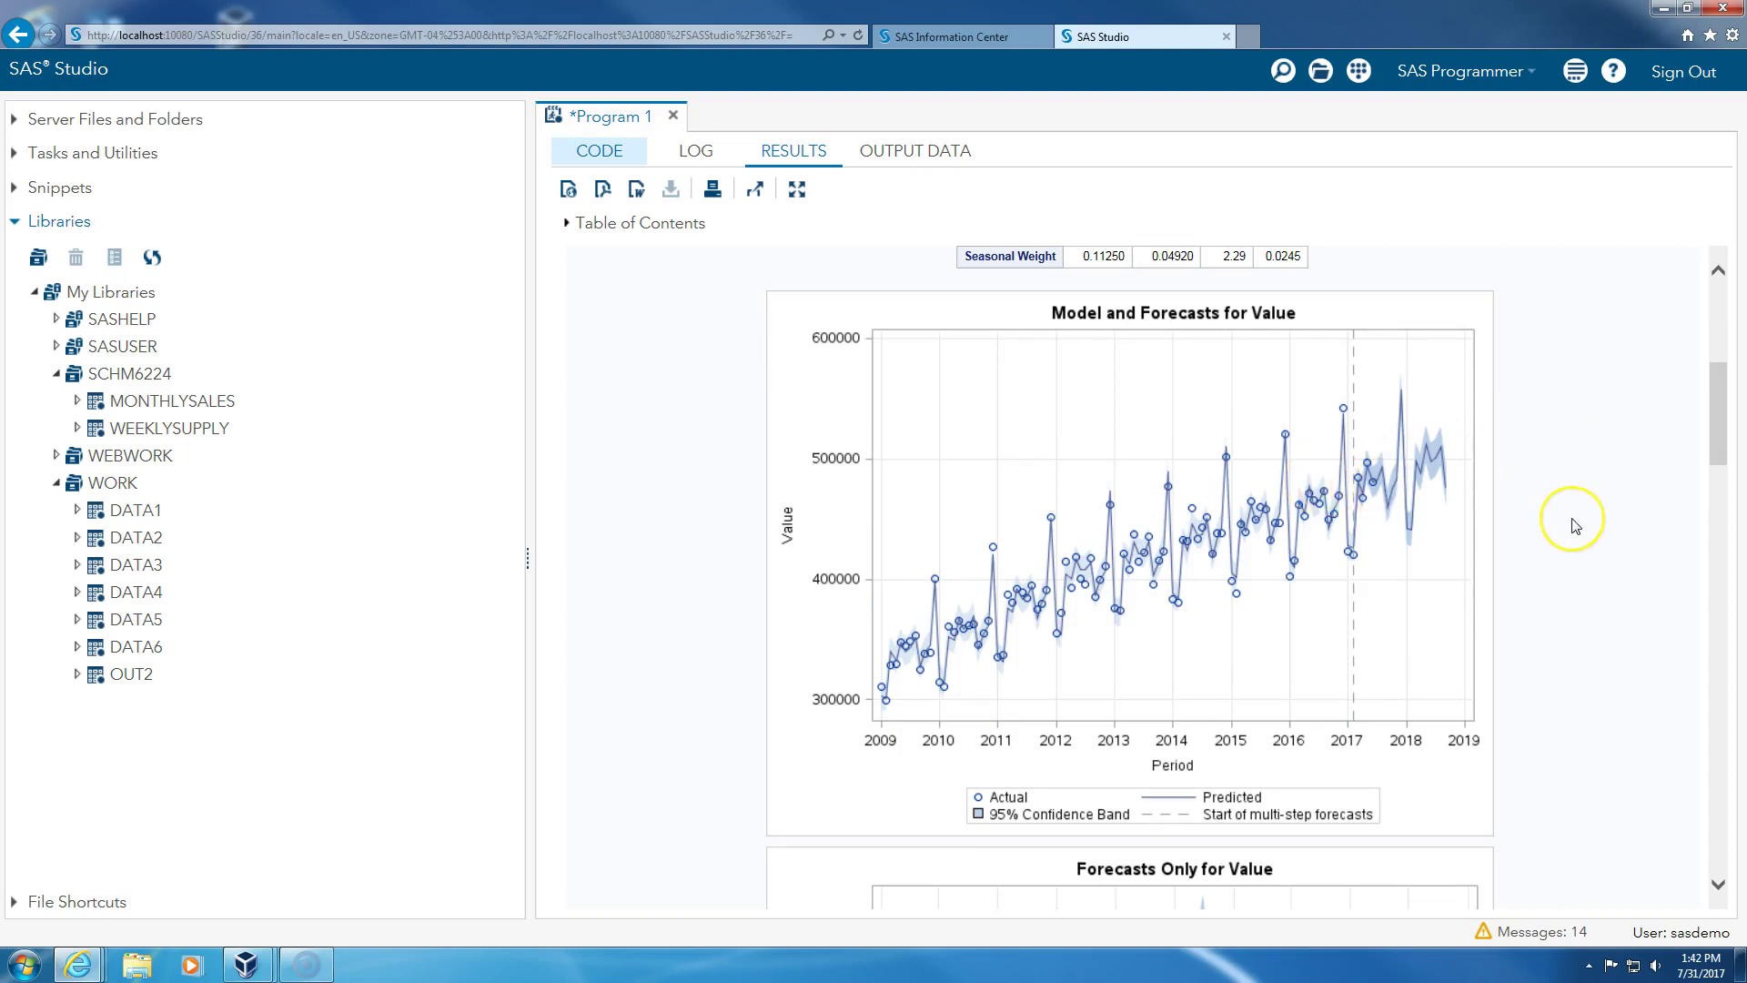
scroll(1571, 519, down, 6)
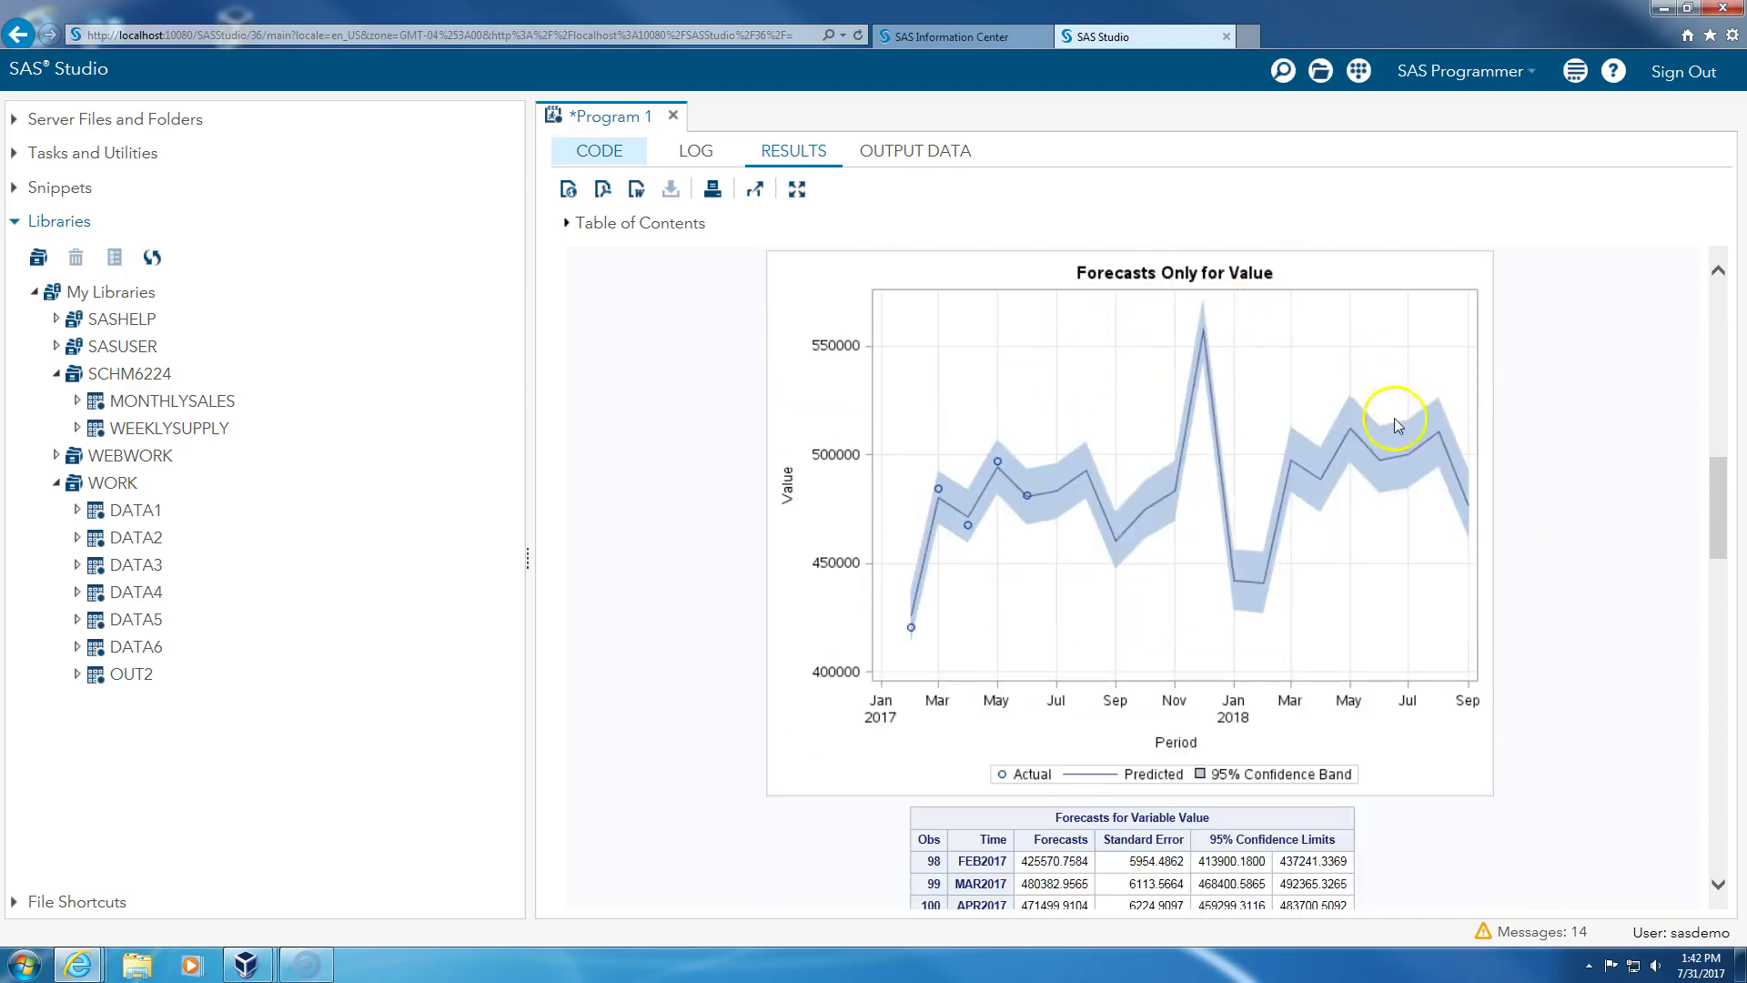
scroll(1600, 524, down, 5)
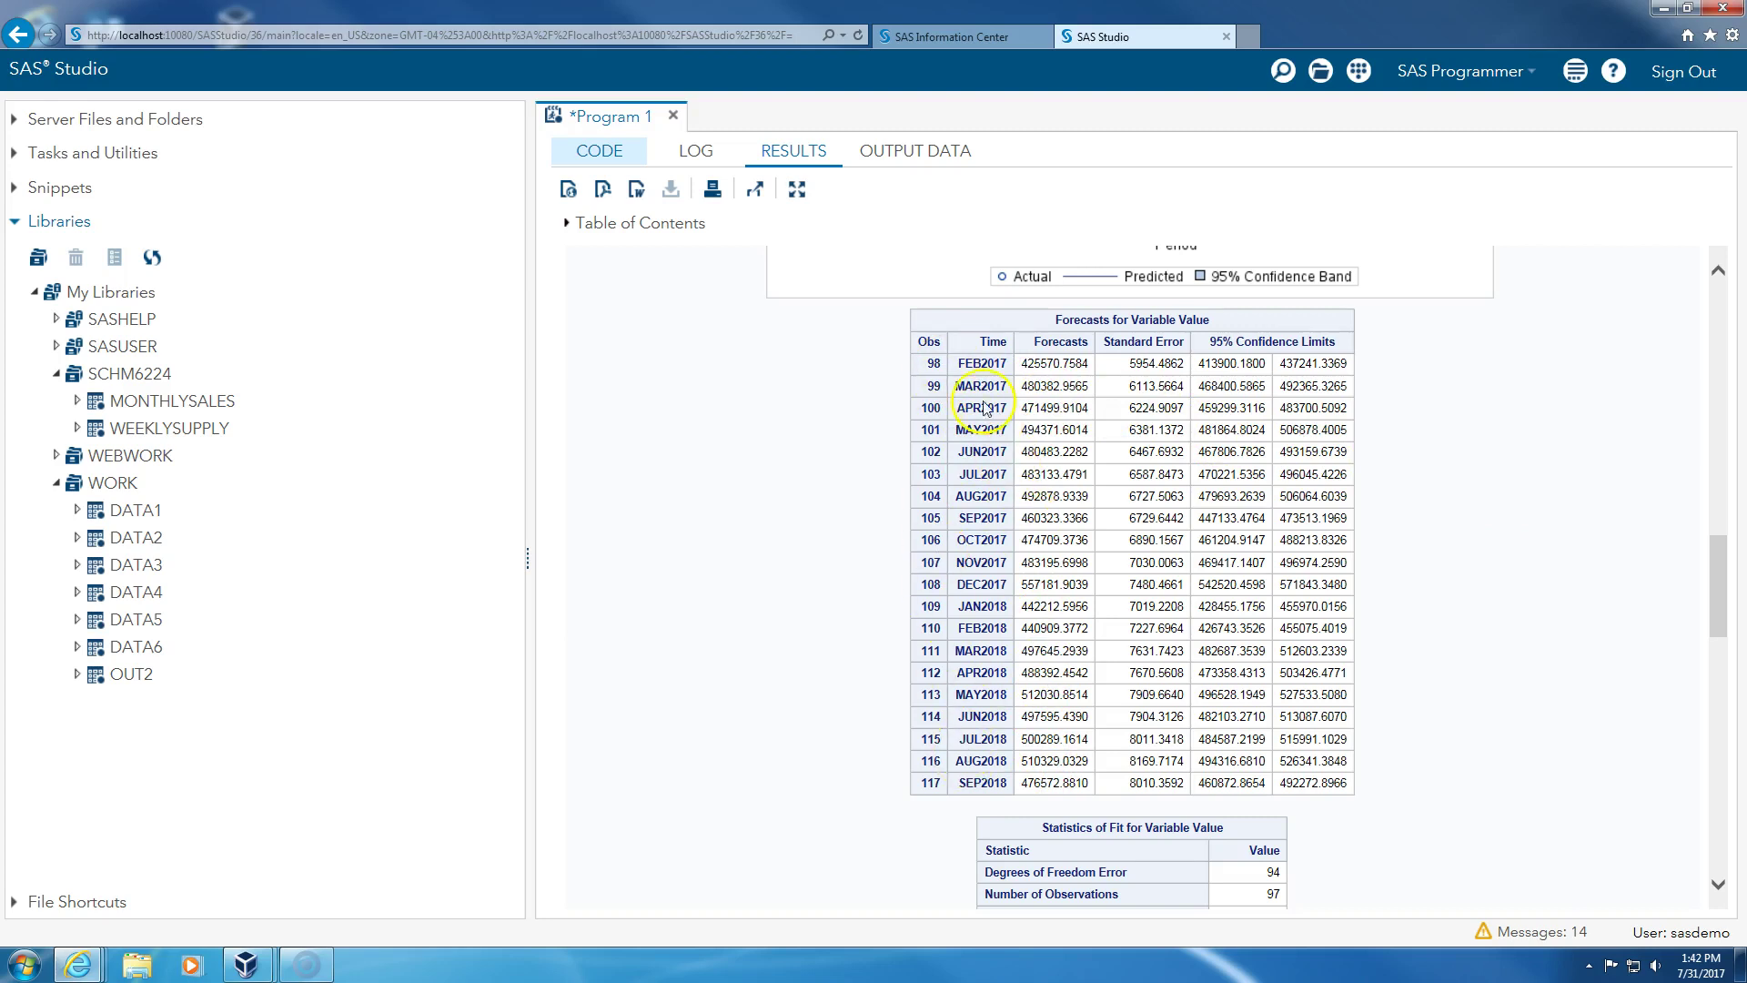
drag(926, 367, 1352, 458)
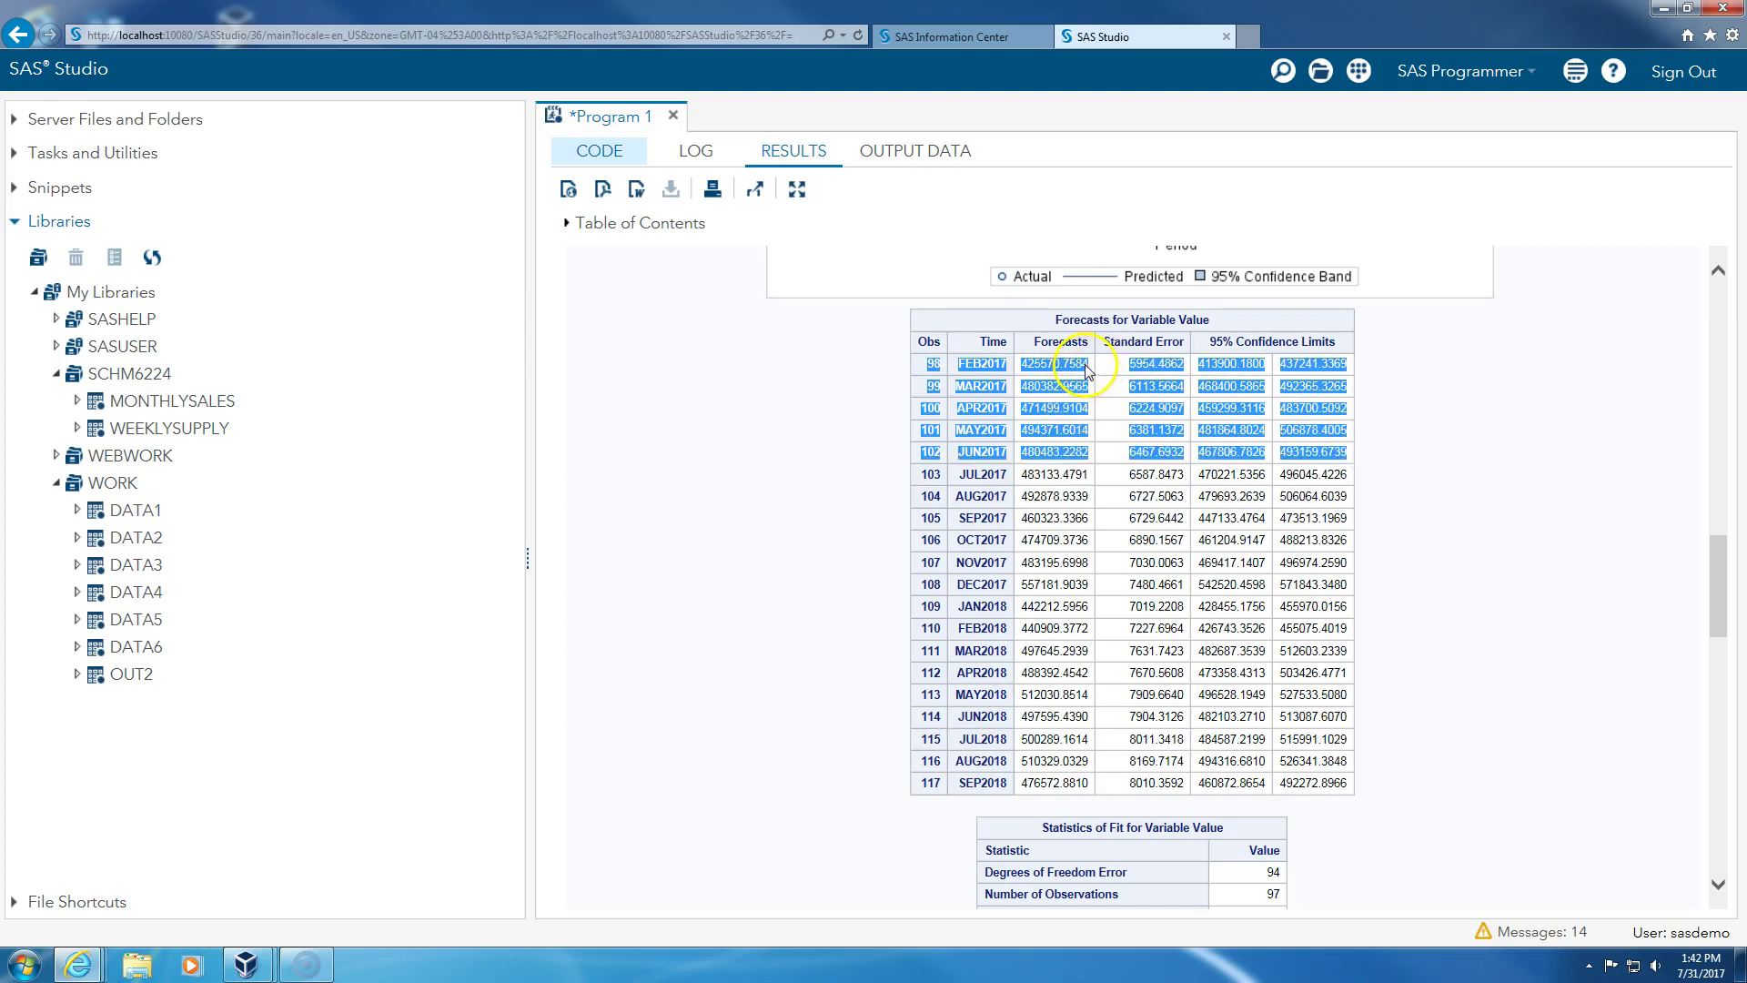
right_click(1073, 473)
drag(923, 469, 1339, 778)
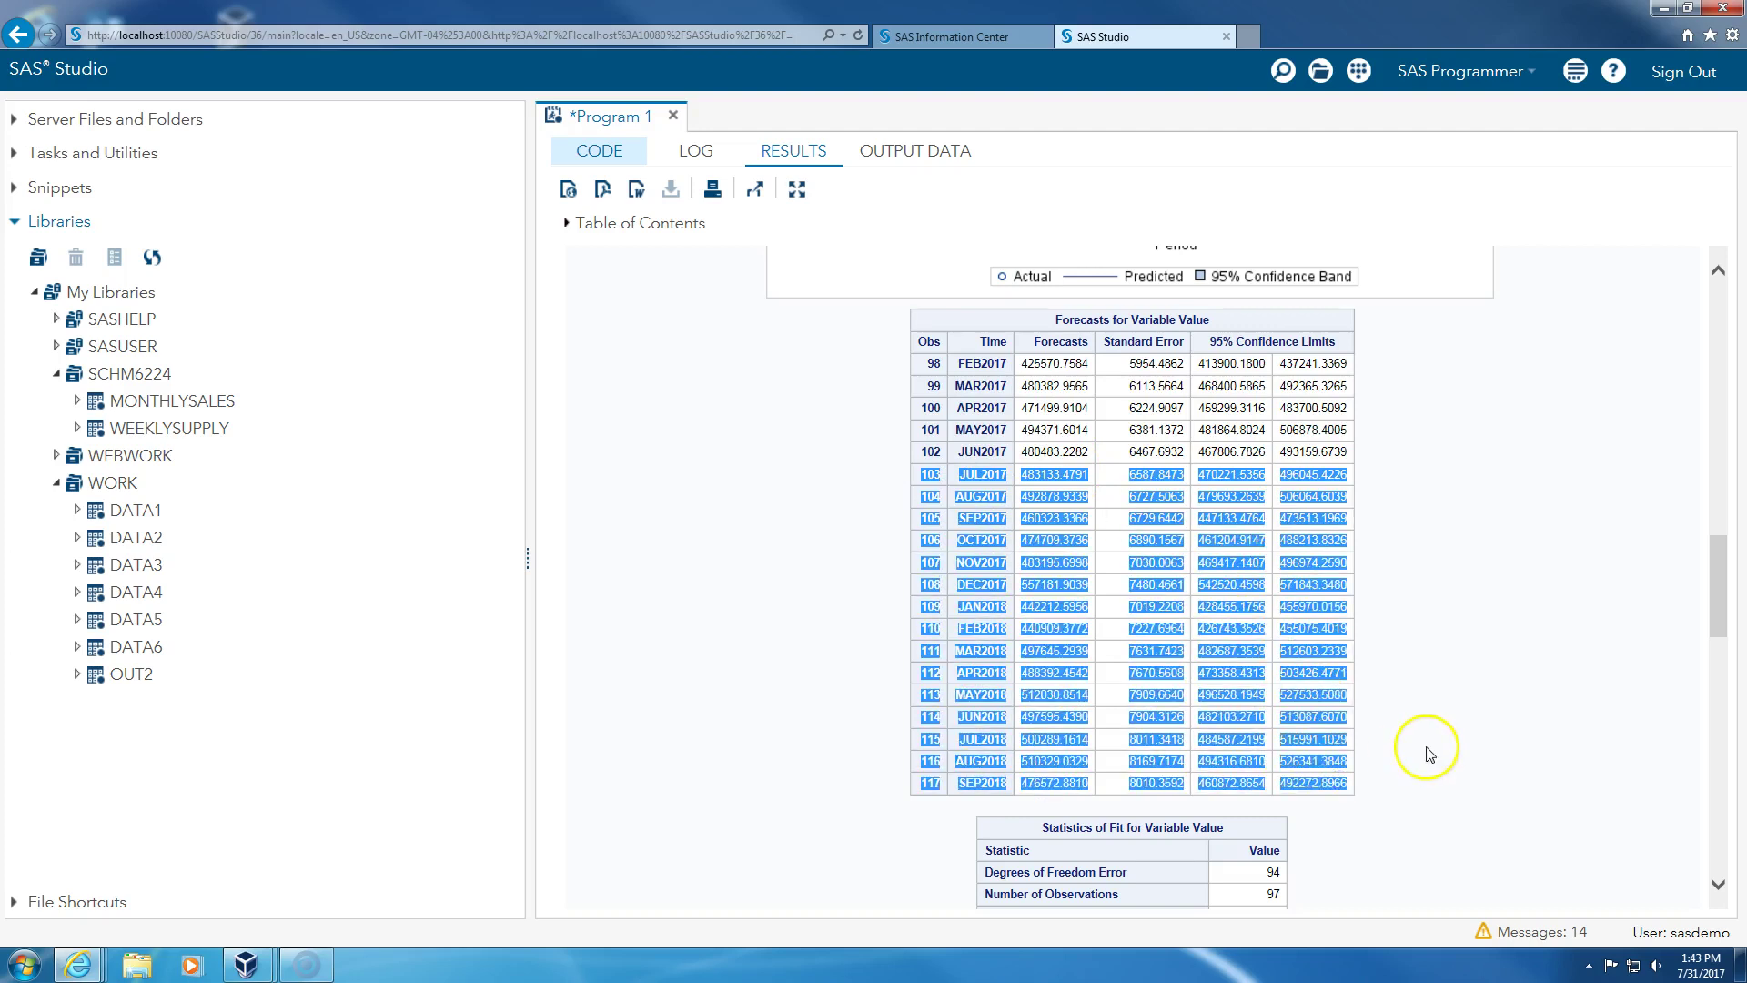
Look over the Statistics of Fit and Performance Statistics tables, including the performance table's note on its computation range.
scroll(1429, 754, down, 5)
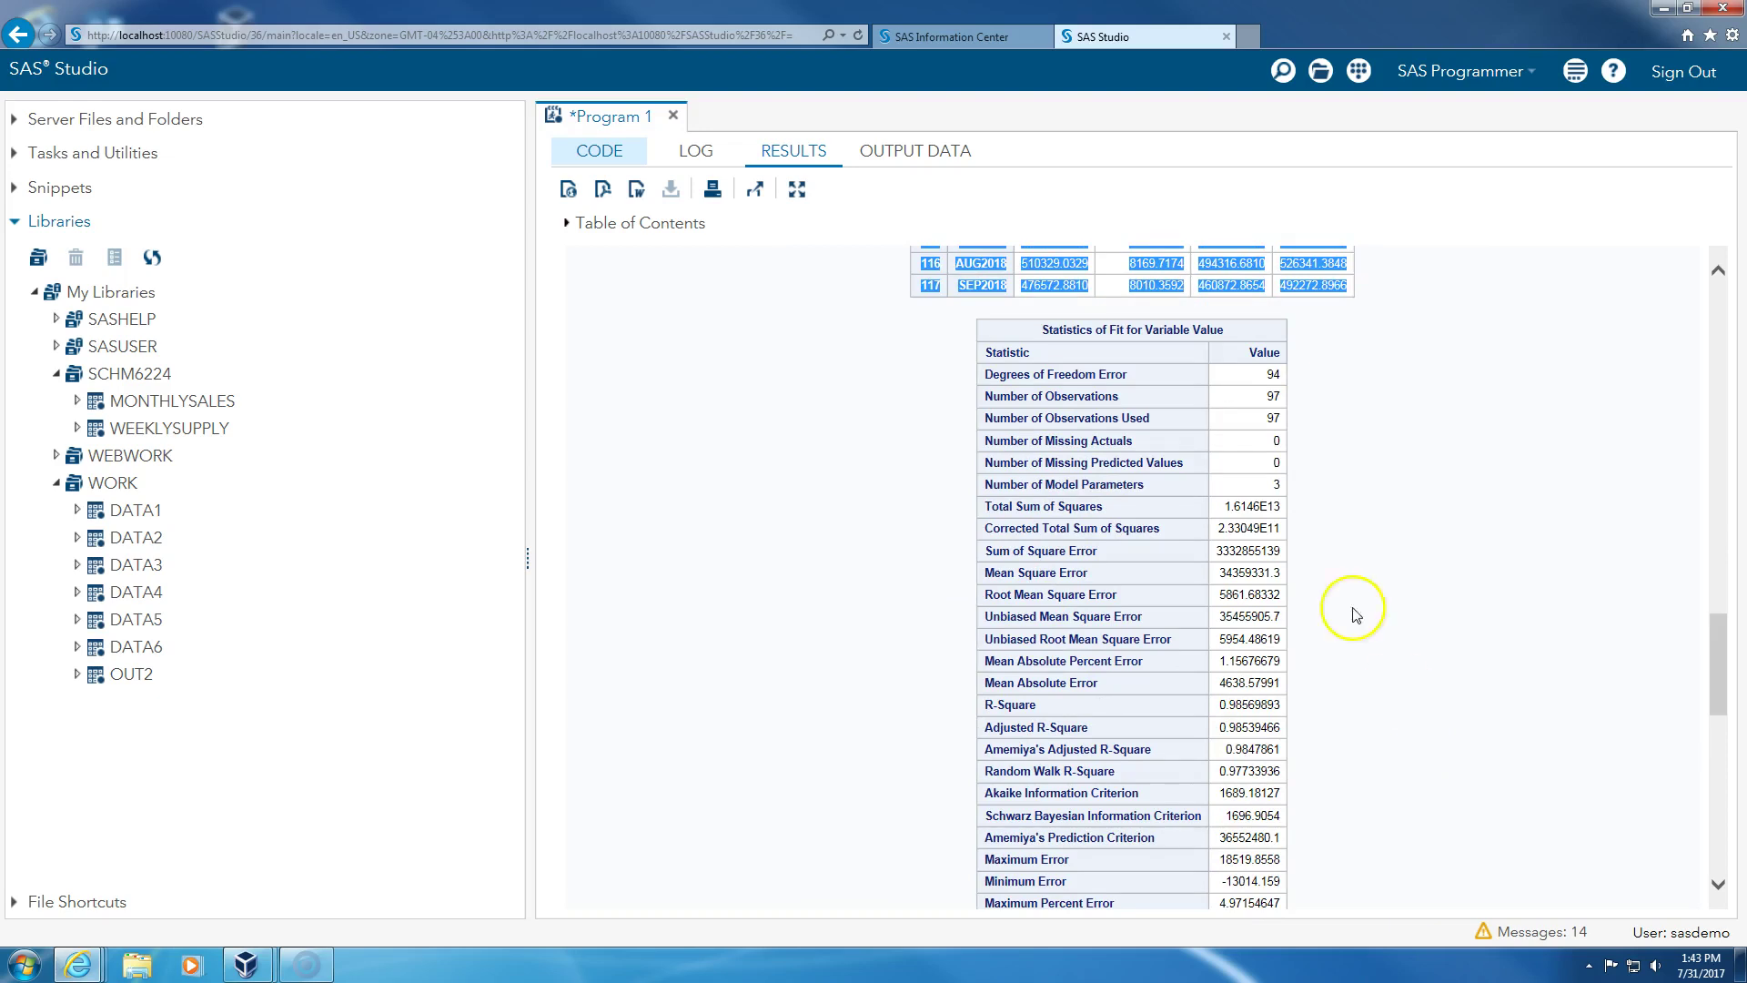
scroll(1354, 424, down, 1)
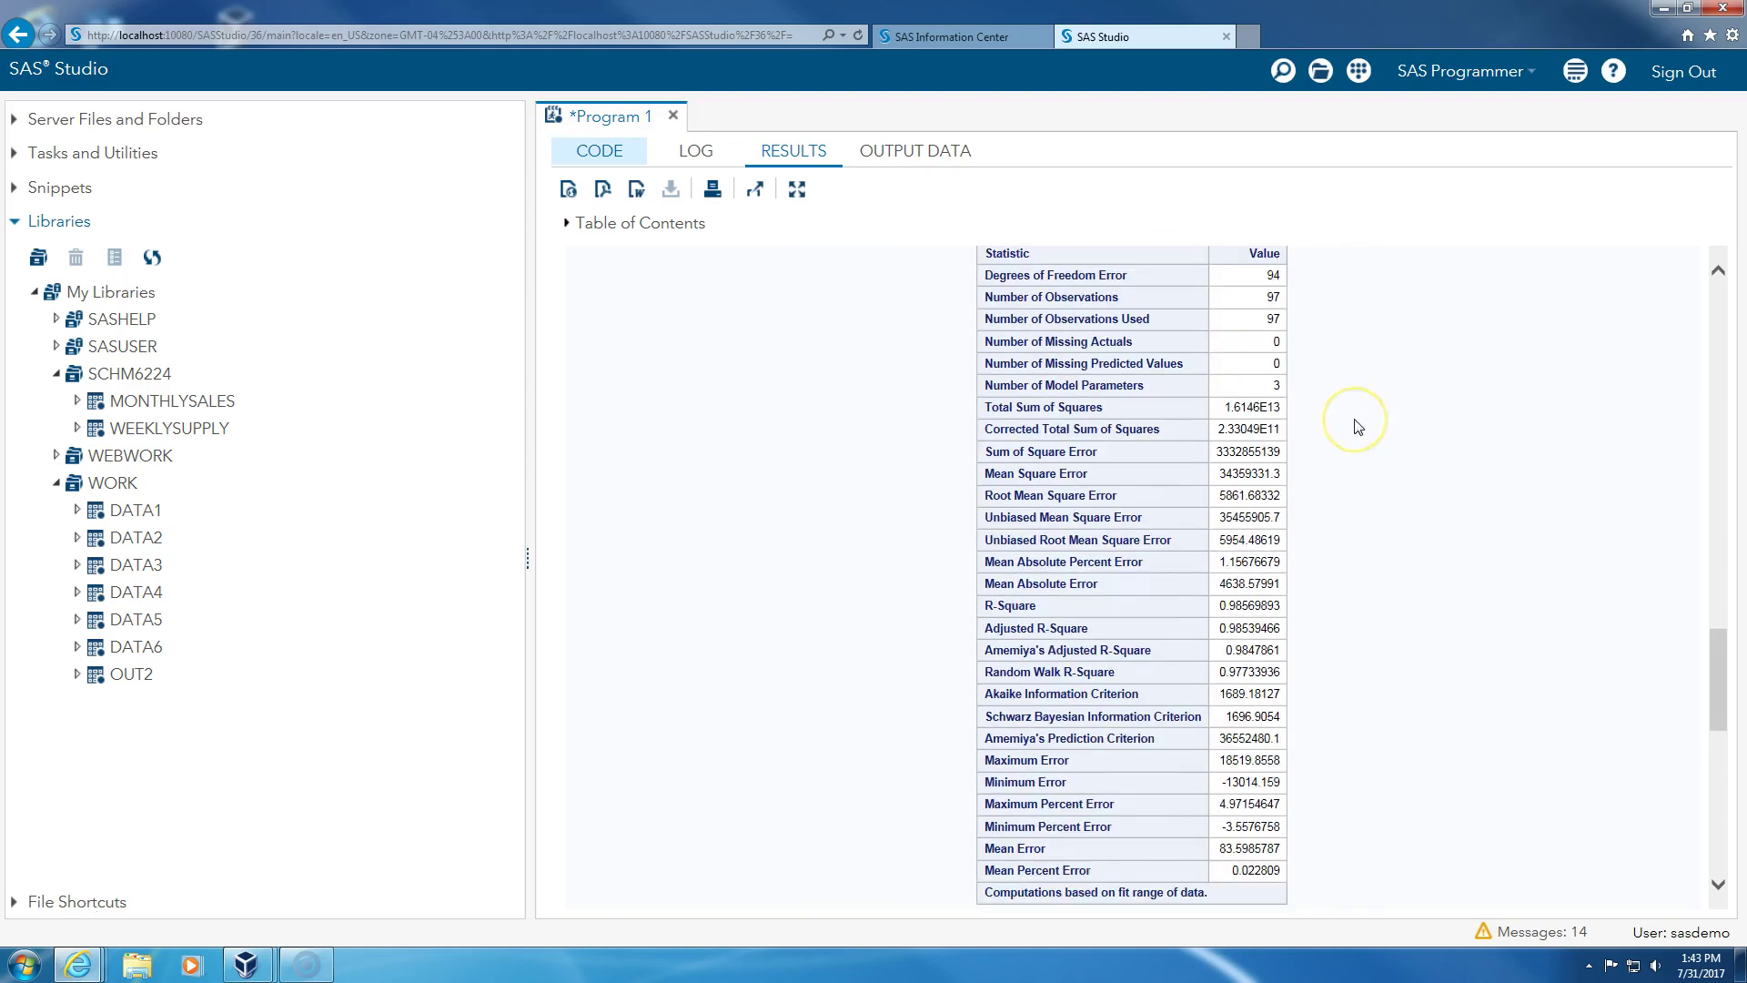
scroll(1169, 632, up, 1)
drag(1038, 331, 1225, 333)
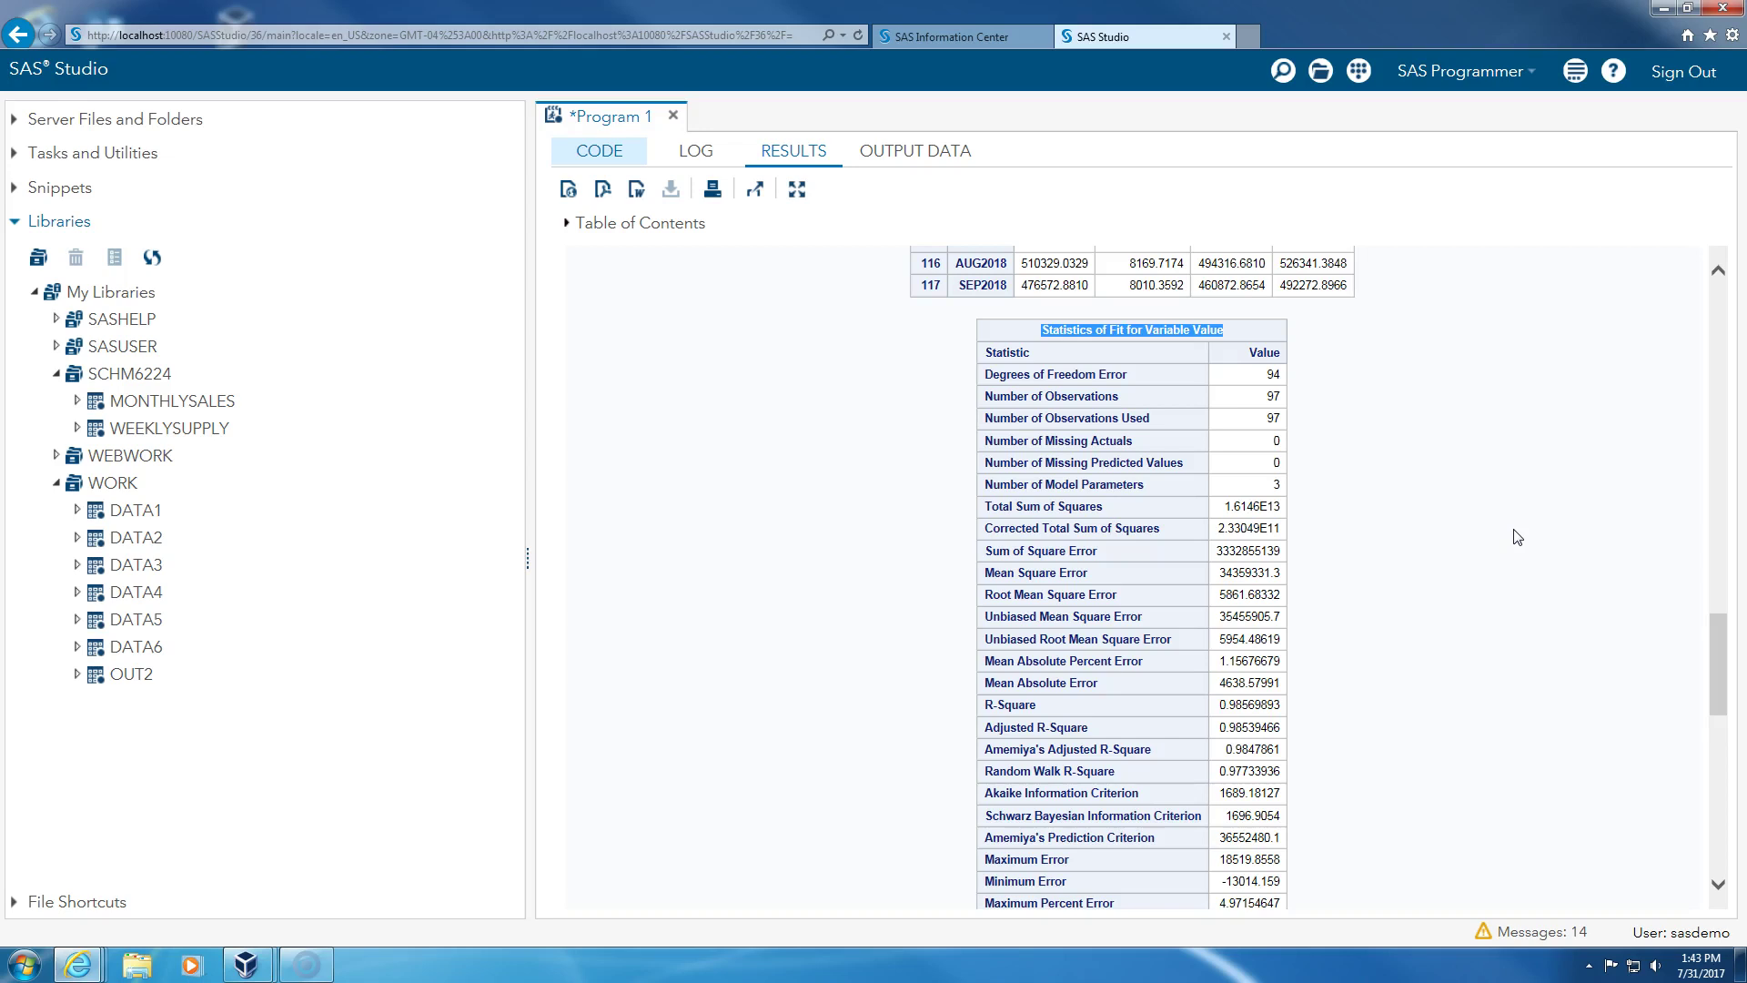
scroll(1515, 535, down, 7)
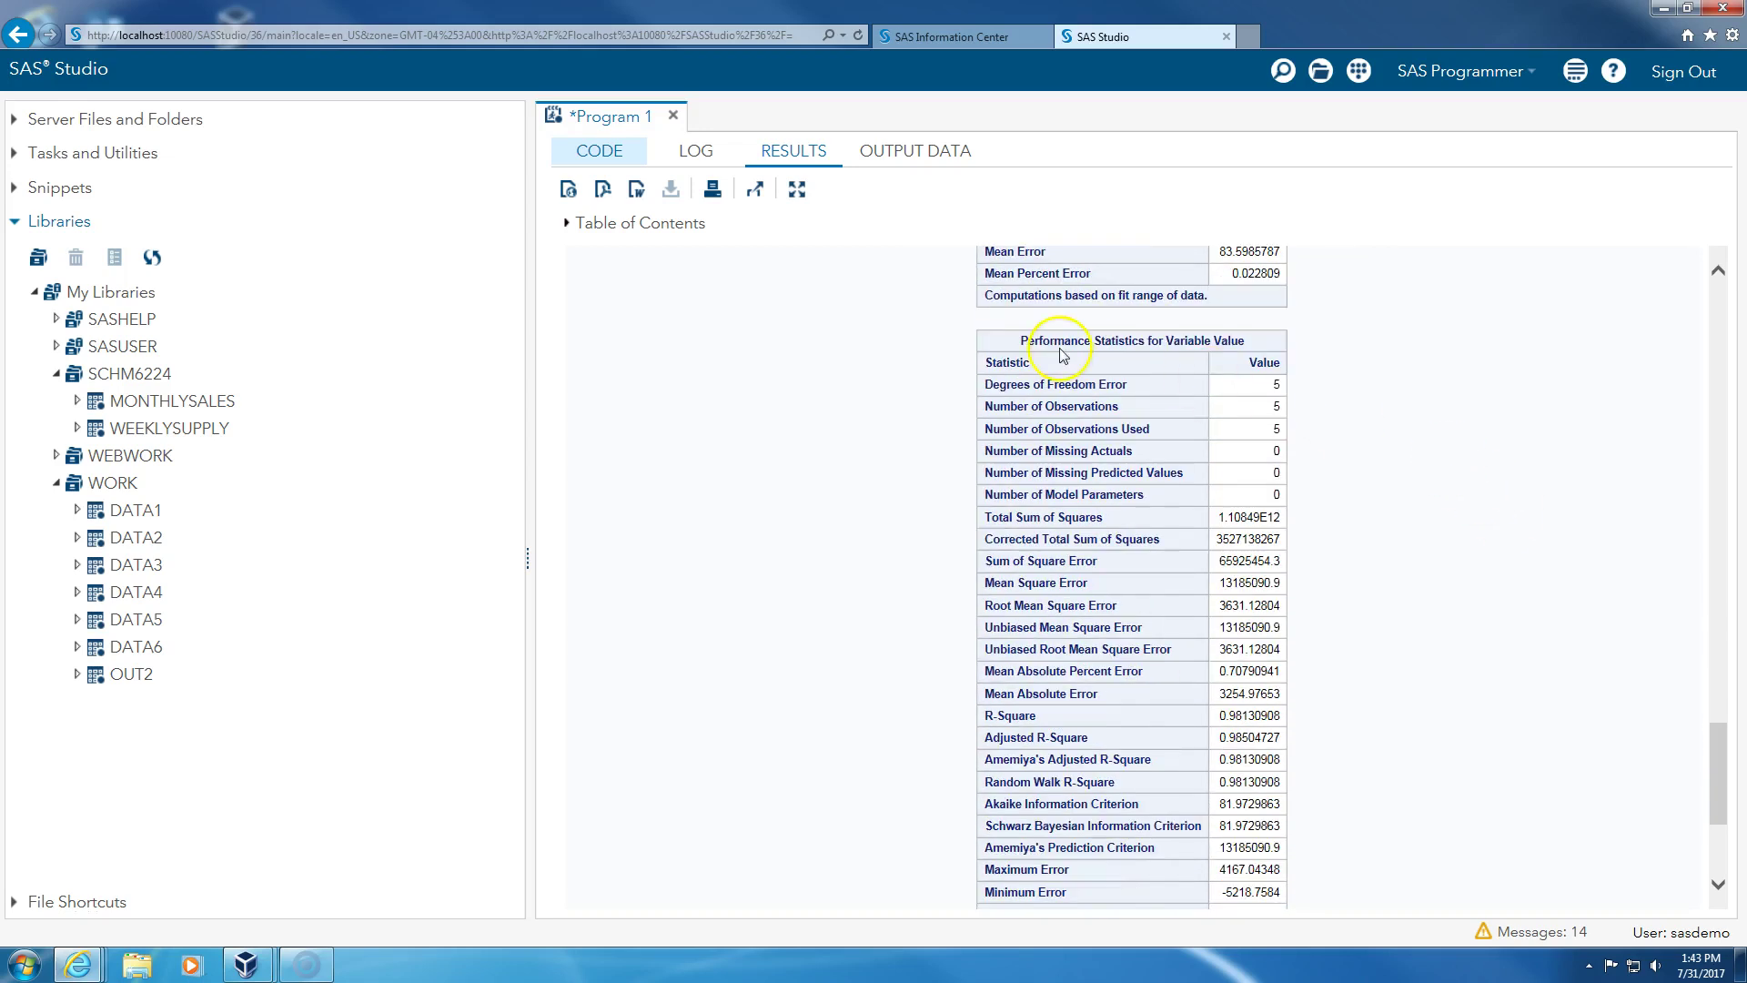
drag(1027, 341, 1239, 343)
scroll(1331, 362, down, 1)
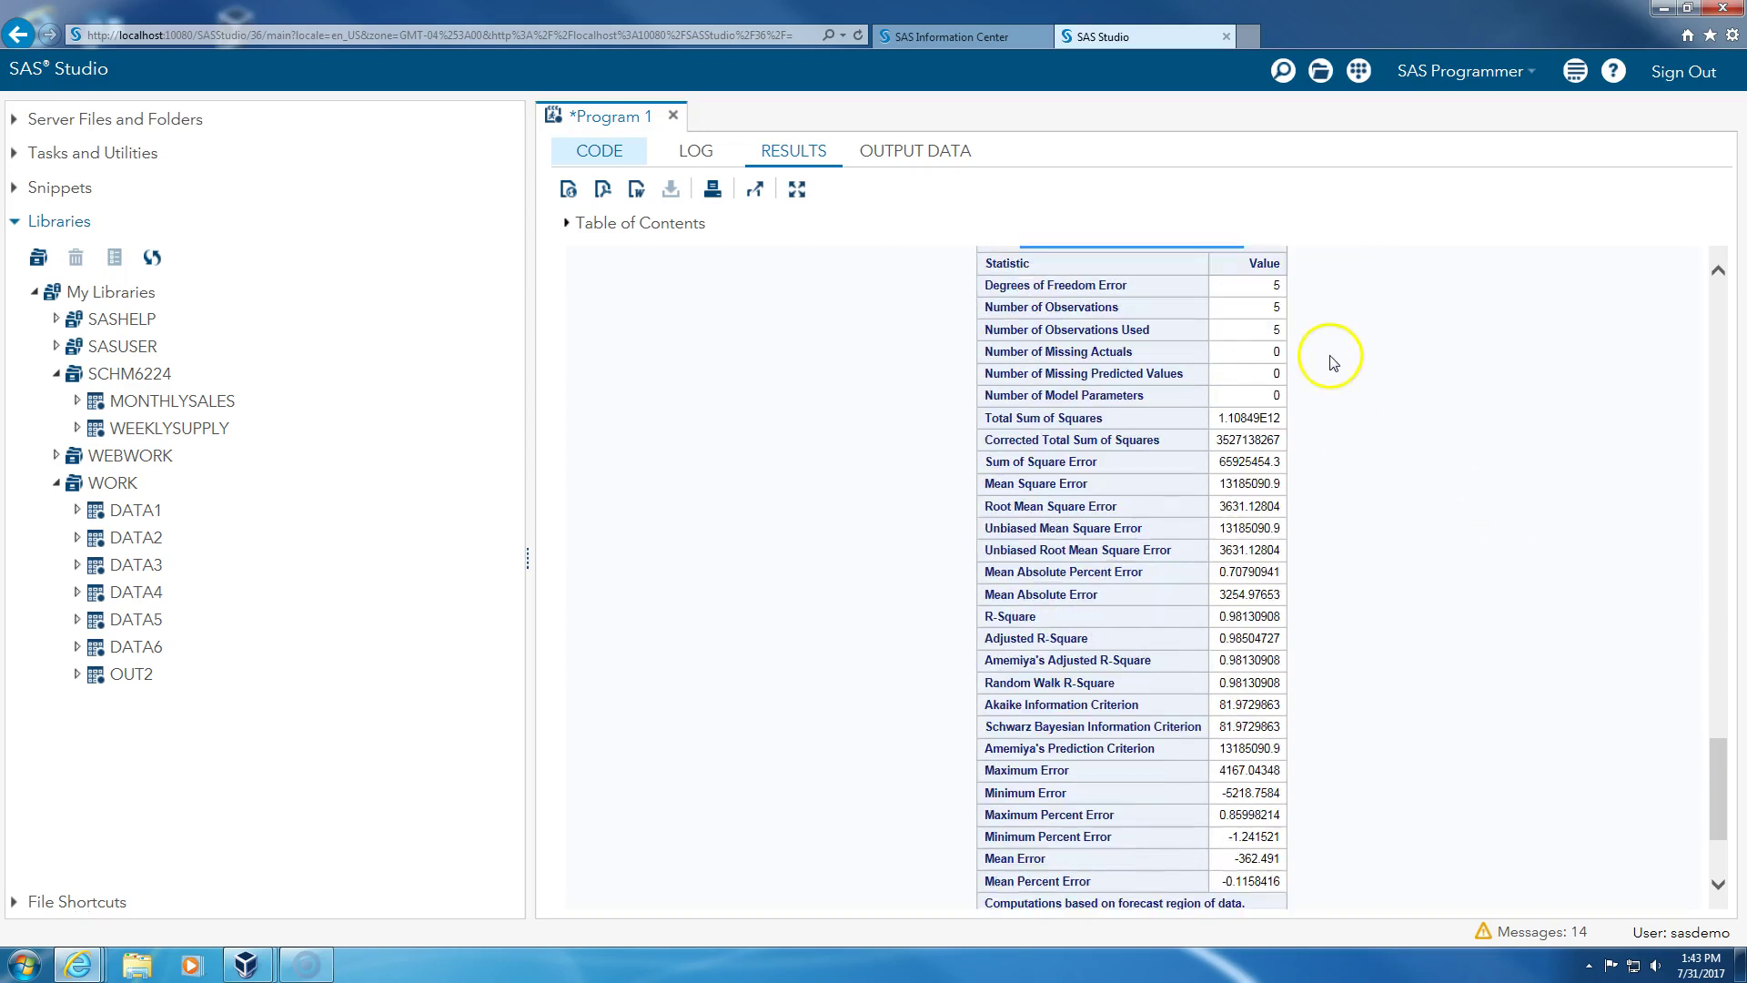
scroll(1331, 363, down, 1)
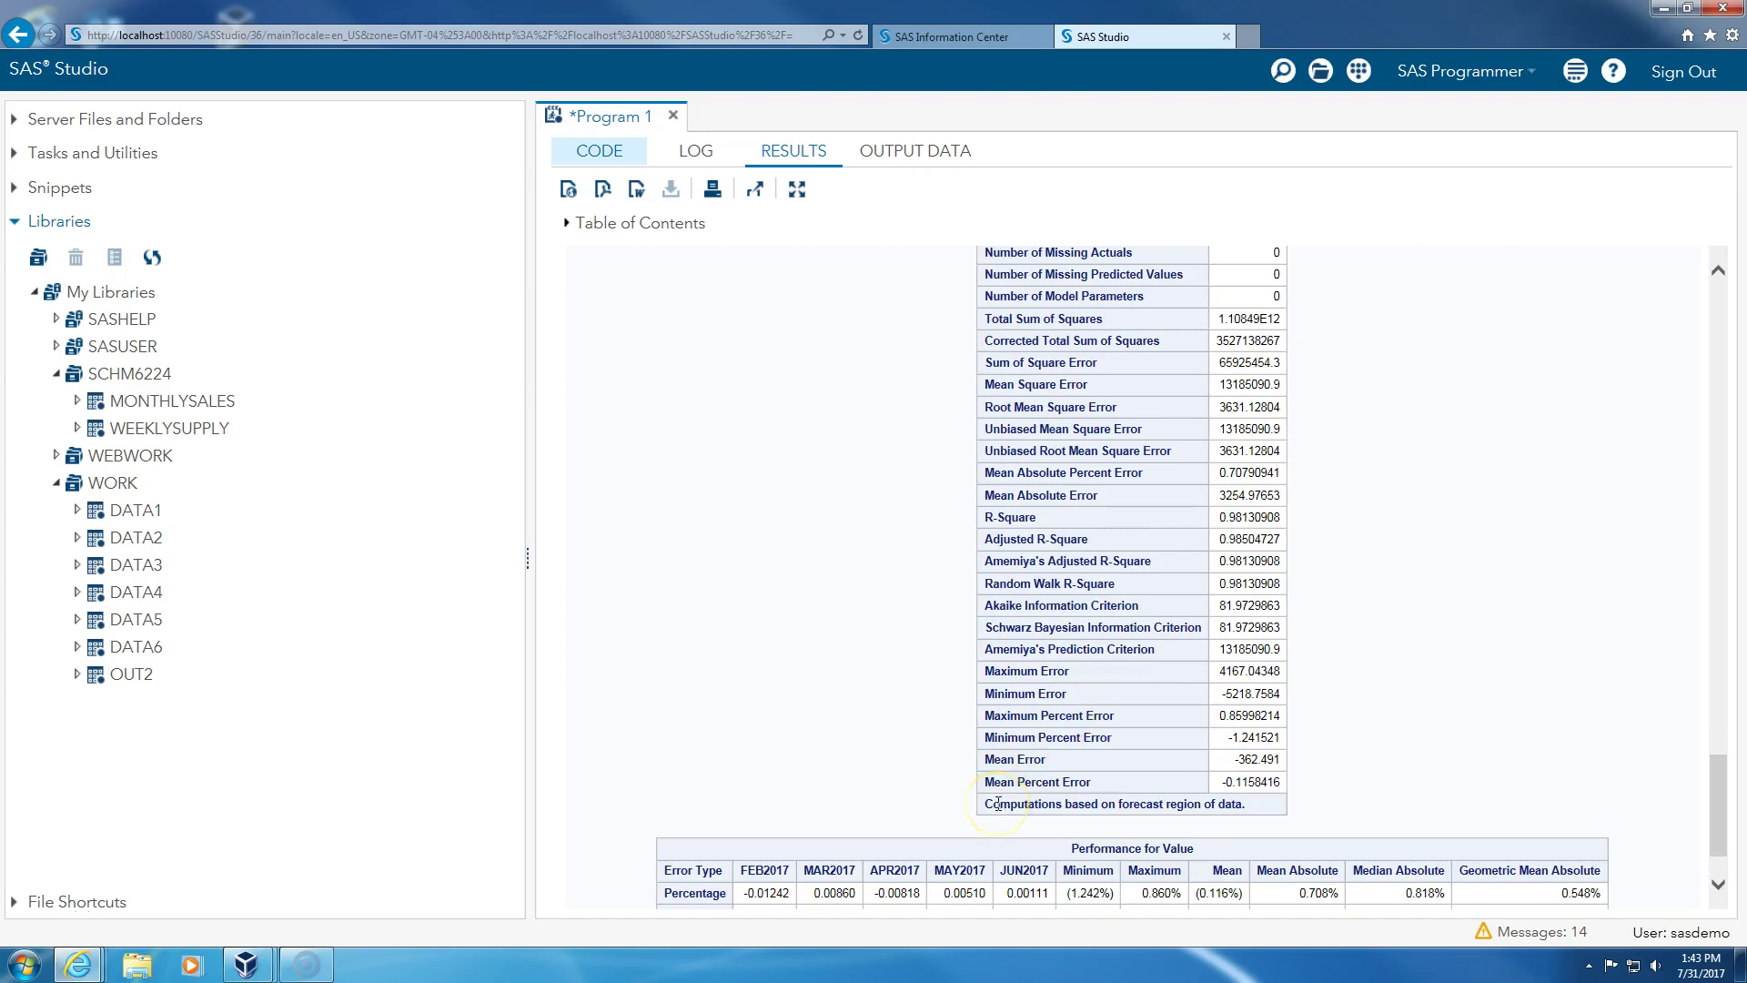
drag(998, 803, 1257, 803)
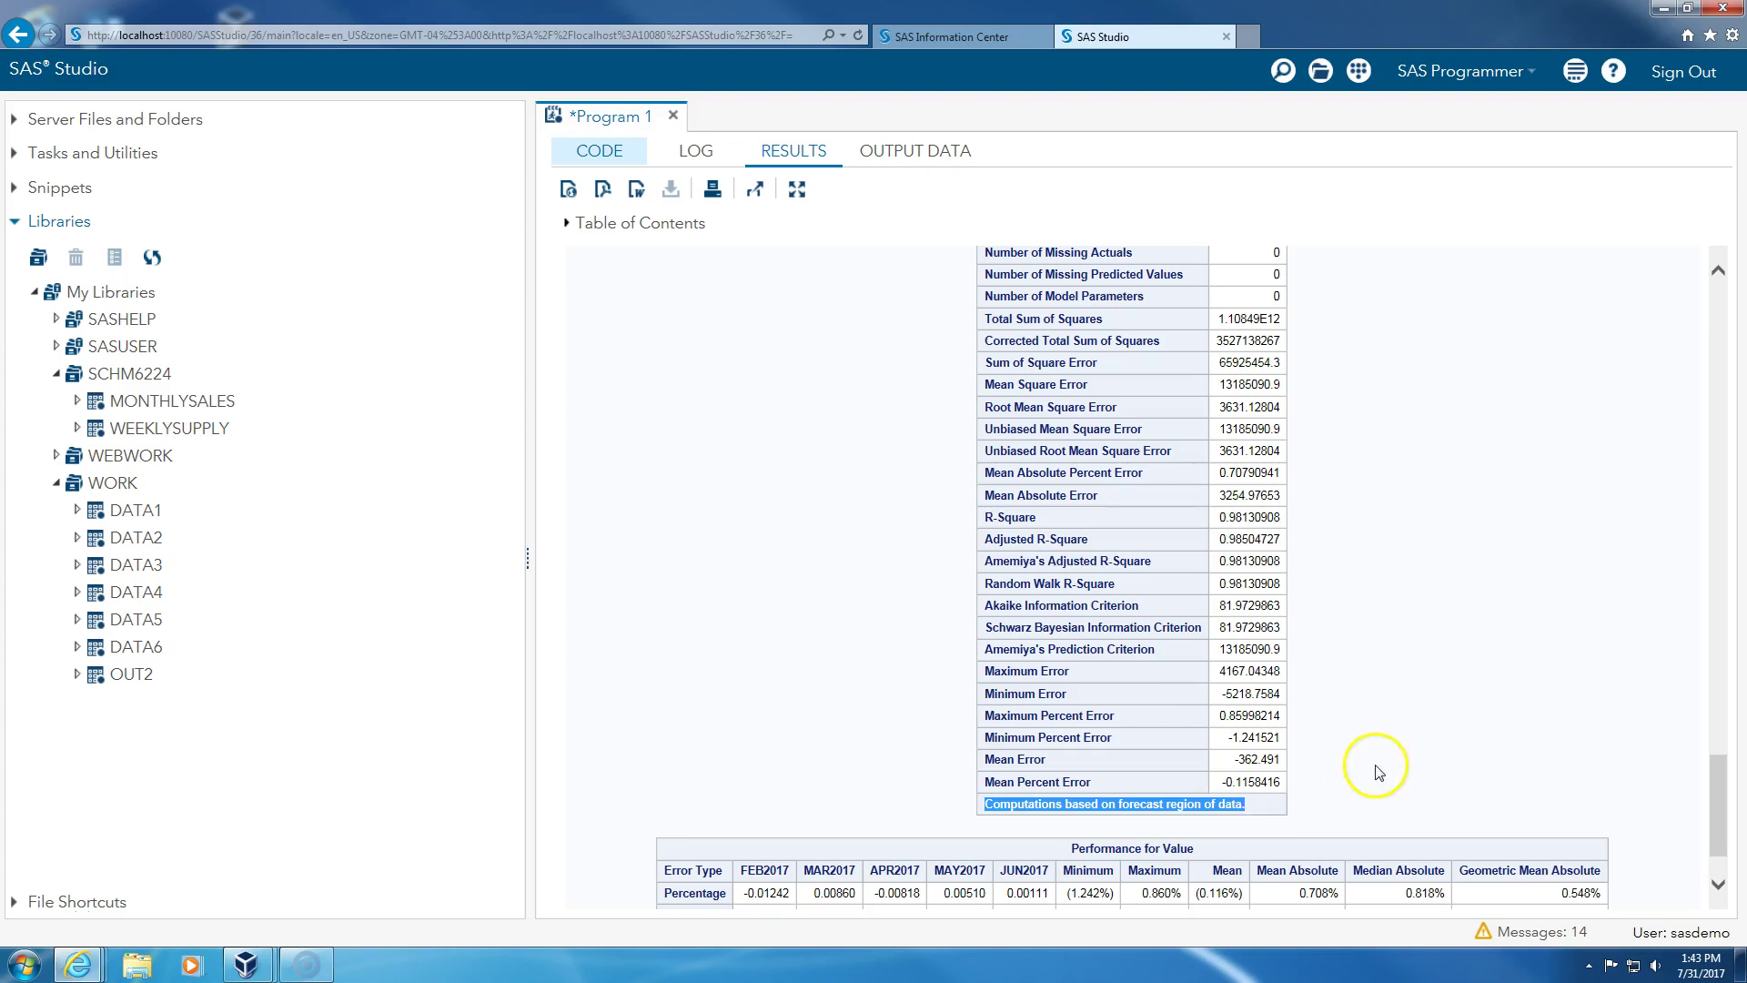
Examine the R-Square, mean error, mean percent error, mean absolute error and mean absolute percent error in the Statistics of Fit table.
scroll(1379, 774, up, 1)
scroll(1379, 773, up, 4)
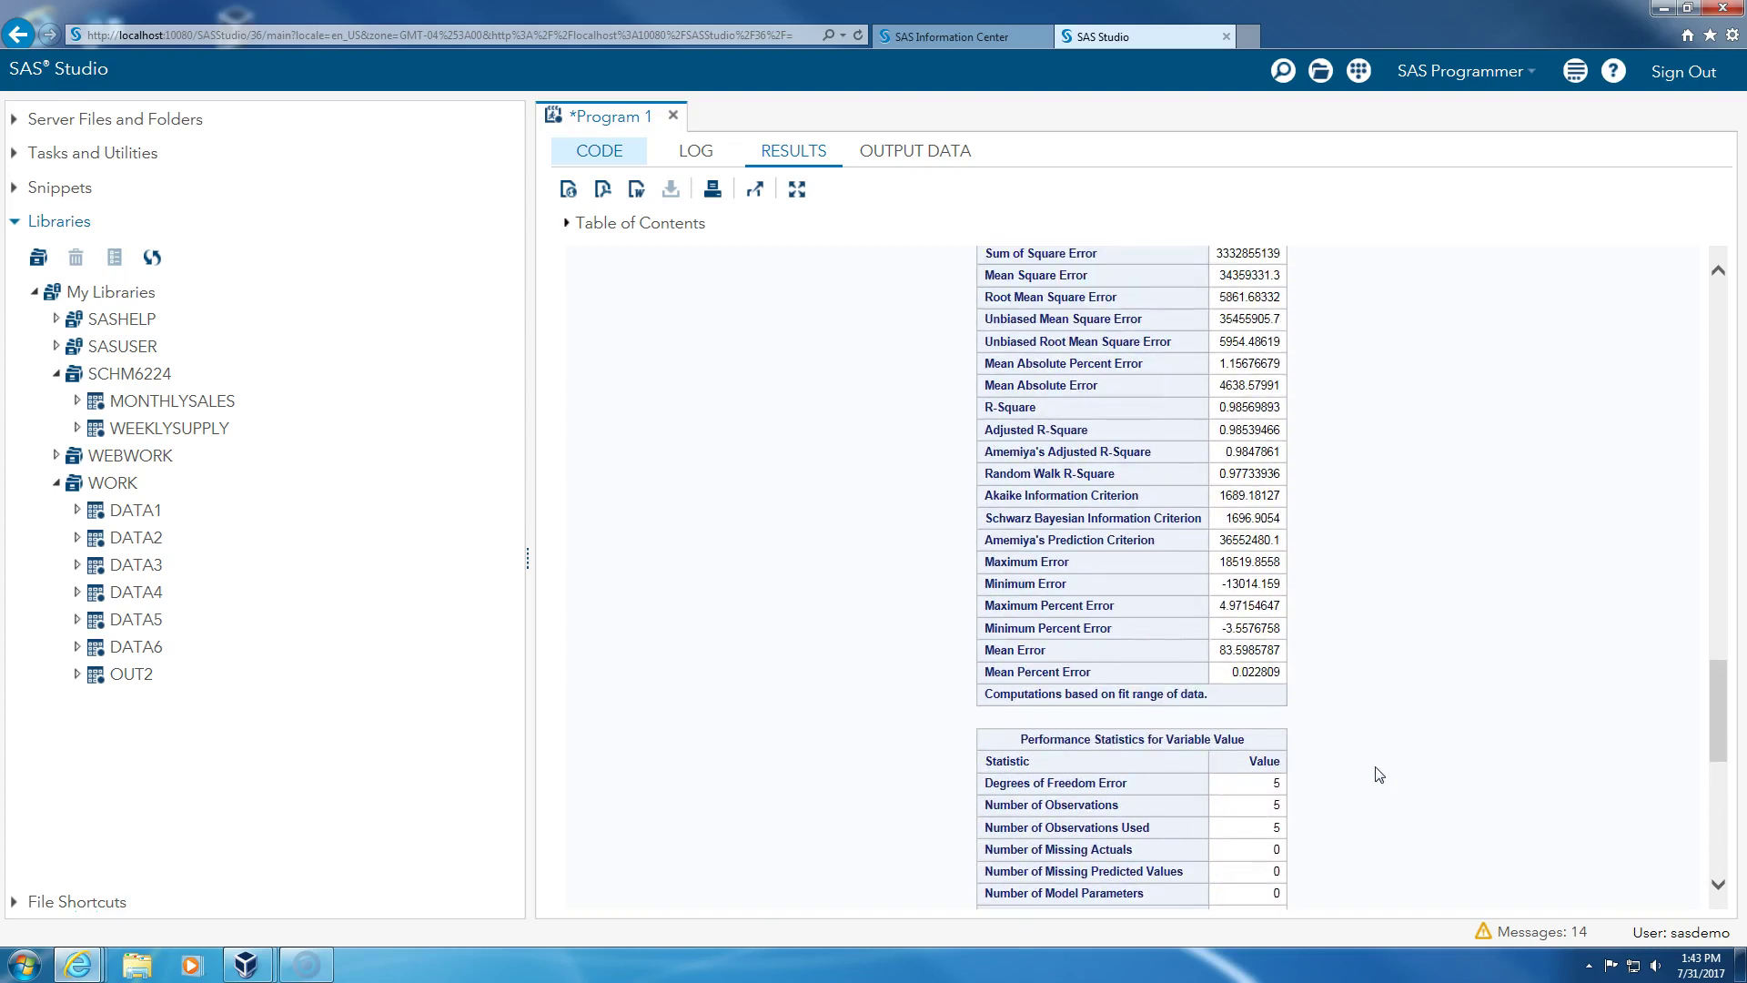
scroll(1378, 773, up, 1)
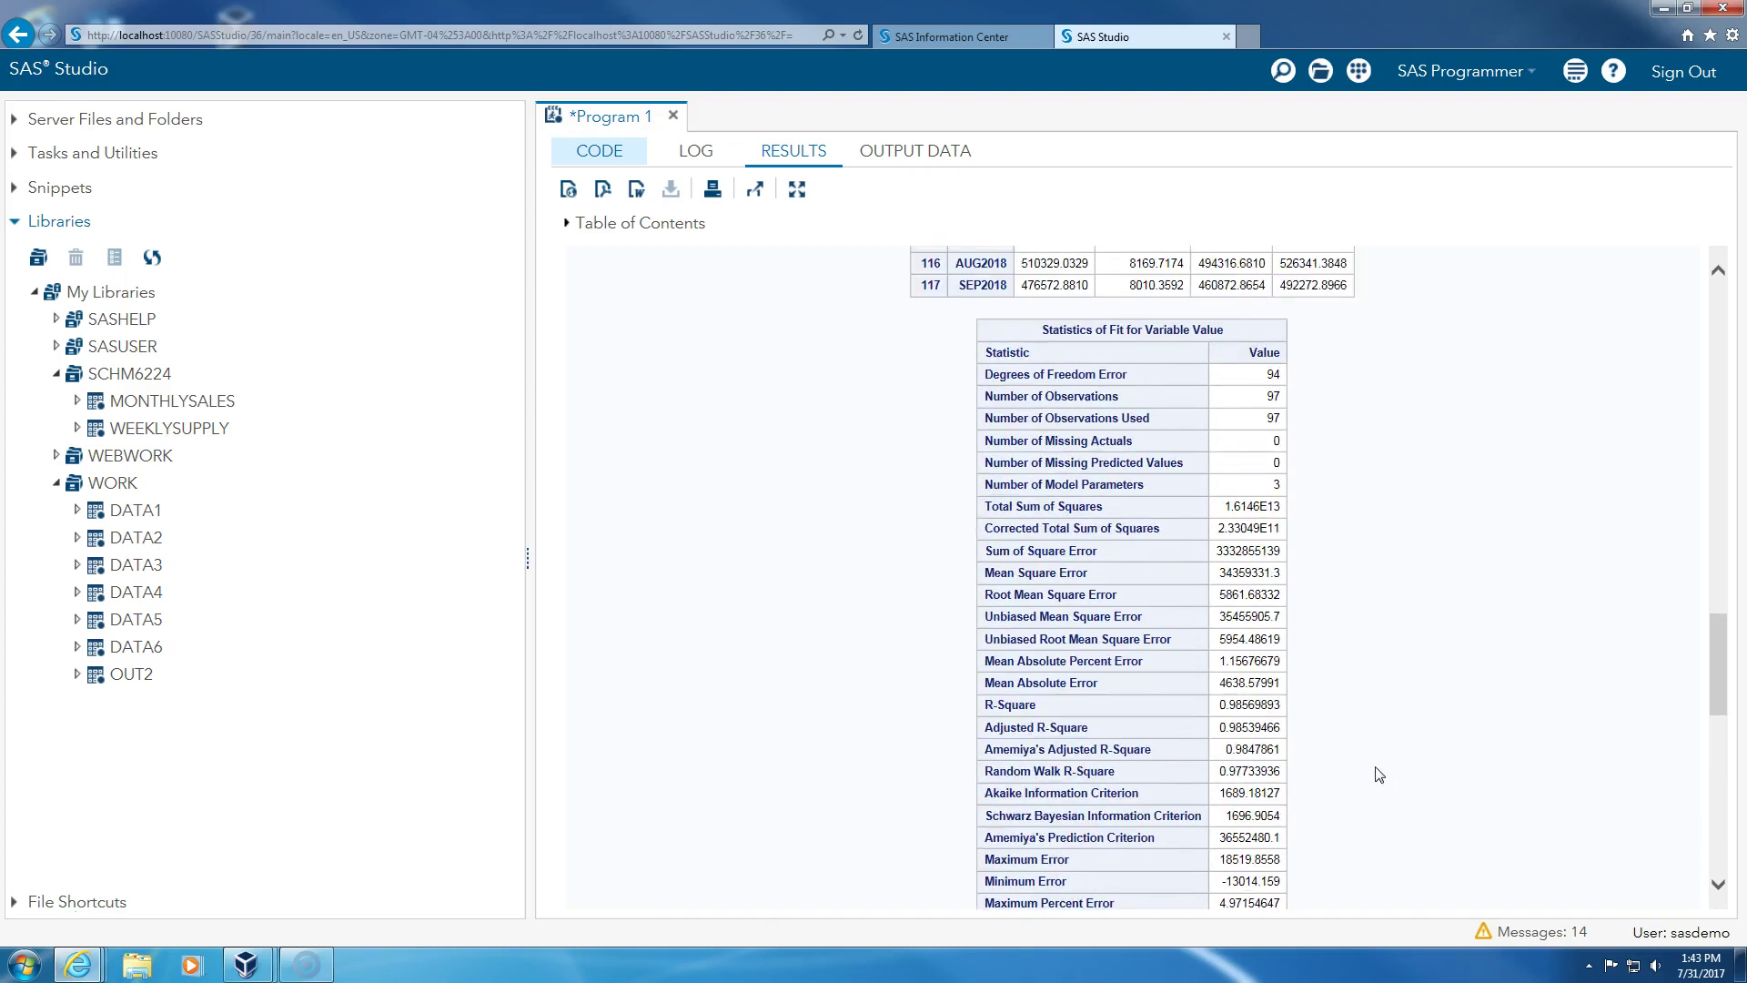
scroll(1378, 774, down, 1)
drag(985, 606, 1037, 606)
drag(1228, 606, 1279, 606)
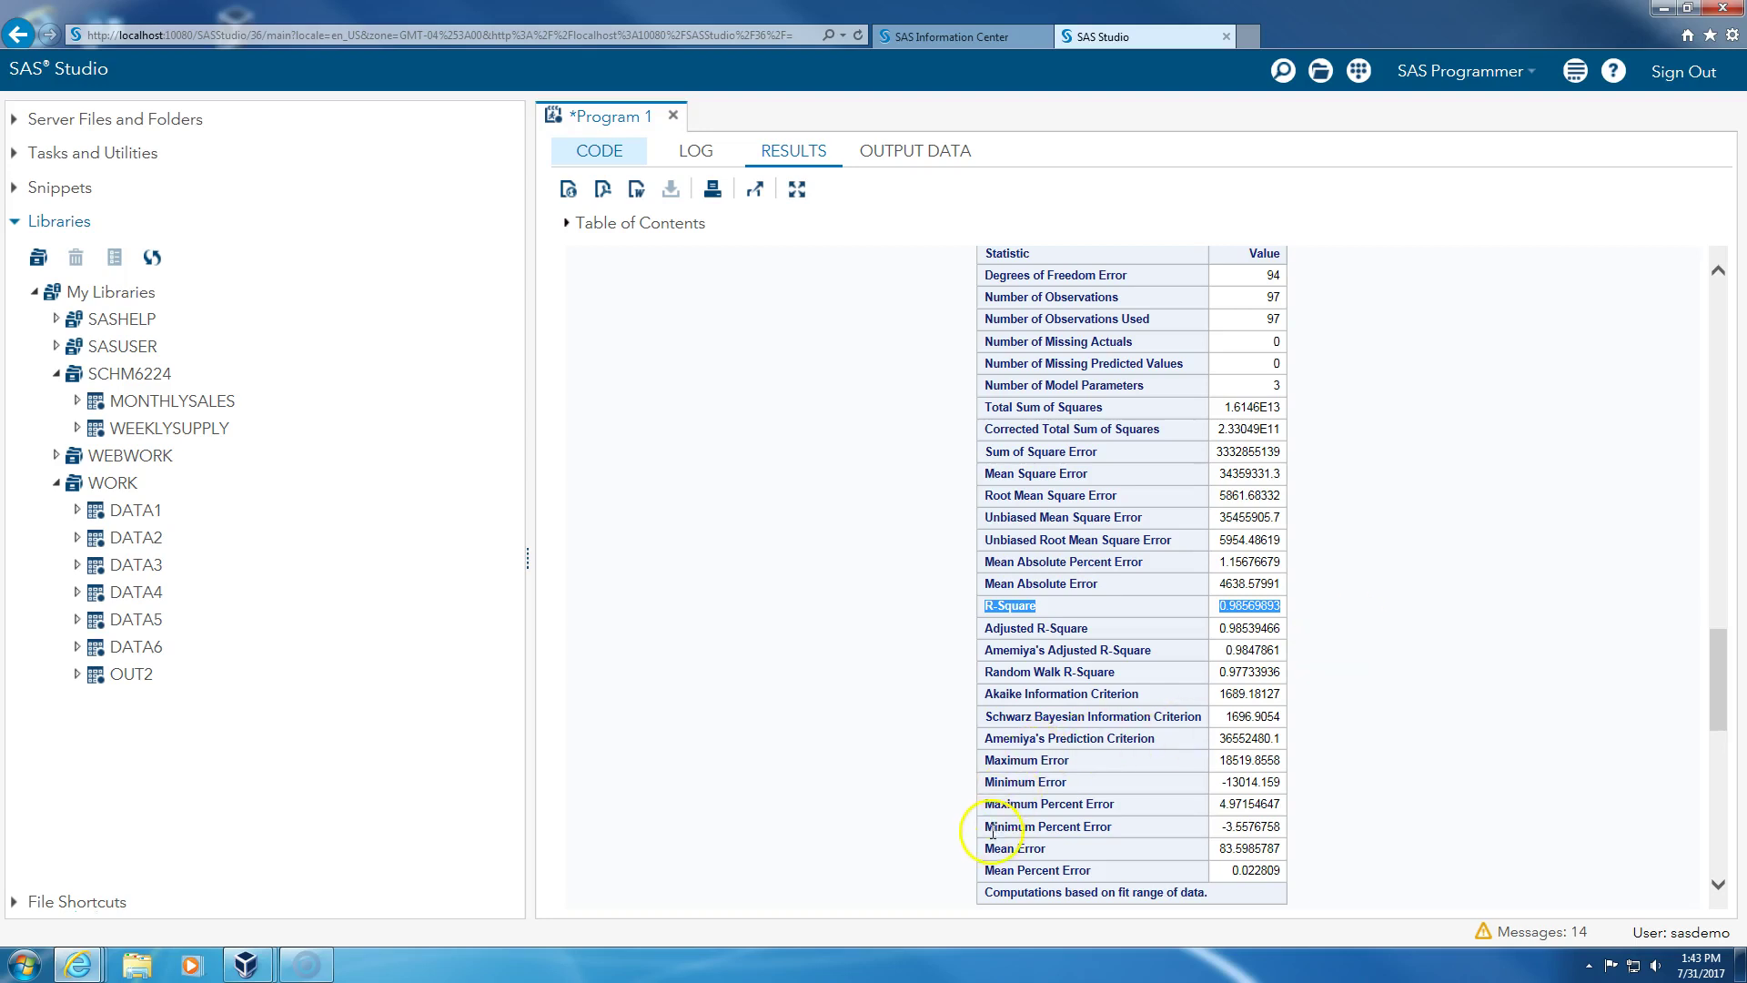
drag(986, 848, 1271, 847)
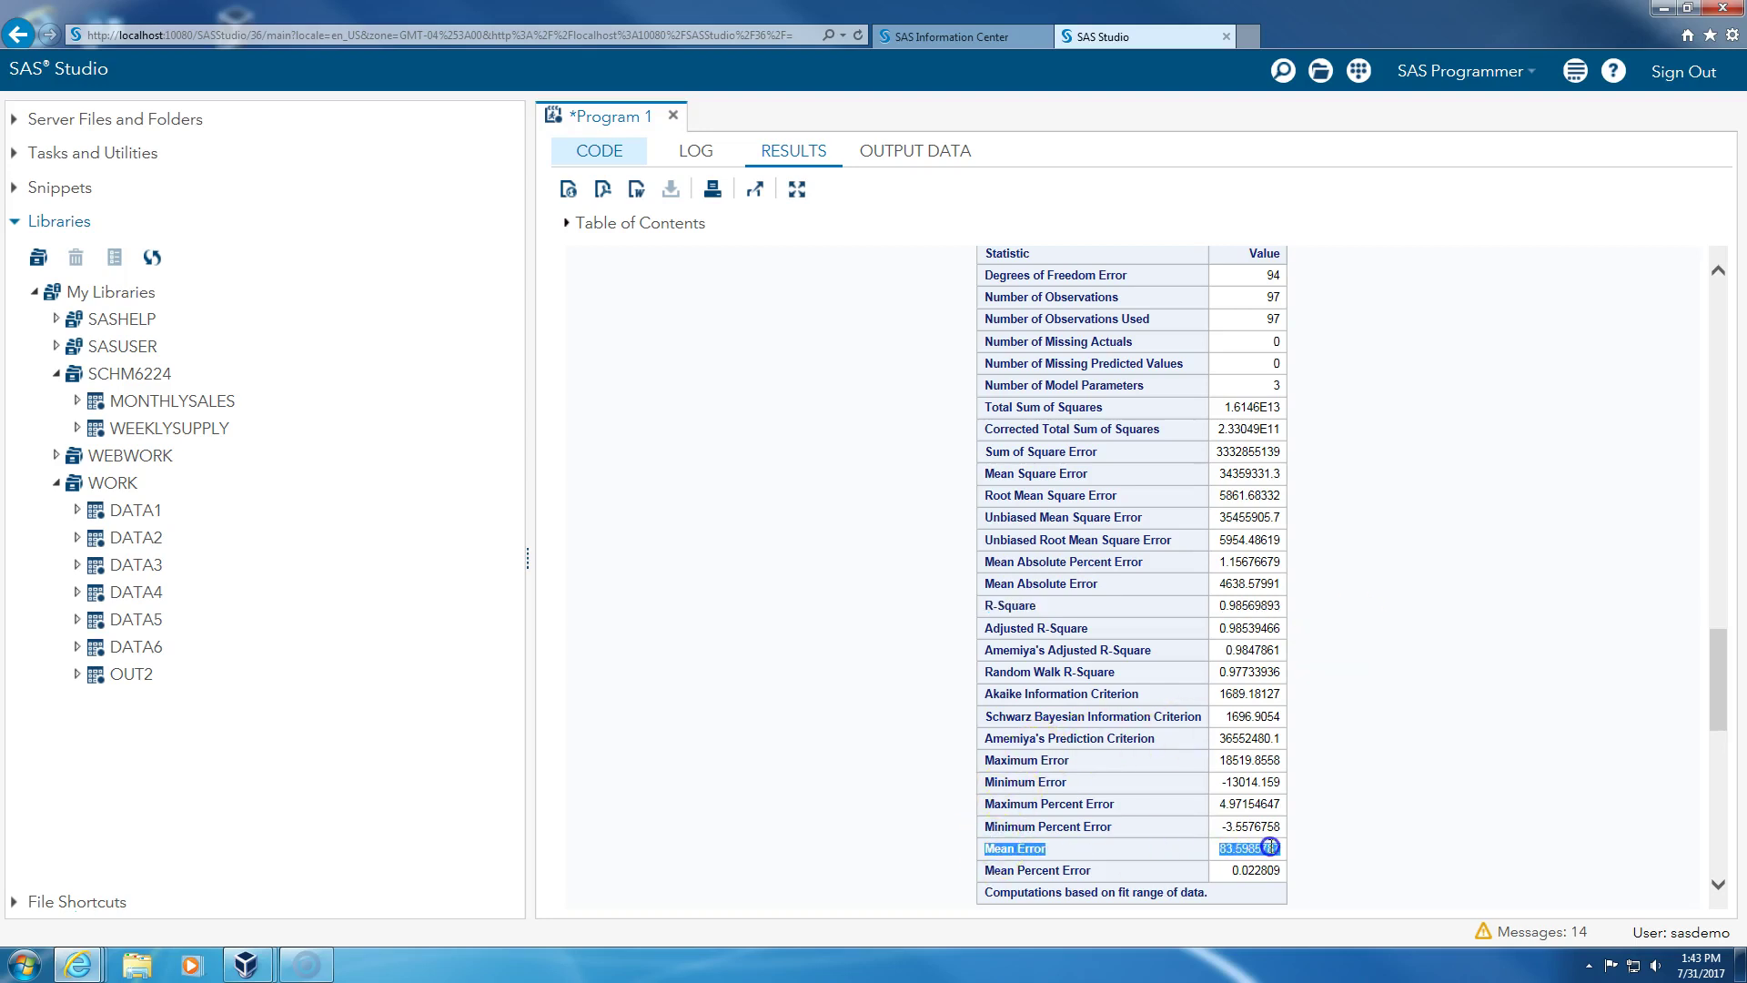
drag(986, 870, 1246, 871)
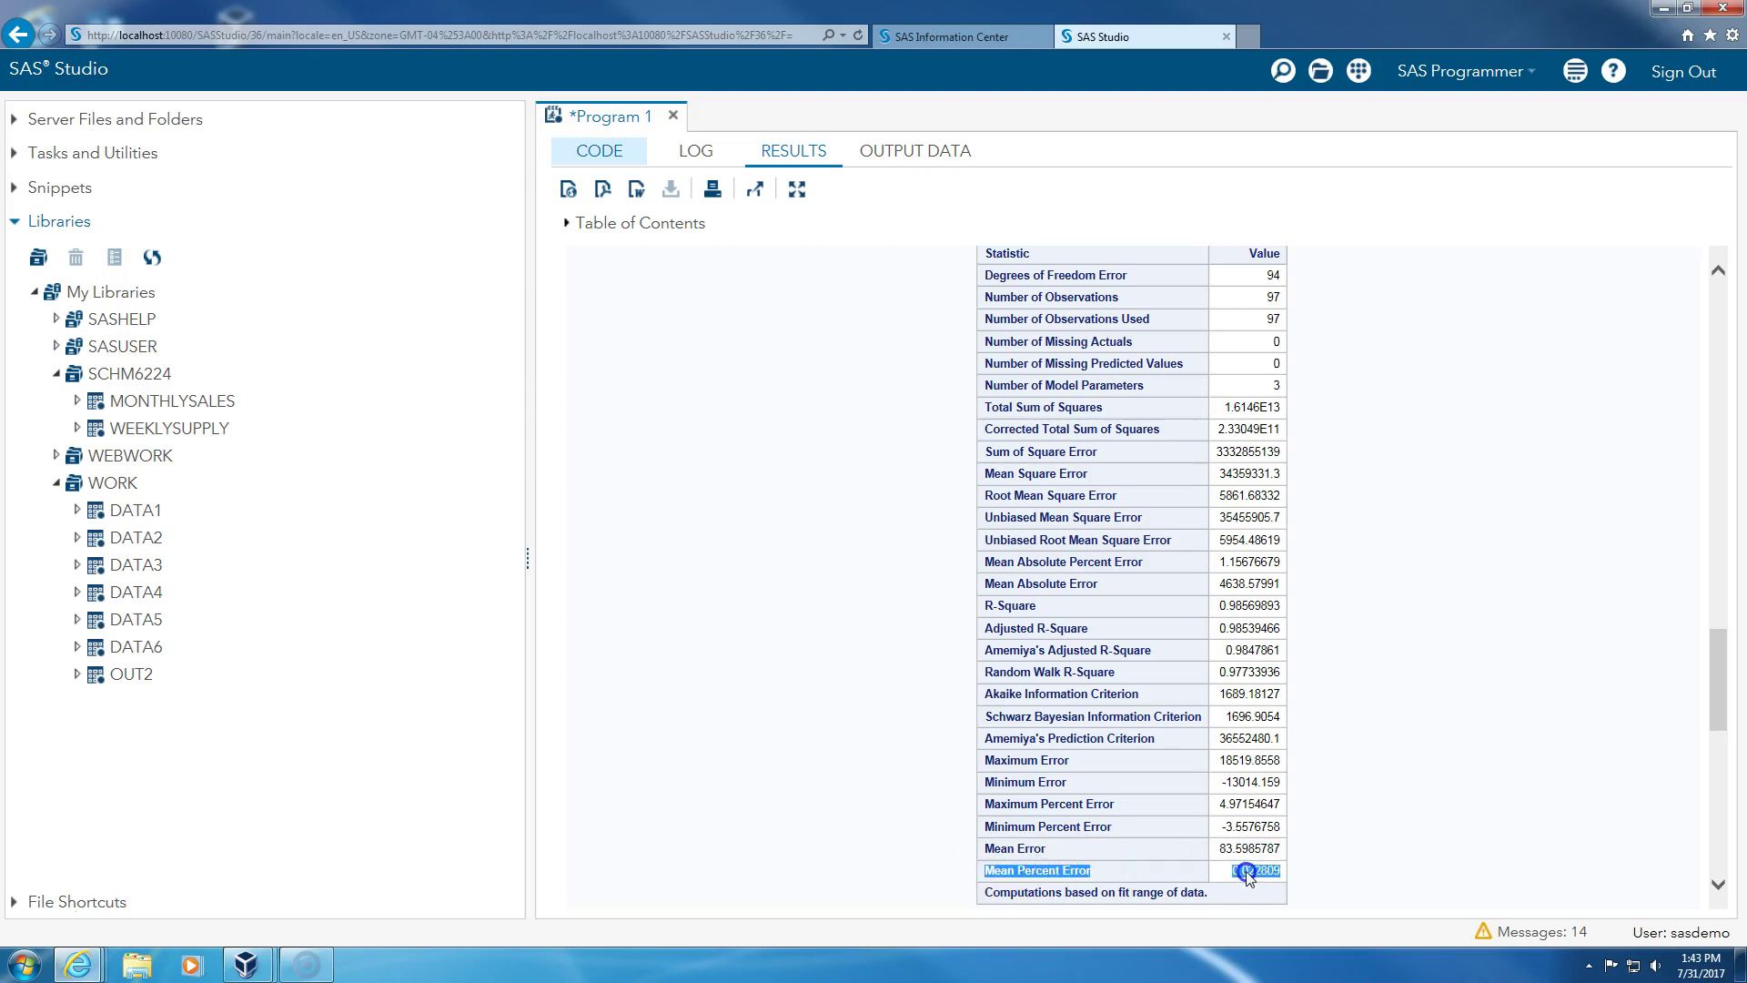
drag(984, 583, 1267, 588)
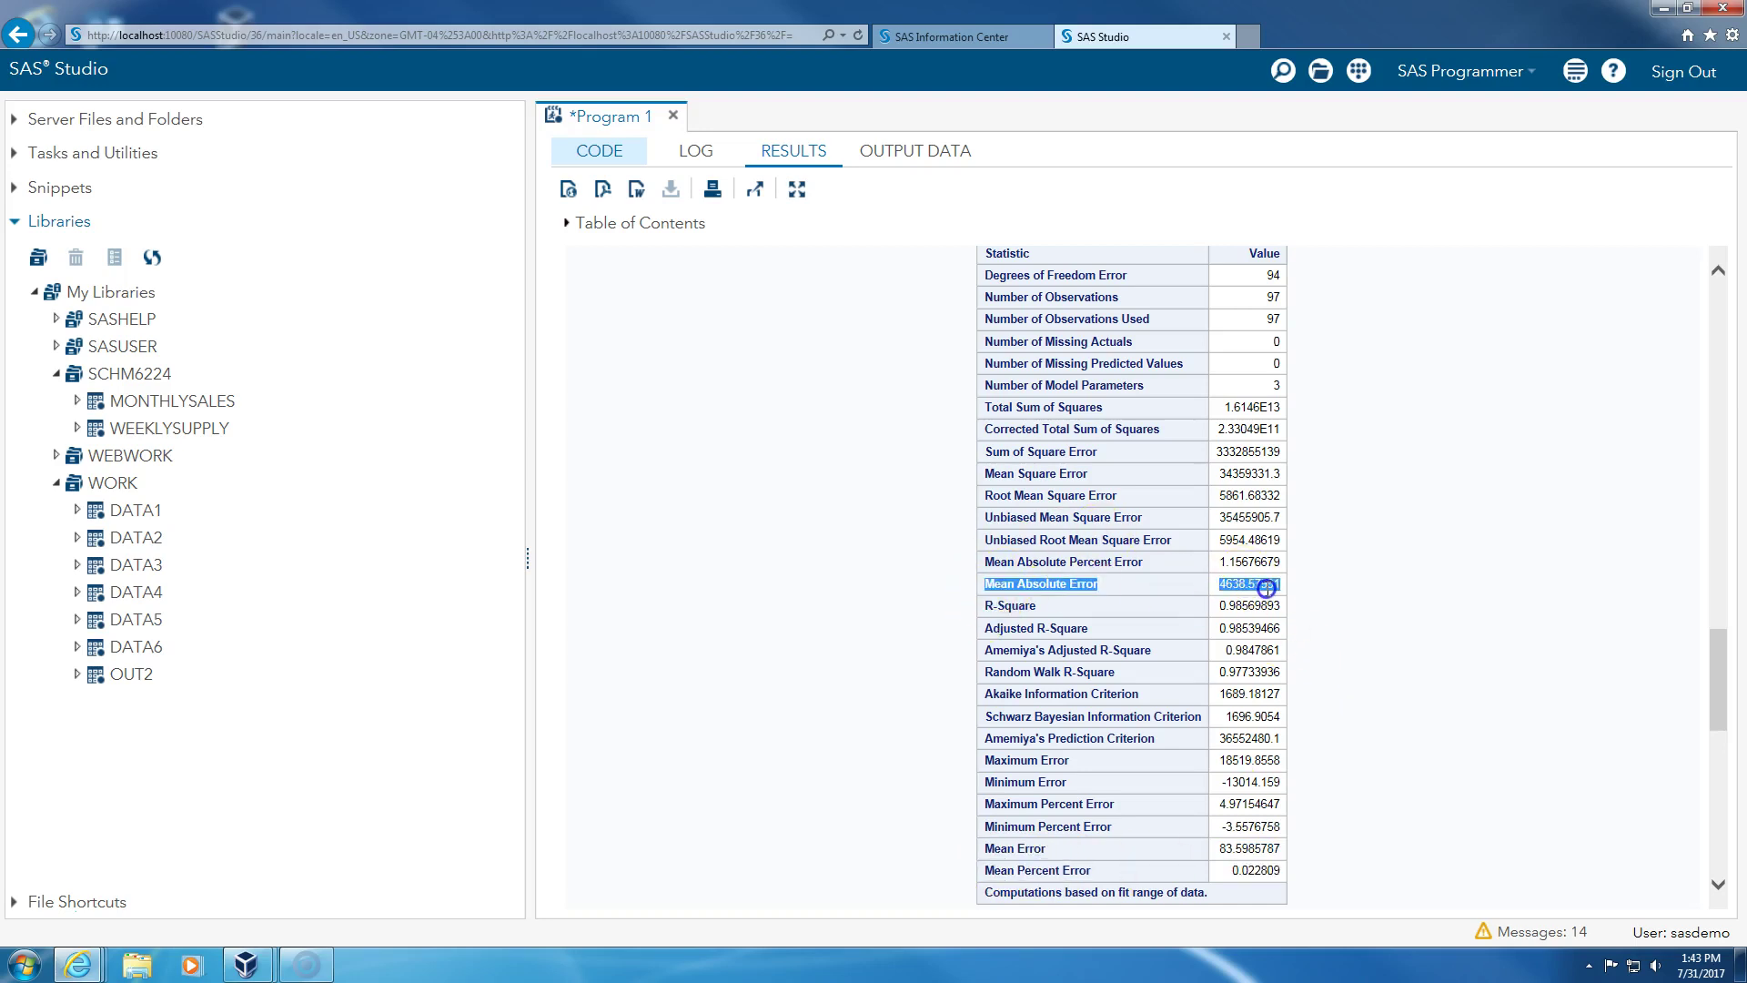
drag(985, 562, 1252, 569)
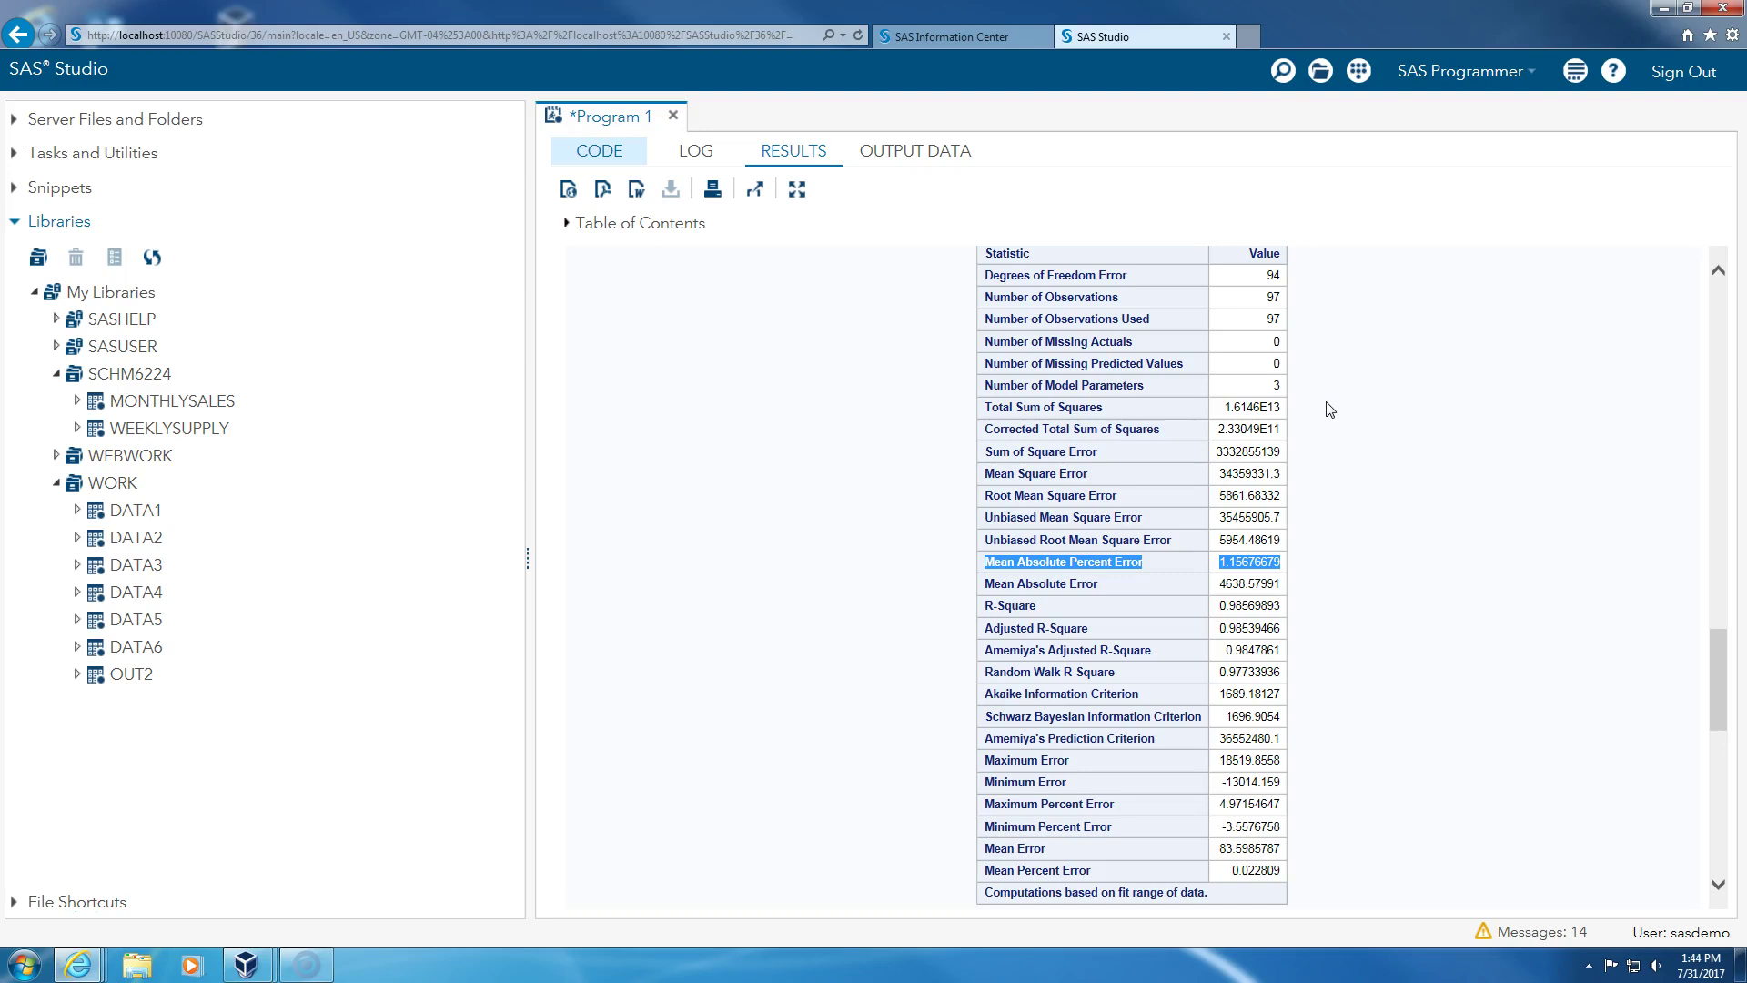
Compare the observation counts in the Statistics of Fit table with those in the Performance Statistics table.
scroll(1331, 410, down, 7)
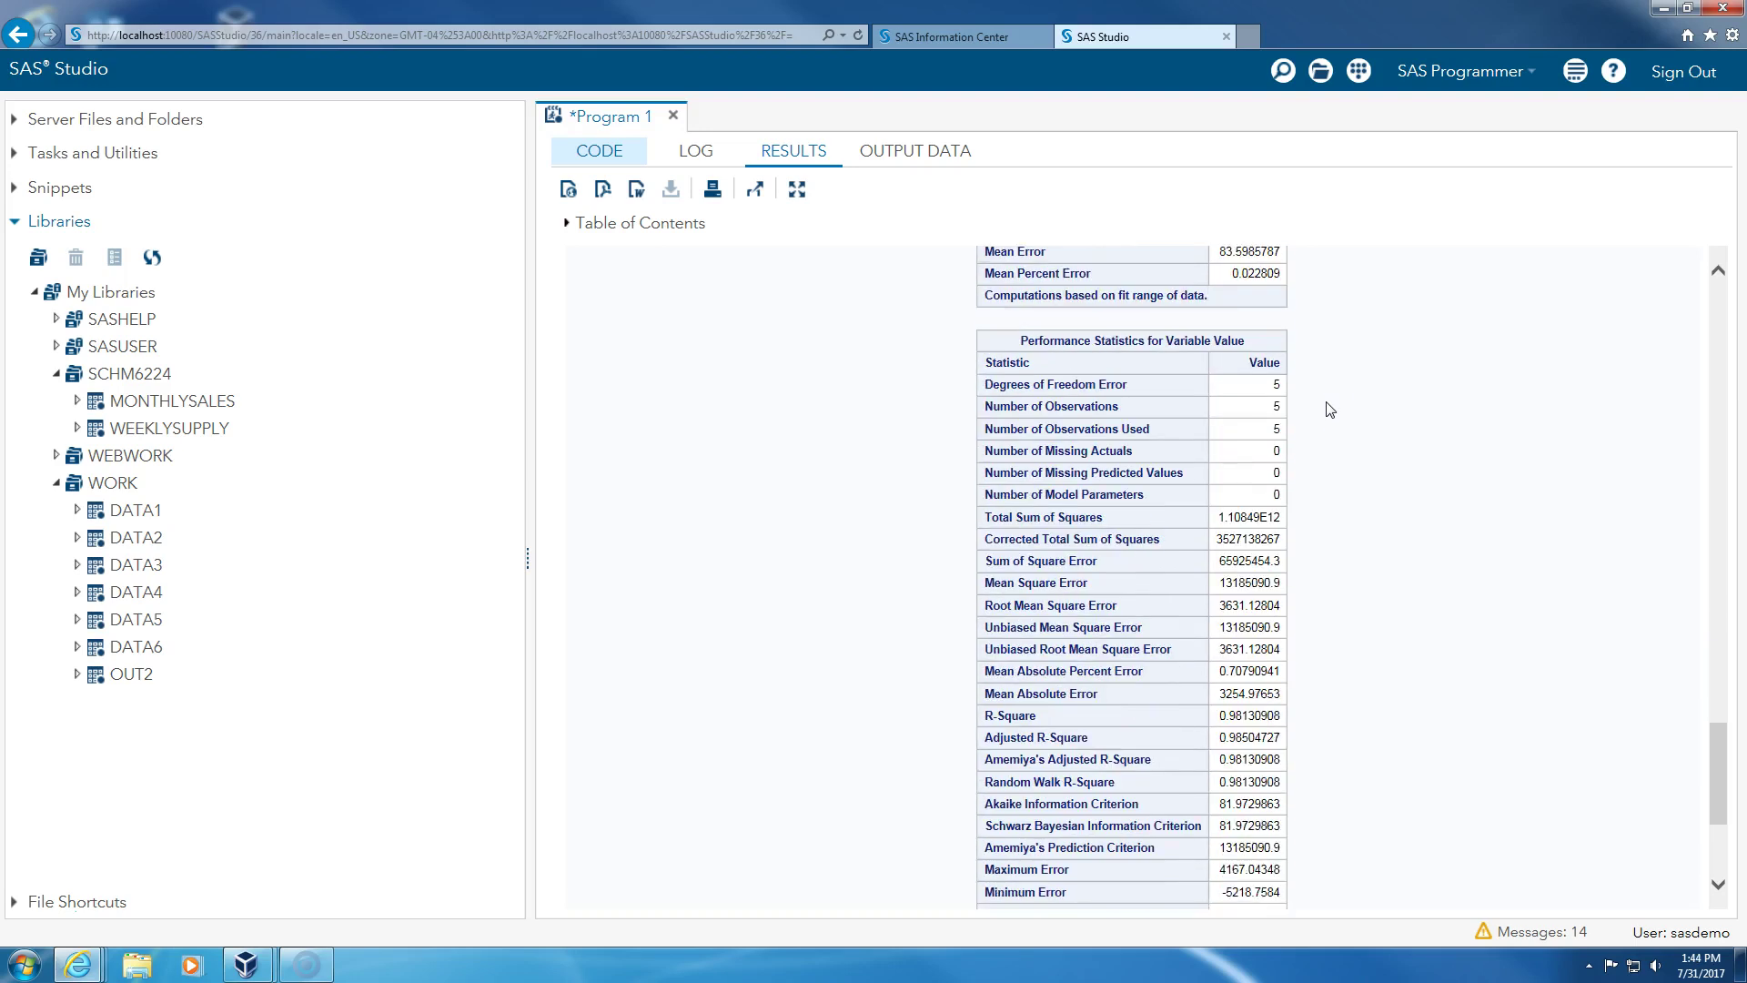
scroll(1331, 410, down, 1)
scroll(1330, 409, up, 9)
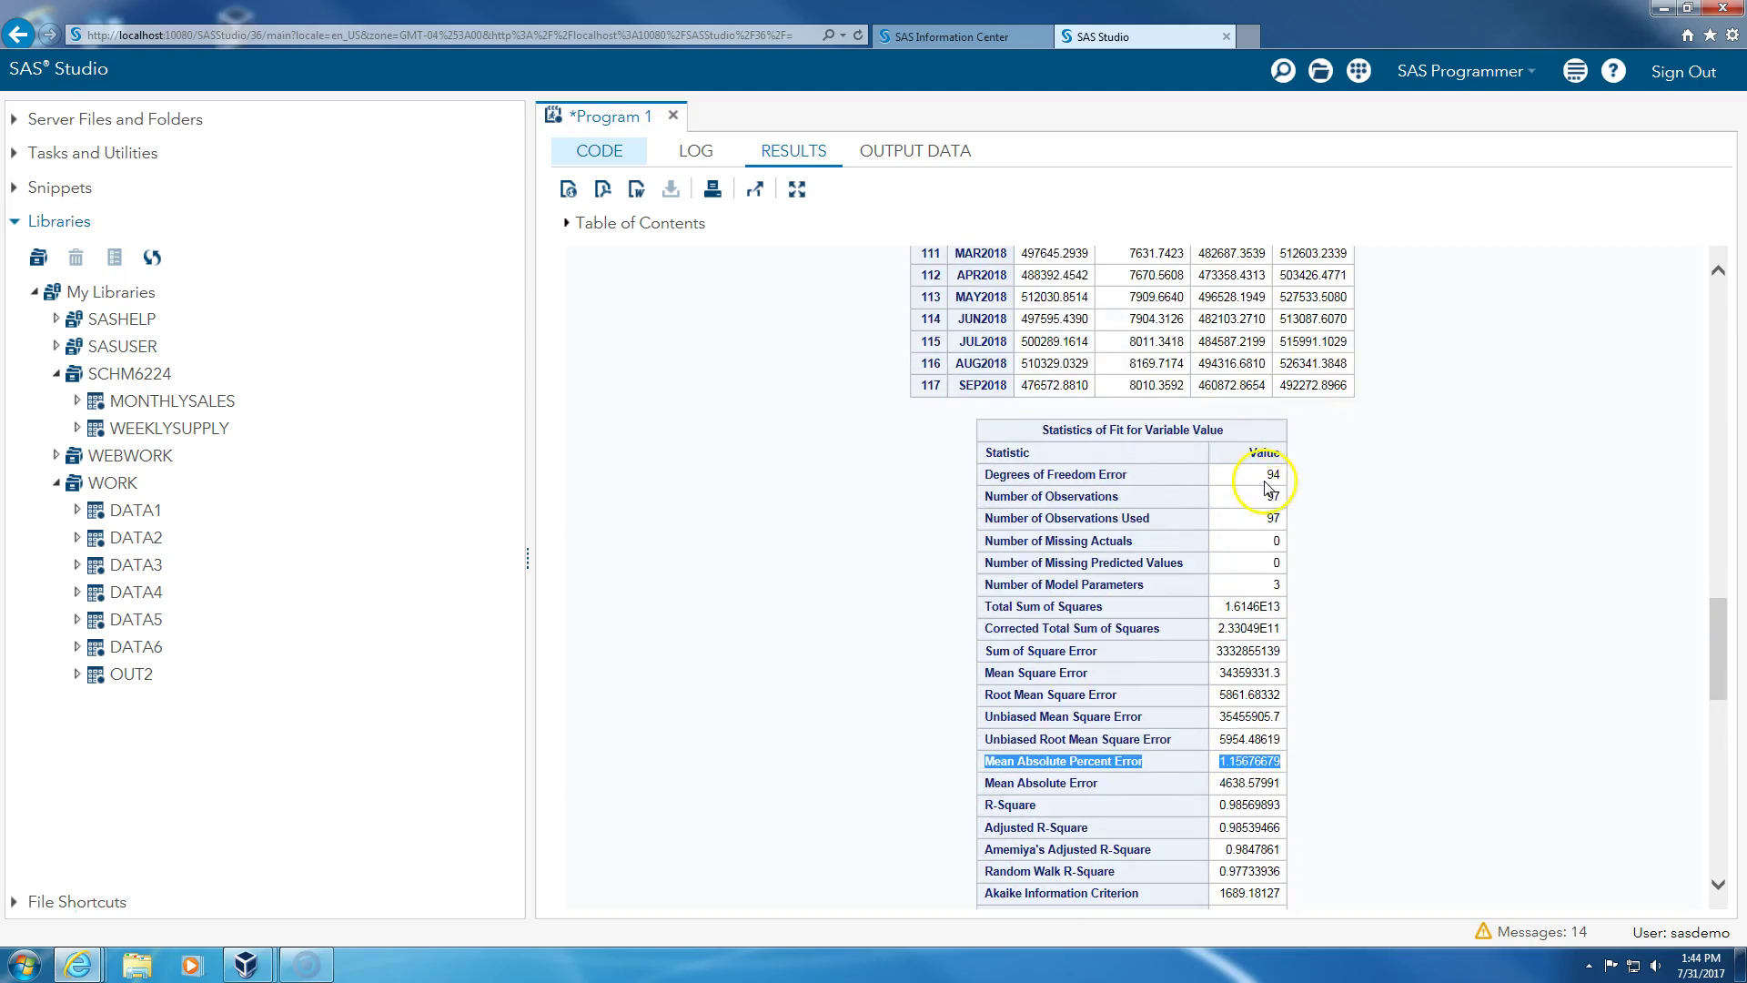
drag(982, 496, 1281, 515)
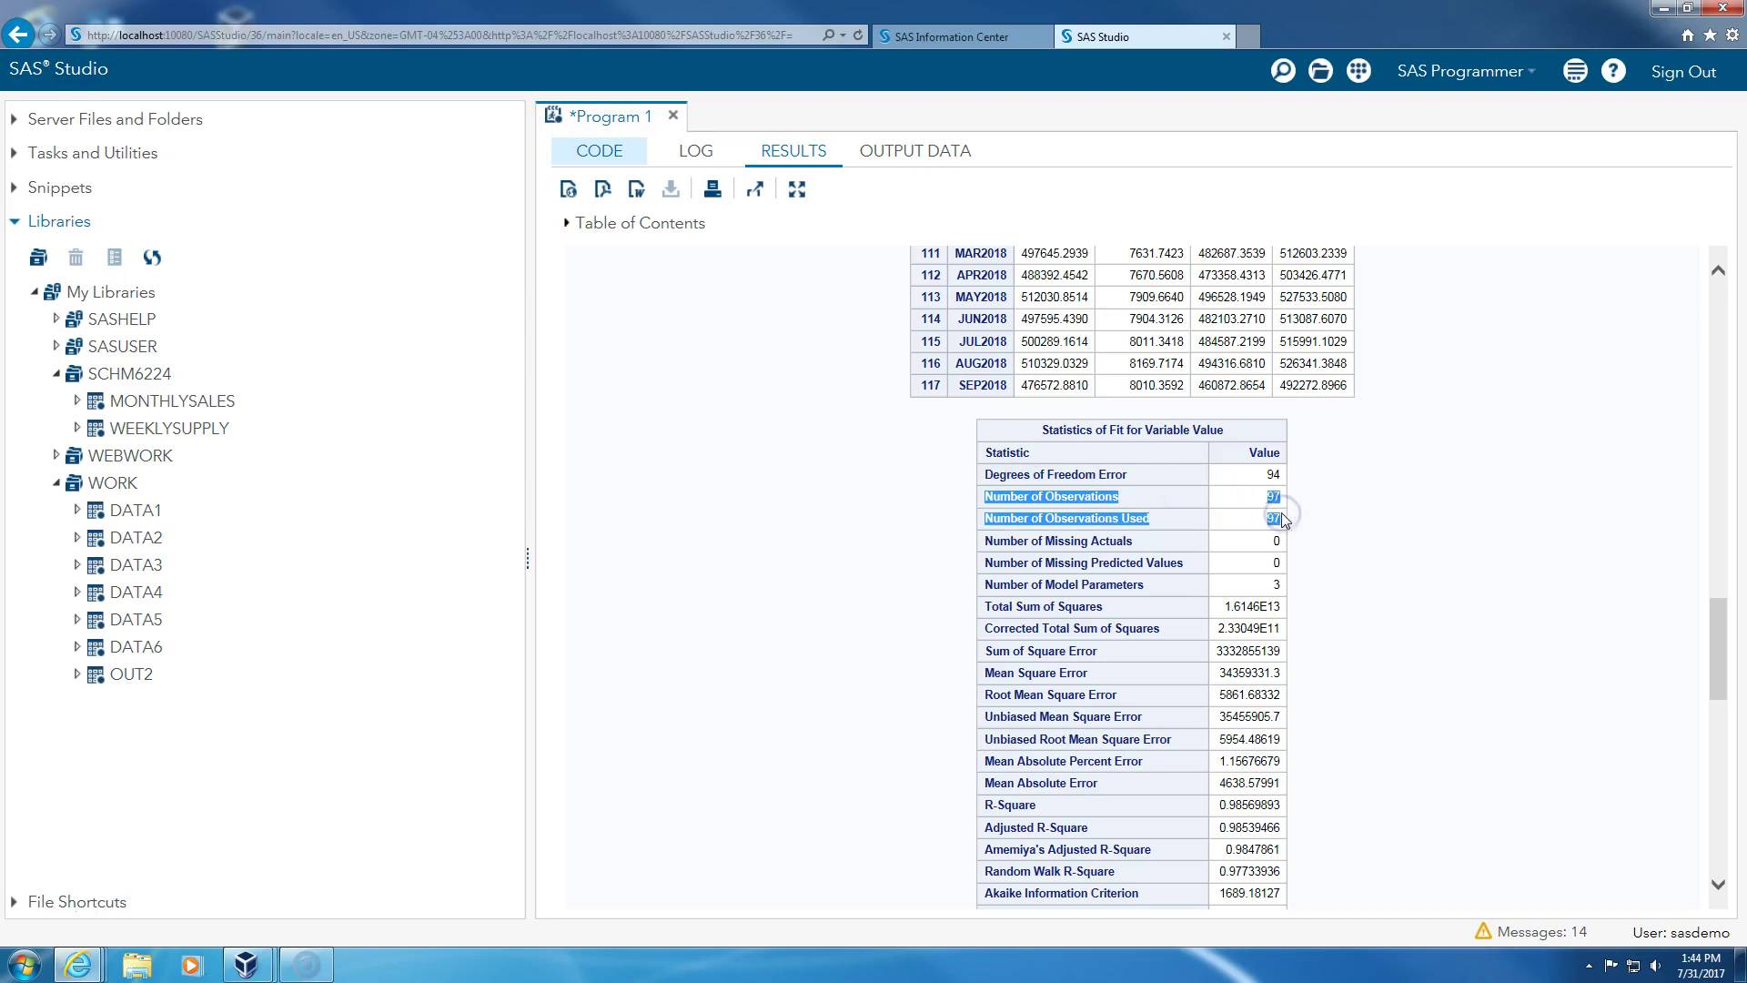
scroll(1355, 510, down, 10)
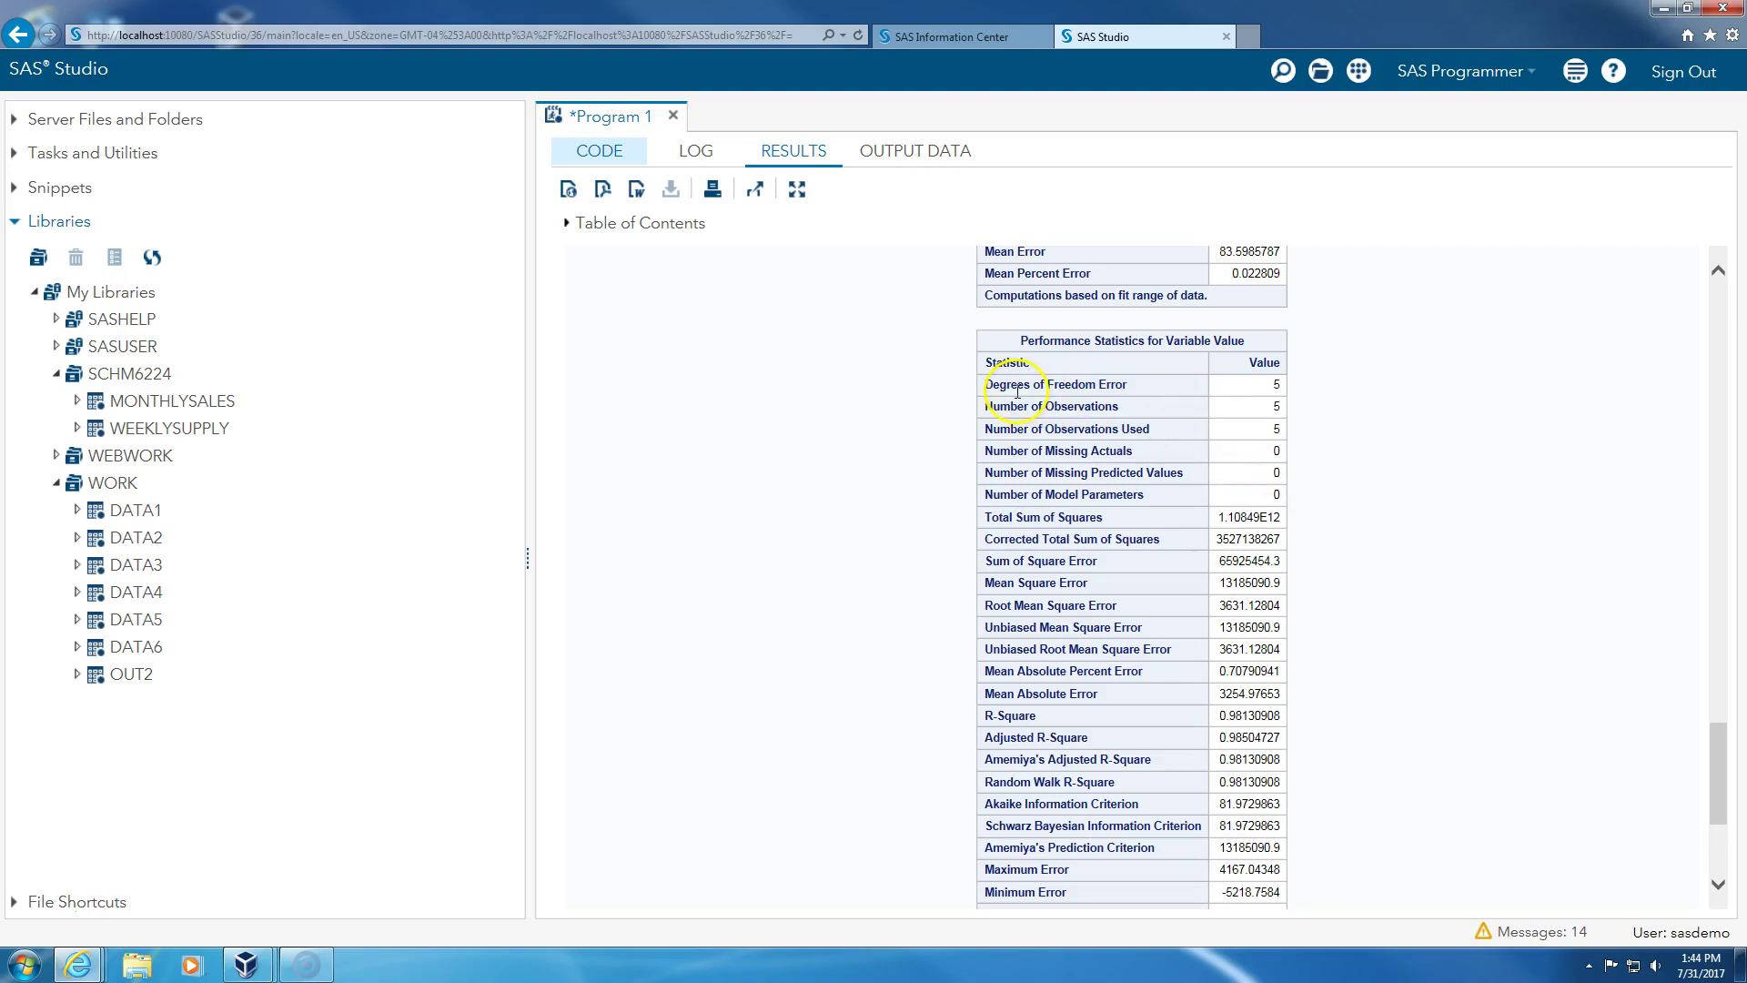
drag(983, 406, 1326, 433)
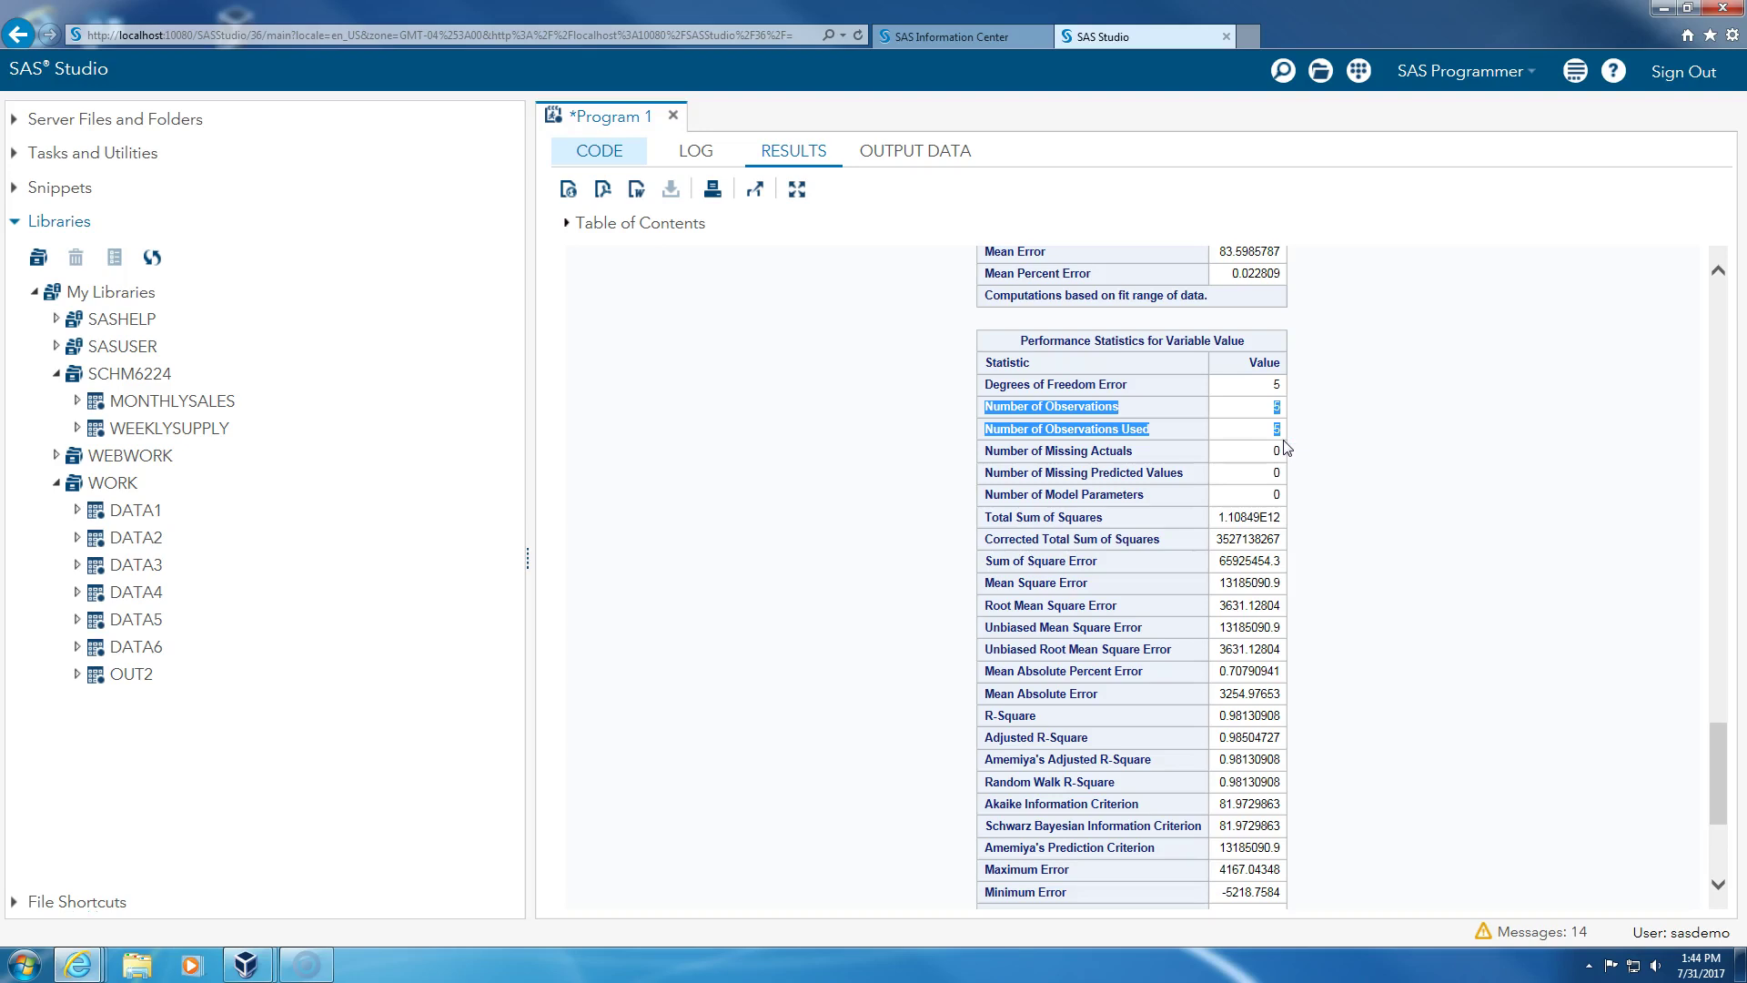
Examine the R-Square, mean absolute percent error and mean absolute error in the Performance Statistics table.
scroll(1297, 448, down, 4)
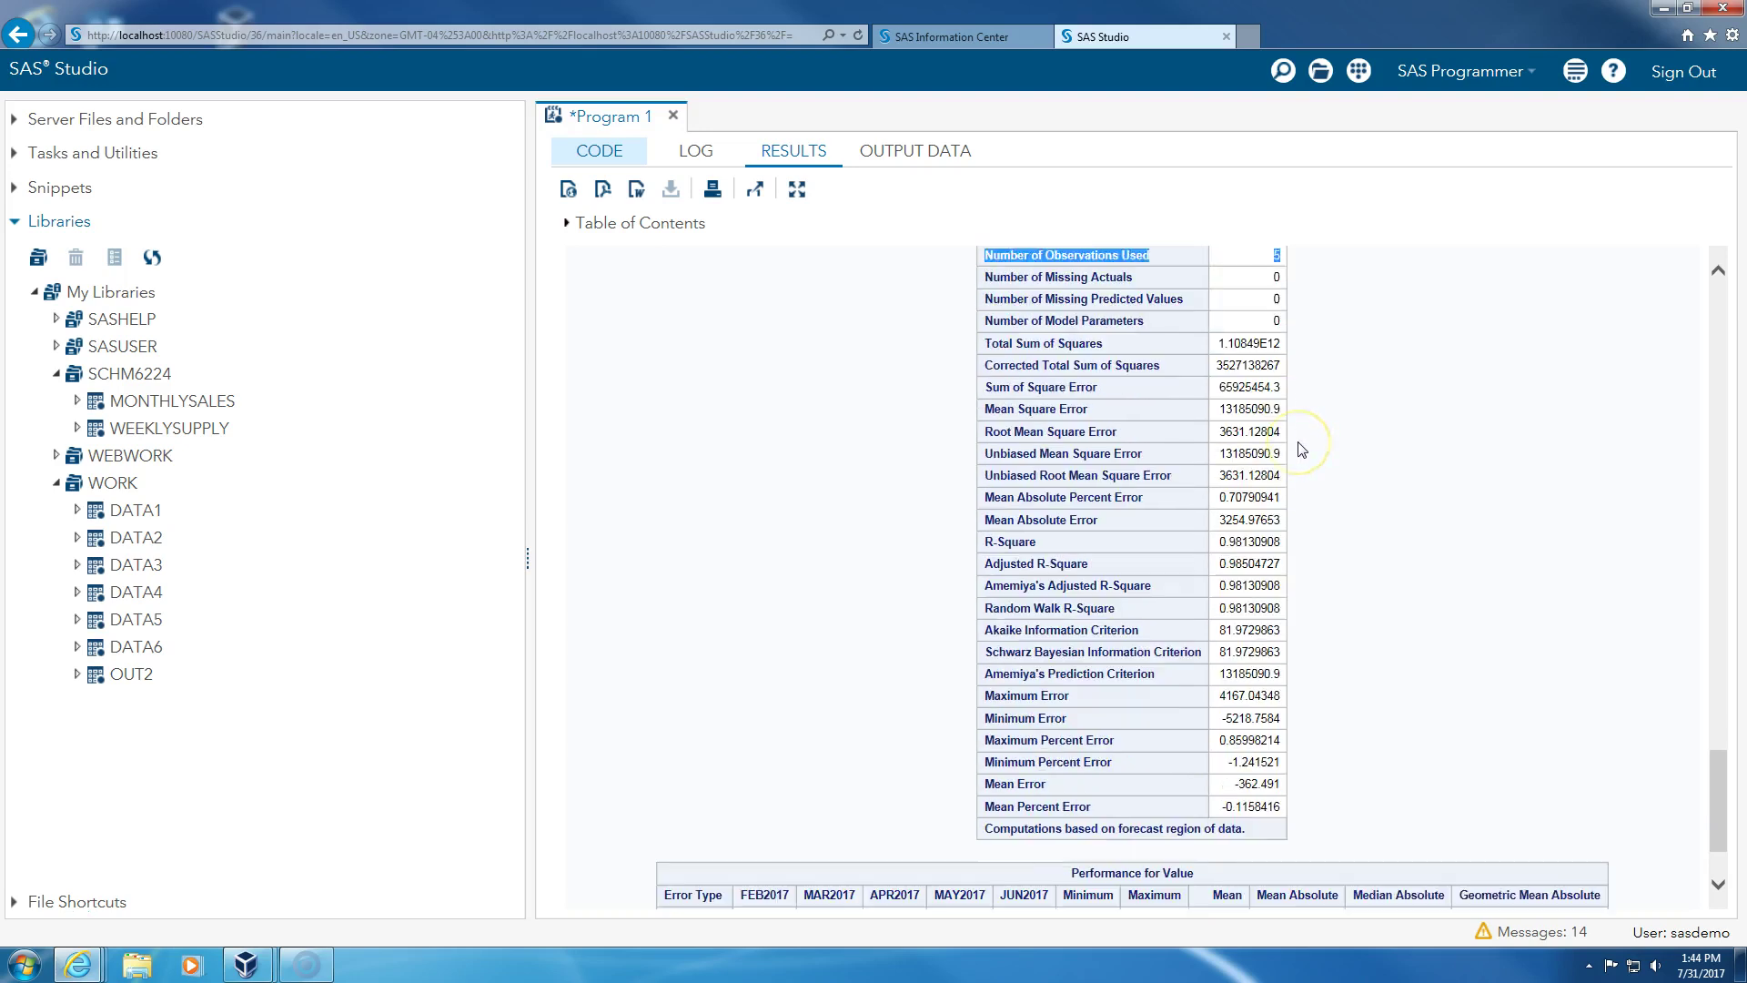
drag(990, 517, 1267, 517)
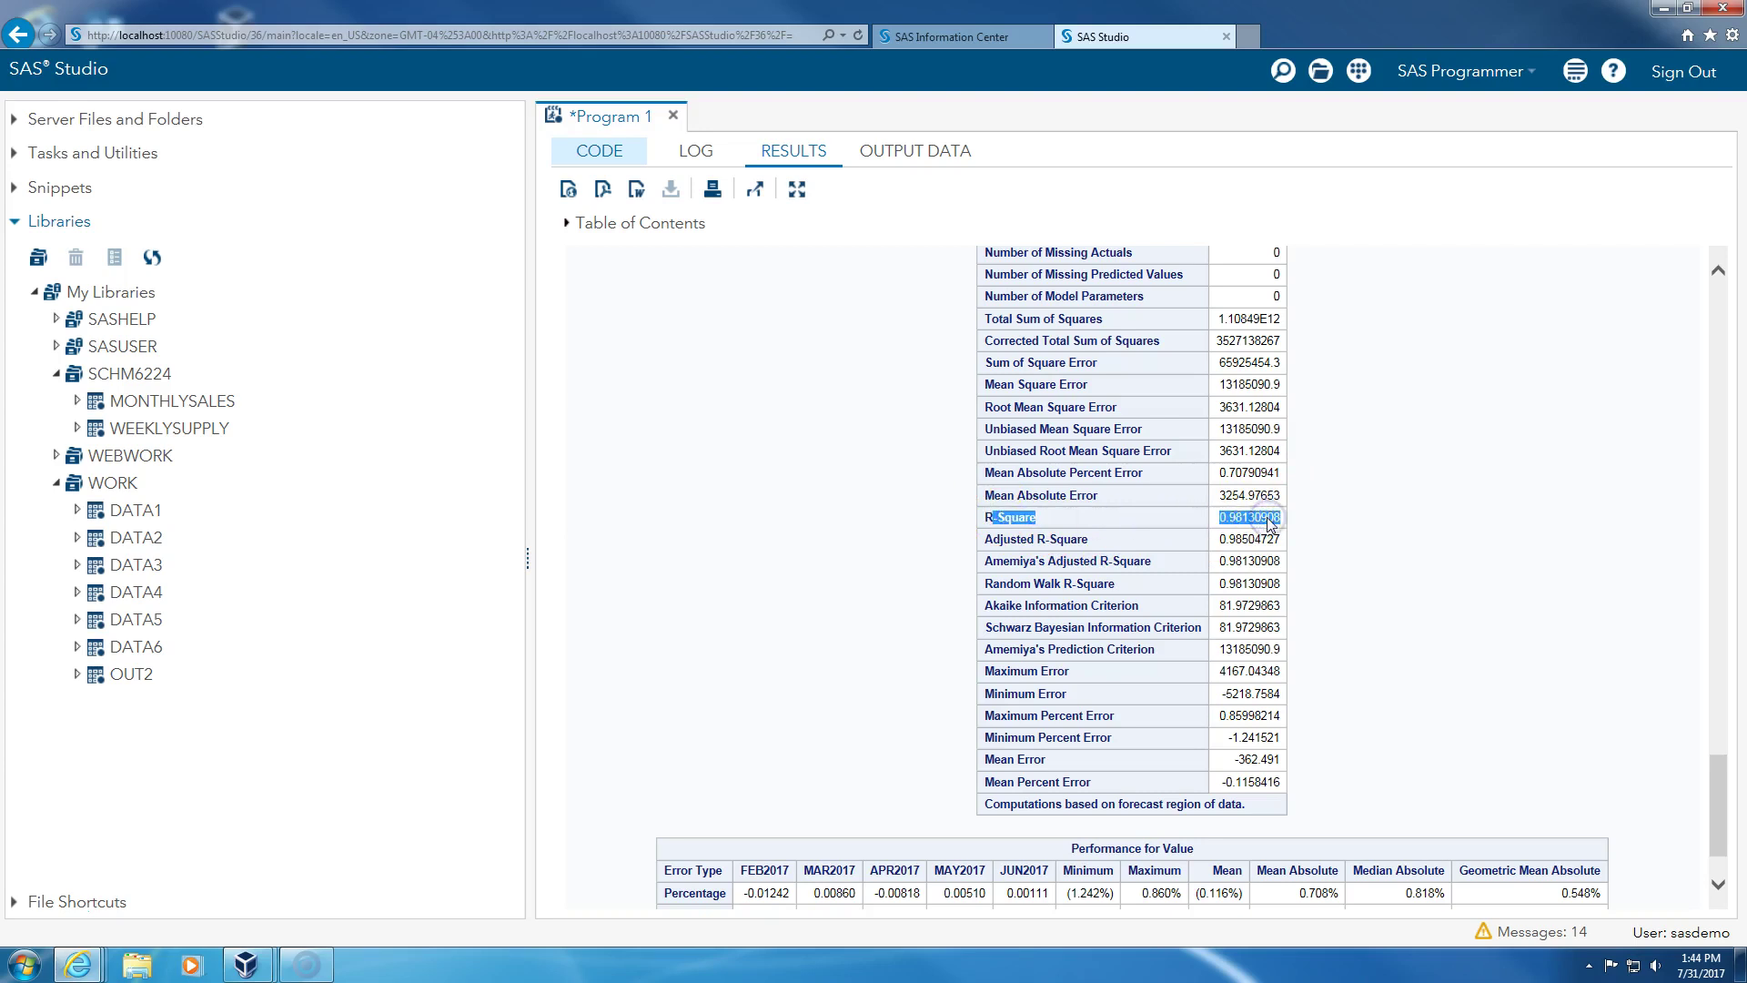
drag(984, 473, 1239, 487)
drag(979, 495, 1278, 494)
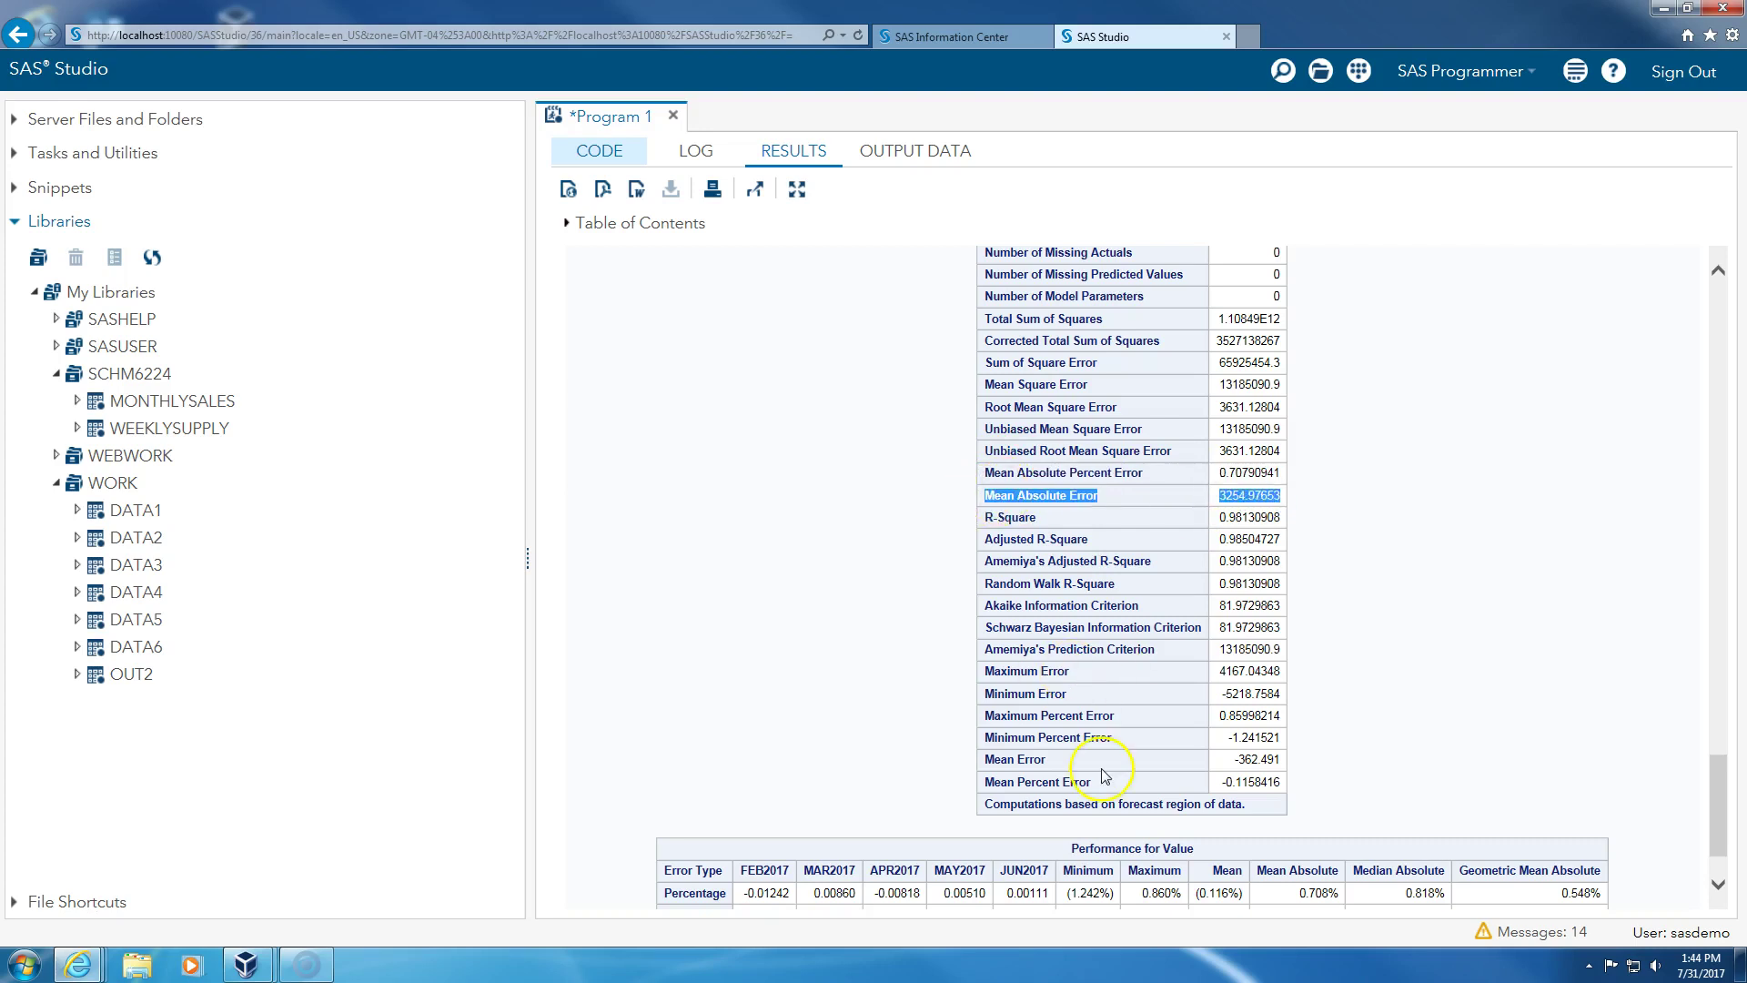
Compare the fit statistics with the performance statistics and return to the beginning of the ESM results.
scroll(1446, 700, up, 6)
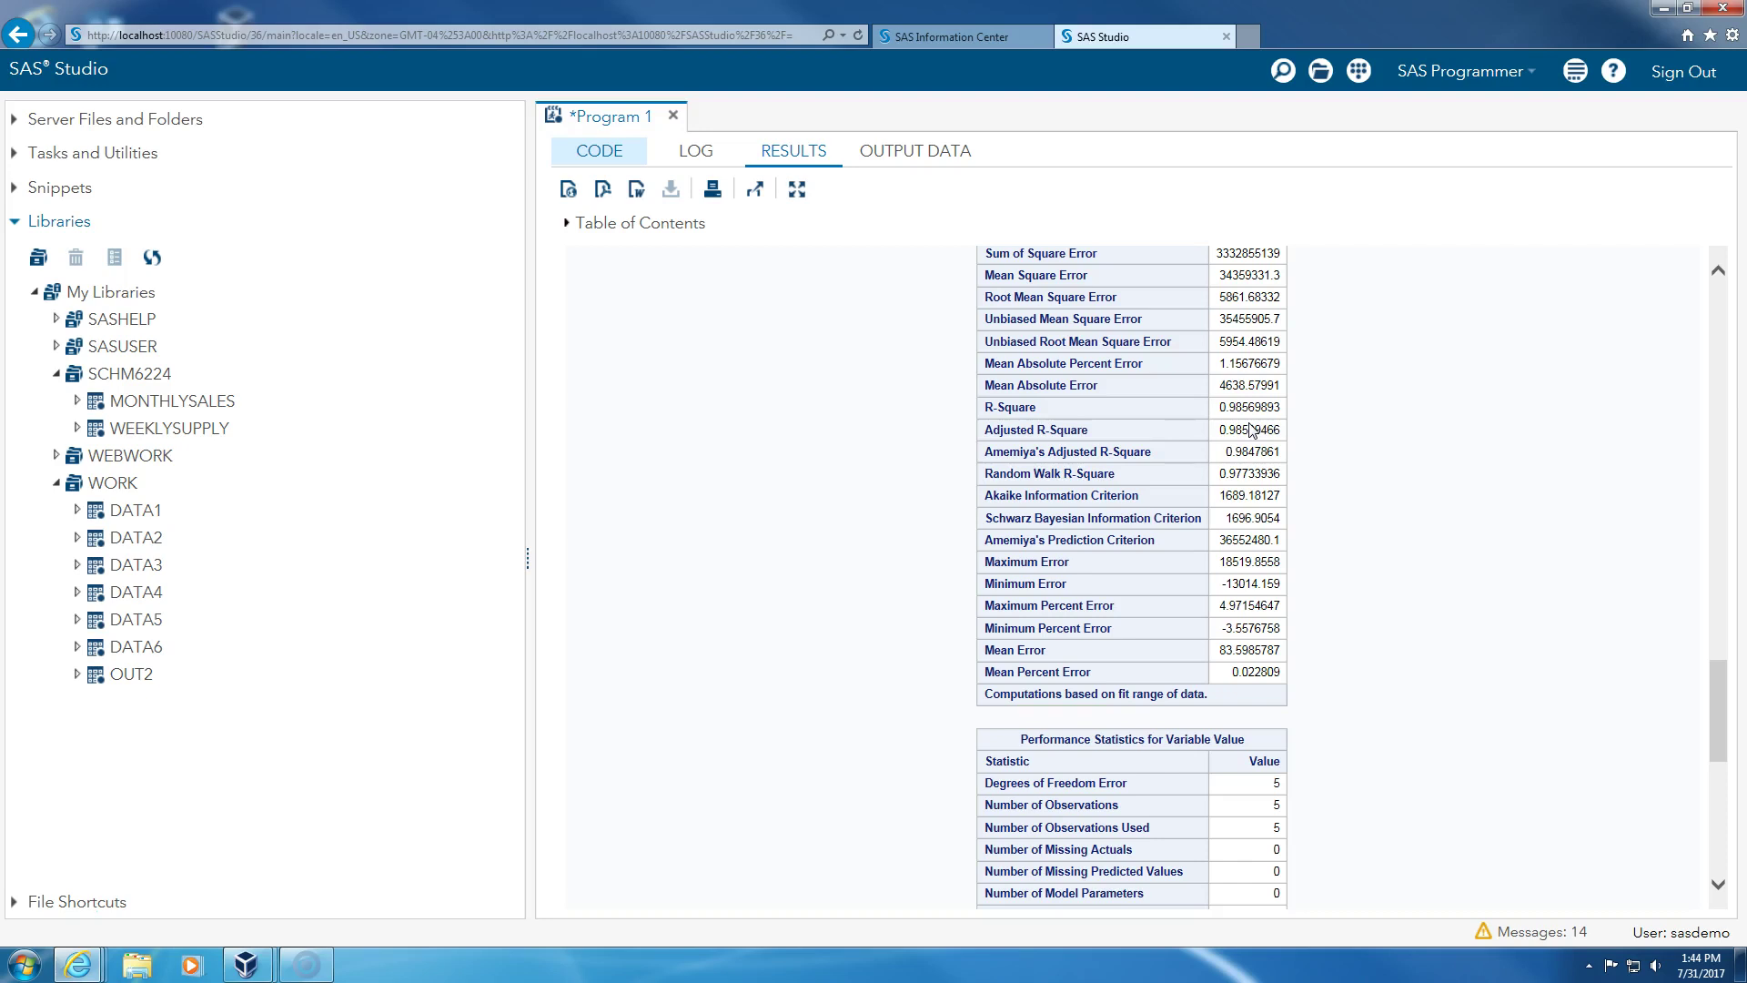
scroll(1252, 429, down, 8)
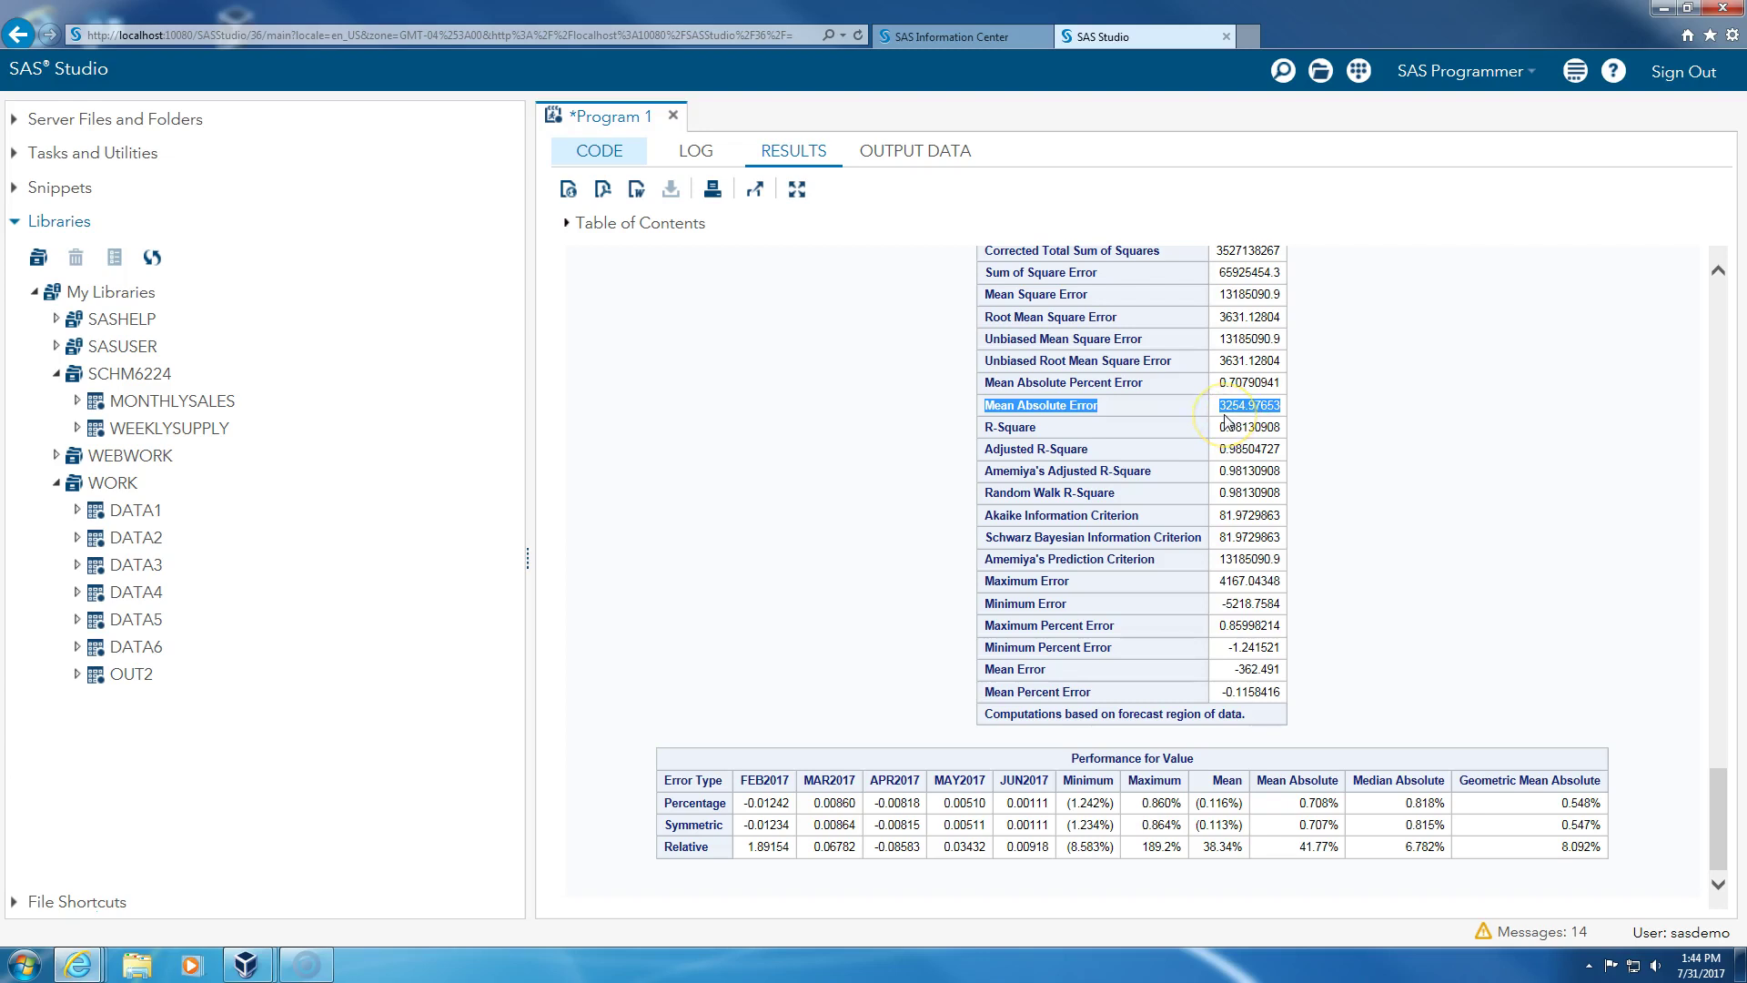
scroll(1226, 421, up, 8)
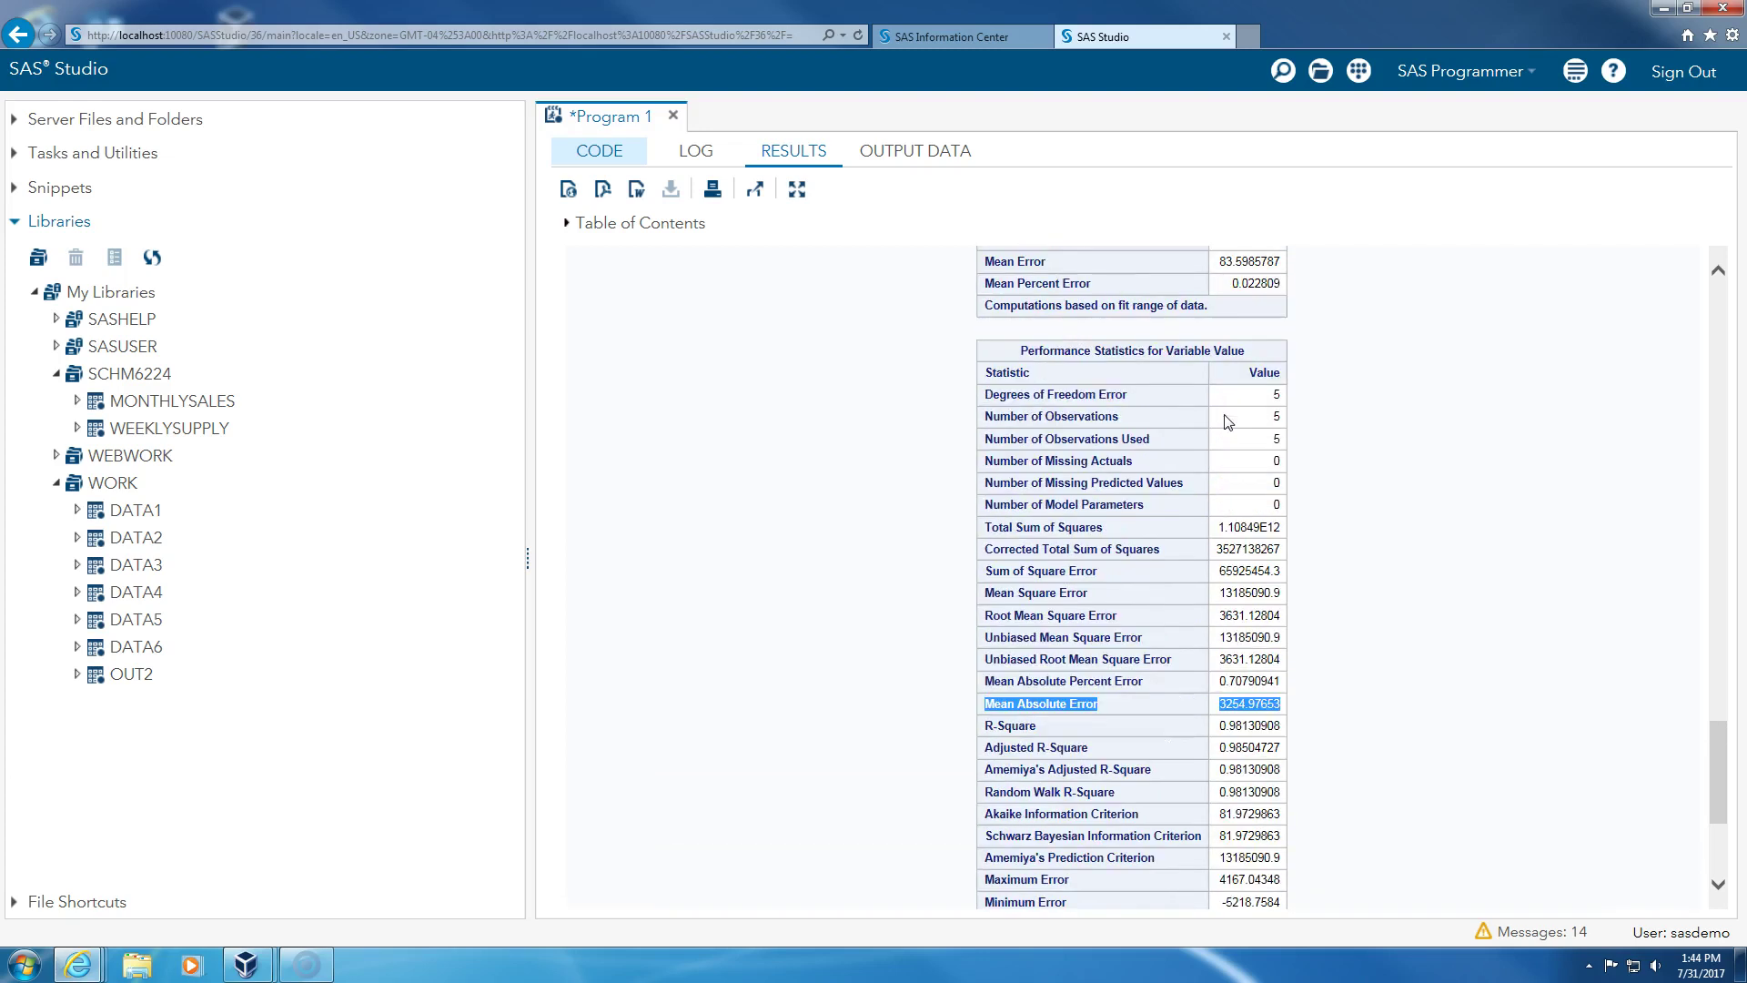
scroll(1226, 421, up, 10)
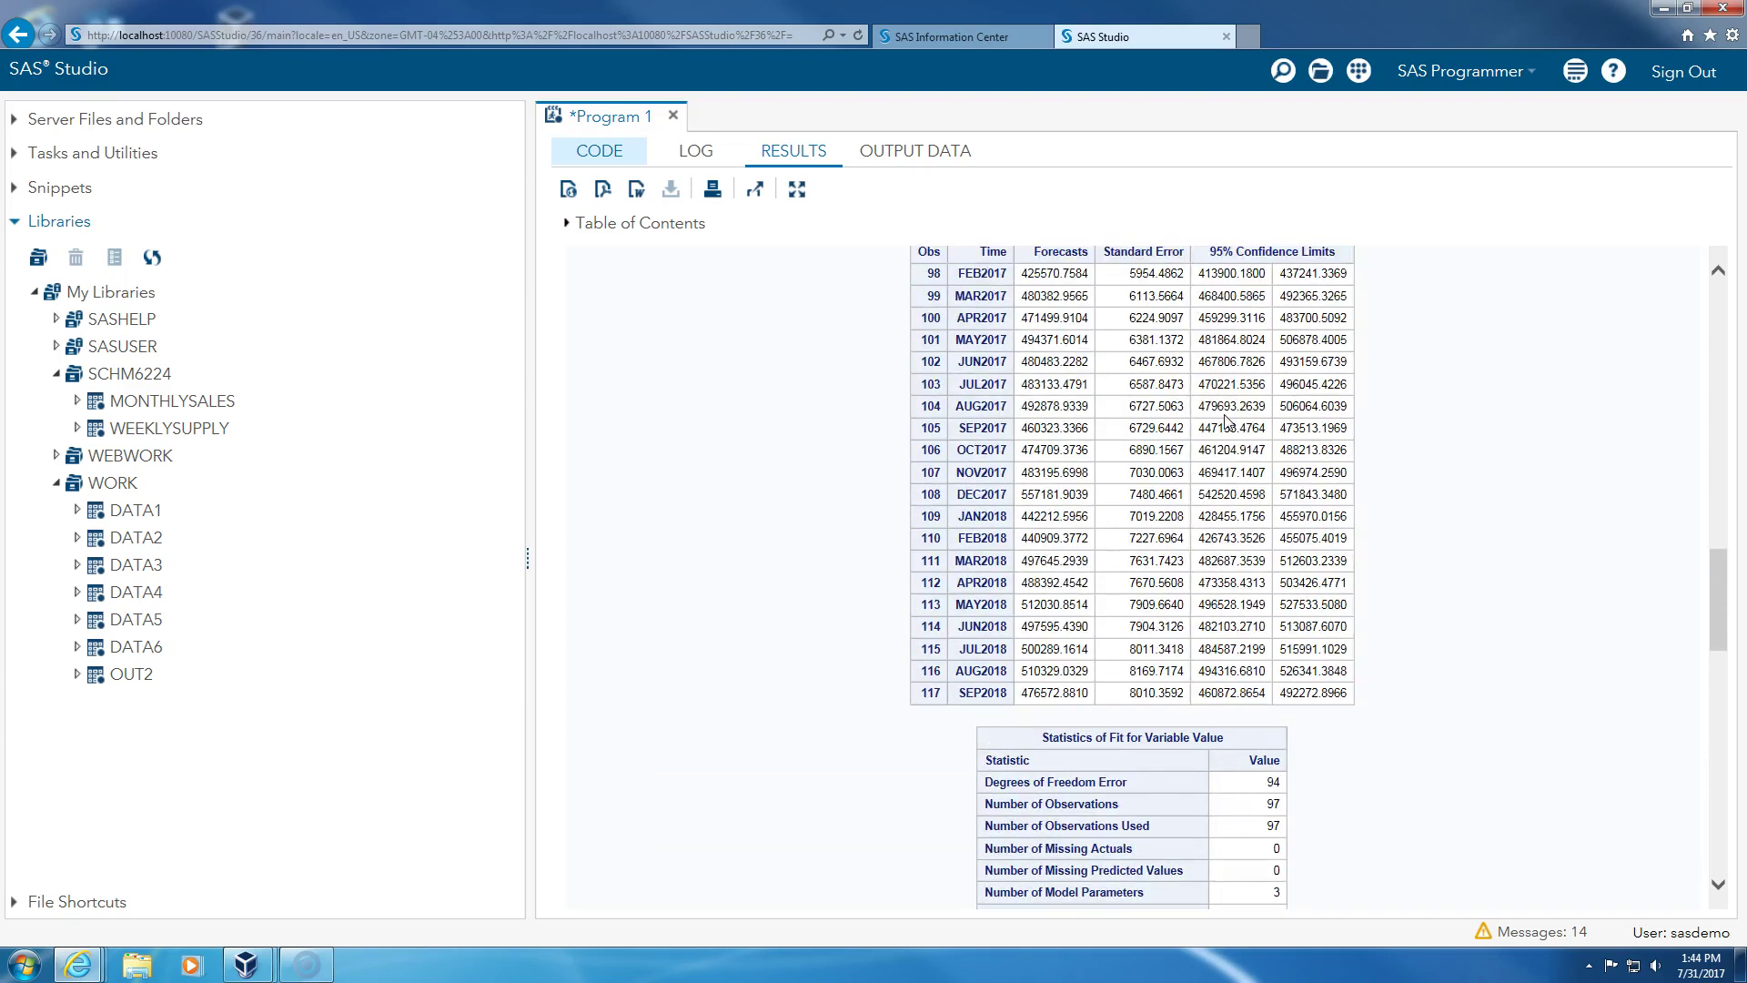
scroll(1226, 422, up, 10)
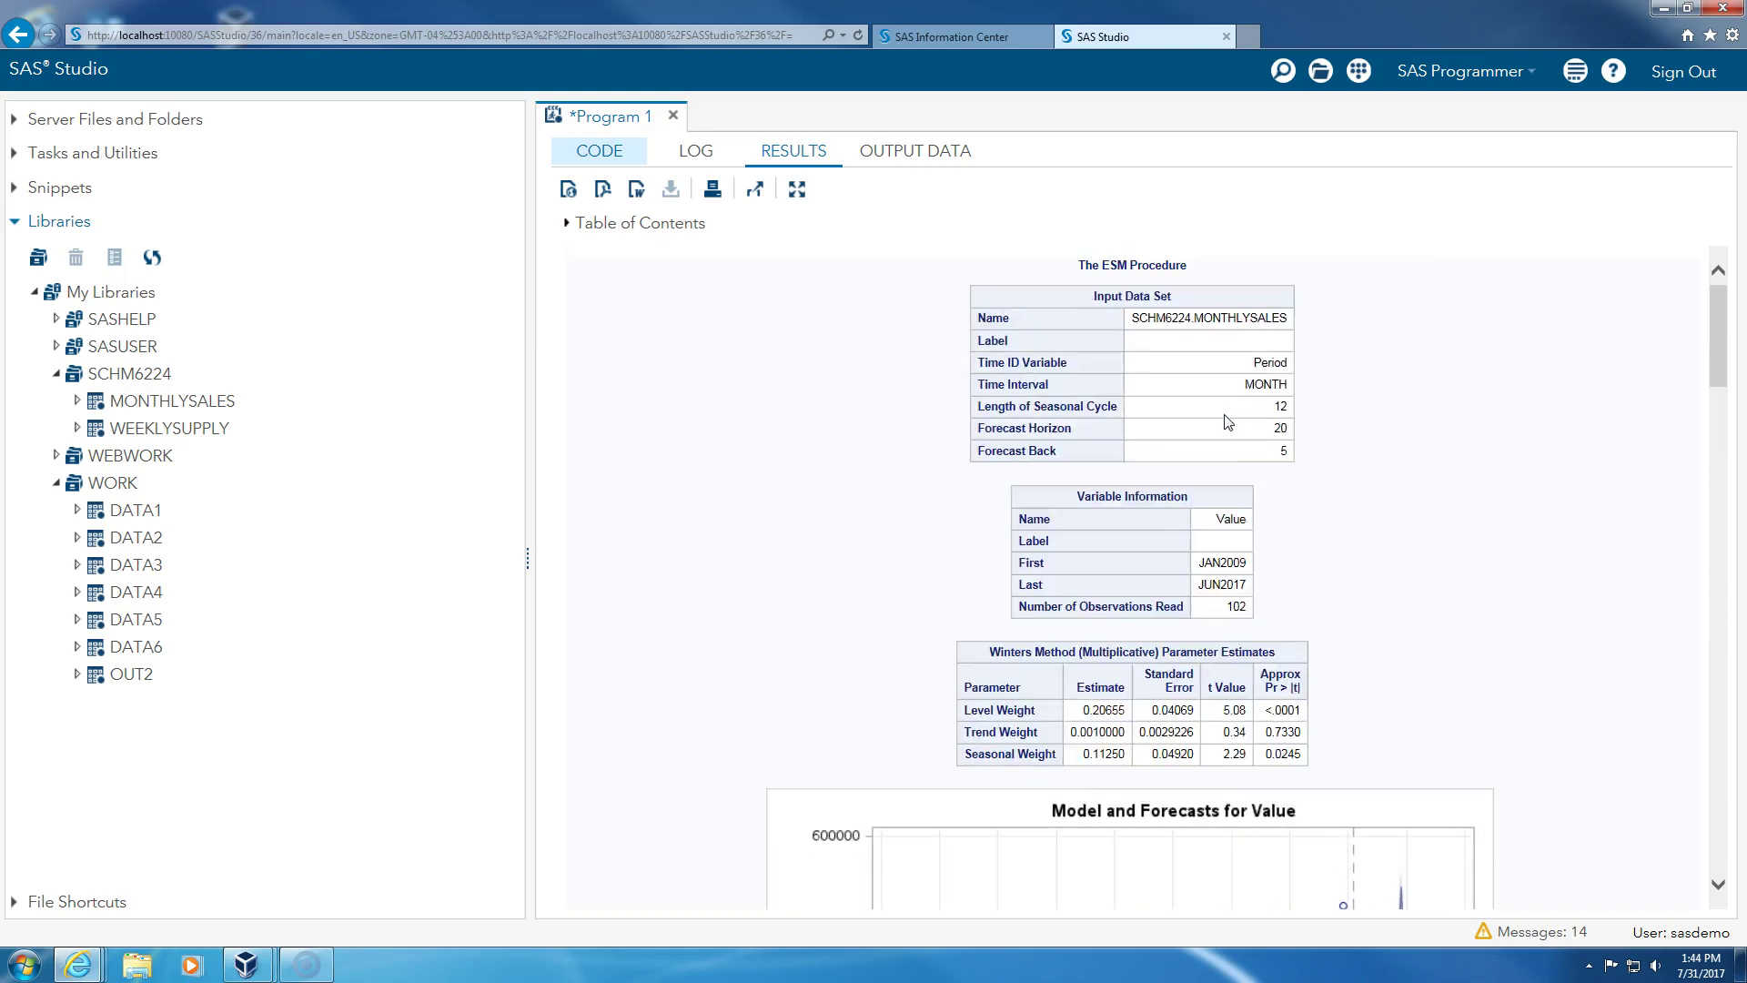